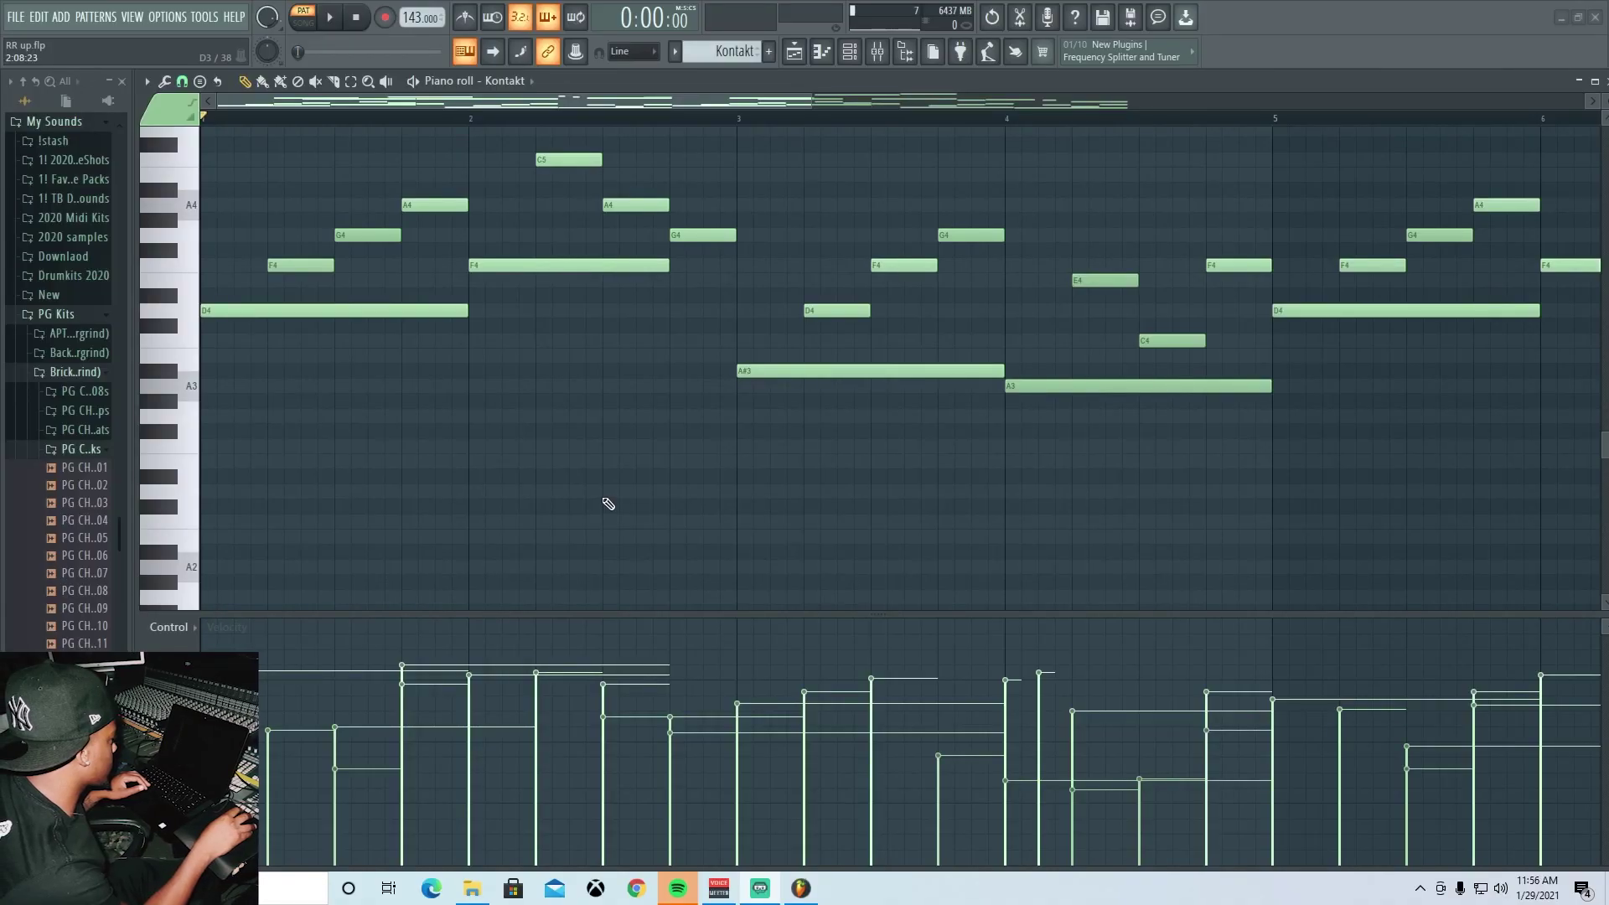
- Open the Kontakt instrument's interface from the channel rack to check it, then close it to see the notes
{"action": "left_click", "coordinate": [847, 54]}
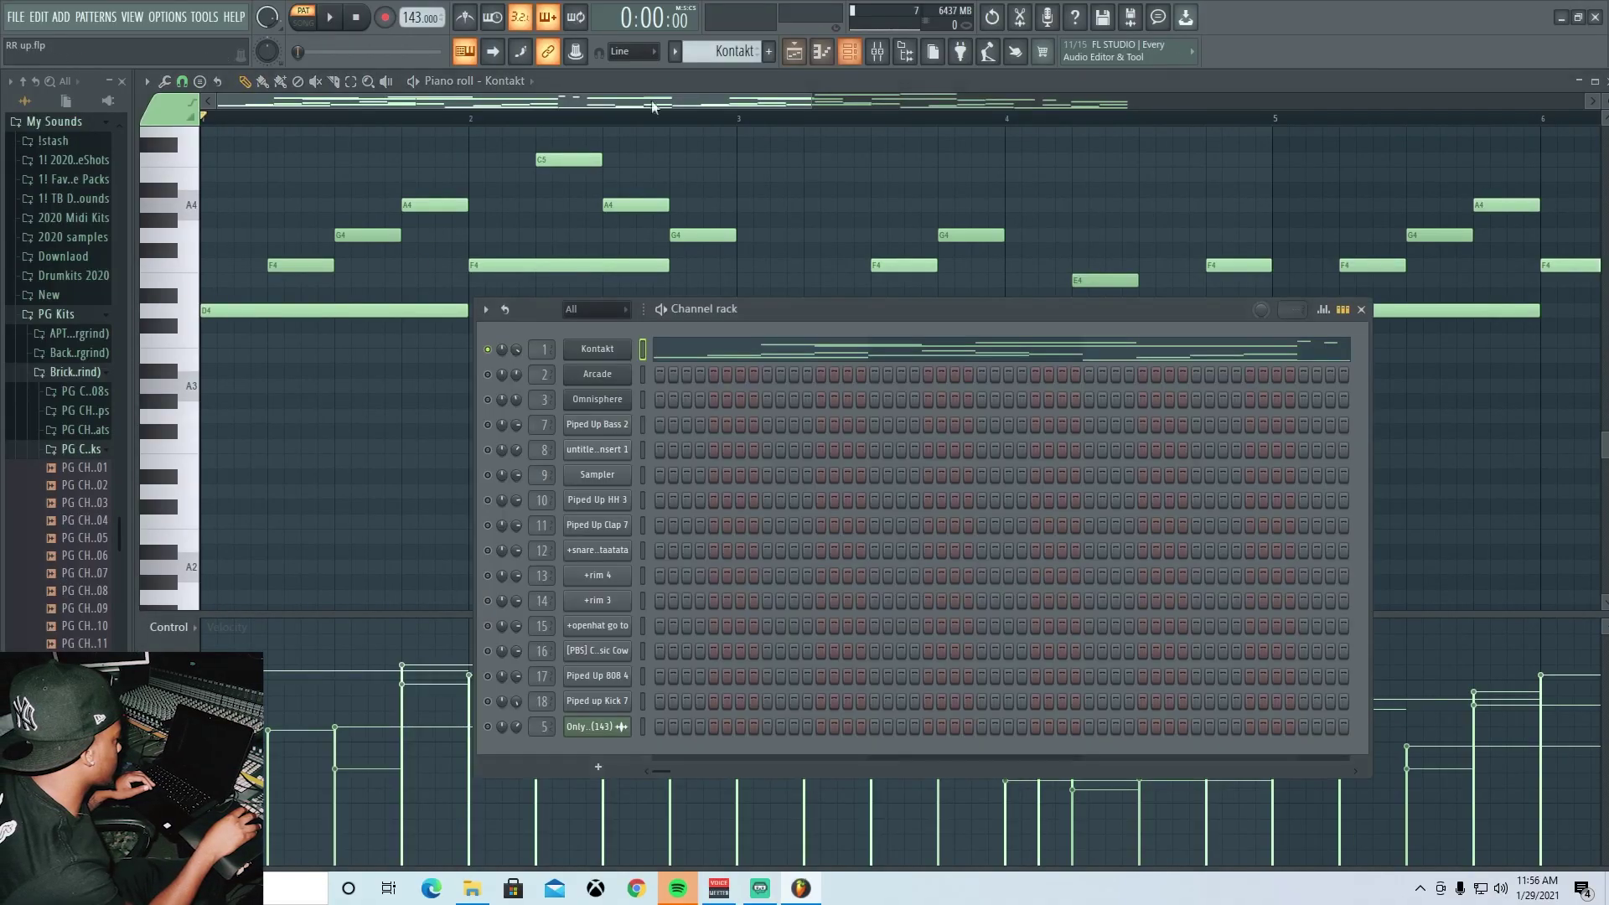
{"action": "left_click", "coordinate": [598, 347]}
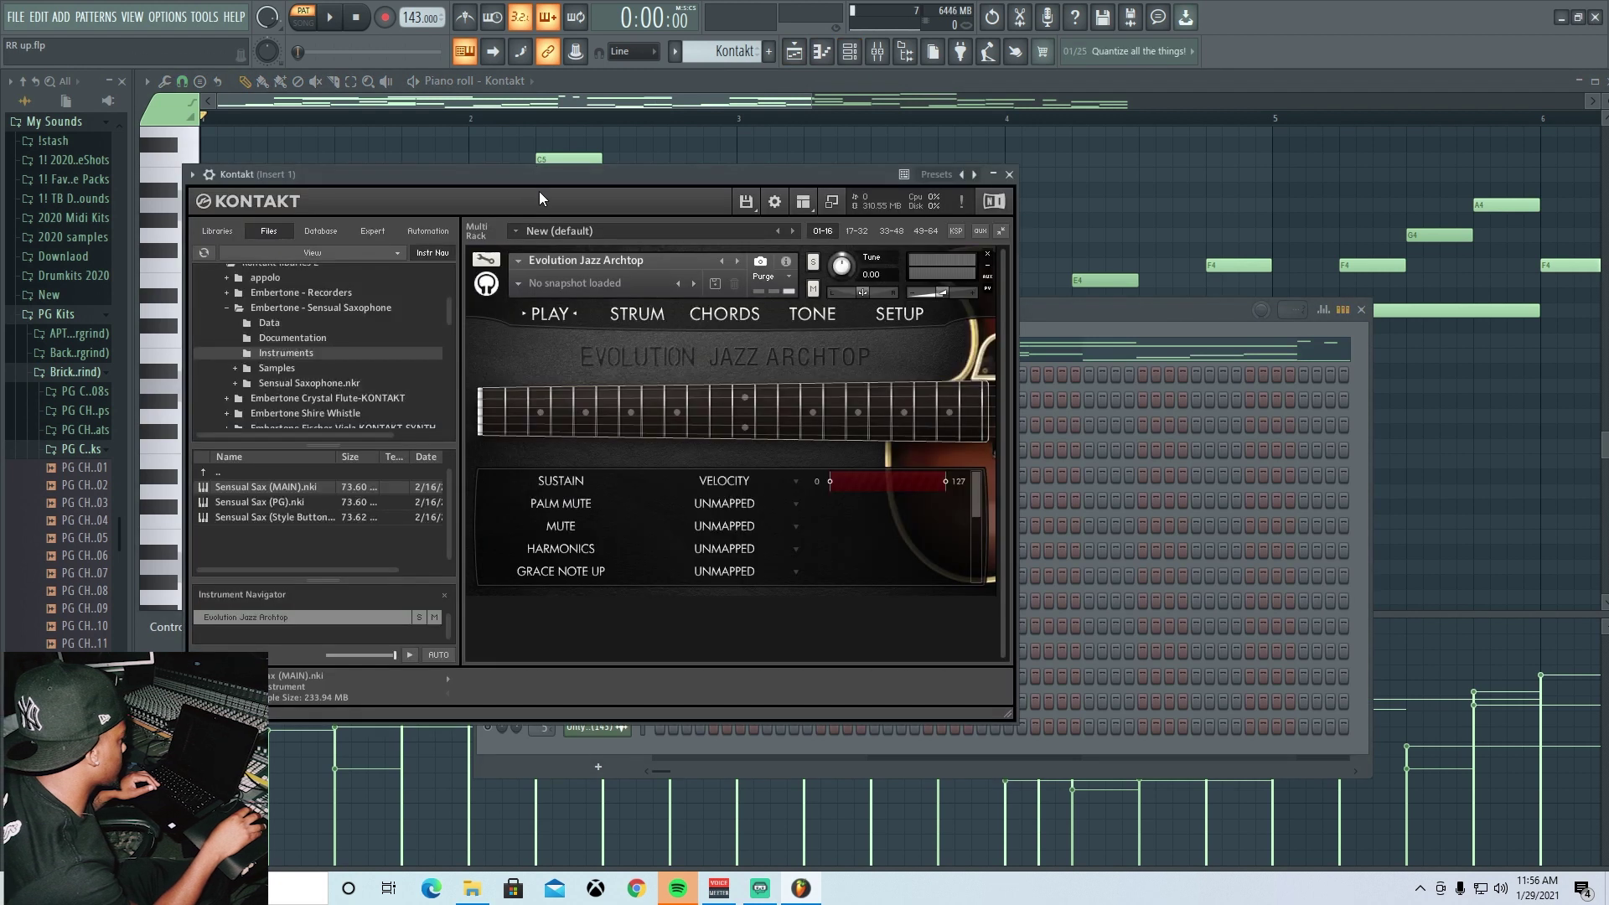
{"action": "left_click_drag", "start_coordinate": [549, 173], "coordinate": [550, 220]}
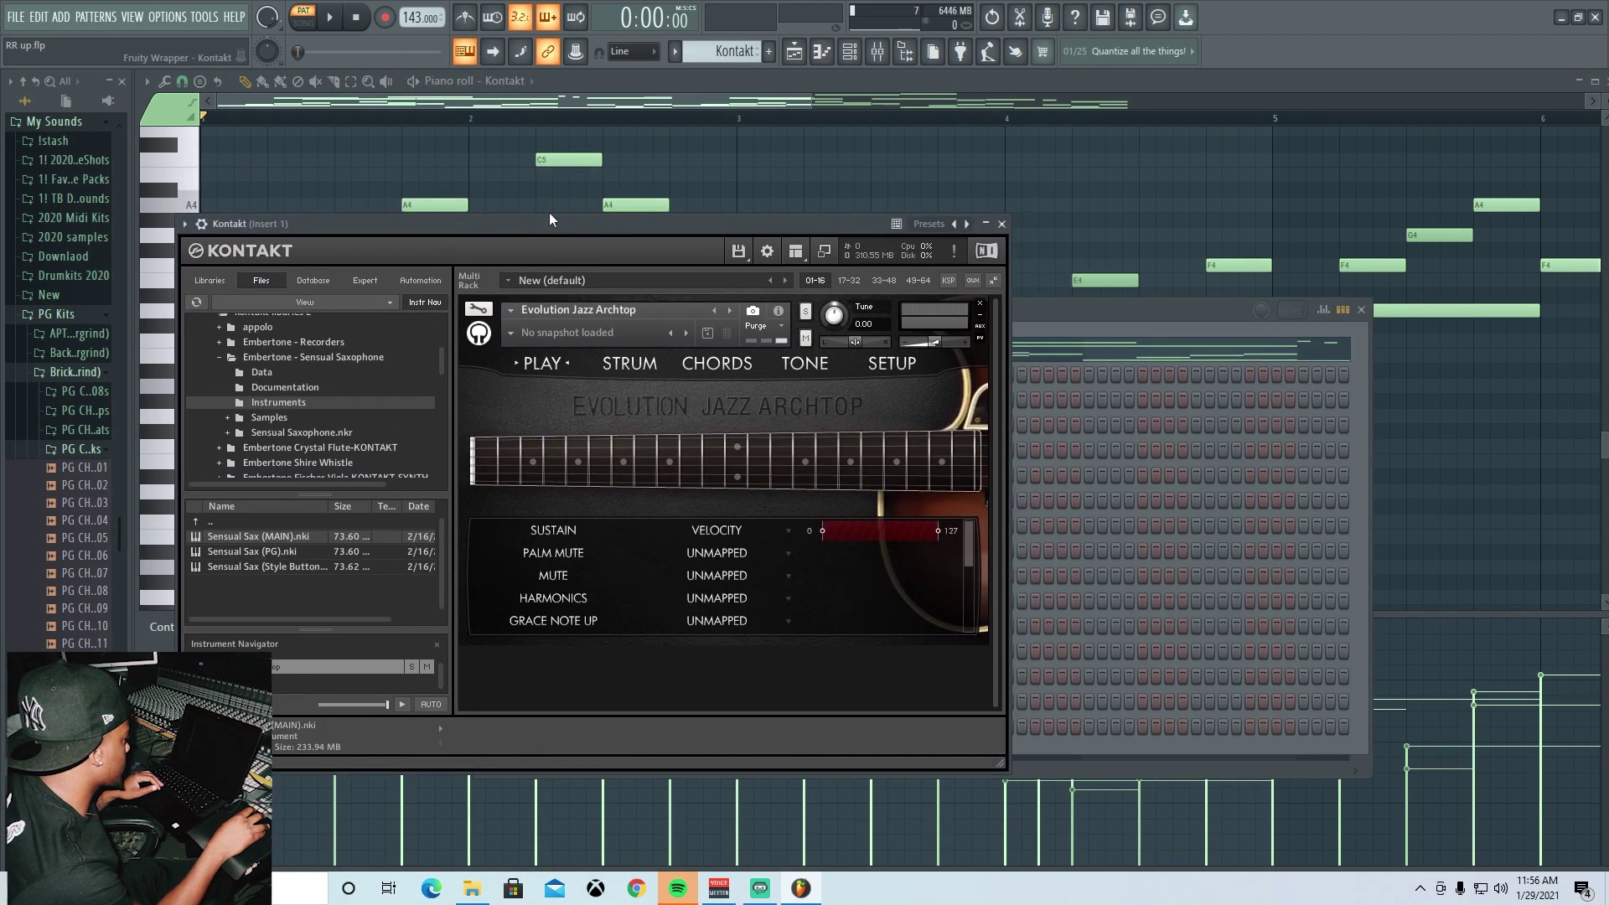
{"action": "left_click", "coordinate": [798, 182]}
{"action": "scroll", "coordinate": [696, 220], "scroll_direction": "up", "scroll_amount": 3}
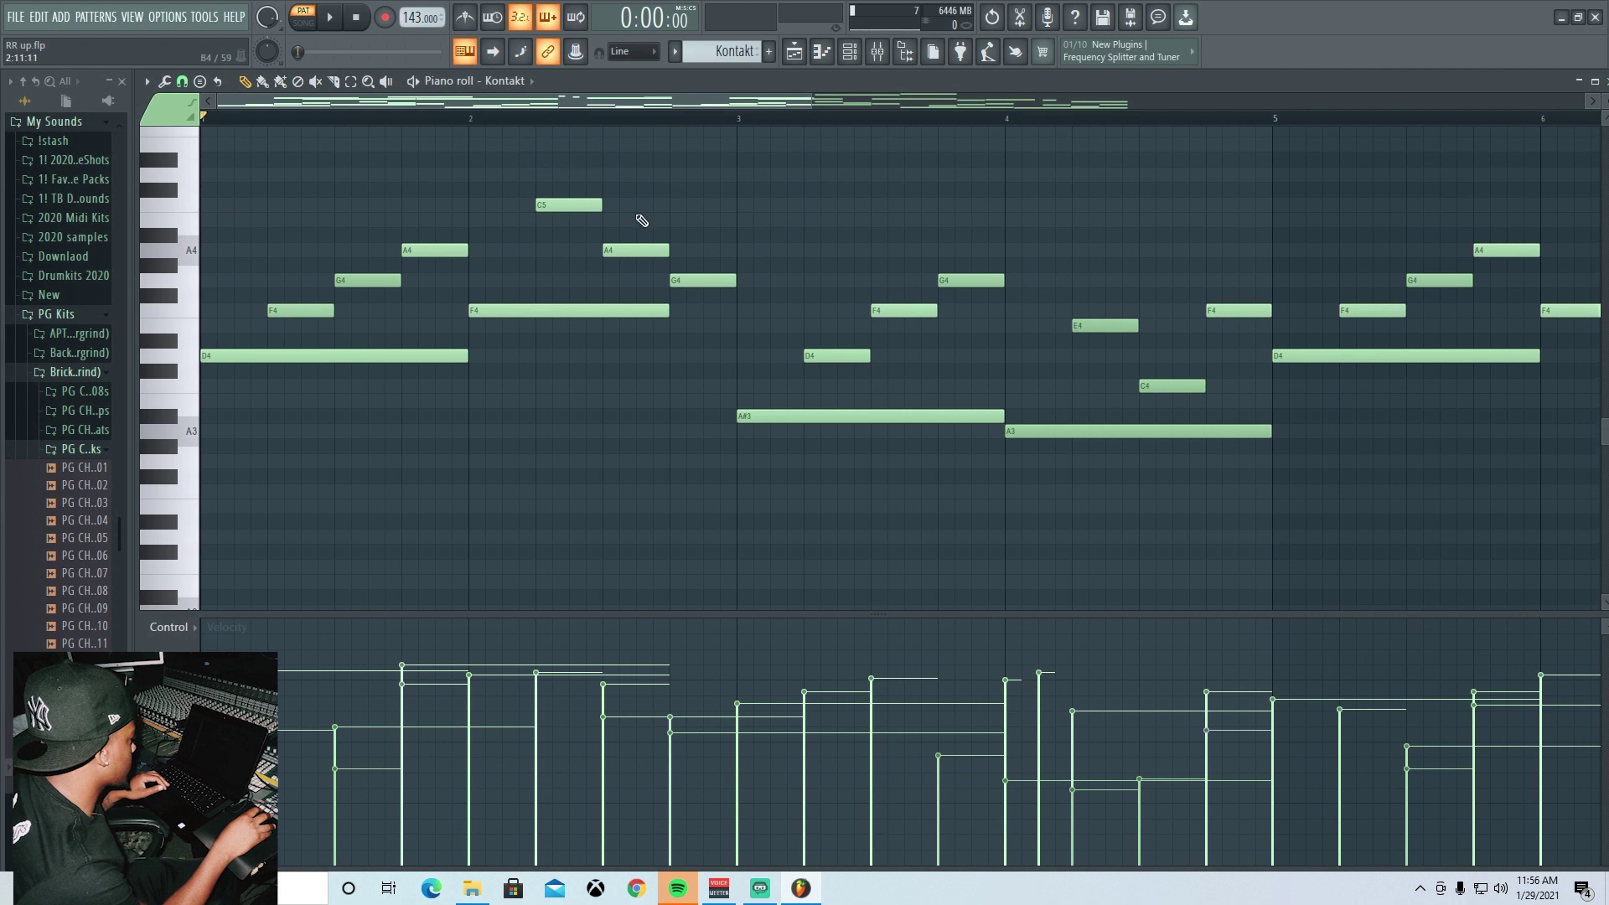
{"action": "scroll", "coordinate": [746, 271], "scroll_direction": "down", "scroll_amount": 3}
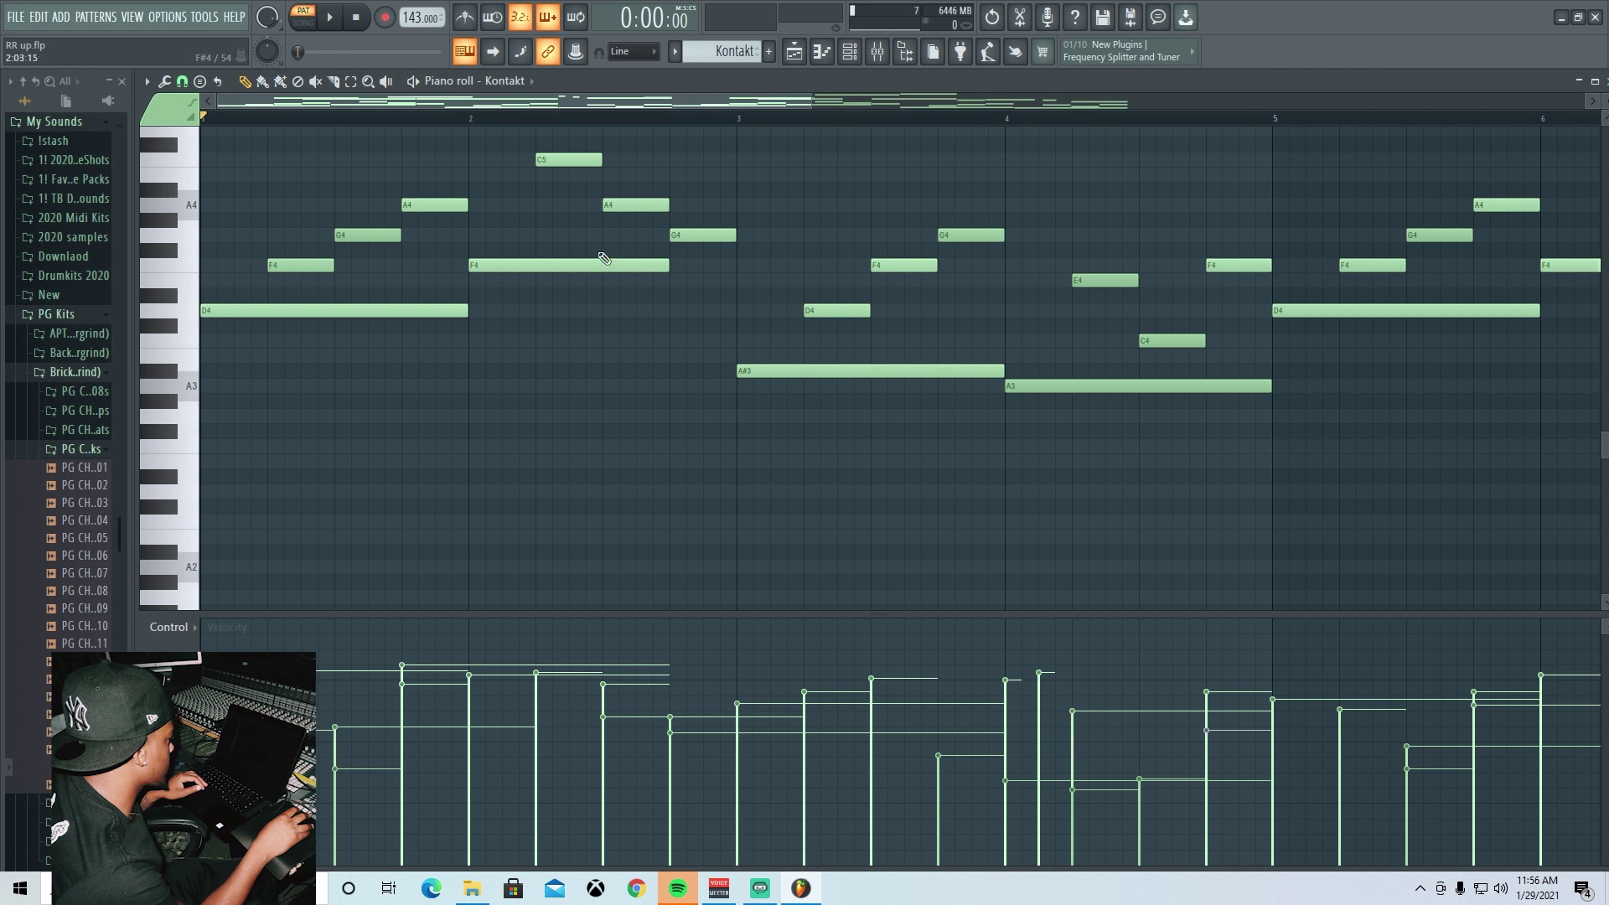
- Set the piano roll's scale highlighting root note to D
{"action": "left_click", "coordinate": [147, 81]}
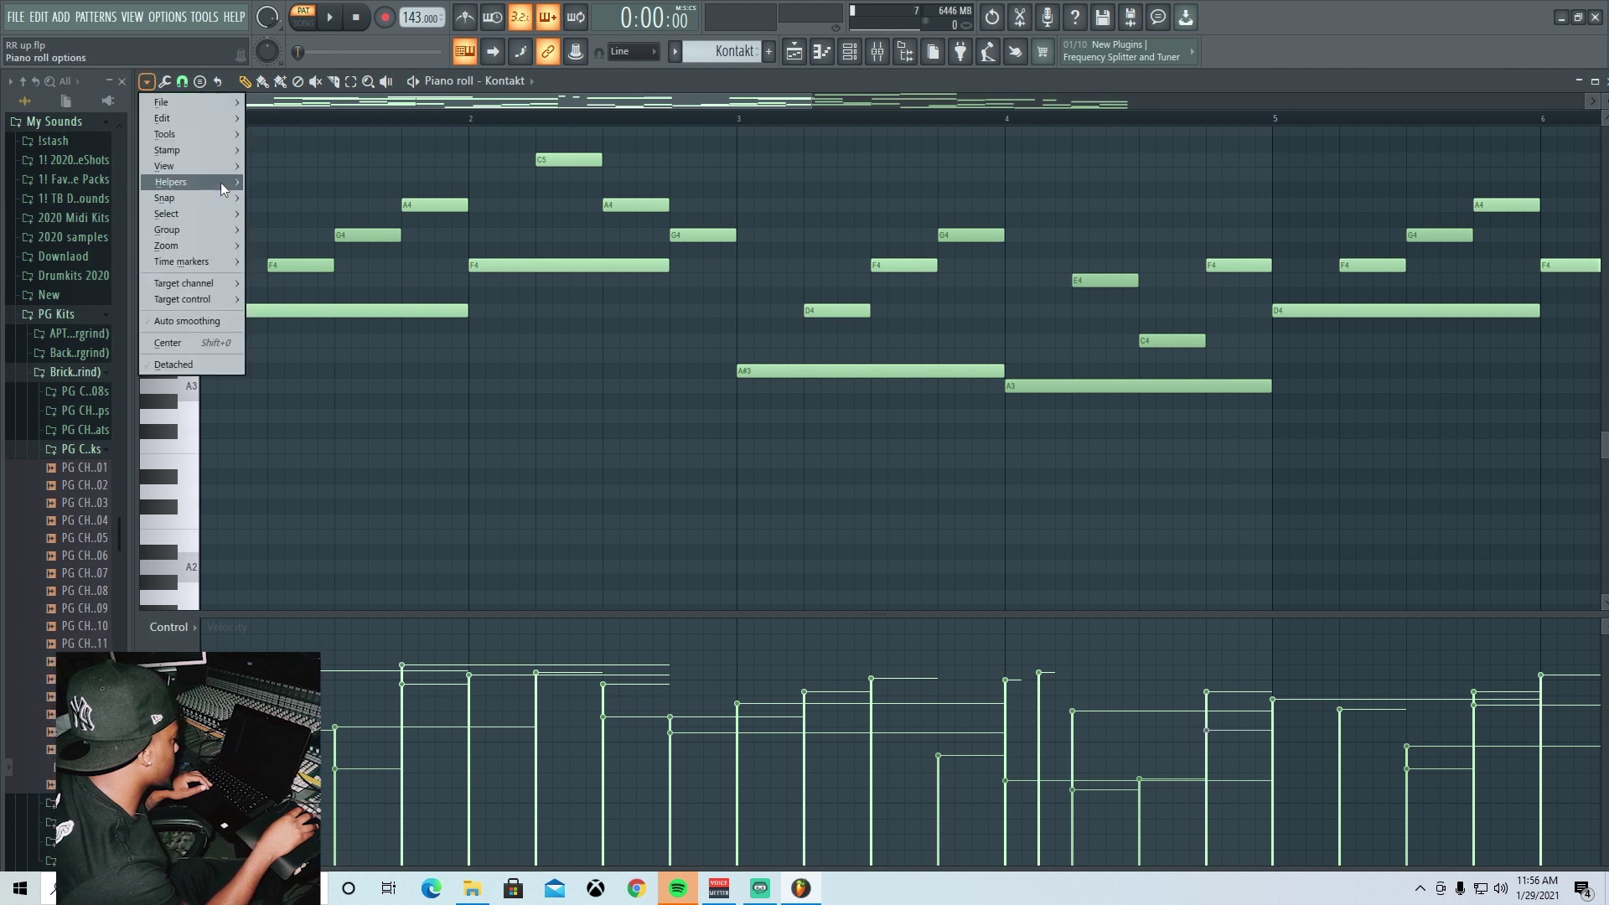
{"action": "mouse_move", "coordinate": [220, 183]}
{"action": "mouse_move", "coordinate": [344, 200]}
{"action": "left_click", "coordinate": [434, 243]}
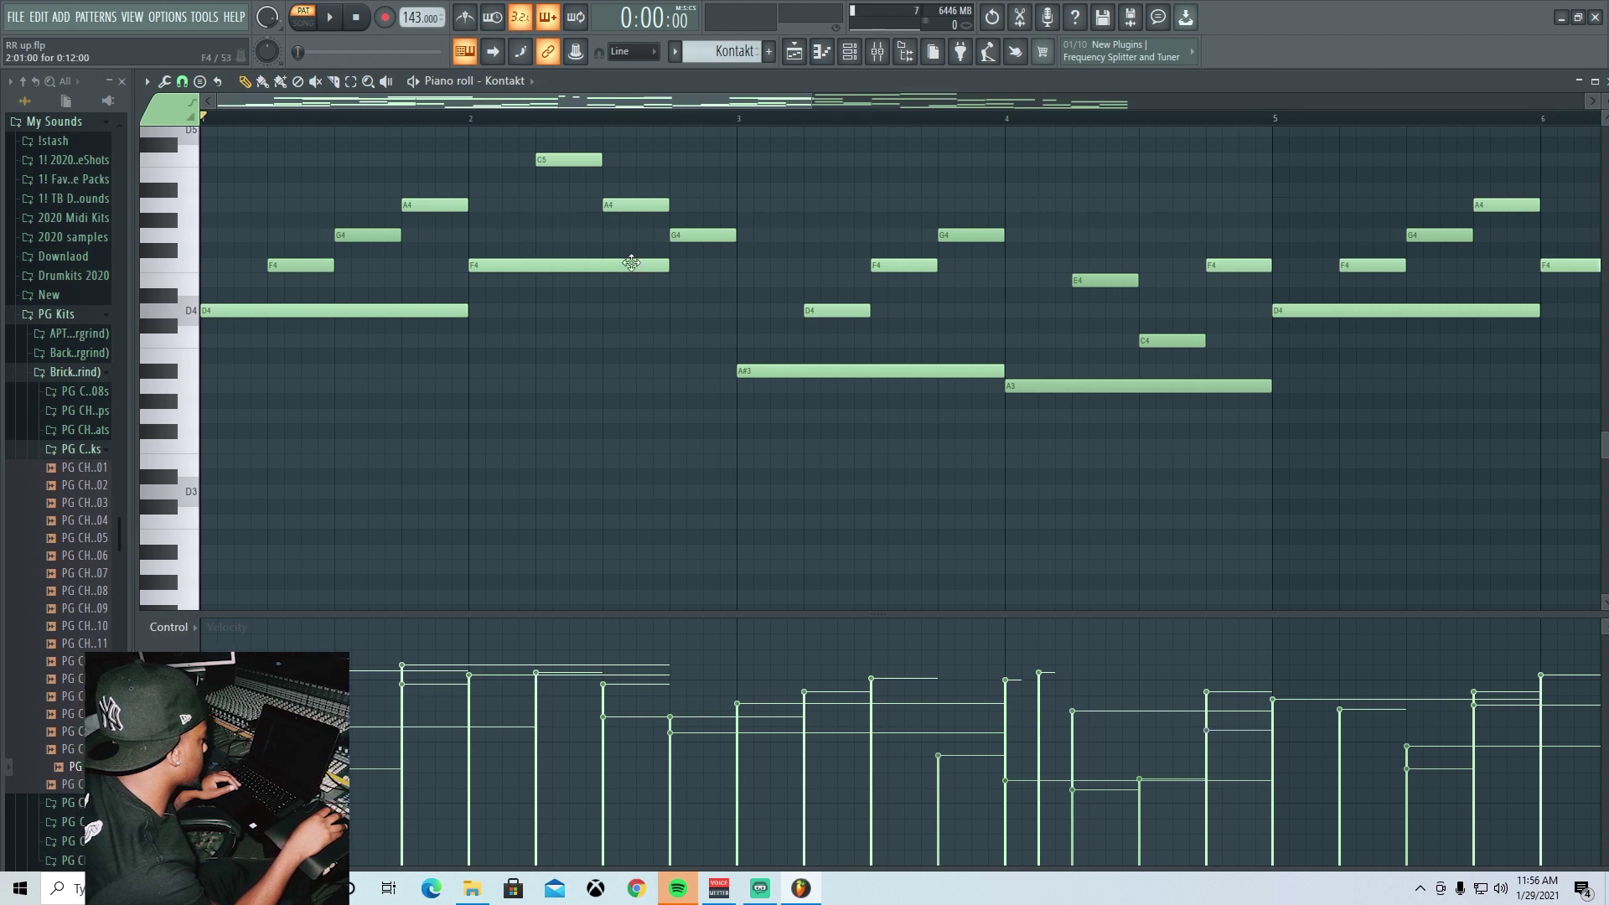
- Audition the C5 and F4 notes of the Kontakt melody
{"action": "scroll", "coordinate": [616, 285], "scroll_direction": "up", "scroll_amount": 2}
{"action": "left_click", "coordinate": [568, 205]}
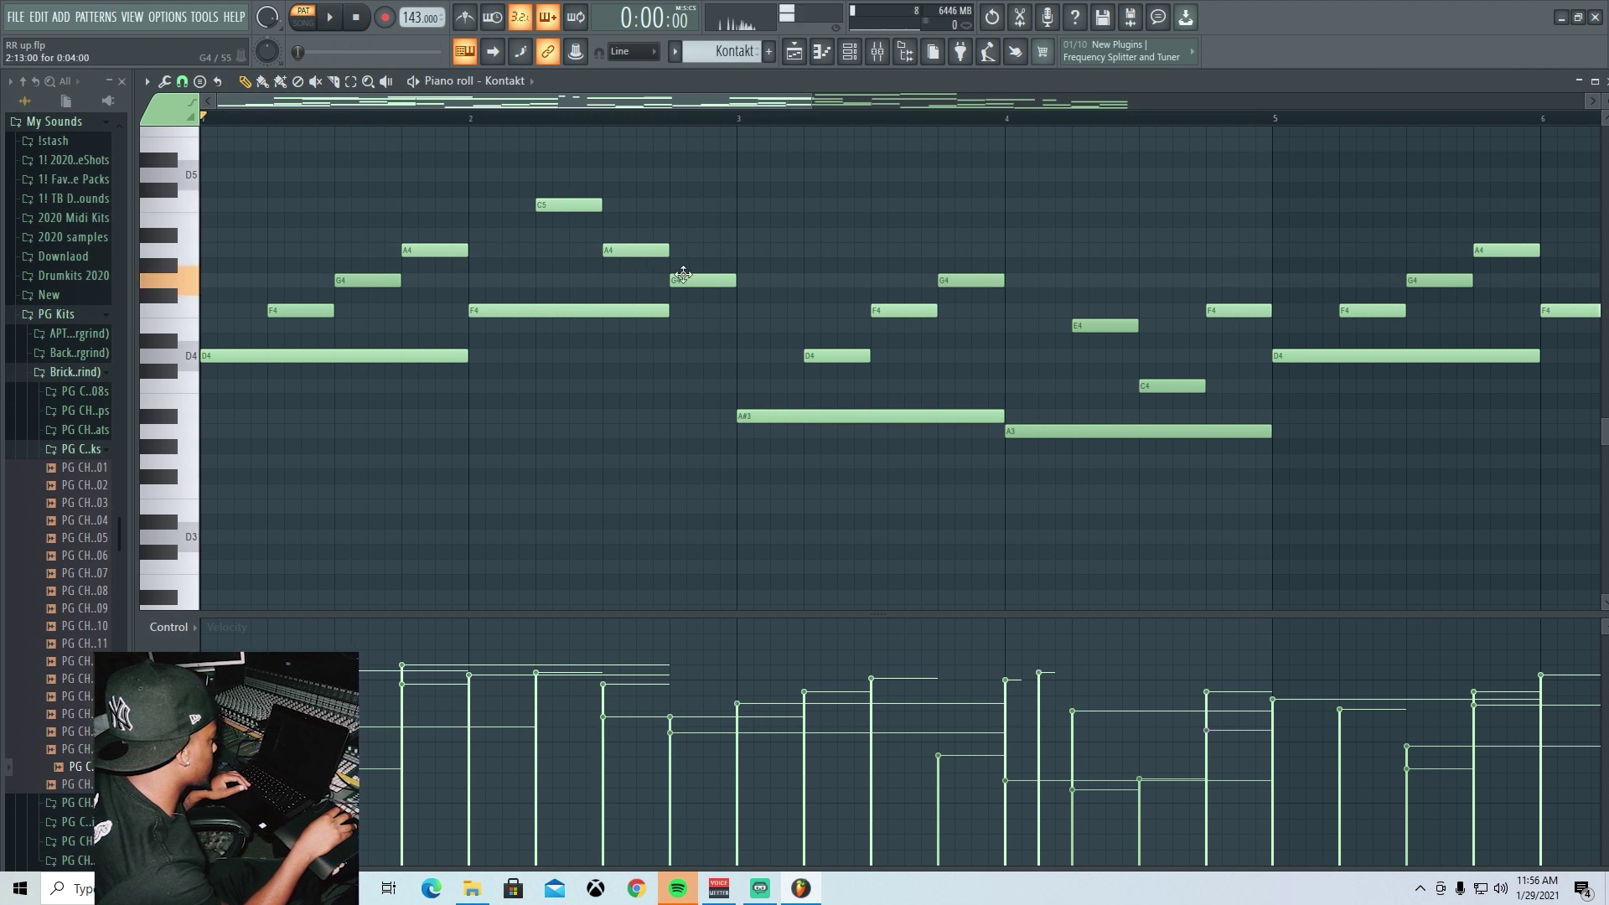
{"action": "left_click_drag", "start_coordinate": [630, 102], "coordinate": [724, 123]}
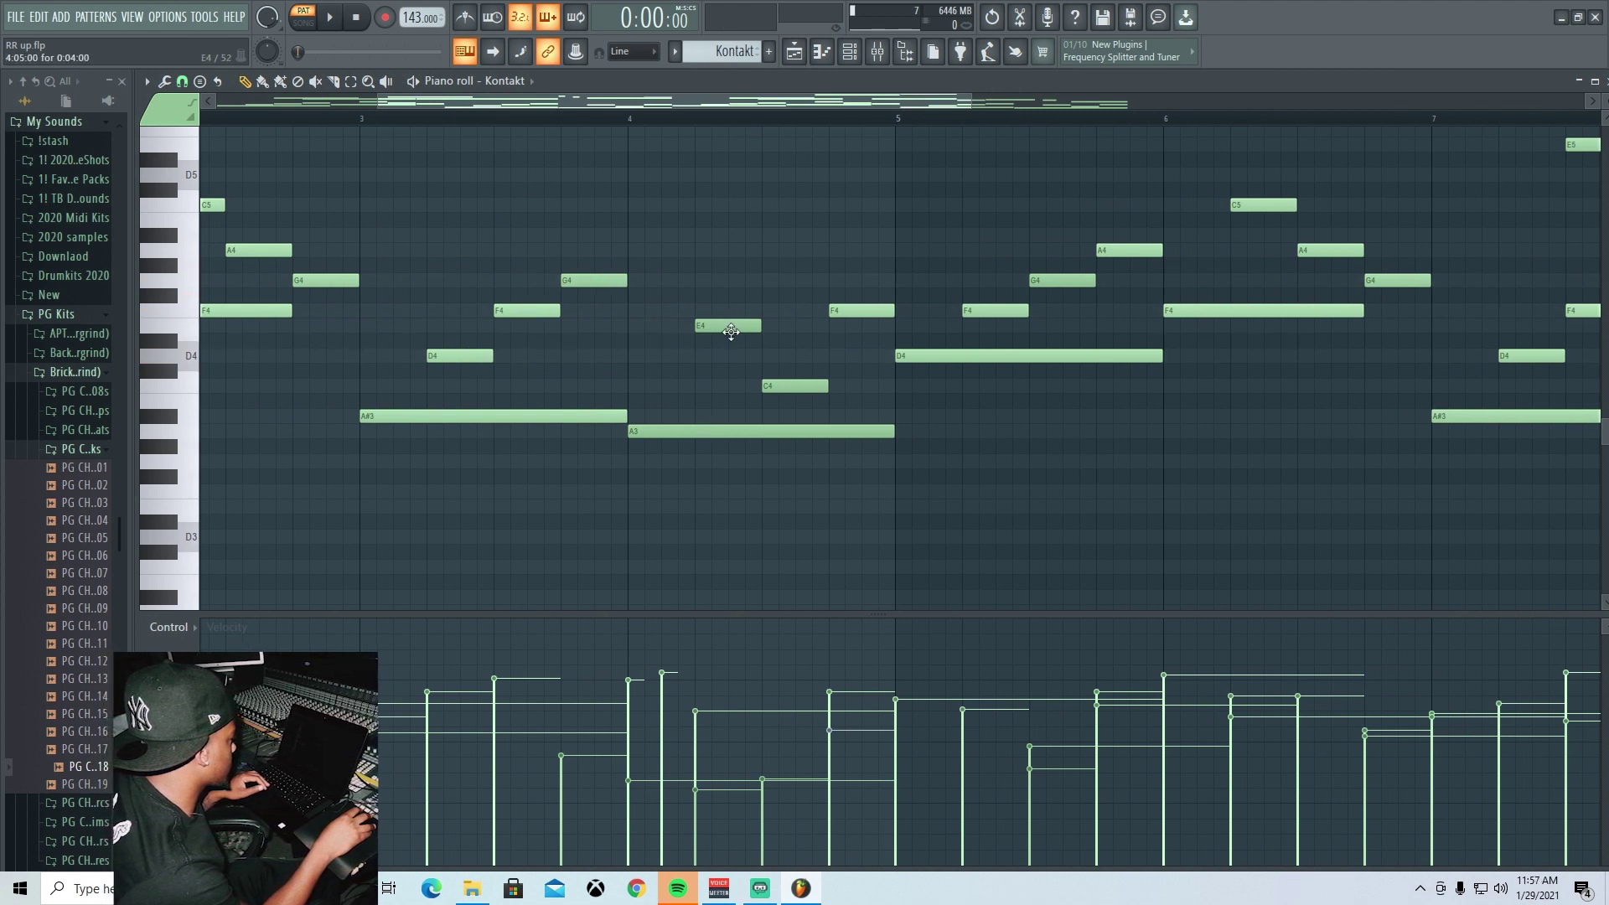
{"action": "left_click", "coordinate": [838, 312]}
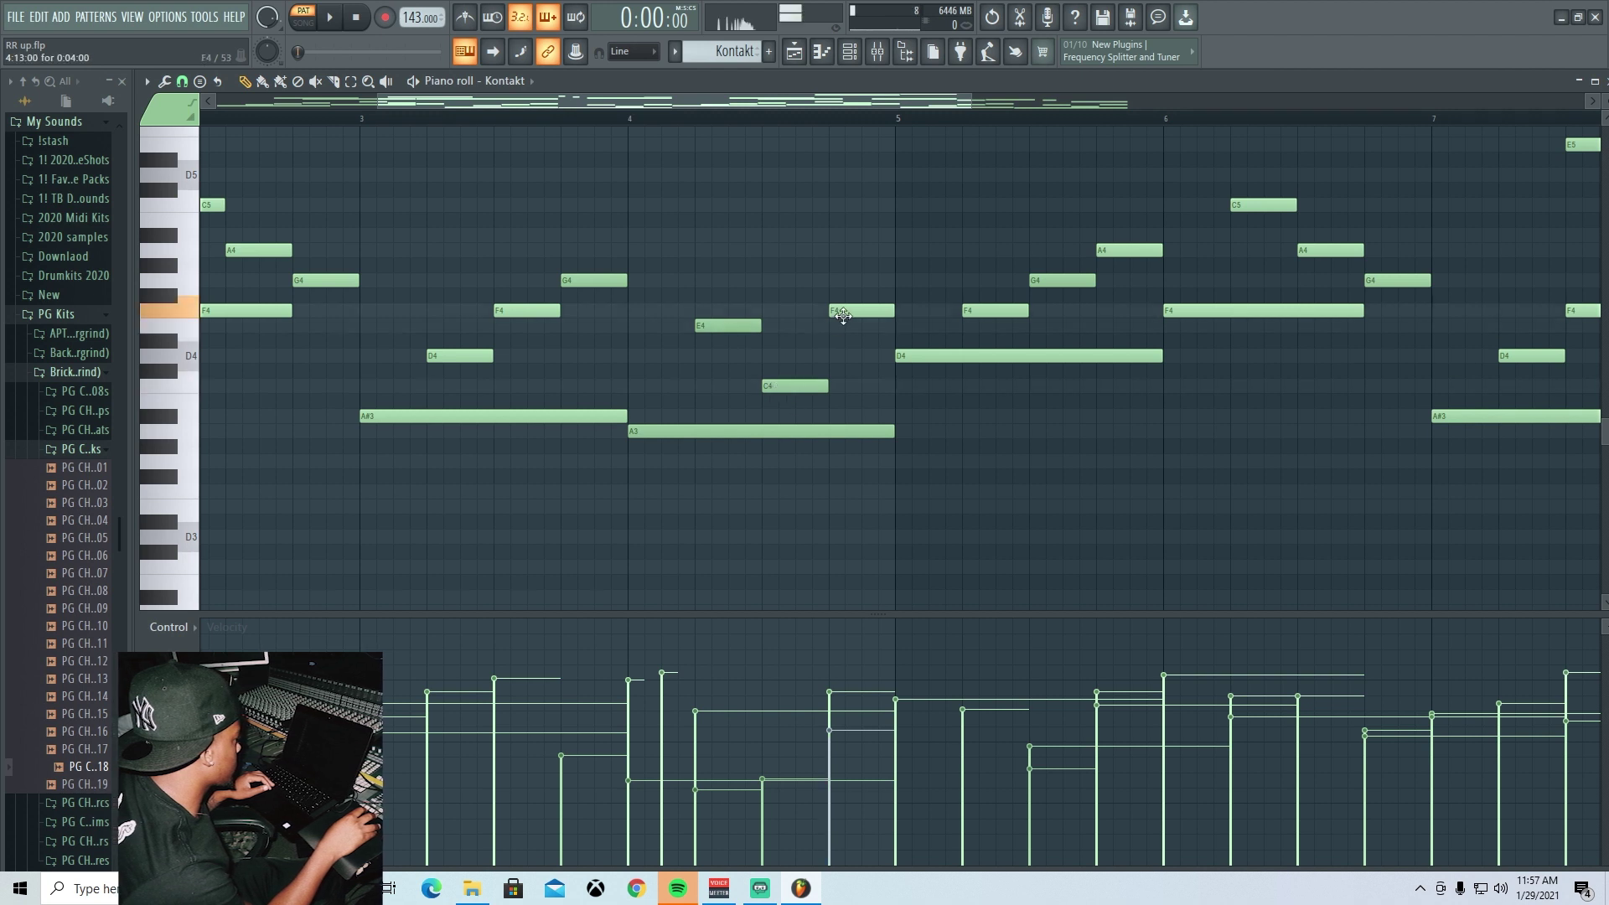
{"action": "scroll", "coordinate": [752, 101], "scroll_direction": "left", "scroll_amount": 3}
{"action": "scroll", "coordinate": [424, 323], "scroll_direction": "up", "scroll_amount": 6}
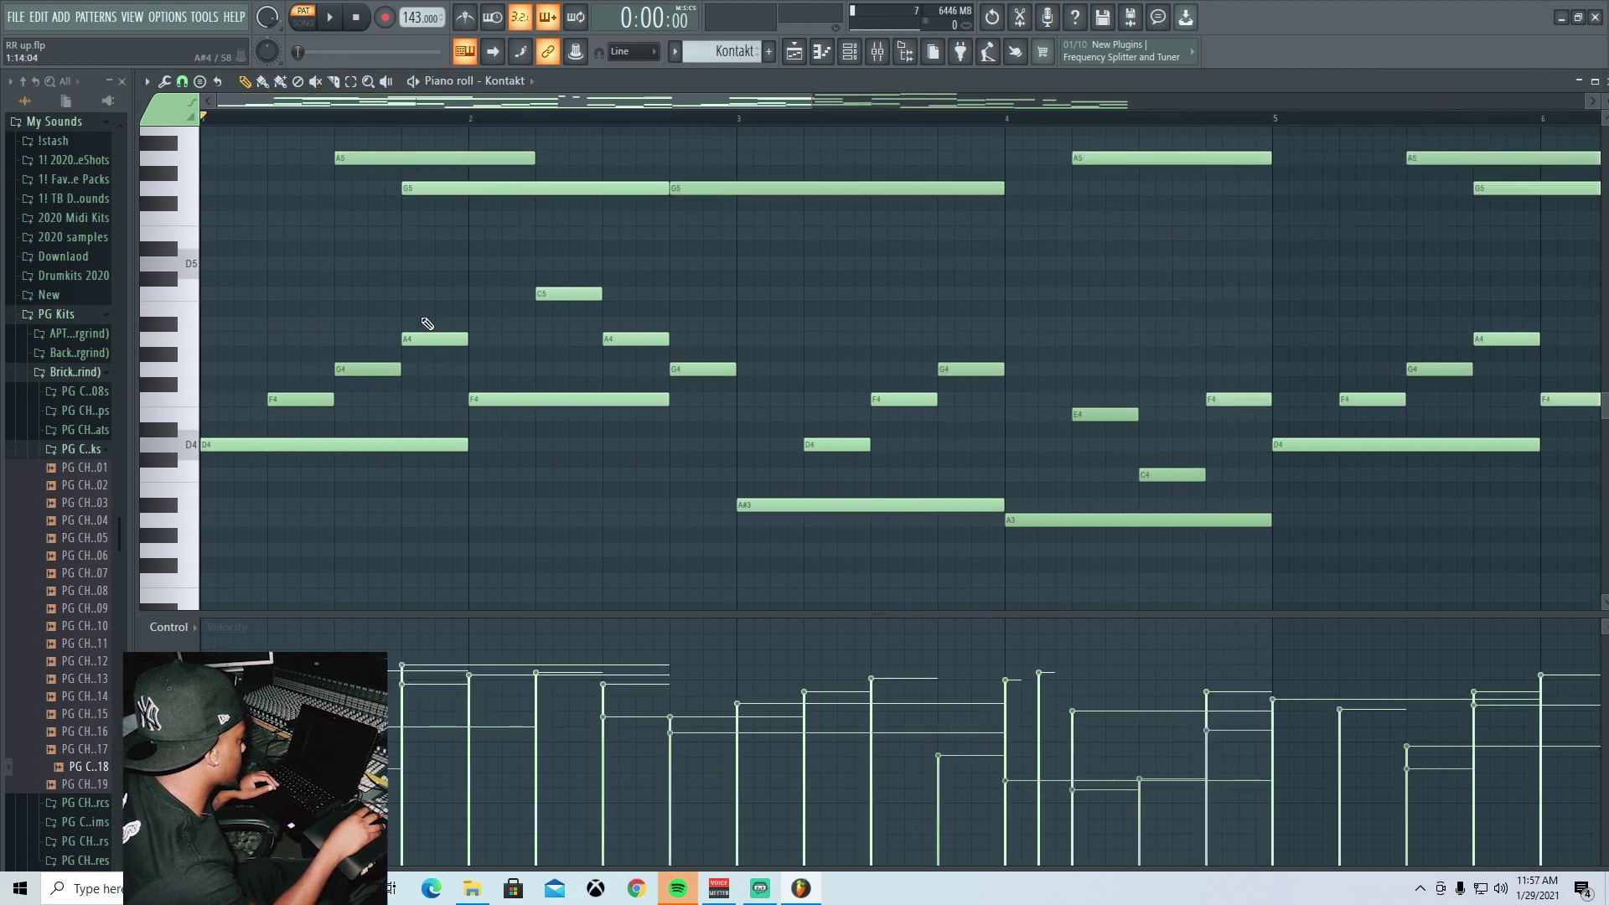
{"action": "scroll", "coordinate": [454, 315], "scroll_direction": "up", "scroll_amount": 1}
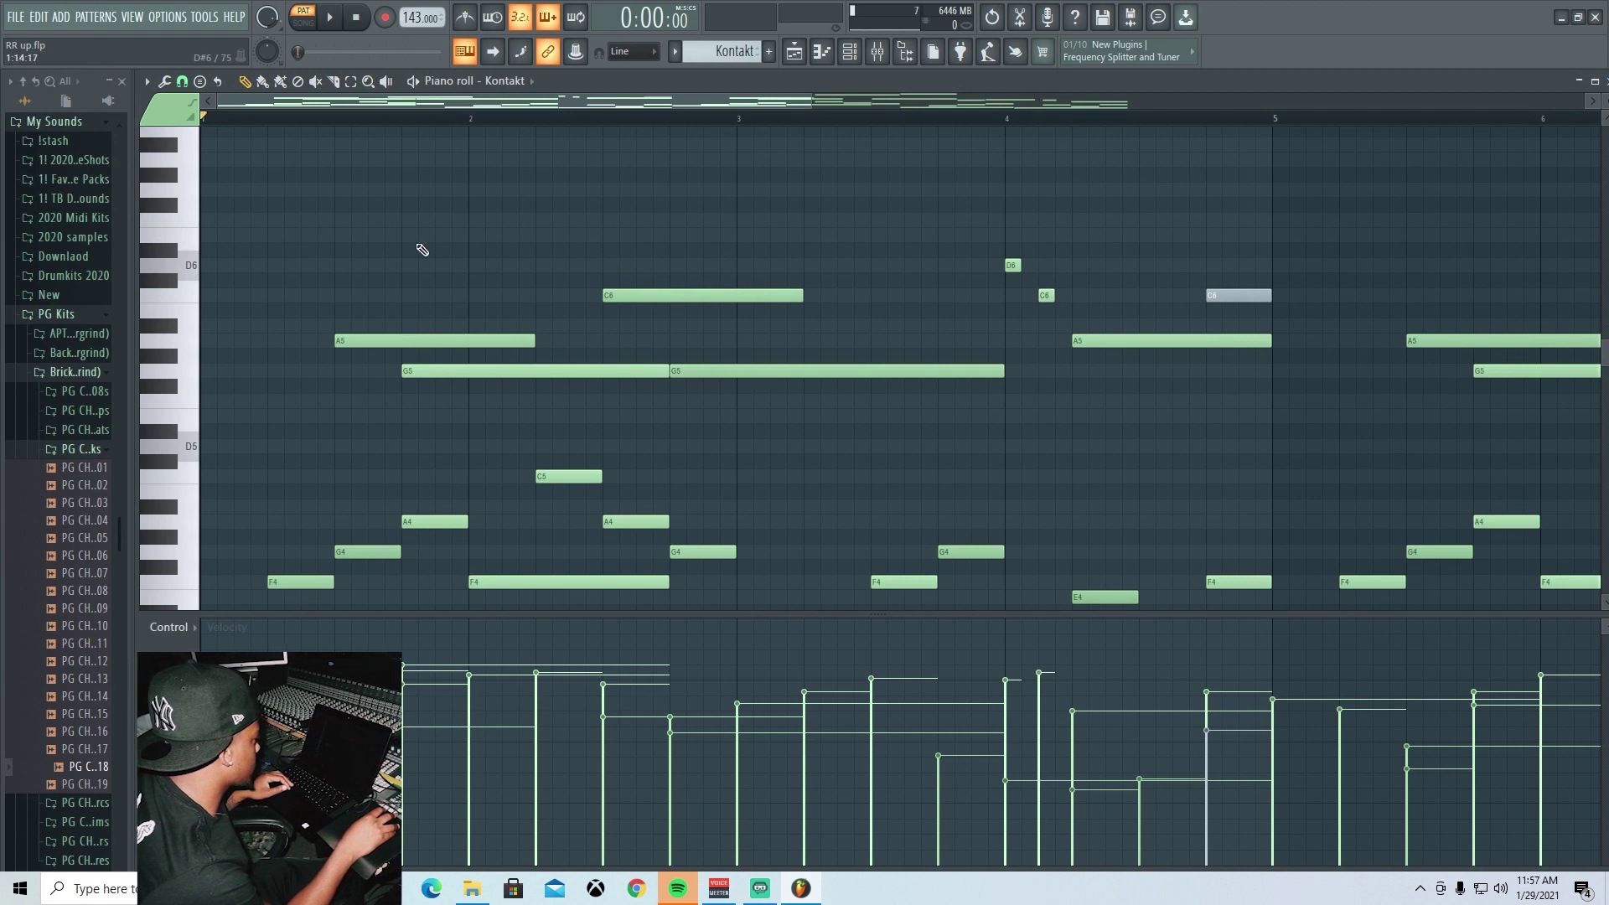
{"action": "key", "text": "space"}
{"action": "scroll", "coordinate": [473, 211], "scroll_direction": "down", "scroll_amount": 3}
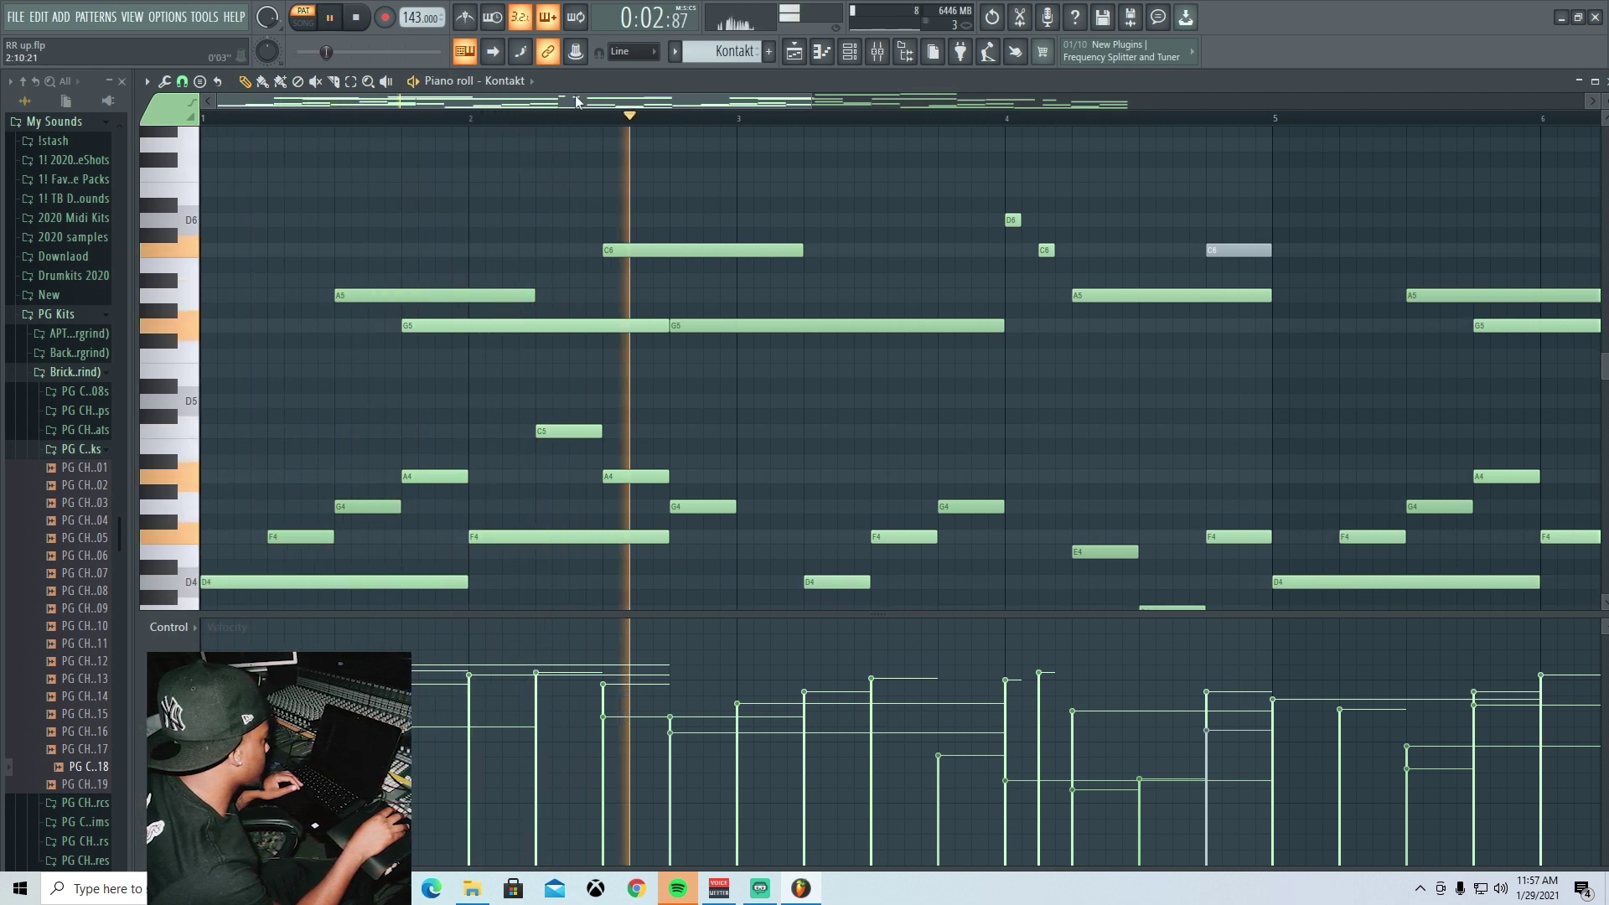
{"action": "scroll", "coordinate": [655, 109], "scroll_direction": "right", "scroll_amount": 3}
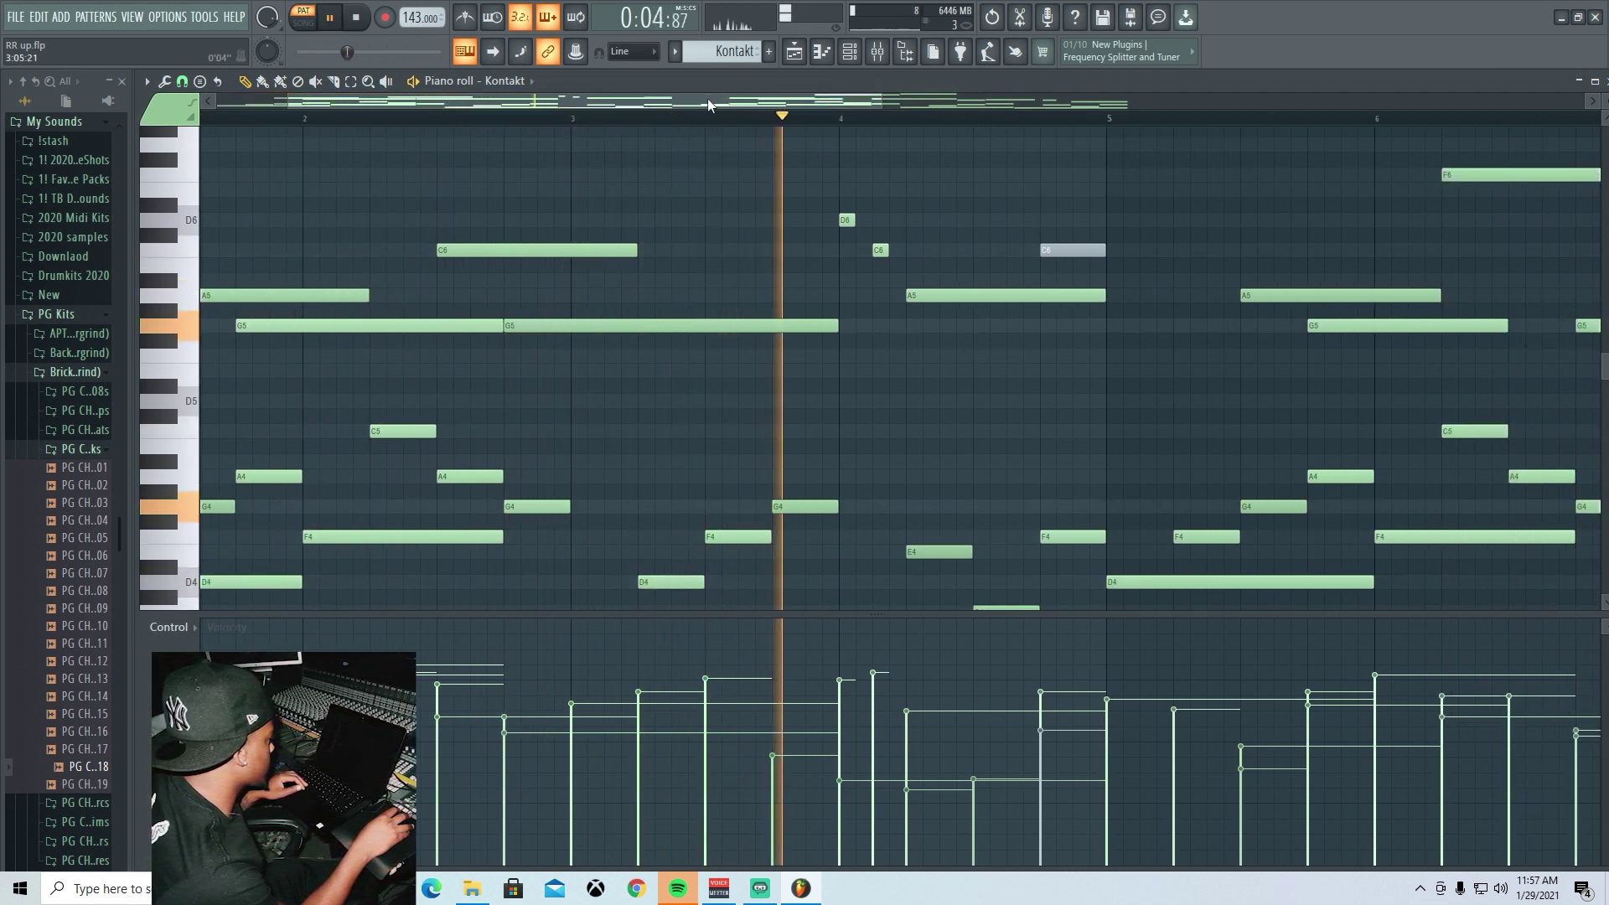
{"action": "scroll", "coordinate": [763, 108], "scroll_direction": "right", "scroll_amount": 4}
{"action": "scroll", "coordinate": [857, 114], "scroll_direction": "right", "scroll_amount": 5}
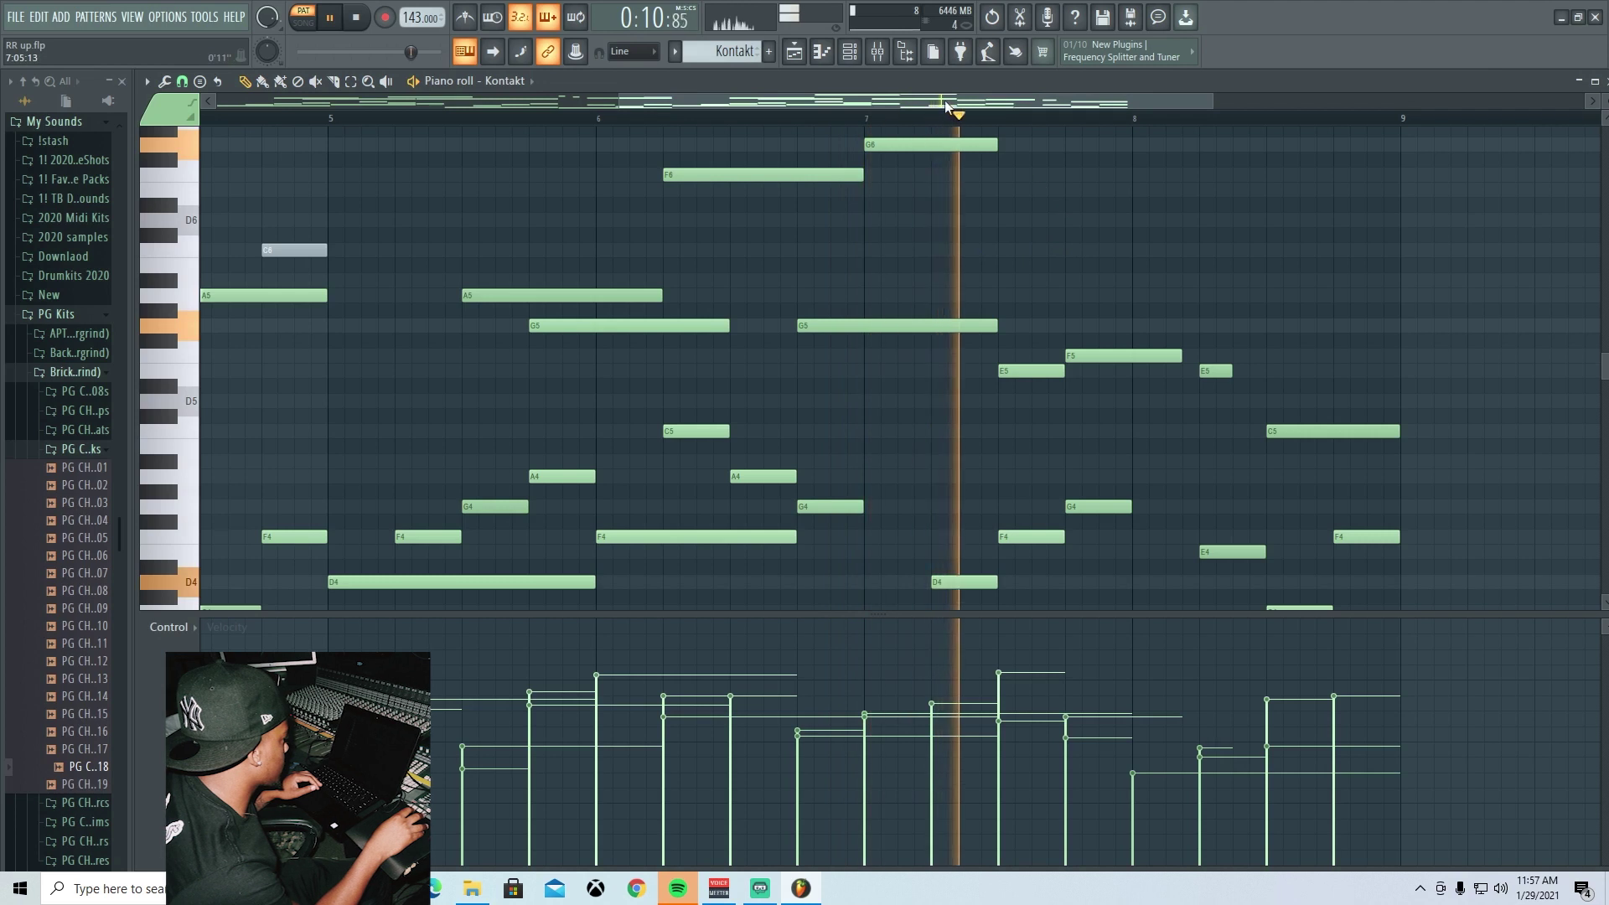
{"action": "scroll", "coordinate": [1047, 268], "scroll_direction": "right", "scroll_amount": 3}
{"action": "scroll", "coordinate": [981, 248], "scroll_direction": "down", "scroll_amount": 4}
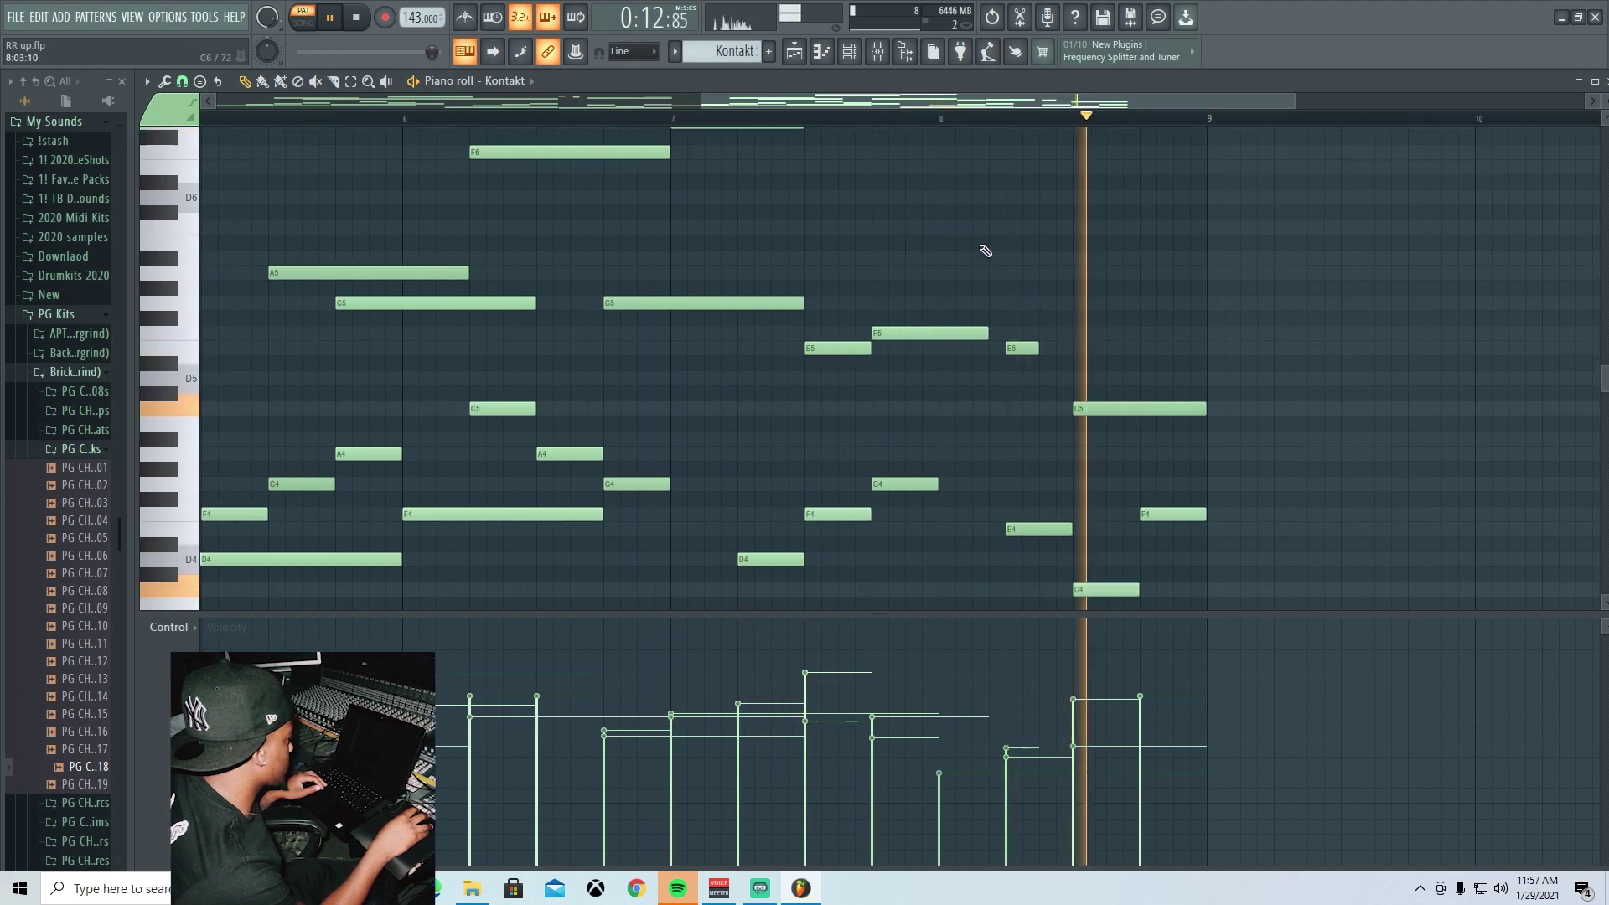
{"action": "key", "text": "space"}
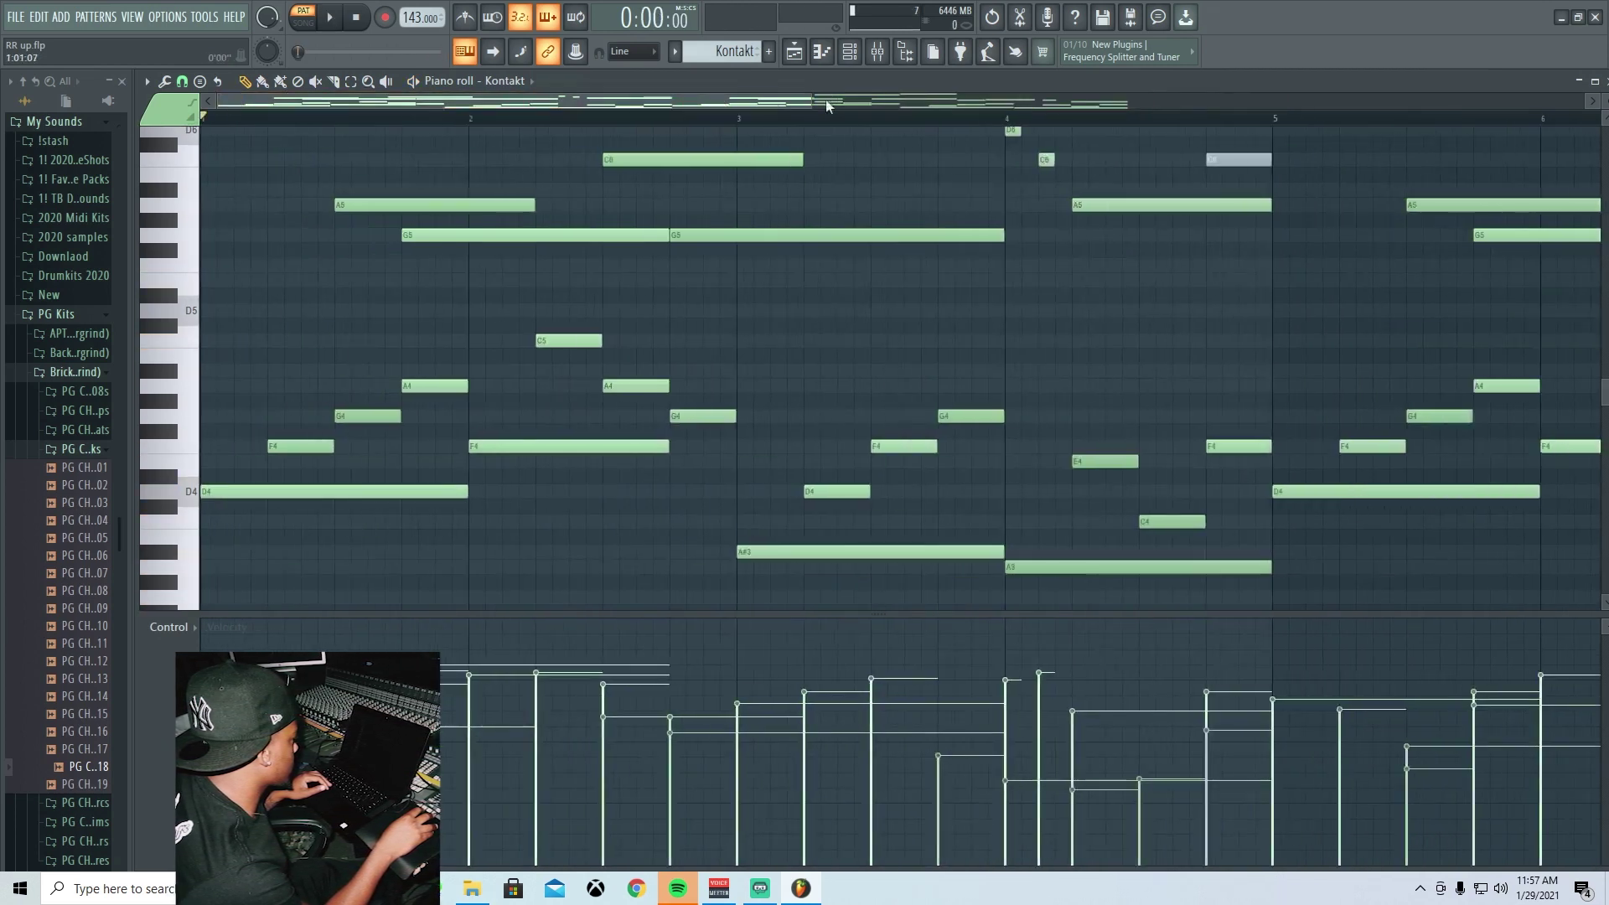
{"action": "left_click", "coordinate": [891, 57]}
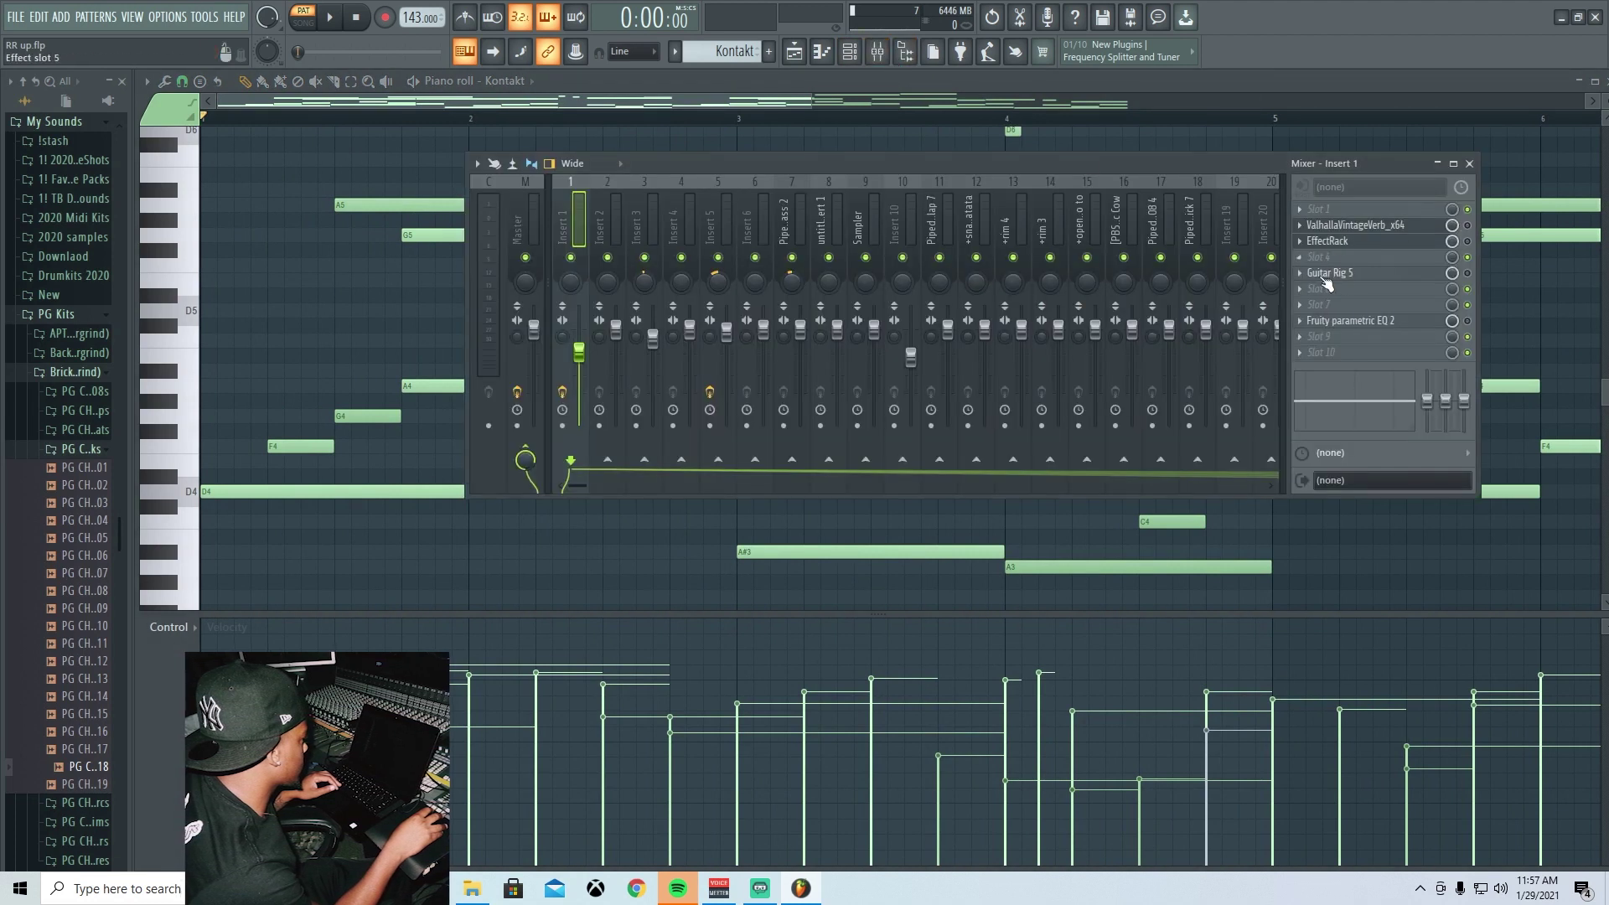
- Load Guitar Rig 5's Jazz Amp Mono to Stereo preset on Insert 1 and play the beat to hear it
{"action": "left_click", "coordinate": [1325, 277]}
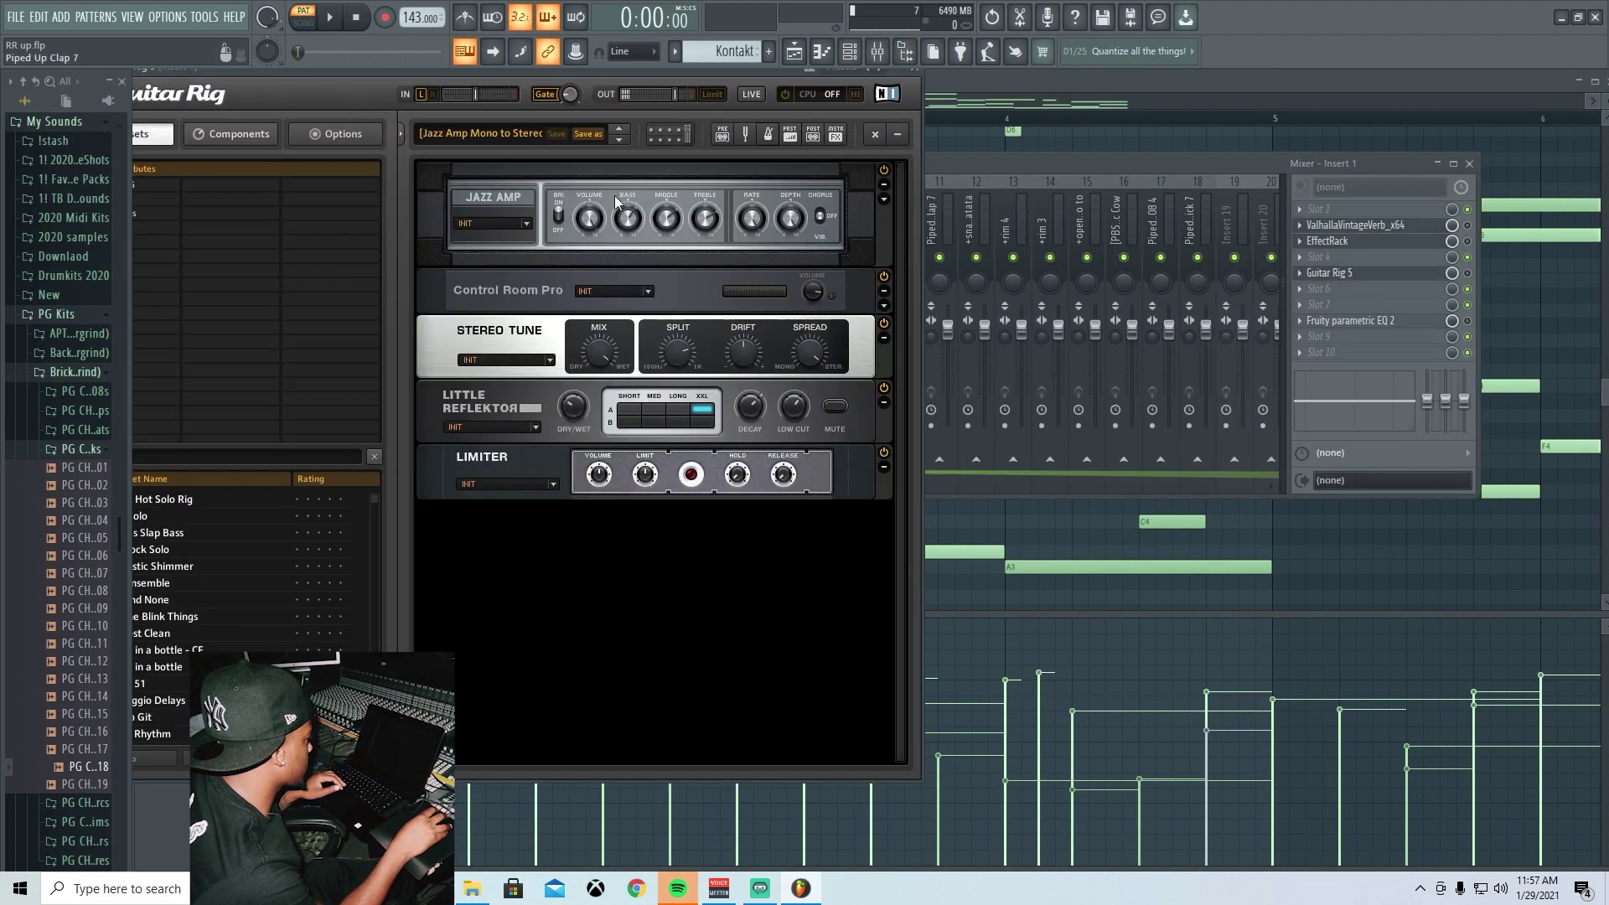
{"action": "left_click_drag", "start_coordinate": [468, 72], "coordinate": [818, 90]}
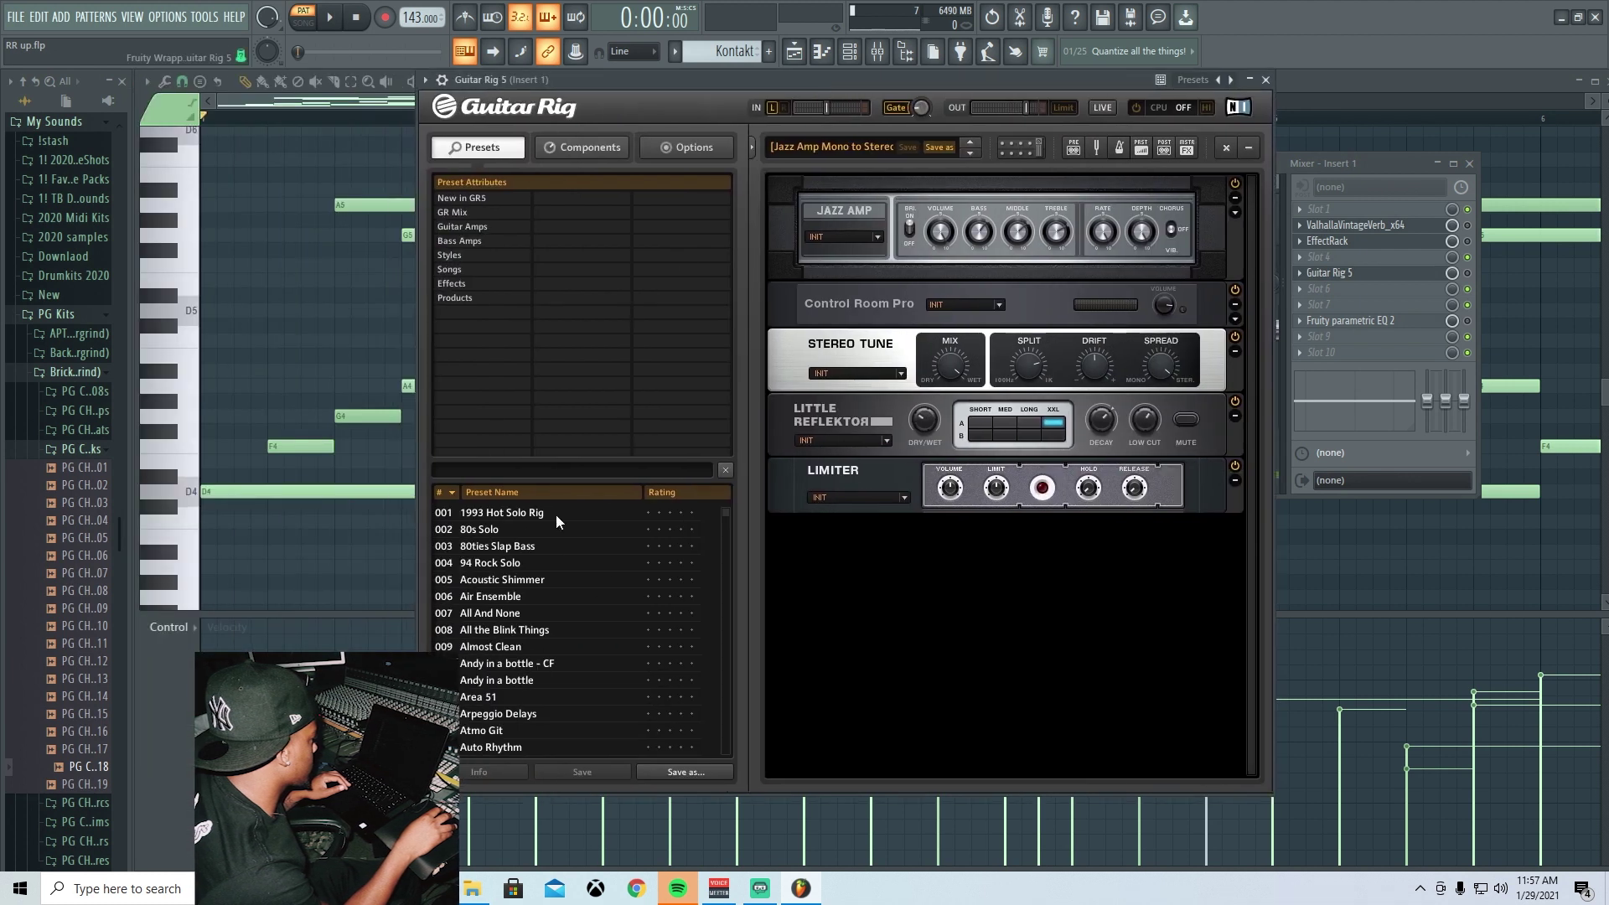
{"action": "left_click", "coordinate": [449, 255]}
{"action": "left_click", "coordinate": [544, 283]}
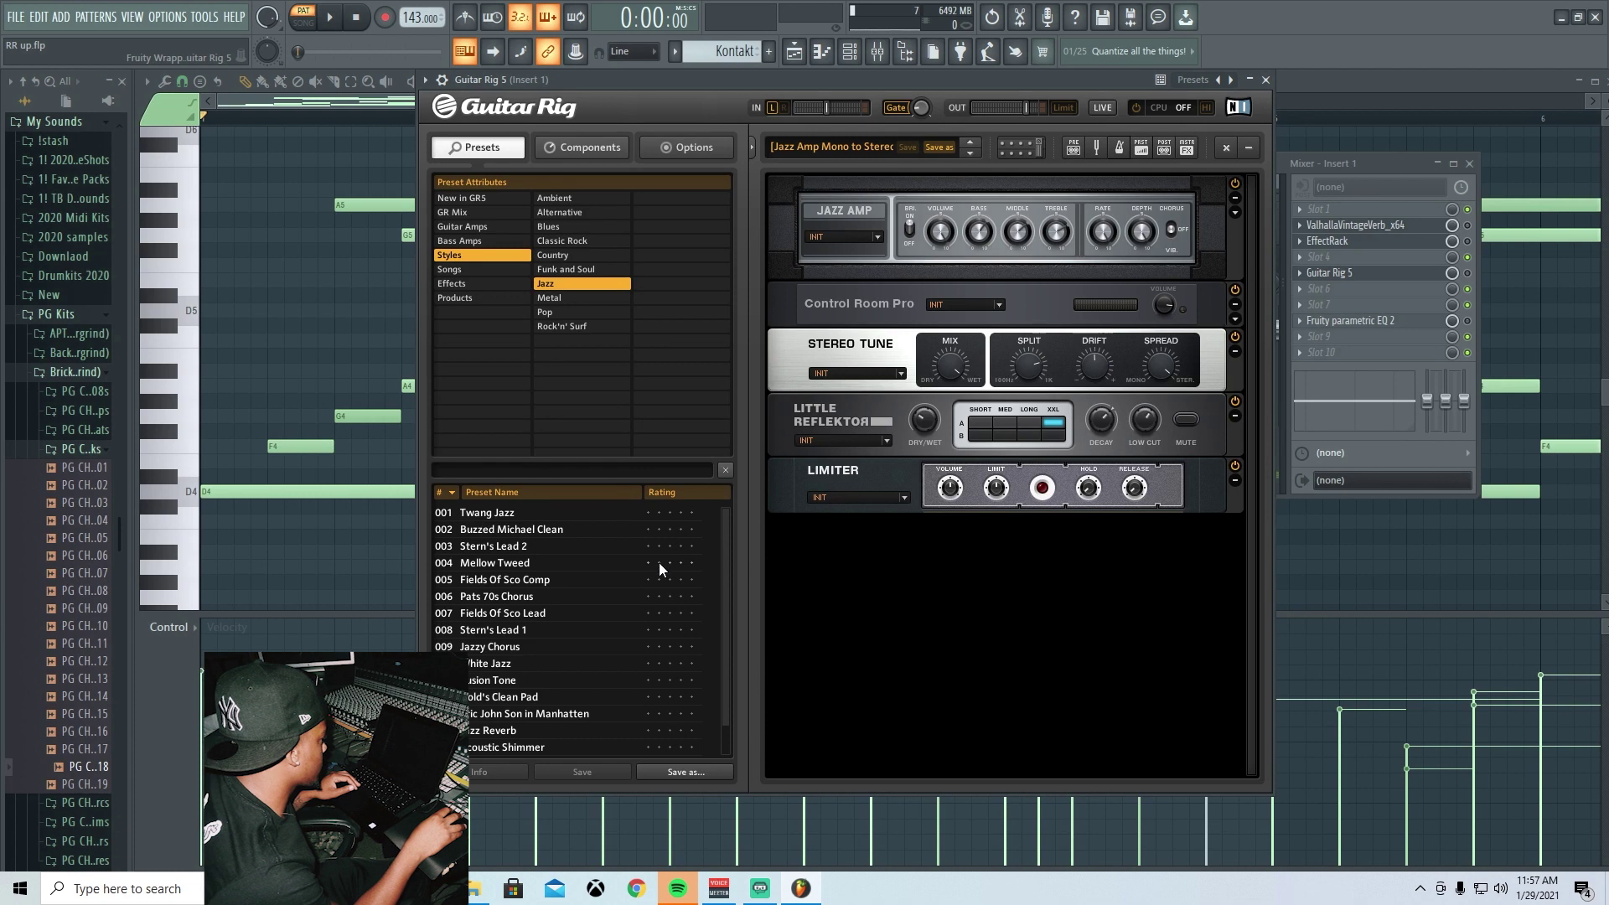
{"action": "scroll", "coordinate": [581, 682], "scroll_direction": "down", "scroll_amount": 1}
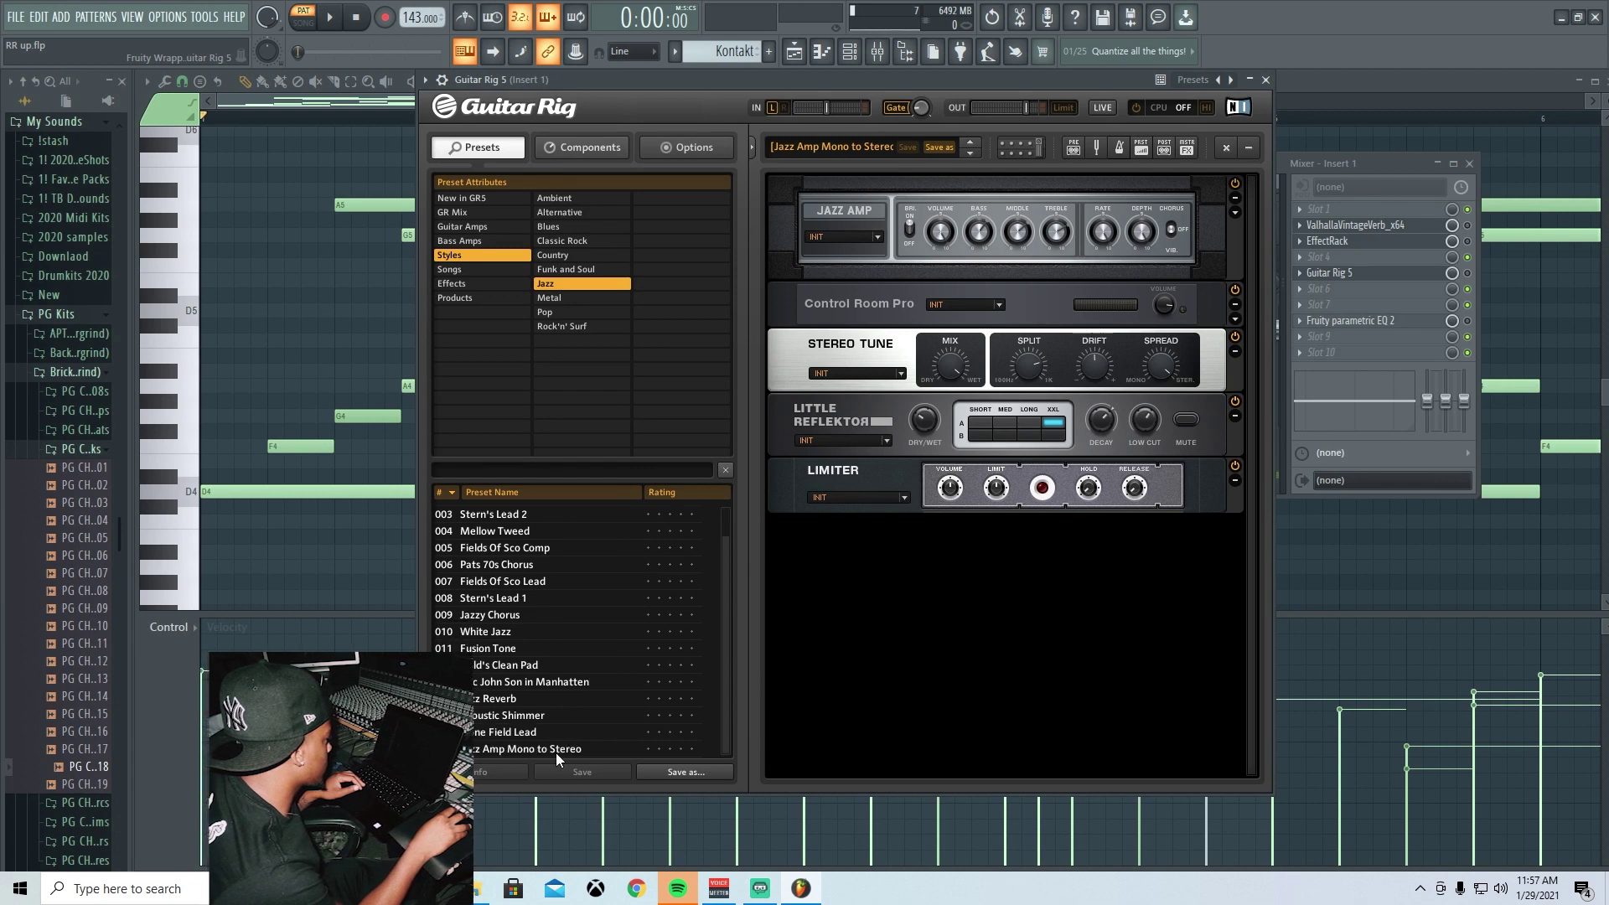
{"action": "left_click", "coordinate": [525, 751]}
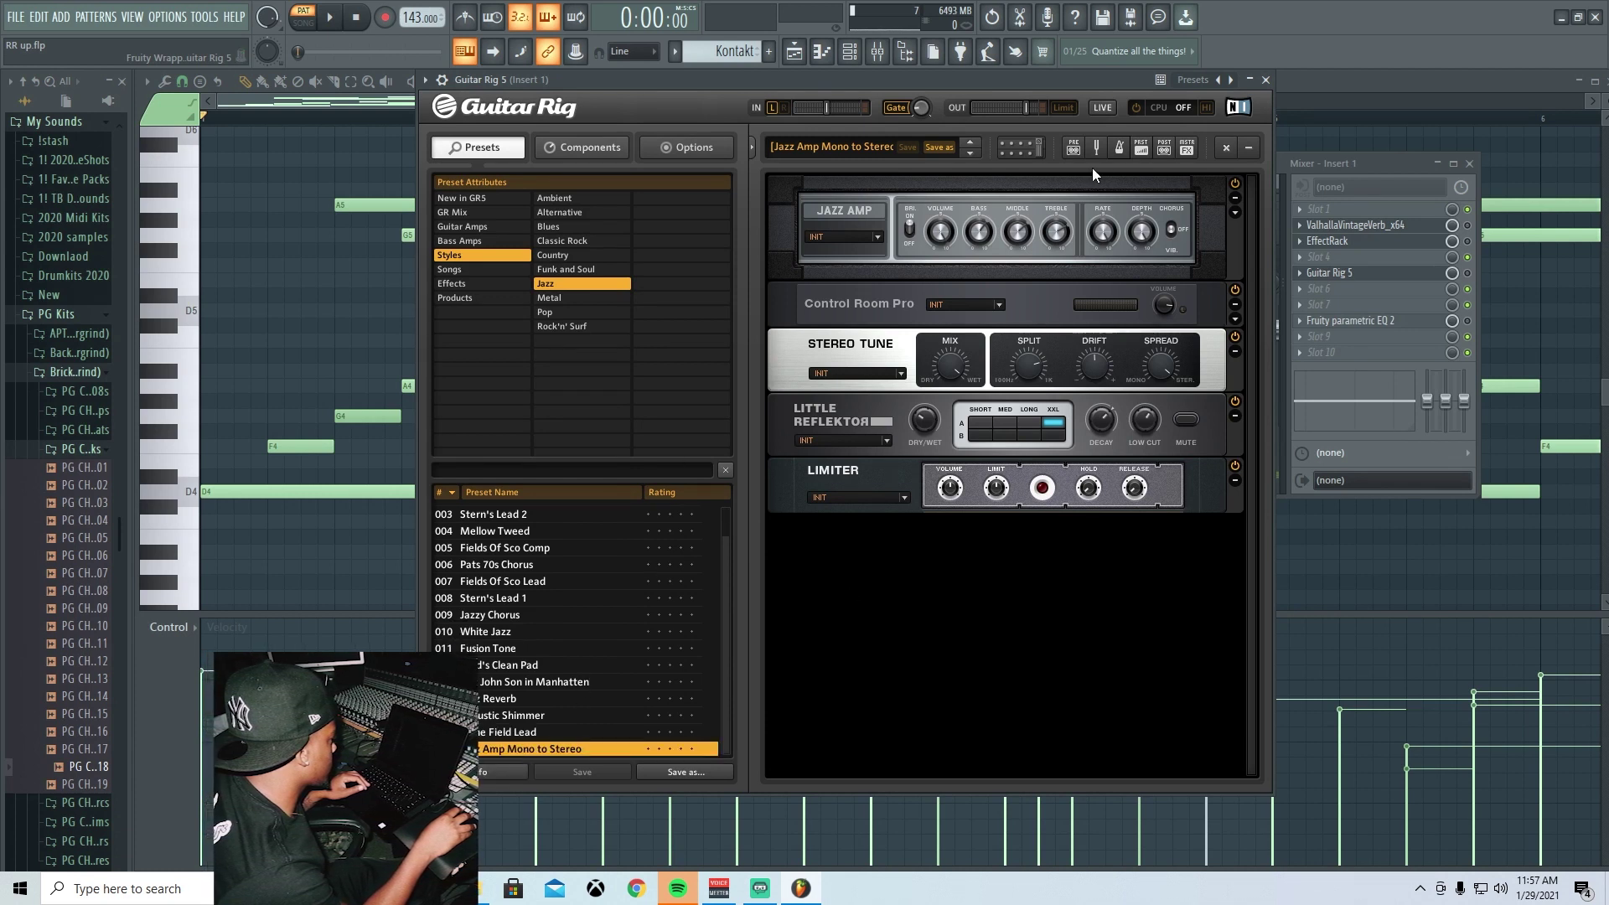
{"action": "left_click", "coordinate": [1265, 80]}
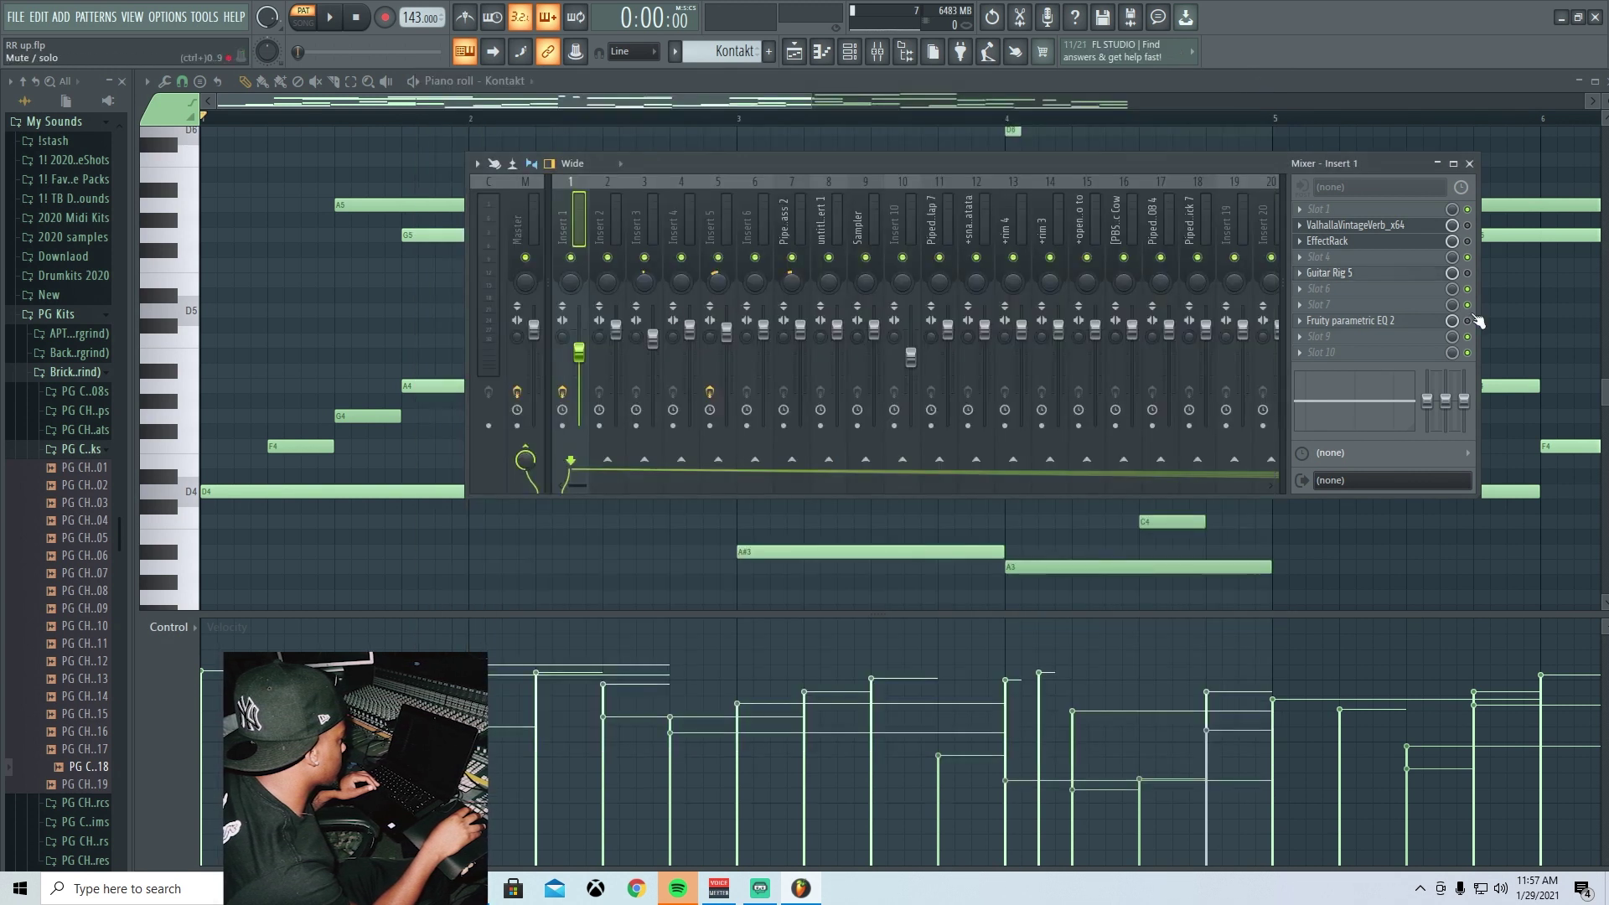
{"action": "key", "text": "space"}
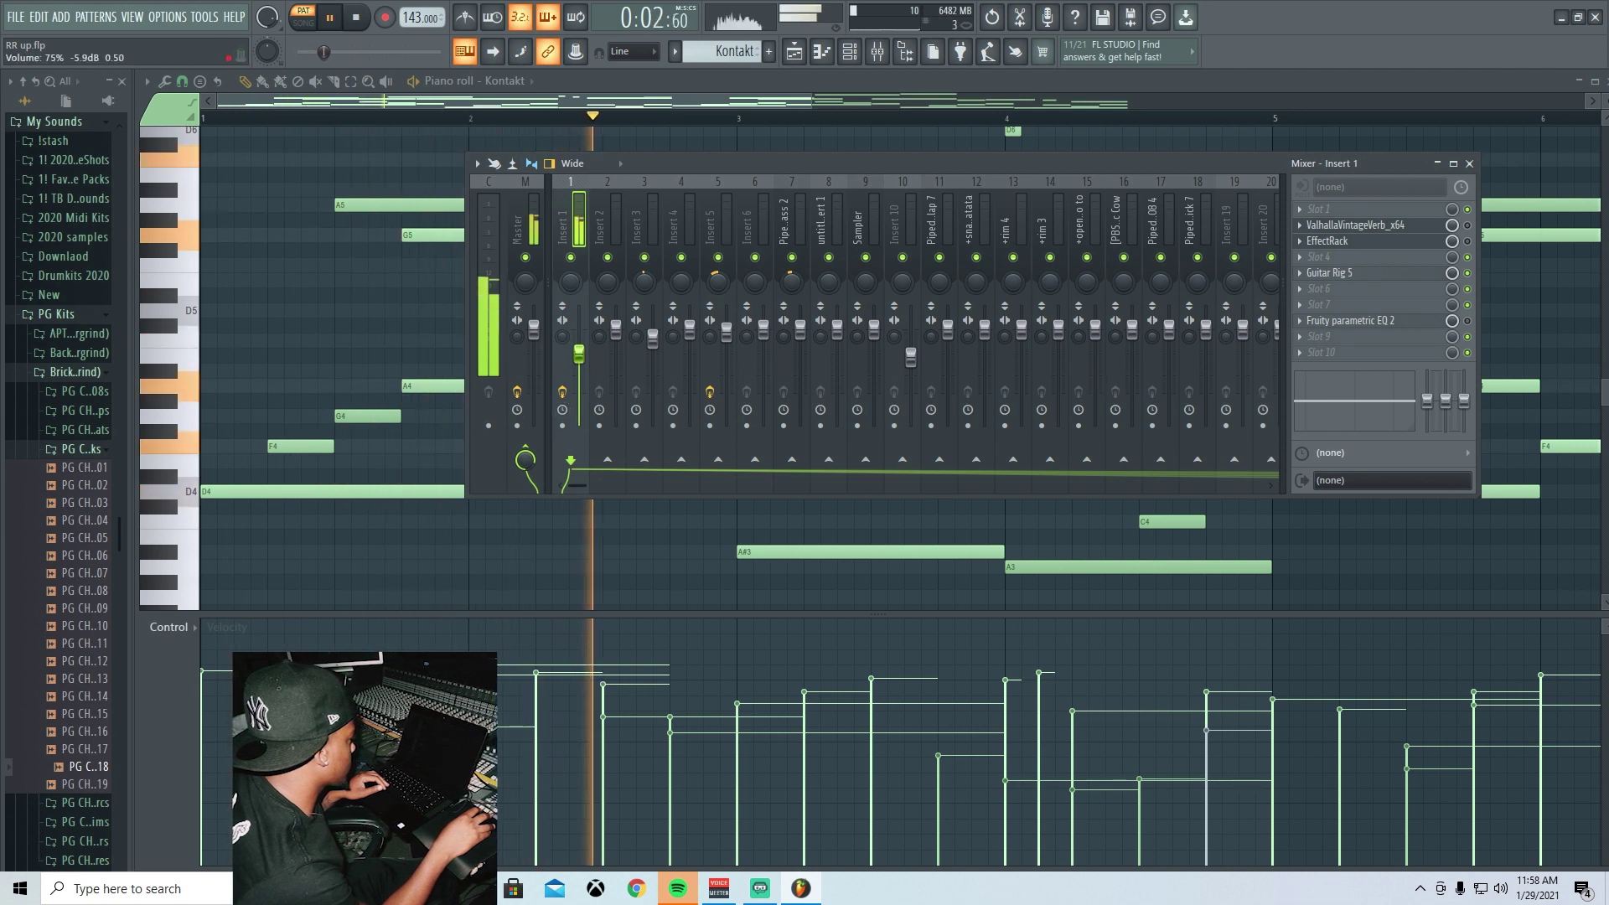
{"action": "key", "text": "space"}
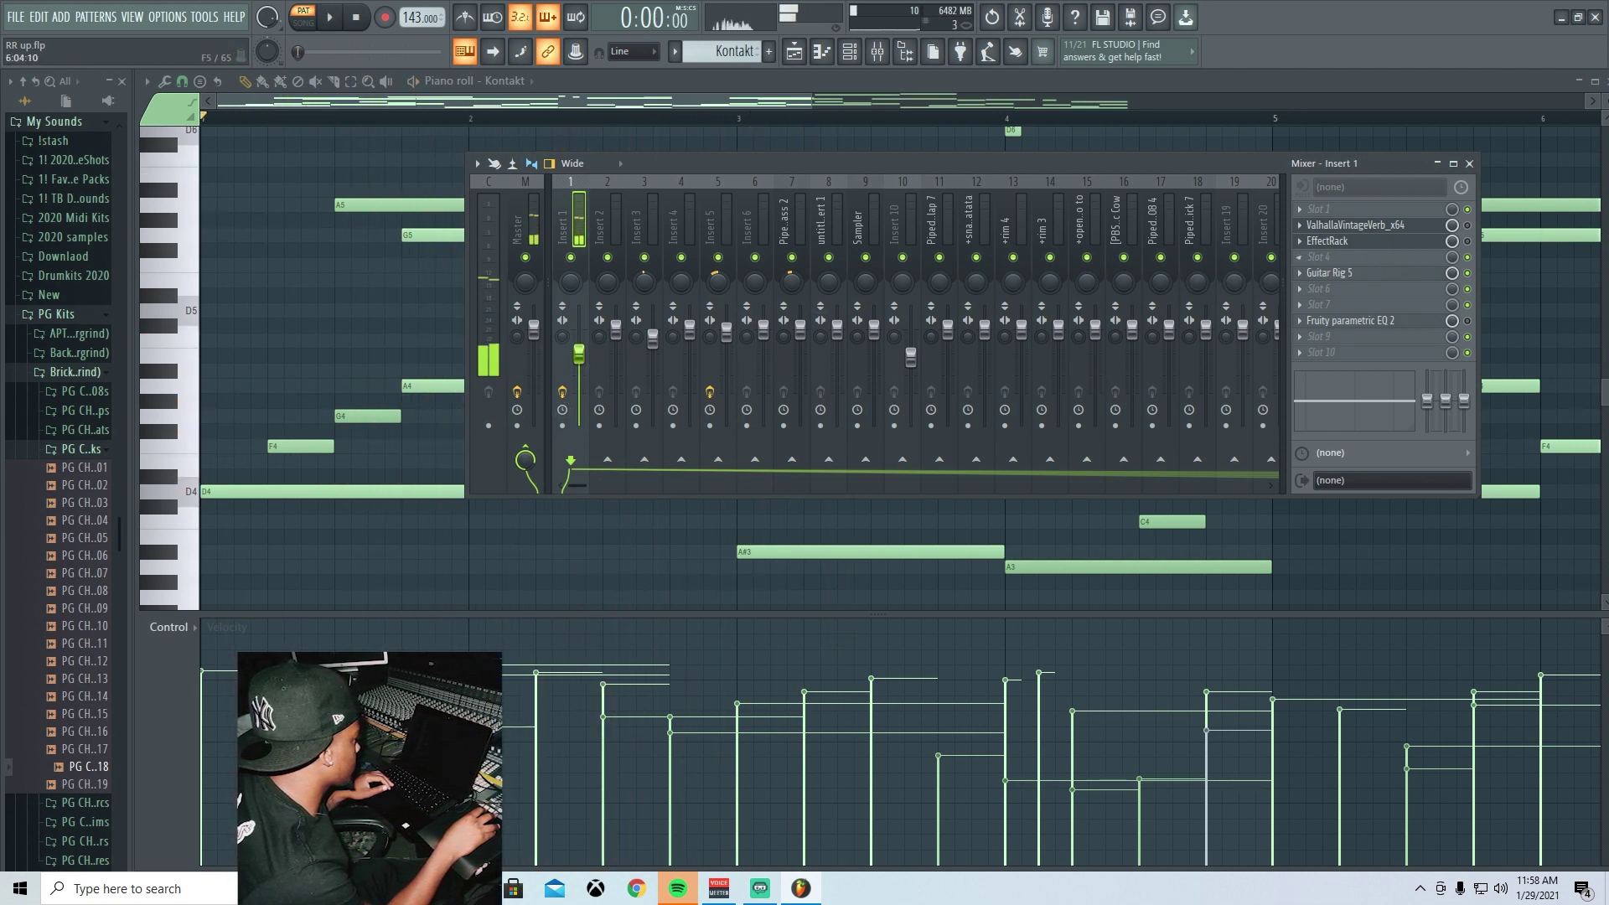
- Lower ValhallaVintageVerb's mix on Insert 1 from 82.0% to 73.2% while the beat plays
{"action": "left_click", "coordinate": [1375, 232]}
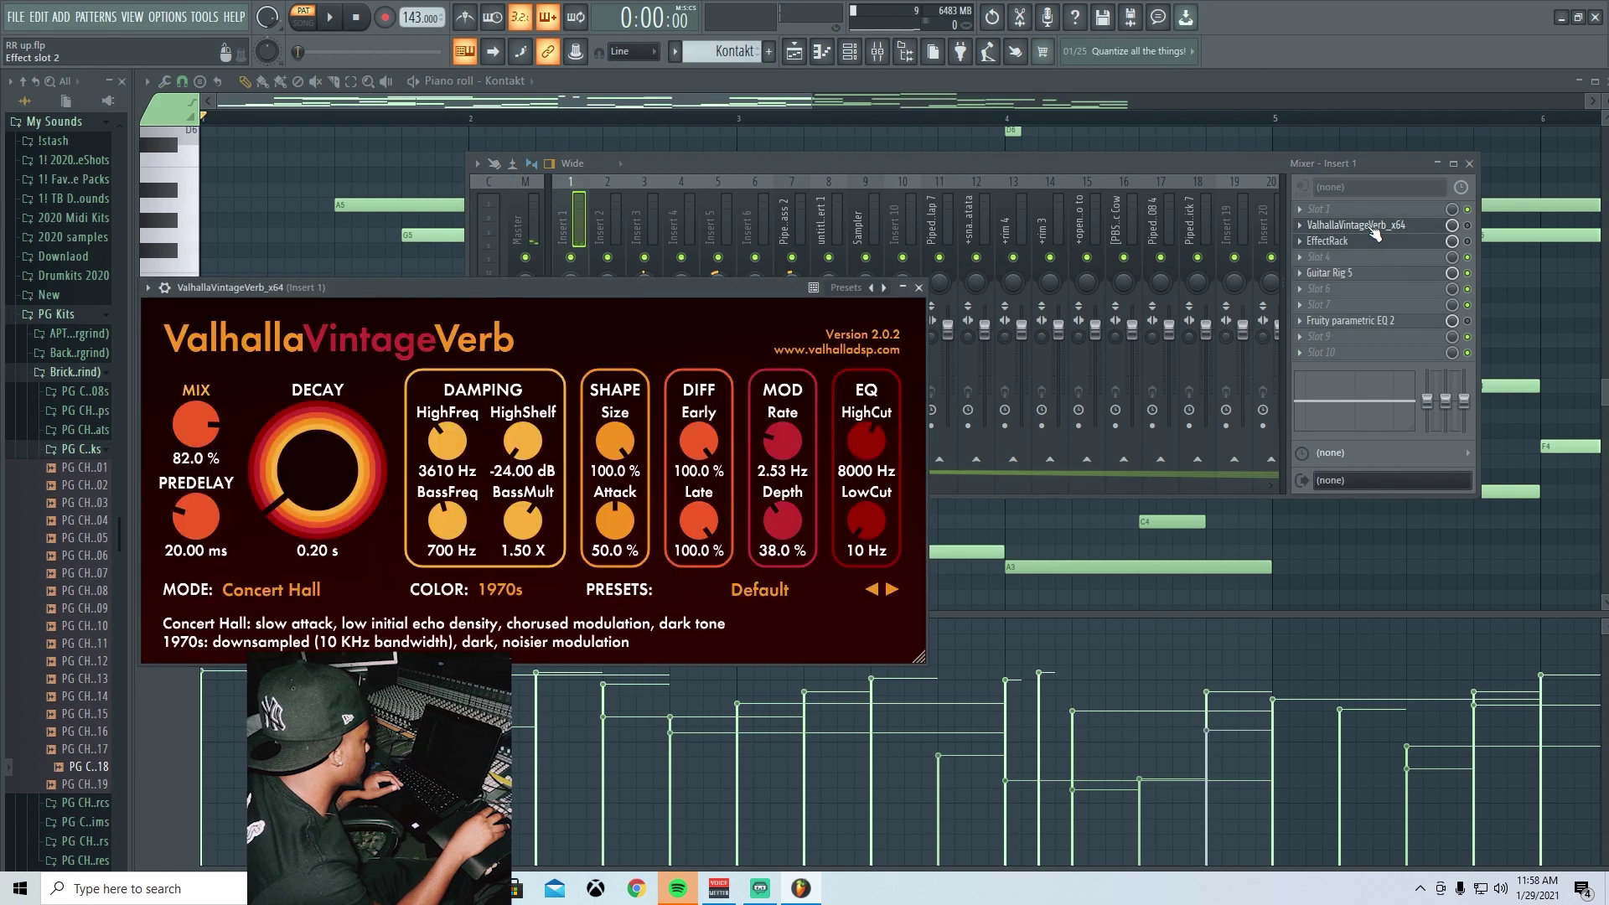
{"action": "left_click", "coordinate": [1472, 234]}
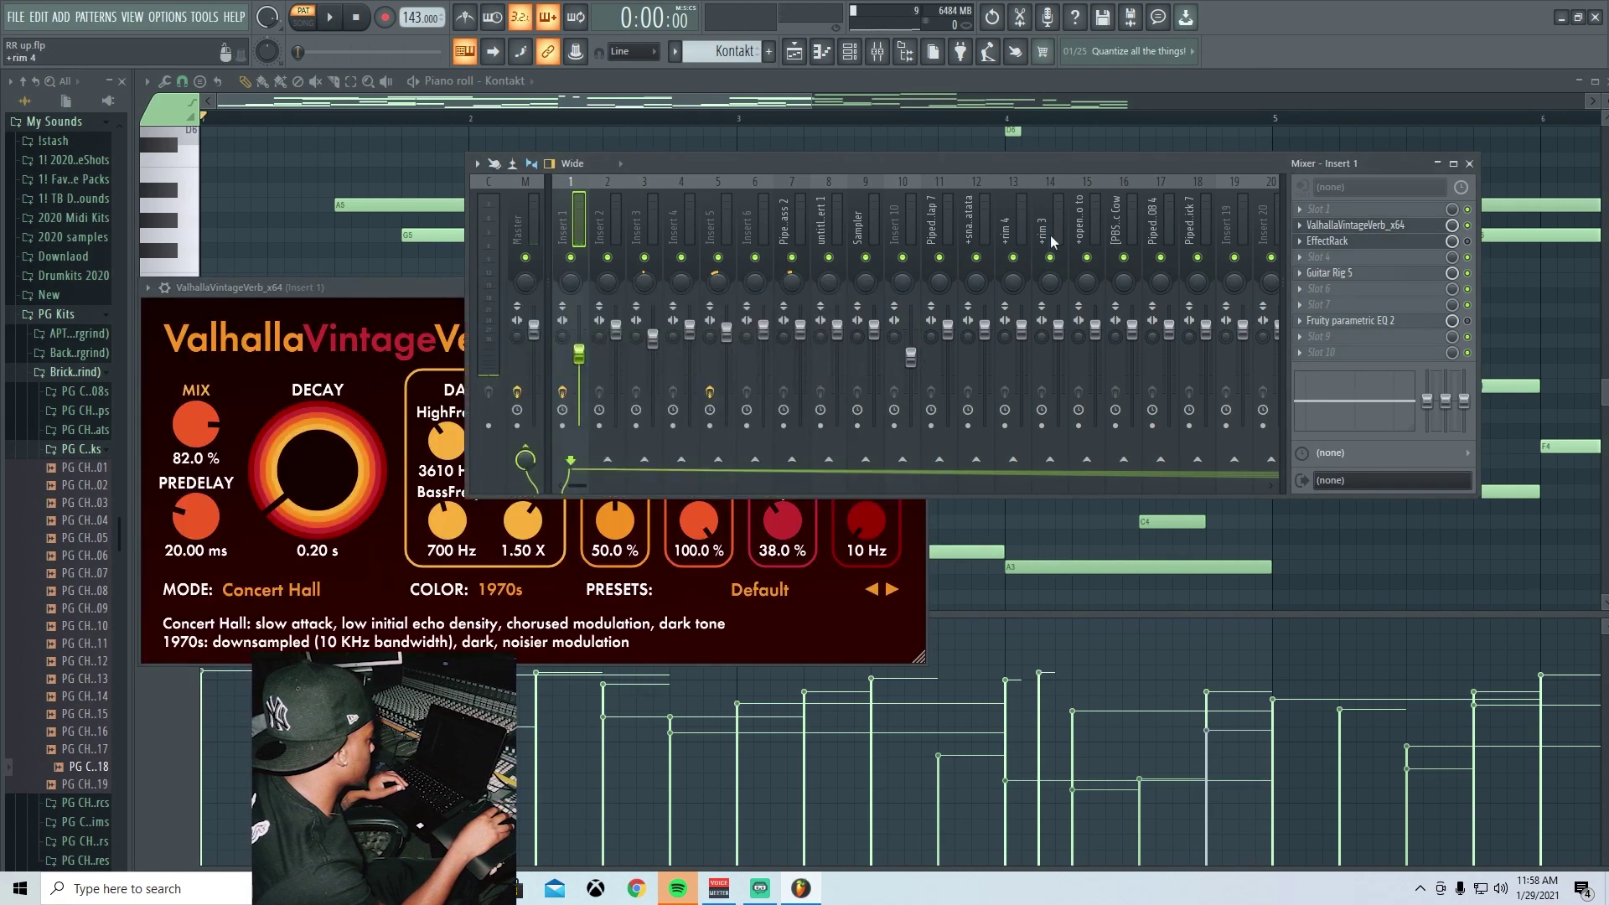
{"action": "key", "text": "space"}
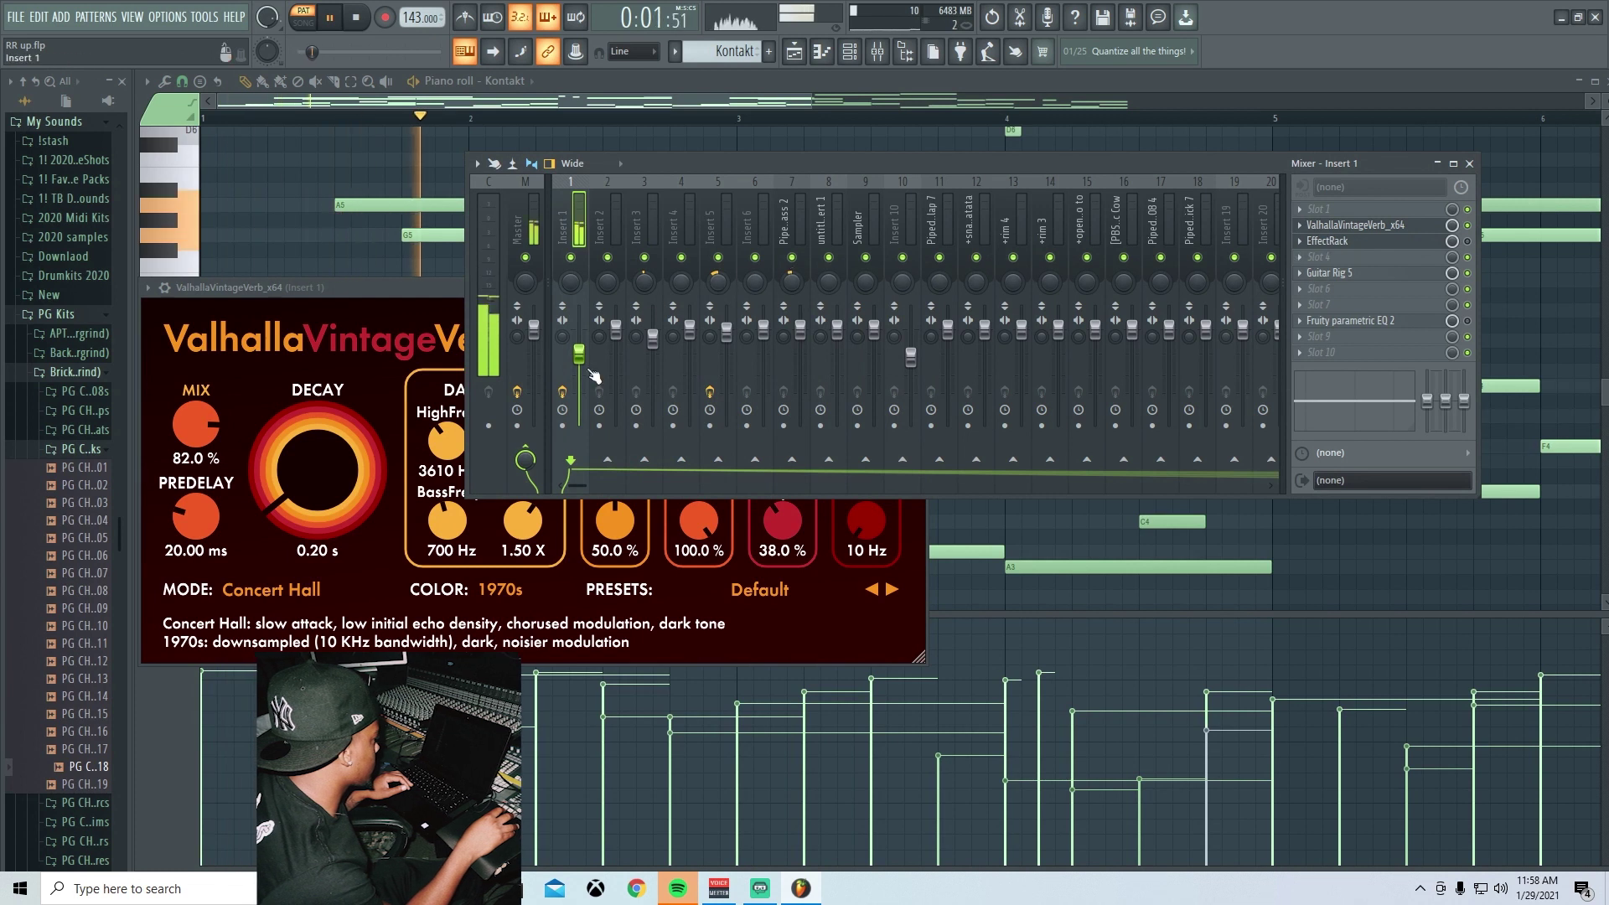
{"action": "left_click", "coordinate": [283, 483]}
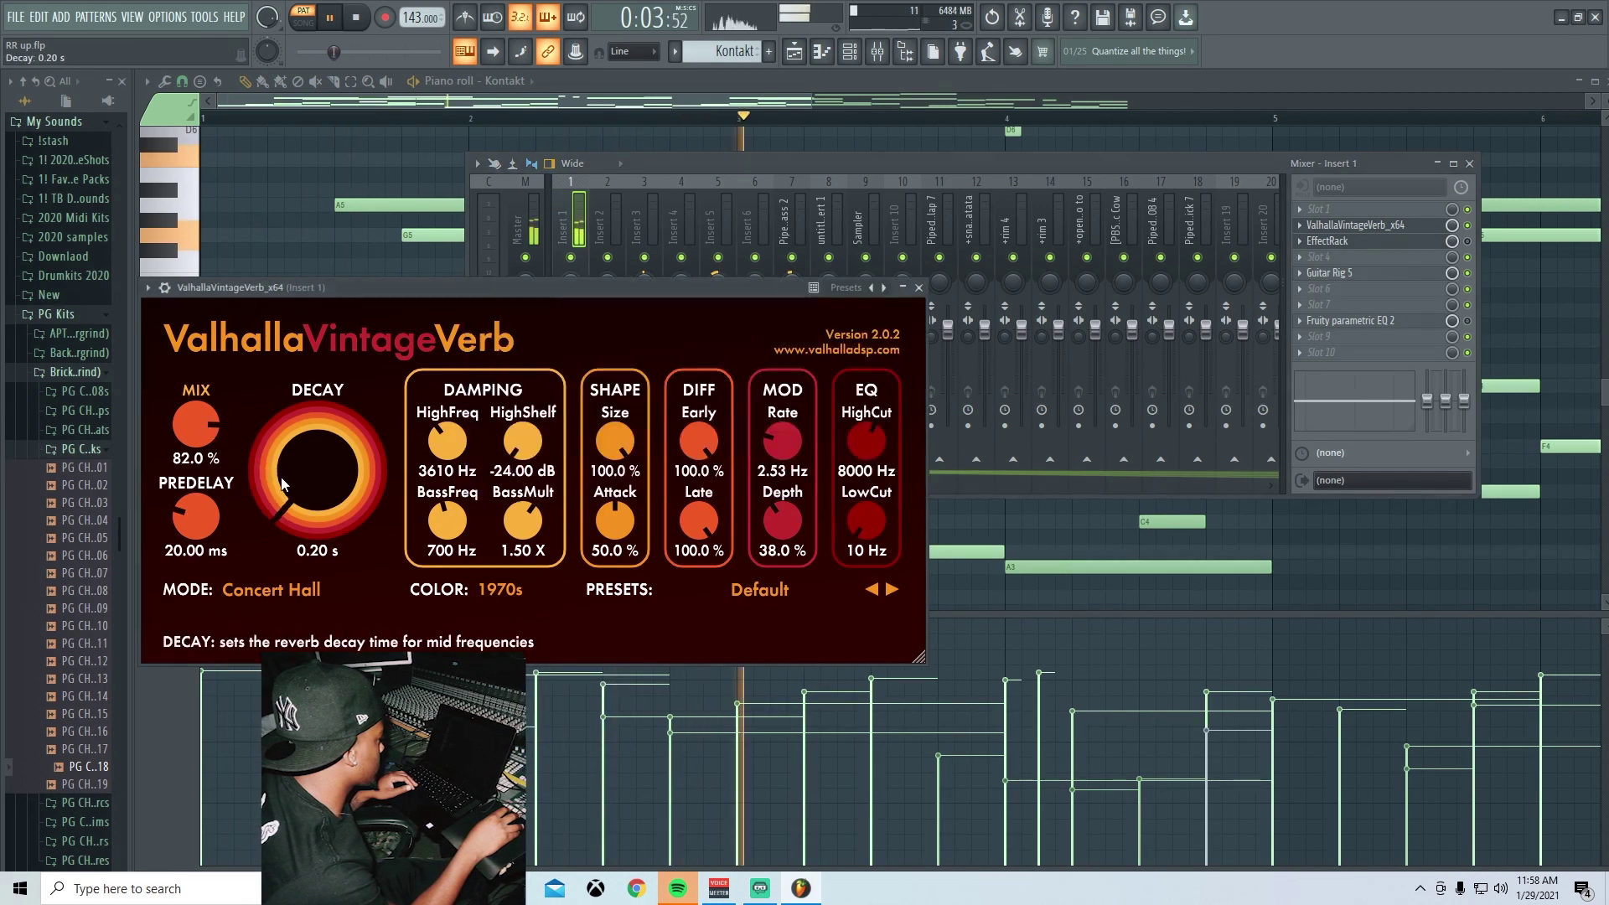
{"action": "left_click_drag", "start_coordinate": [211, 429], "coordinate": [218, 458]}
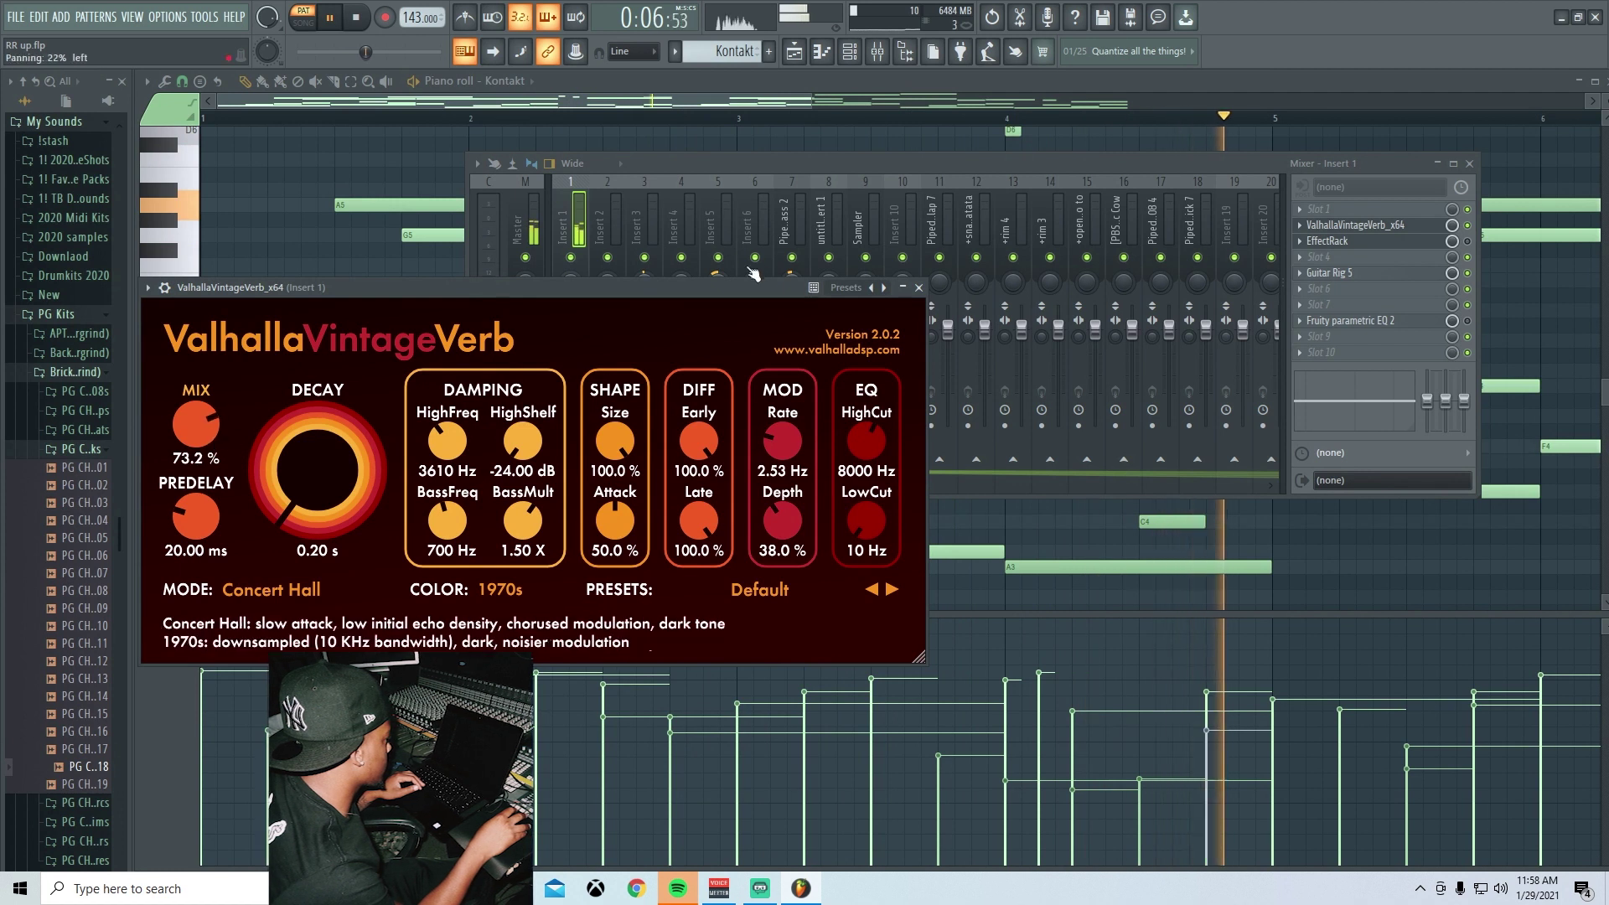
{"action": "left_click", "coordinate": [731, 168]}
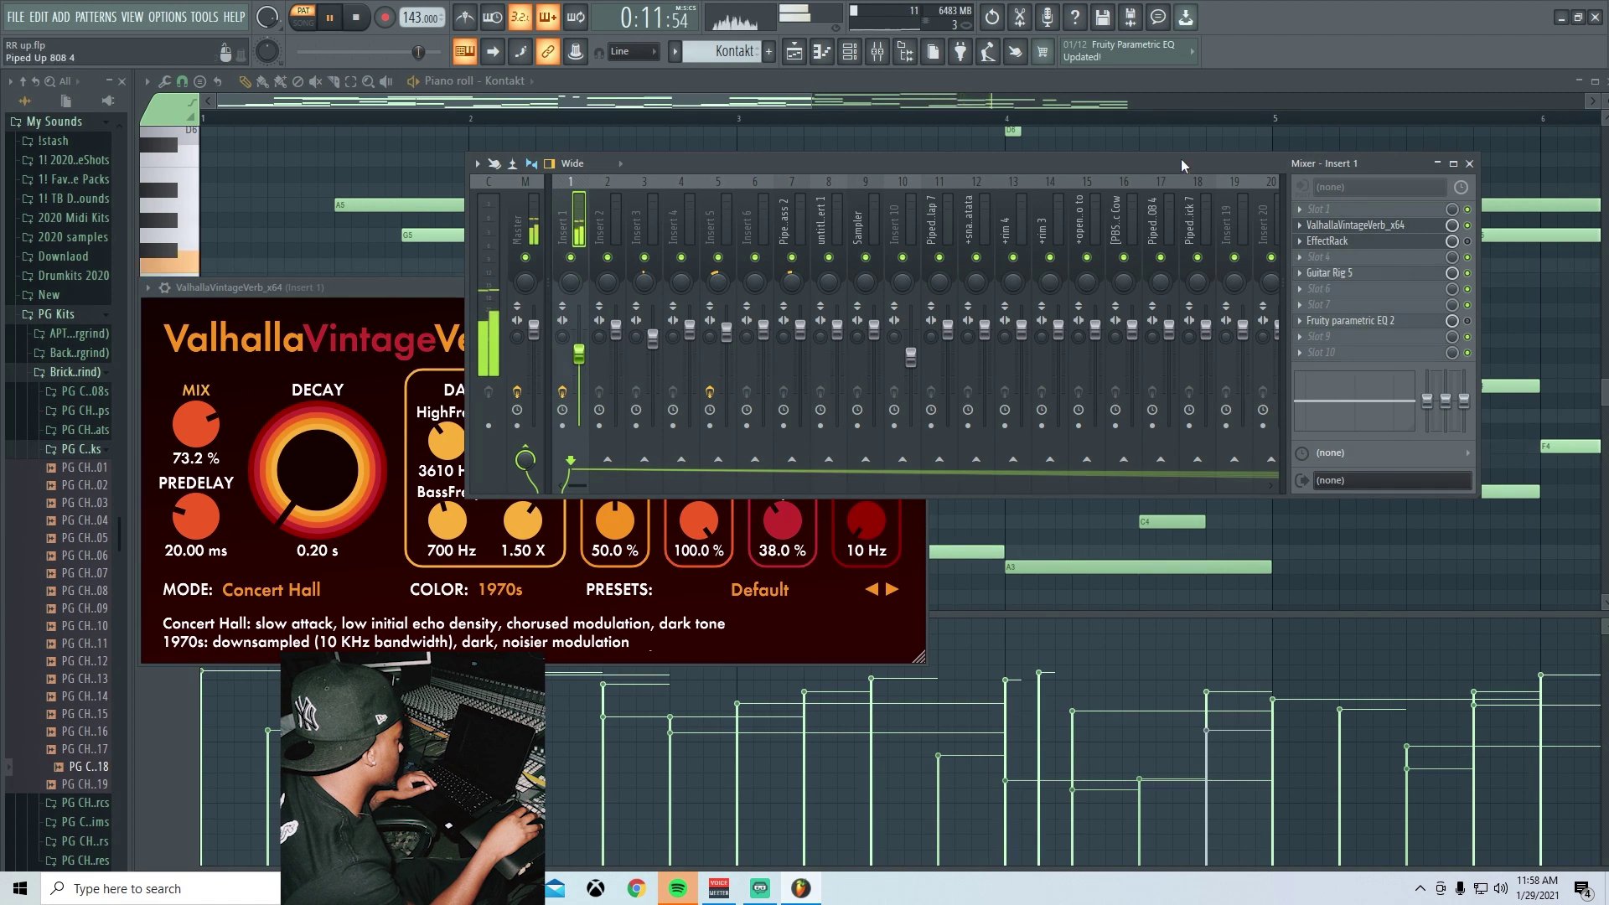
{"action": "left_click", "coordinate": [1398, 242]}
- Shape Insert 1's parametric EQ: dip mids near 641 Hz, boost highs near 6.3 kHz, soften the low cut
{"action": "key", "text": "space"}
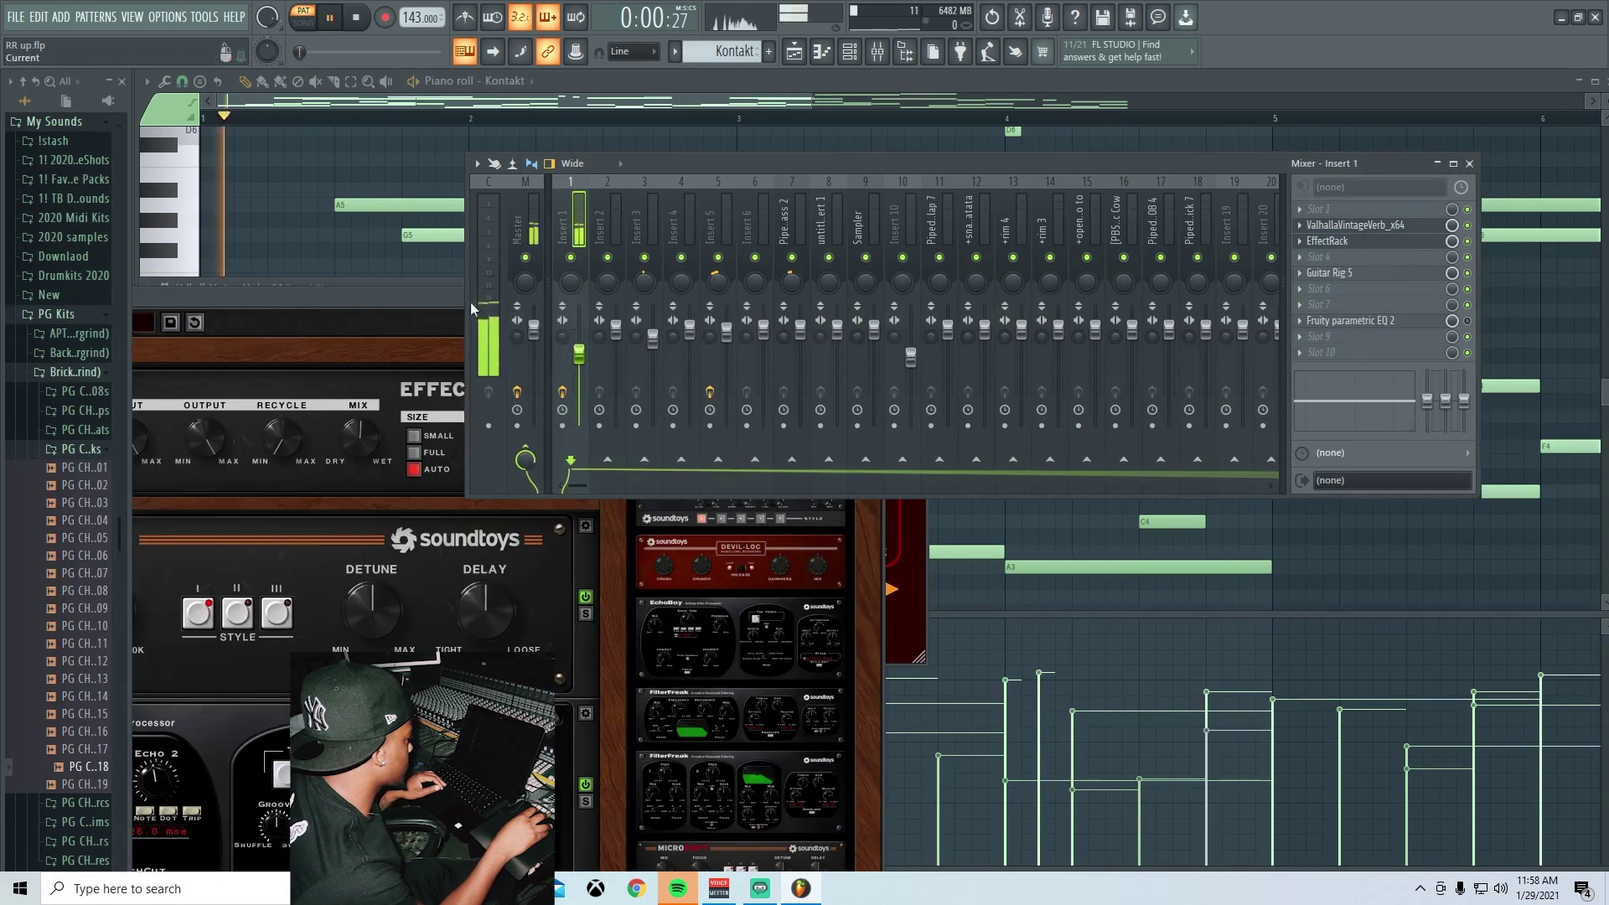
{"action": "left_click_drag", "start_coordinate": [371, 304], "coordinate": [508, 411]}
{"action": "left_click", "coordinate": [932, 168]}
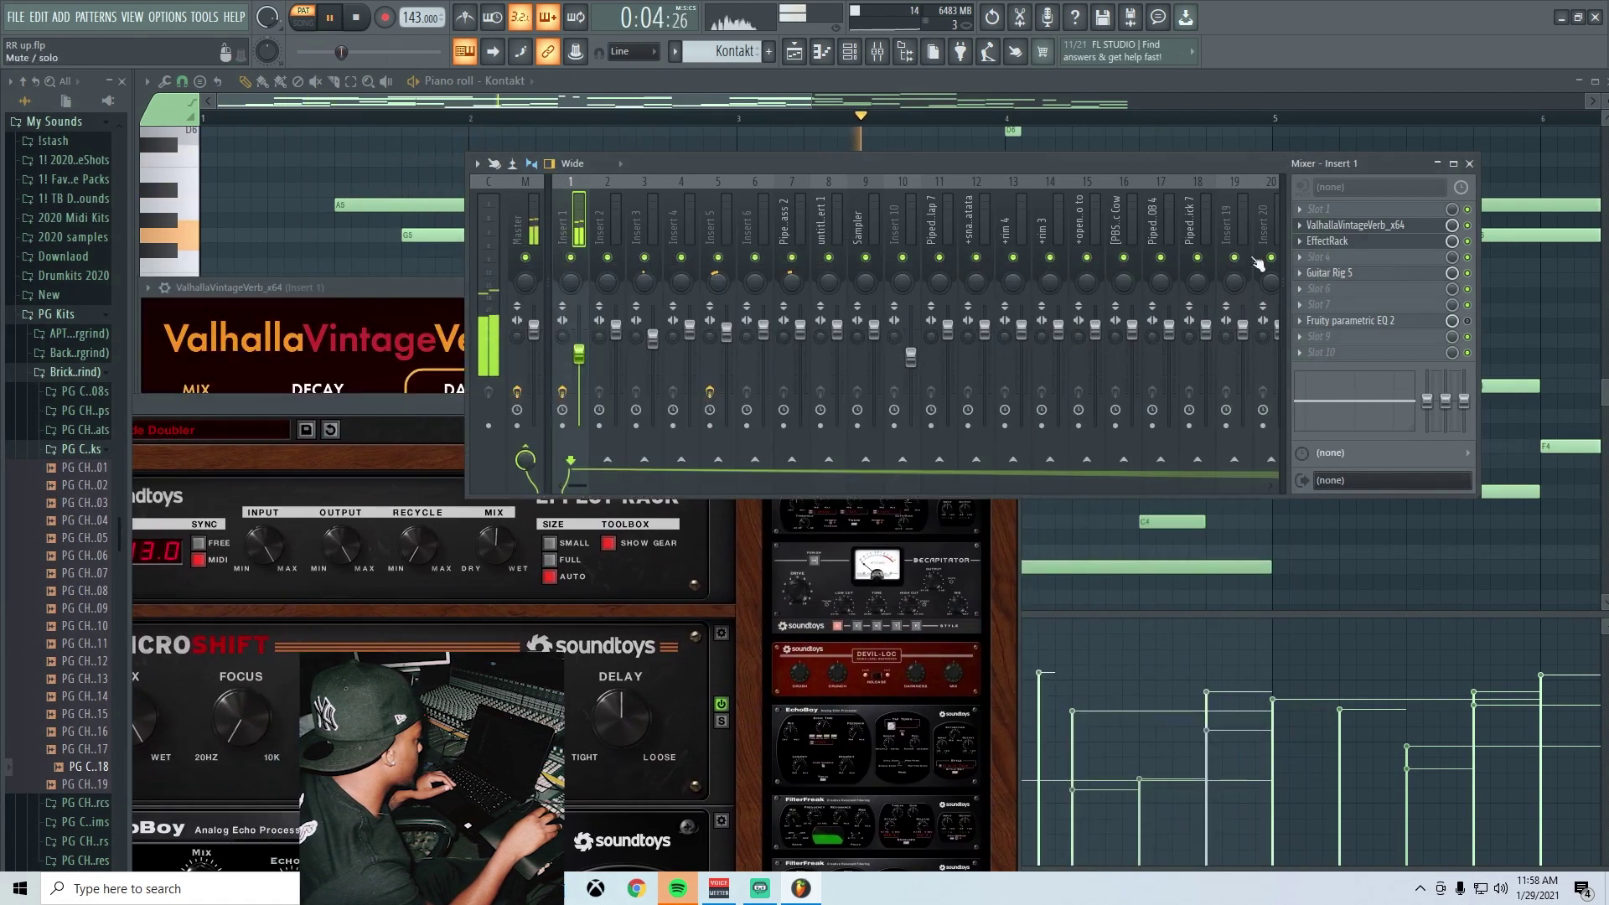
{"action": "left_click", "coordinate": [1366, 329]}
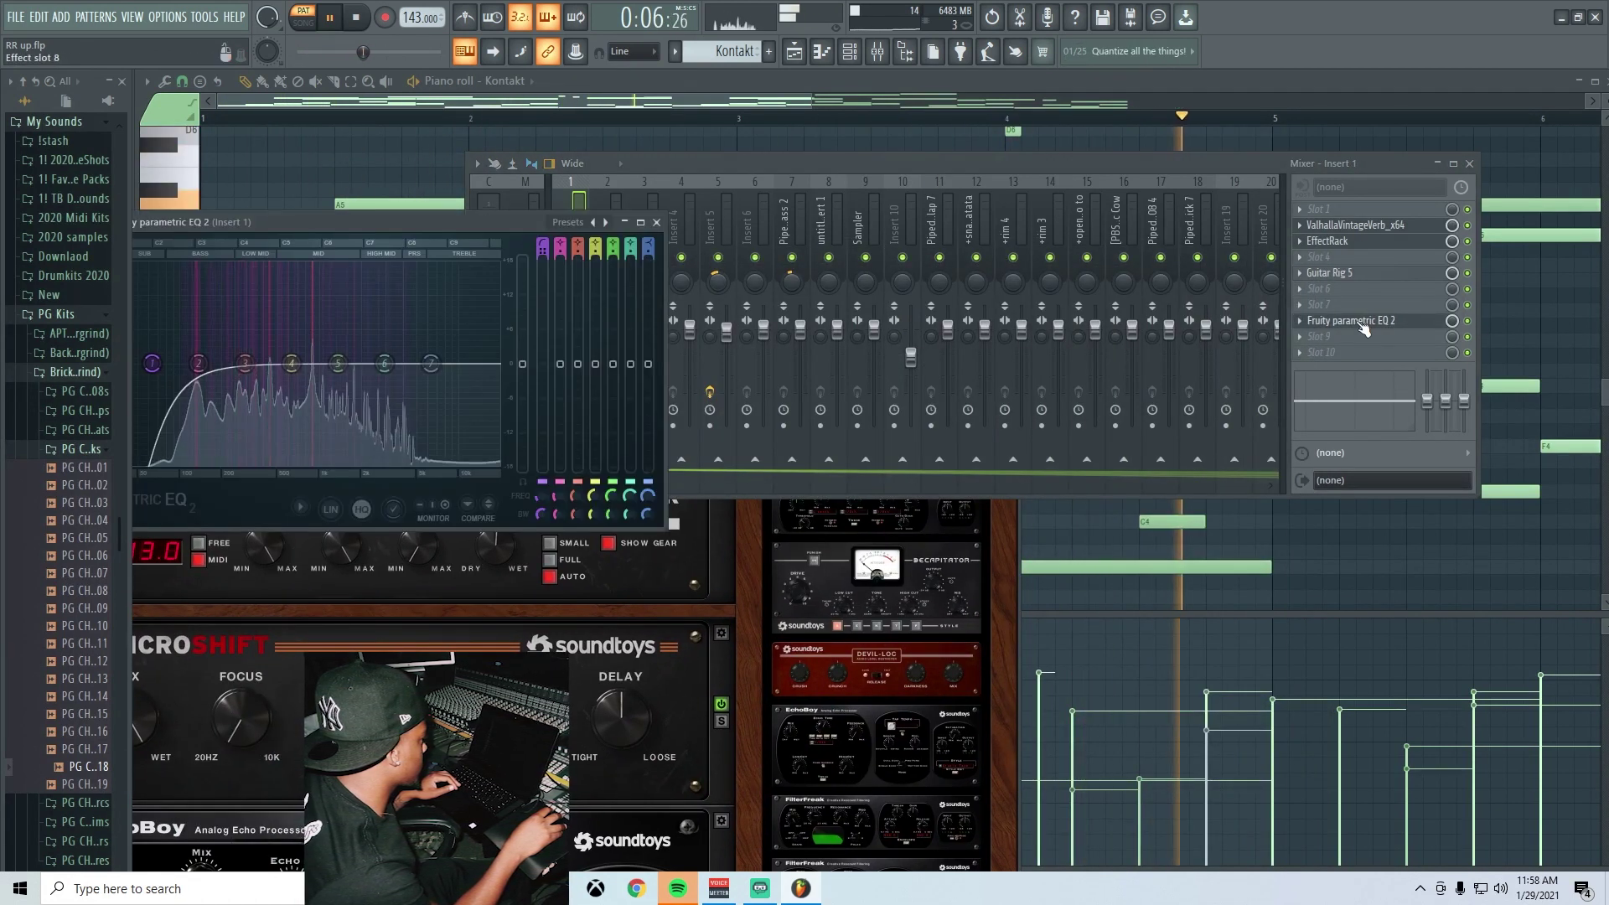
{"action": "left_click_drag", "start_coordinate": [387, 227], "coordinate": [533, 219]}
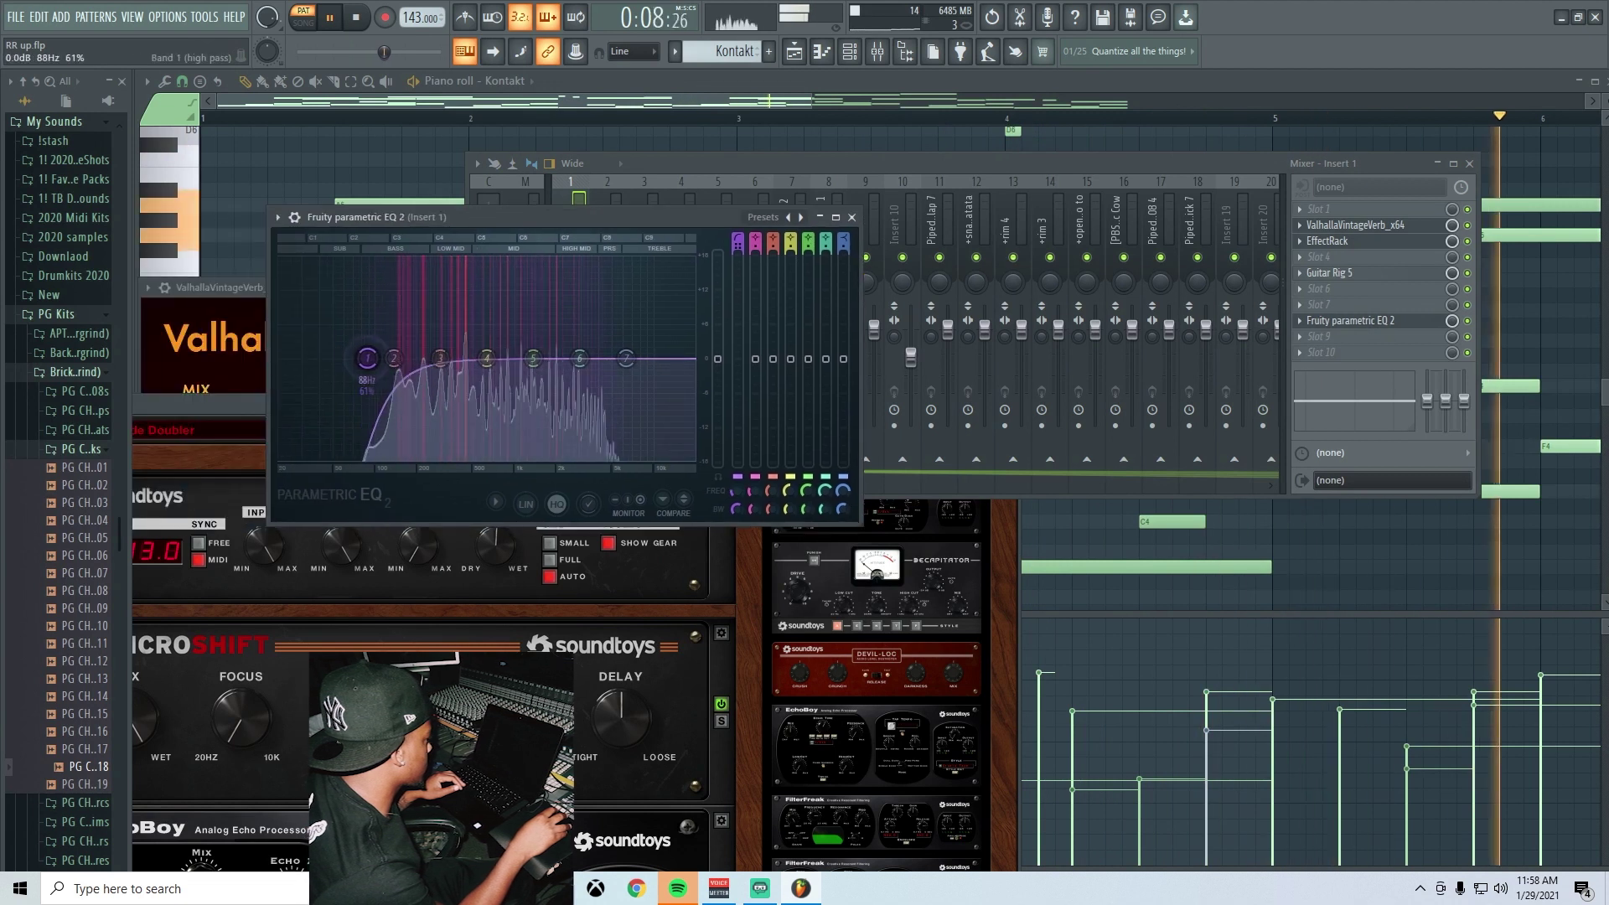
{"action": "left_click_drag", "start_coordinate": [486, 358], "coordinate": [626, 386]}
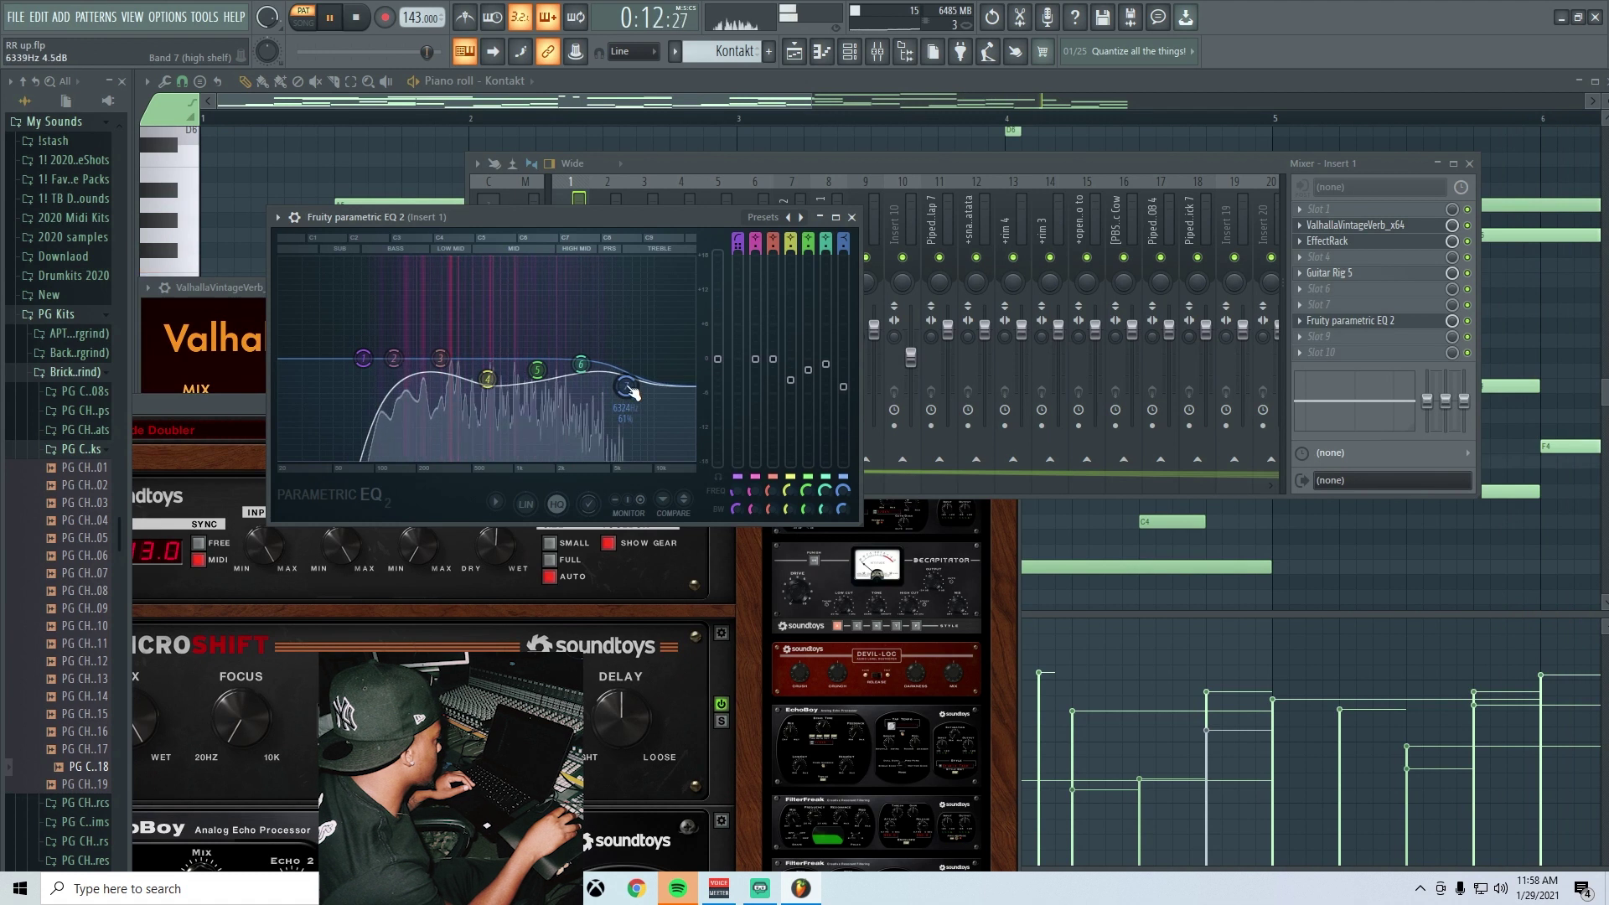
{"action": "left_click_drag", "start_coordinate": [487, 379], "coordinate": [484, 373]}
{"action": "mouse_move", "coordinate": [363, 358]}
{"action": "left_mouse_down"}
{"action": "mouse_move", "coordinate": [348, 359]}
{"action": "mouse_move", "coordinate": [390, 365]}
{"action": "left_mouse_up"}
{"action": "left_click", "coordinate": [851, 217]}
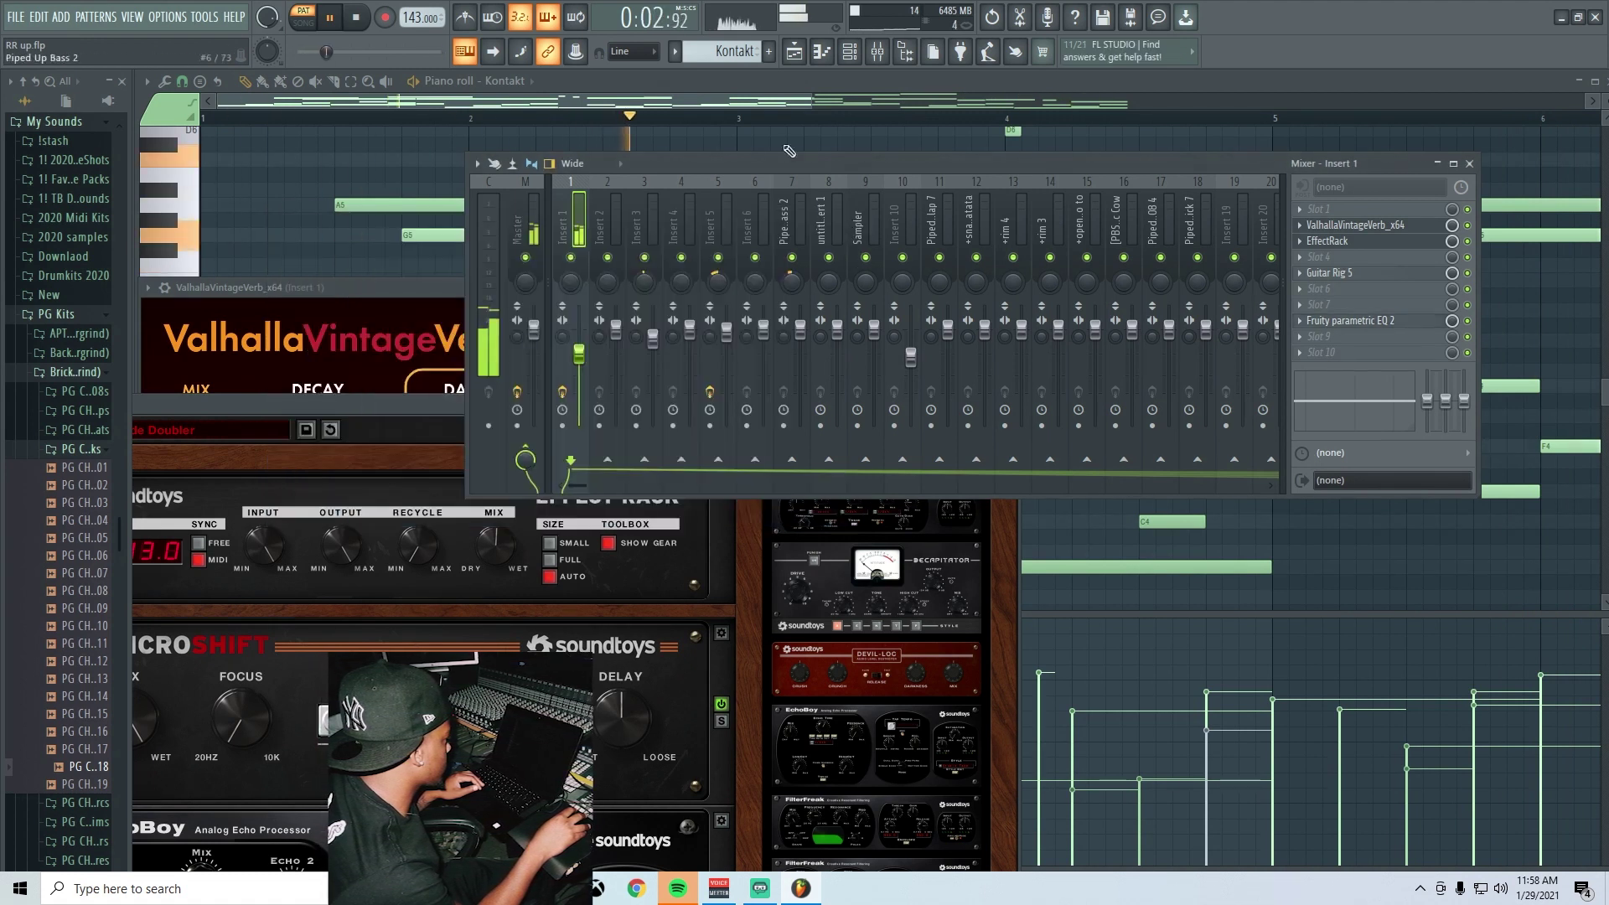
{"action": "key", "text": "F12"}
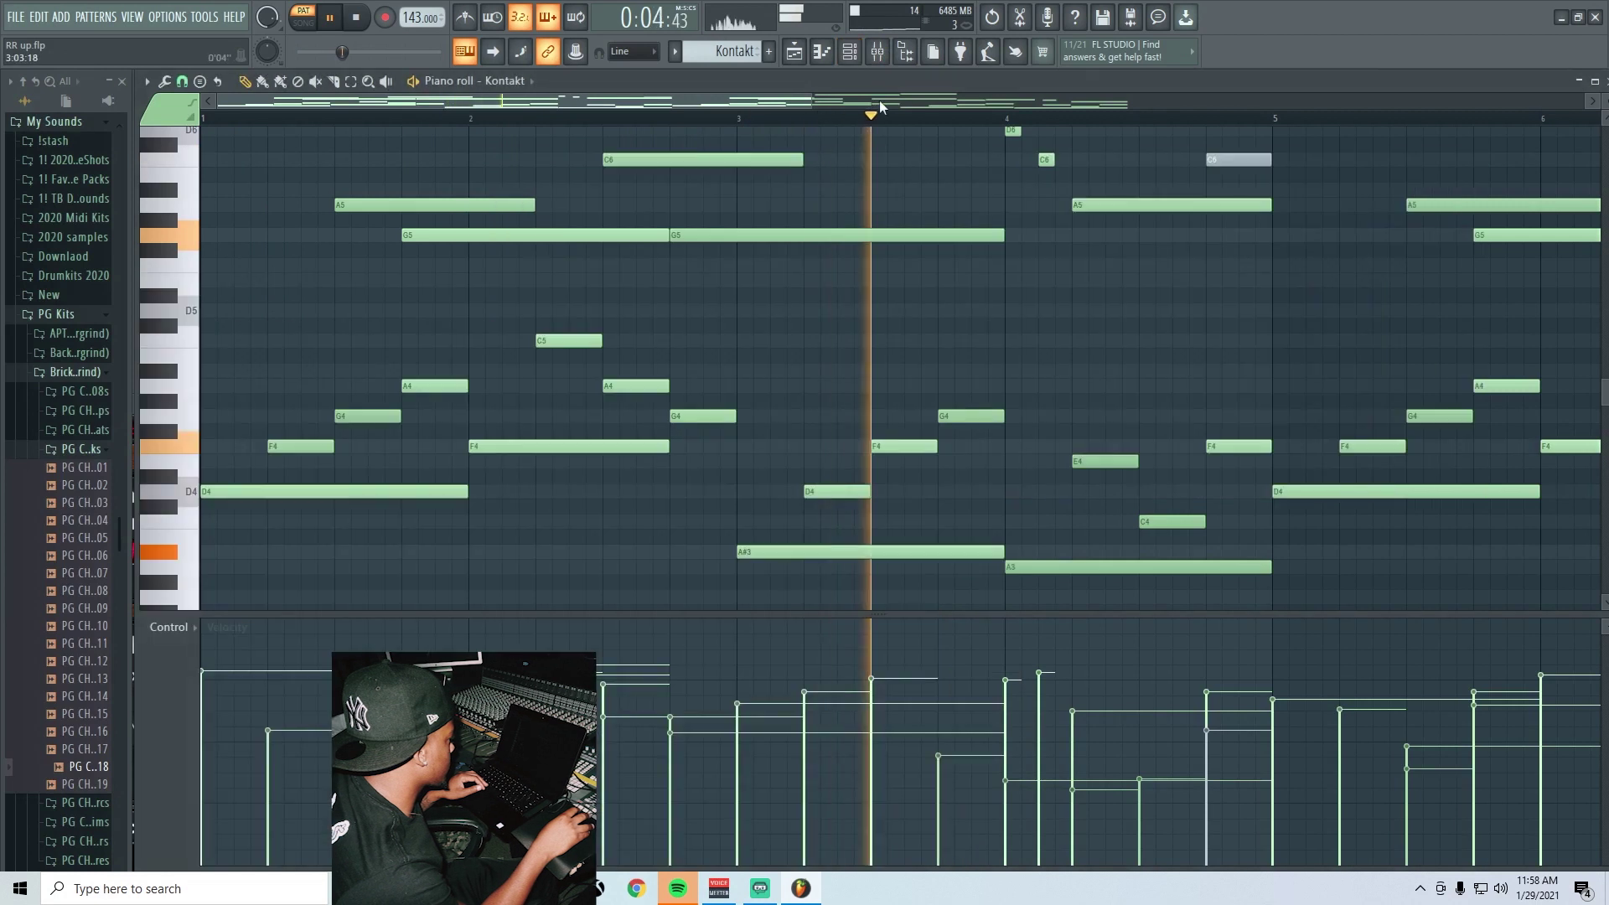
{"action": "left_click", "coordinate": [850, 52]}
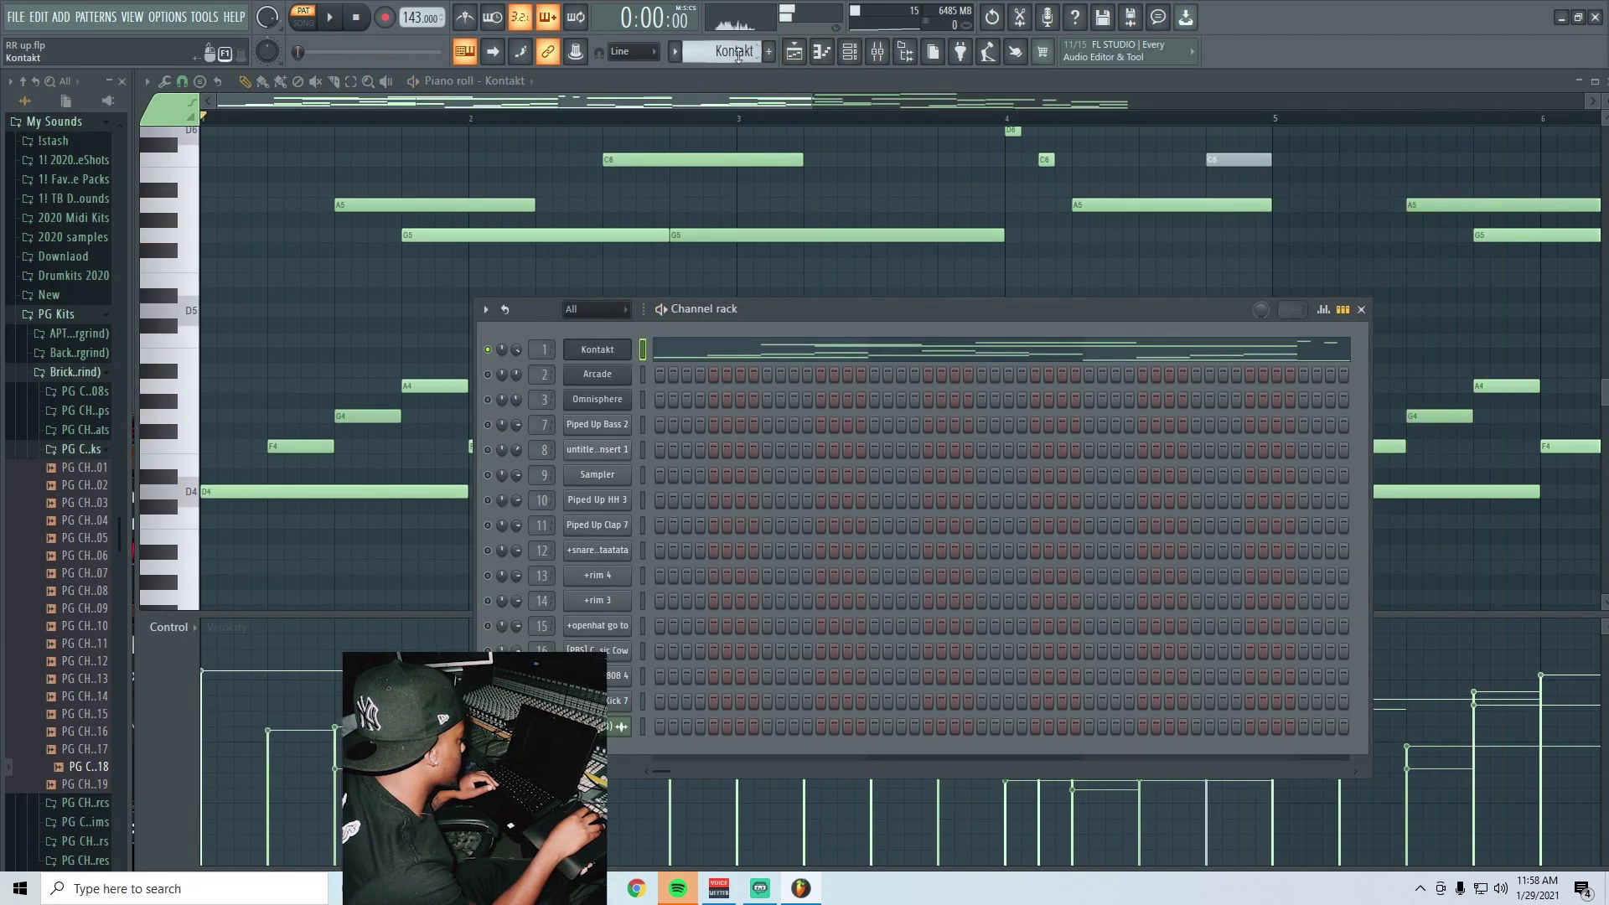
- Stop playback and show the Omnisphere pattern's D6–D7 chords in the piano roll
{"action": "scroll", "coordinate": [738, 55], "scroll_direction": "down", "scroll_amount": 1}
{"action": "key", "text": "space"}
{"action": "scroll", "coordinate": [746, 58], "scroll_direction": "down", "scroll_amount": 1}
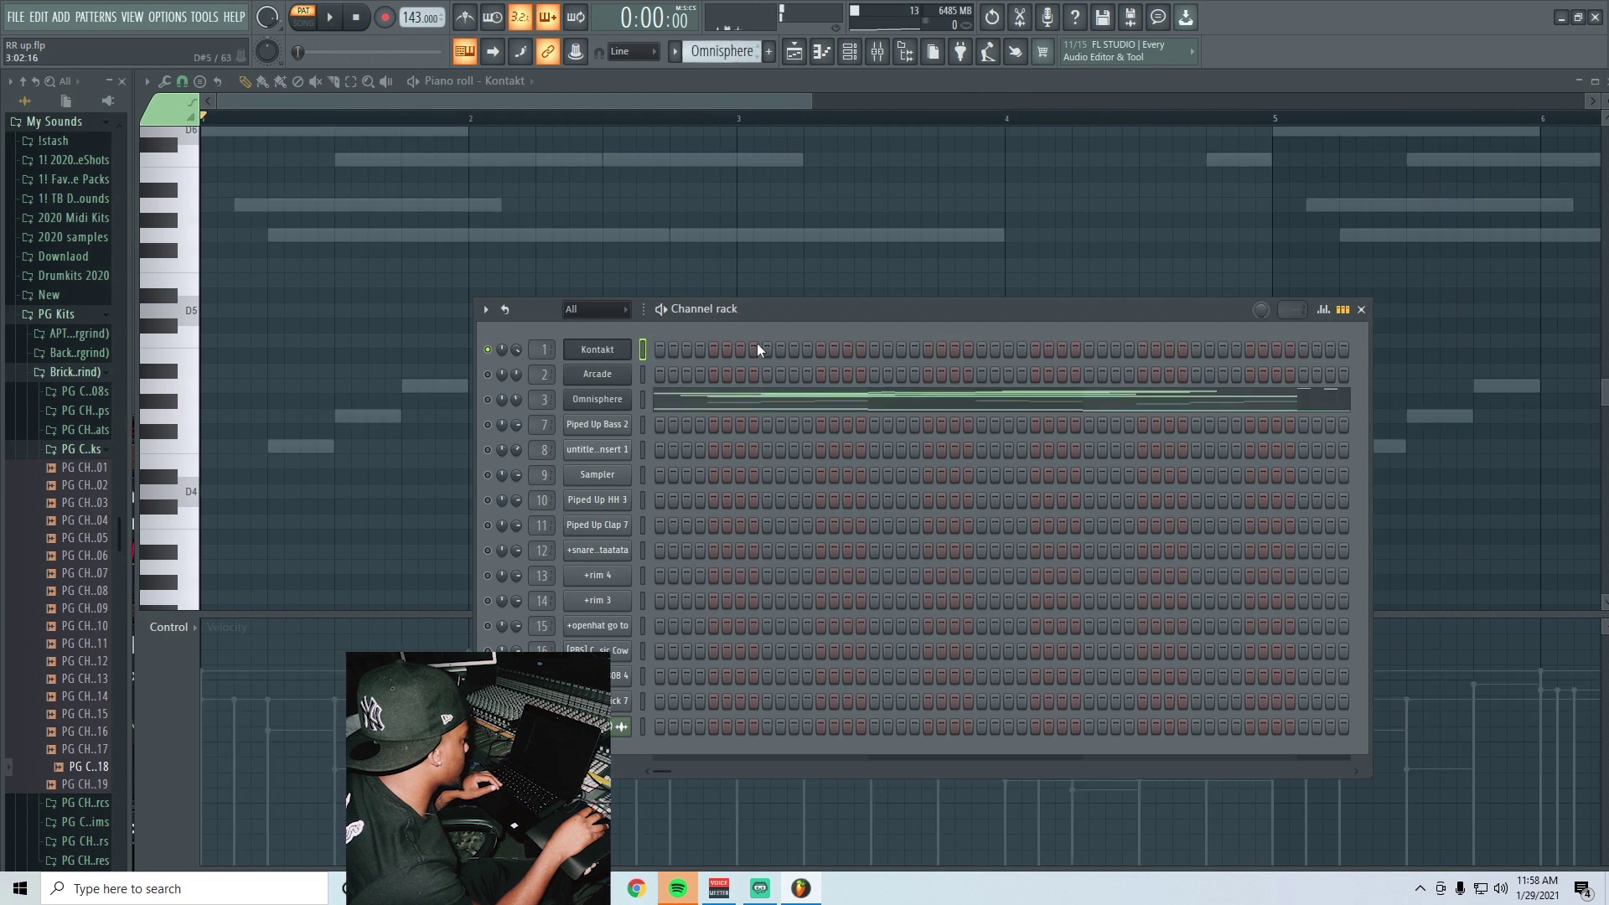
{"action": "left_click", "coordinate": [677, 406]}
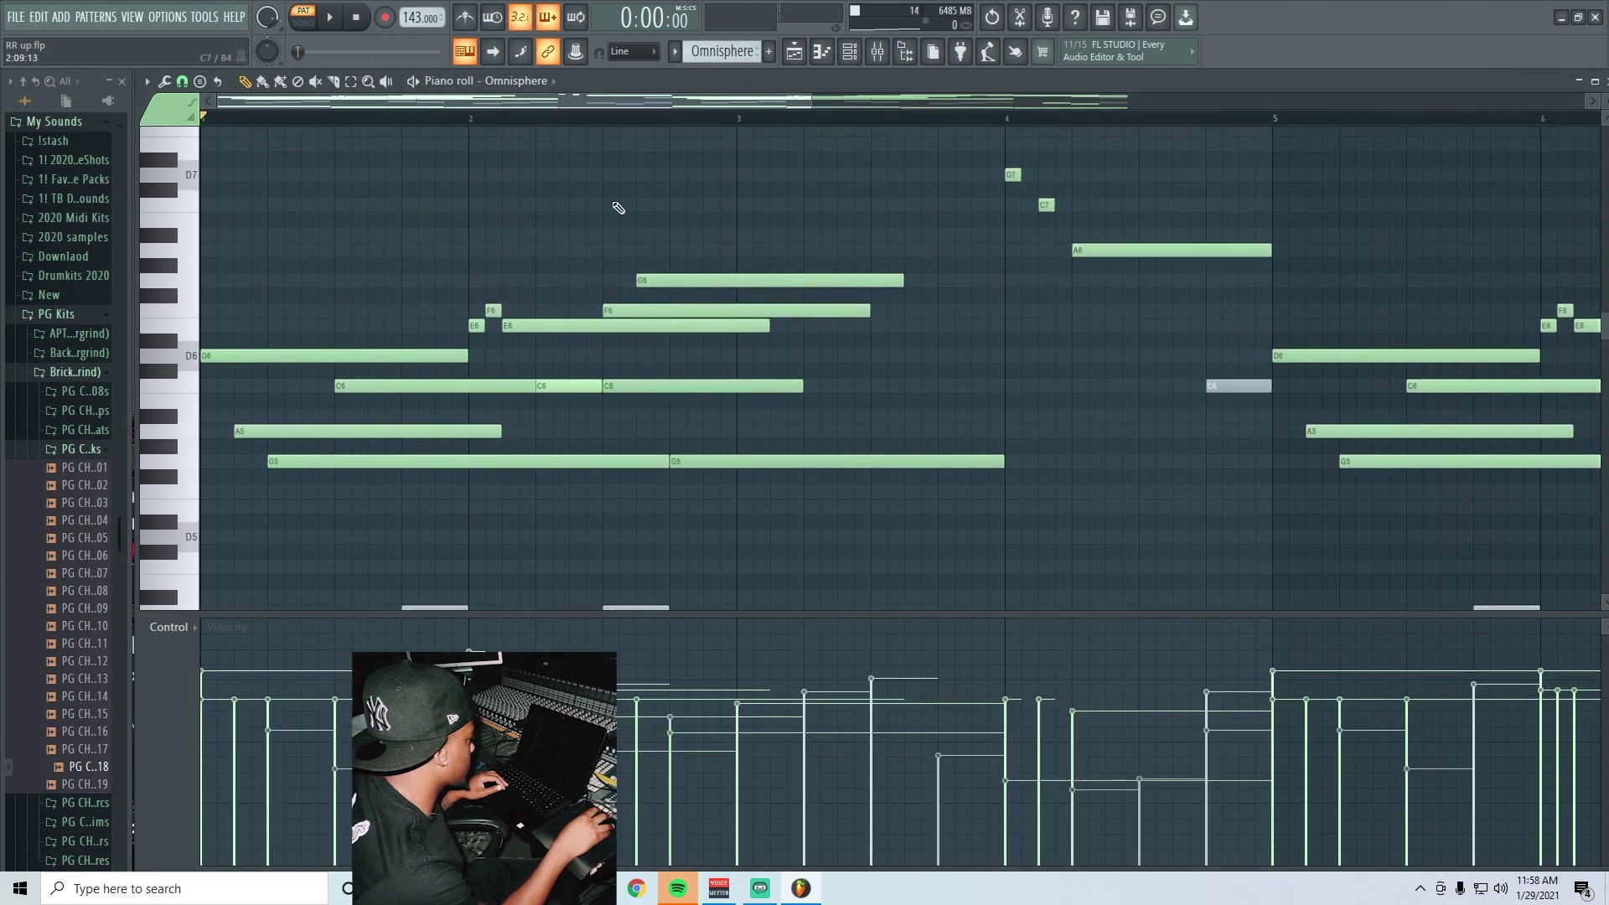
{"action": "key", "text": "F6"}
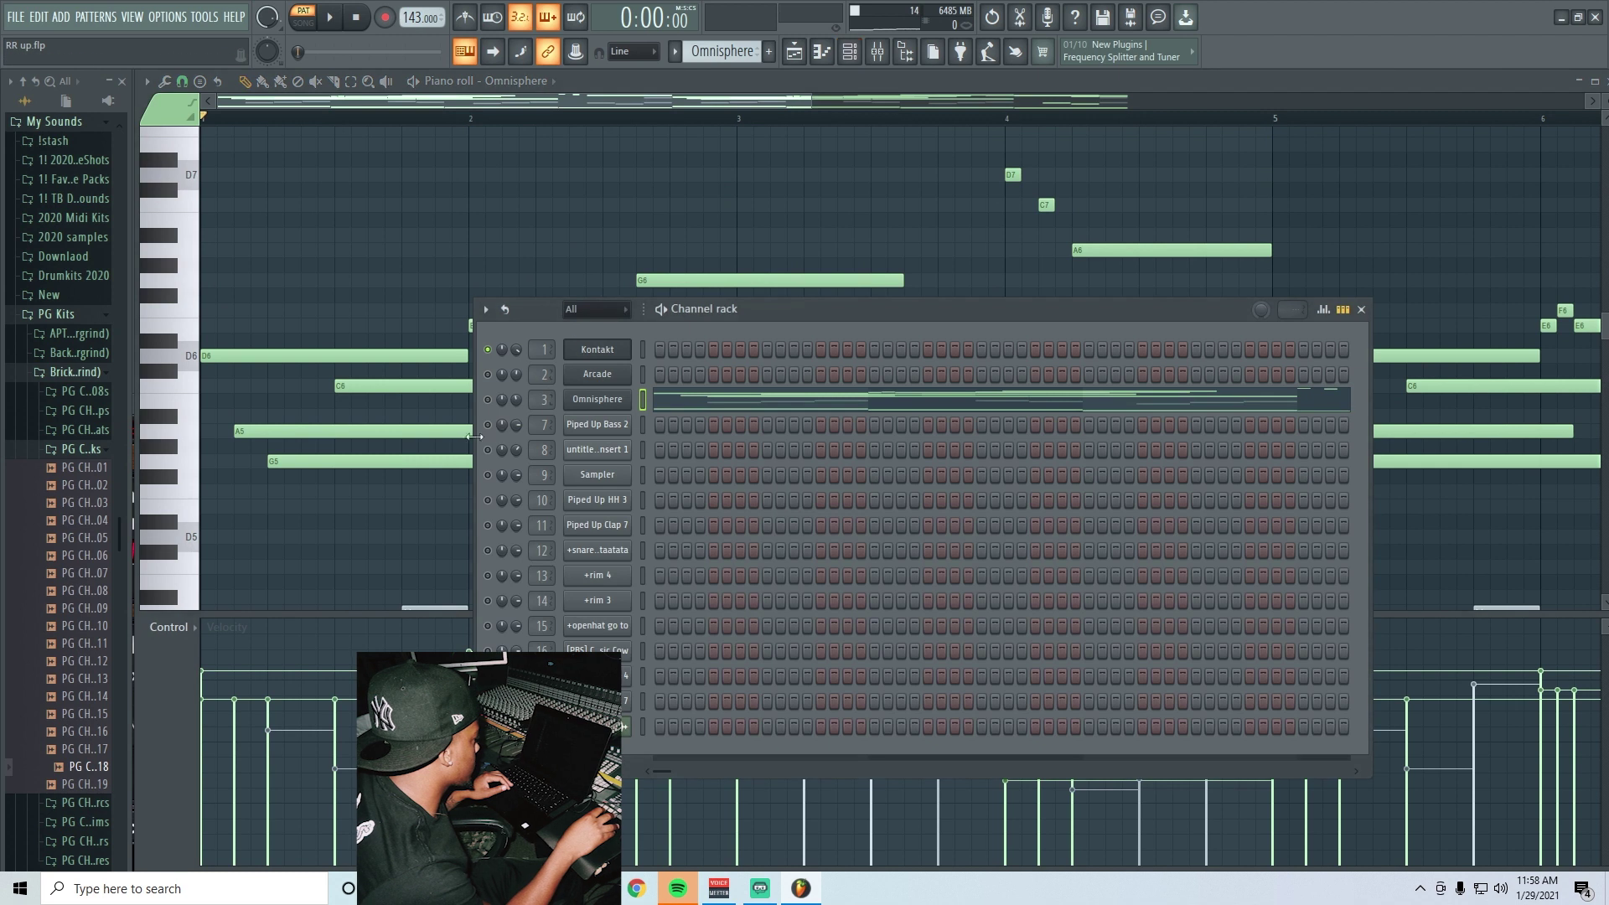
{"action": "key", "text": "F6"}
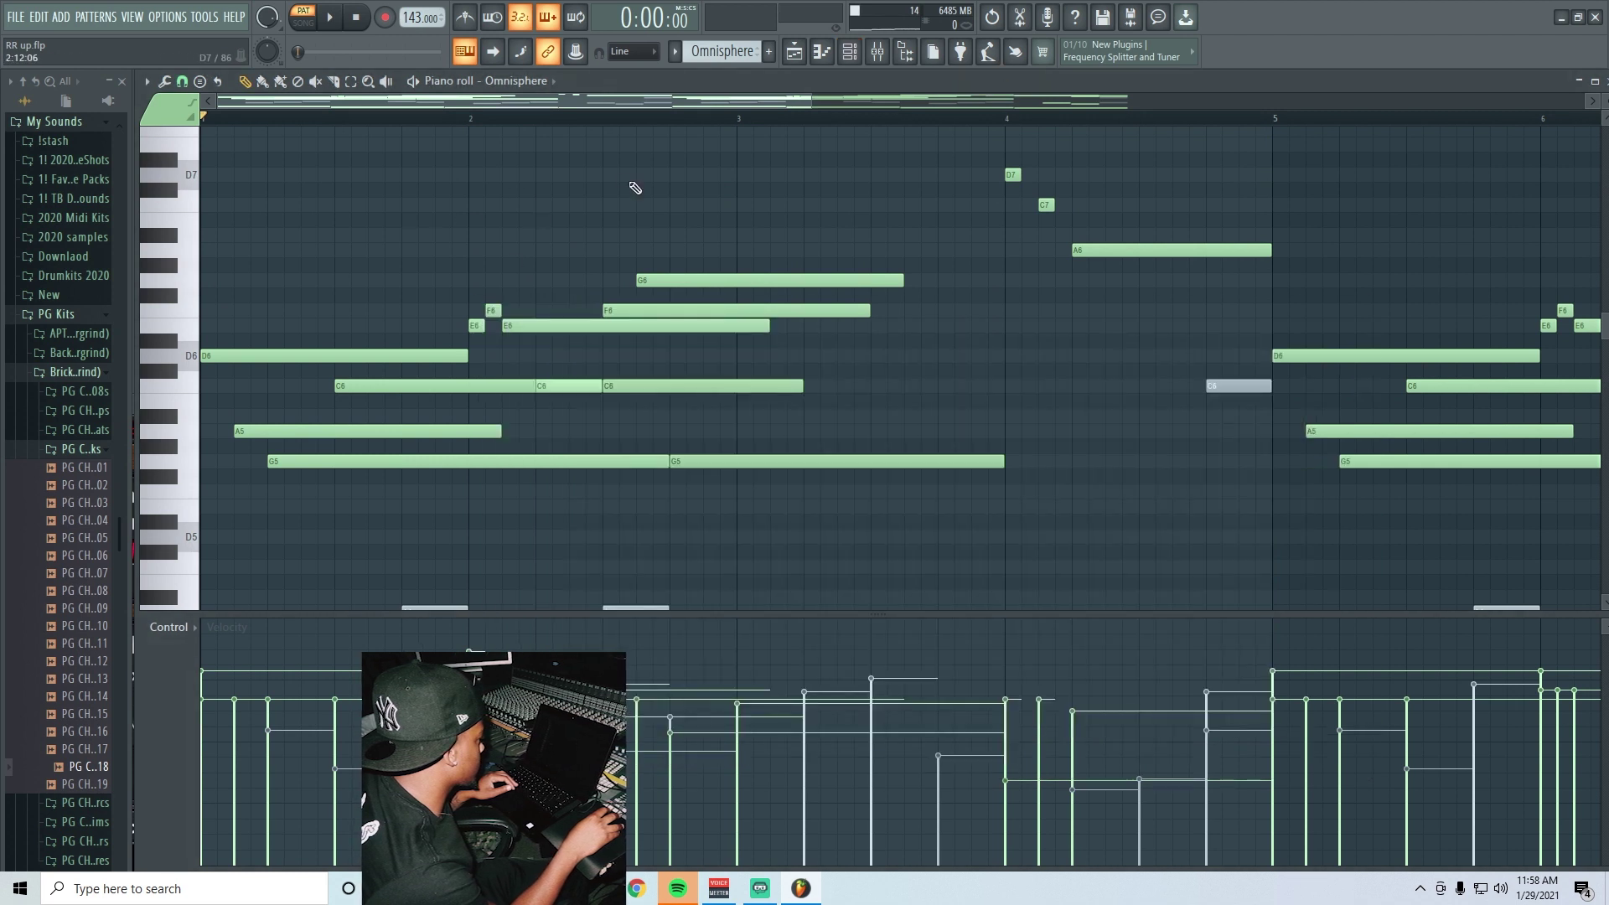
{"action": "scroll", "coordinate": [341, 291], "scroll_direction": "down", "scroll_amount": 5}
{"action": "scroll", "coordinate": [277, 319], "scroll_direction": "up", "scroll_amount": 3}
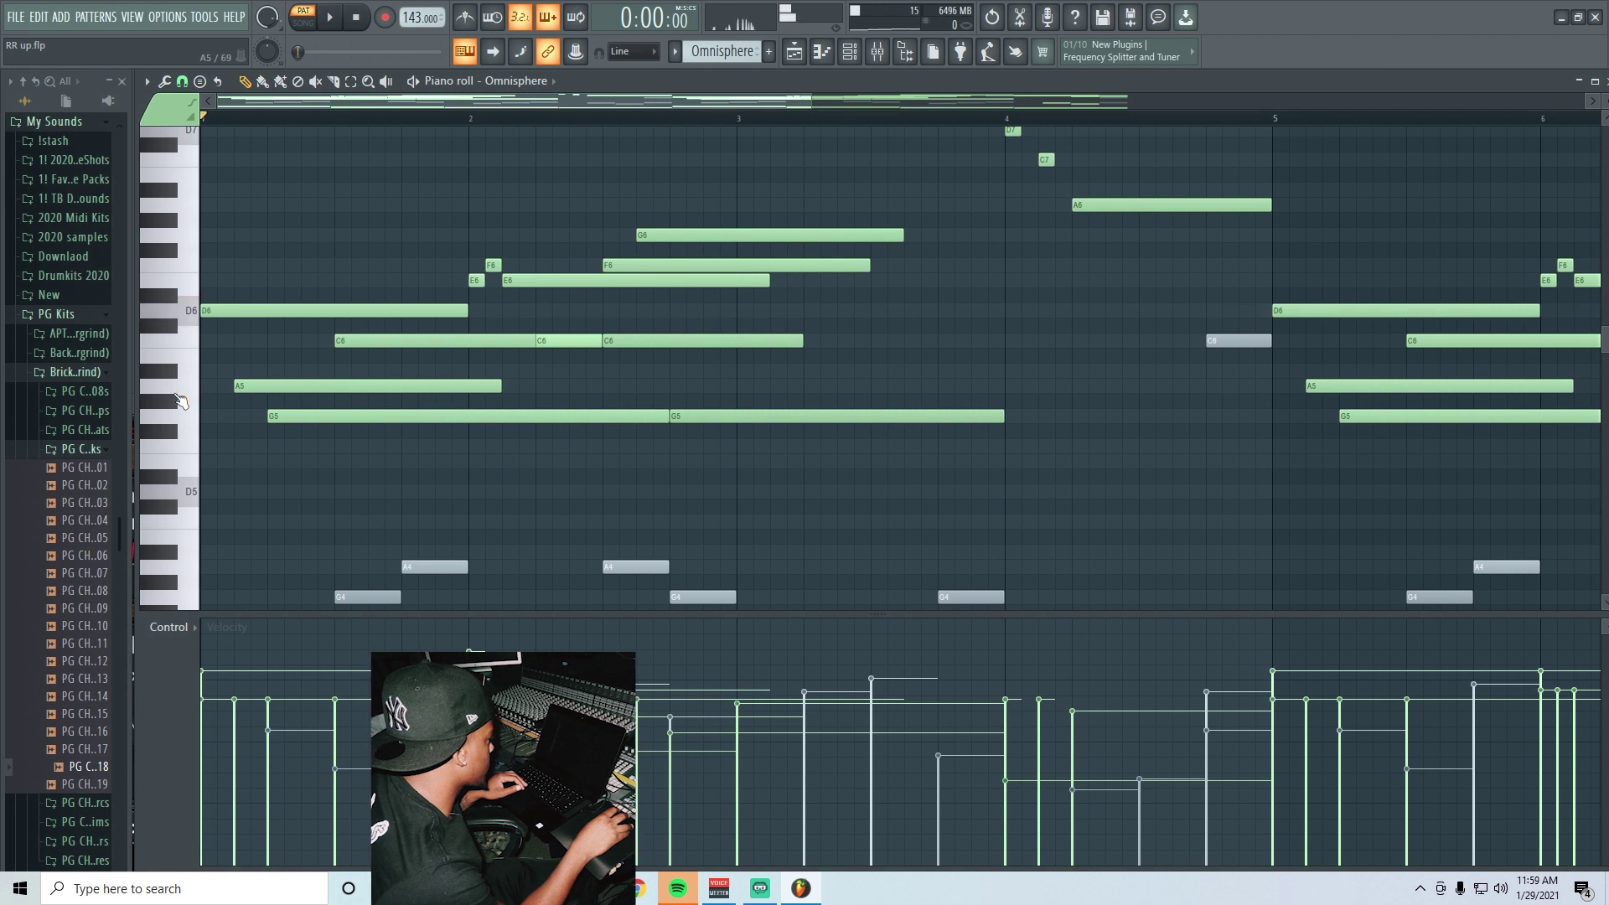
{"action": "left_click", "coordinate": [794, 51]}
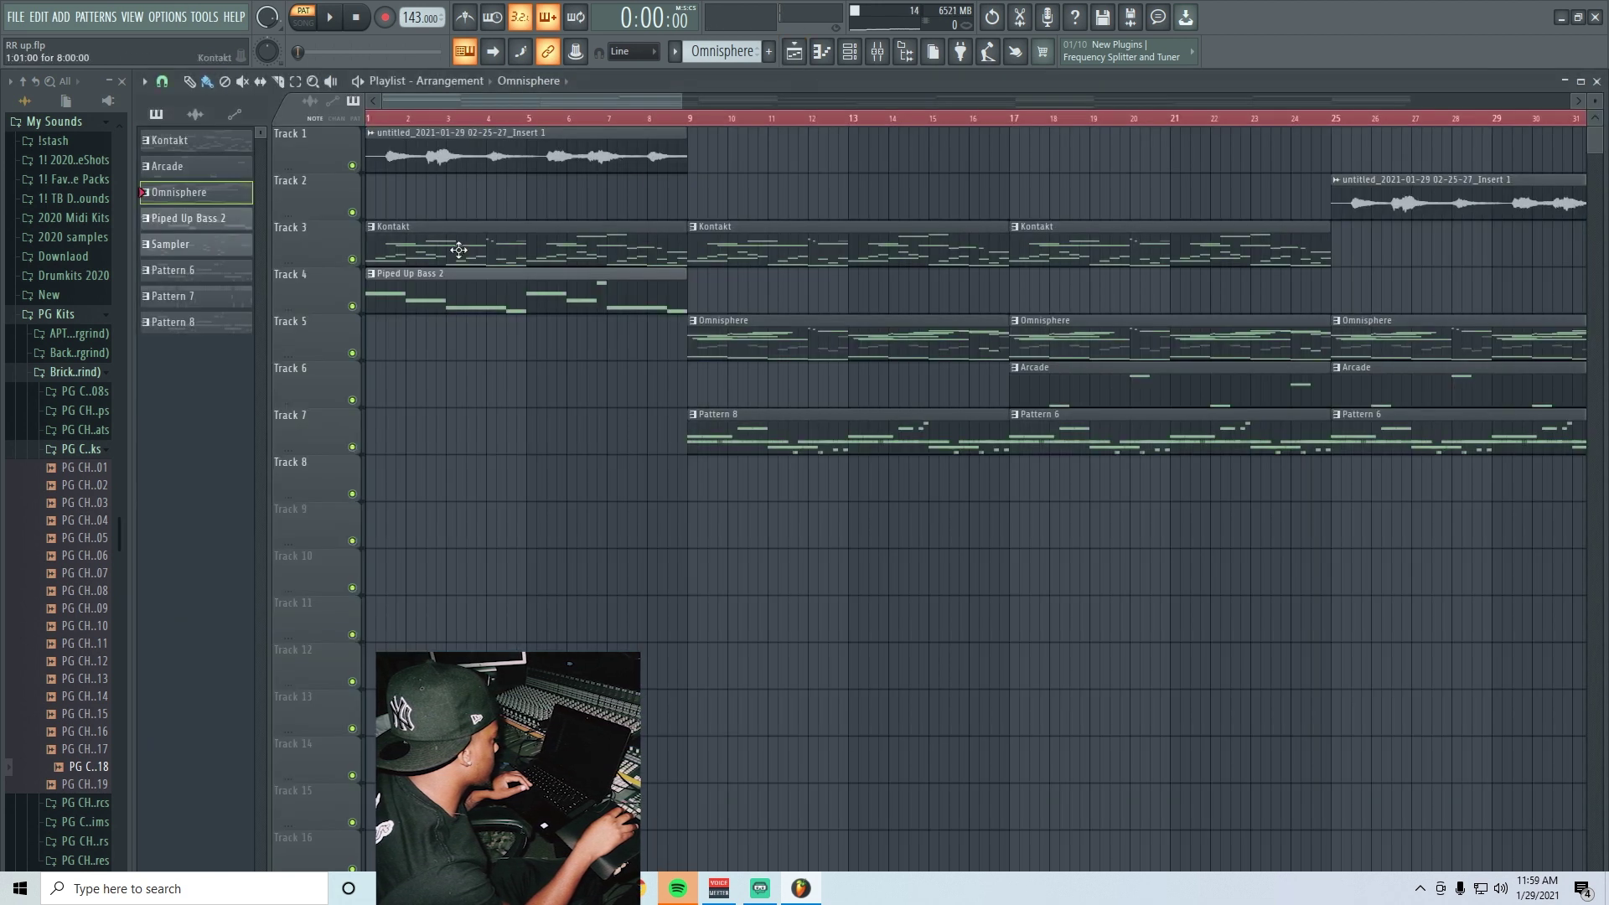
- Return to the Omnisphere piano roll and play the song to review its chords
{"action": "key", "text": "F7"}
{"action": "scroll", "coordinate": [395, 237], "scroll_direction": "down", "scroll_amount": 2}
{"action": "key", "text": "space"}
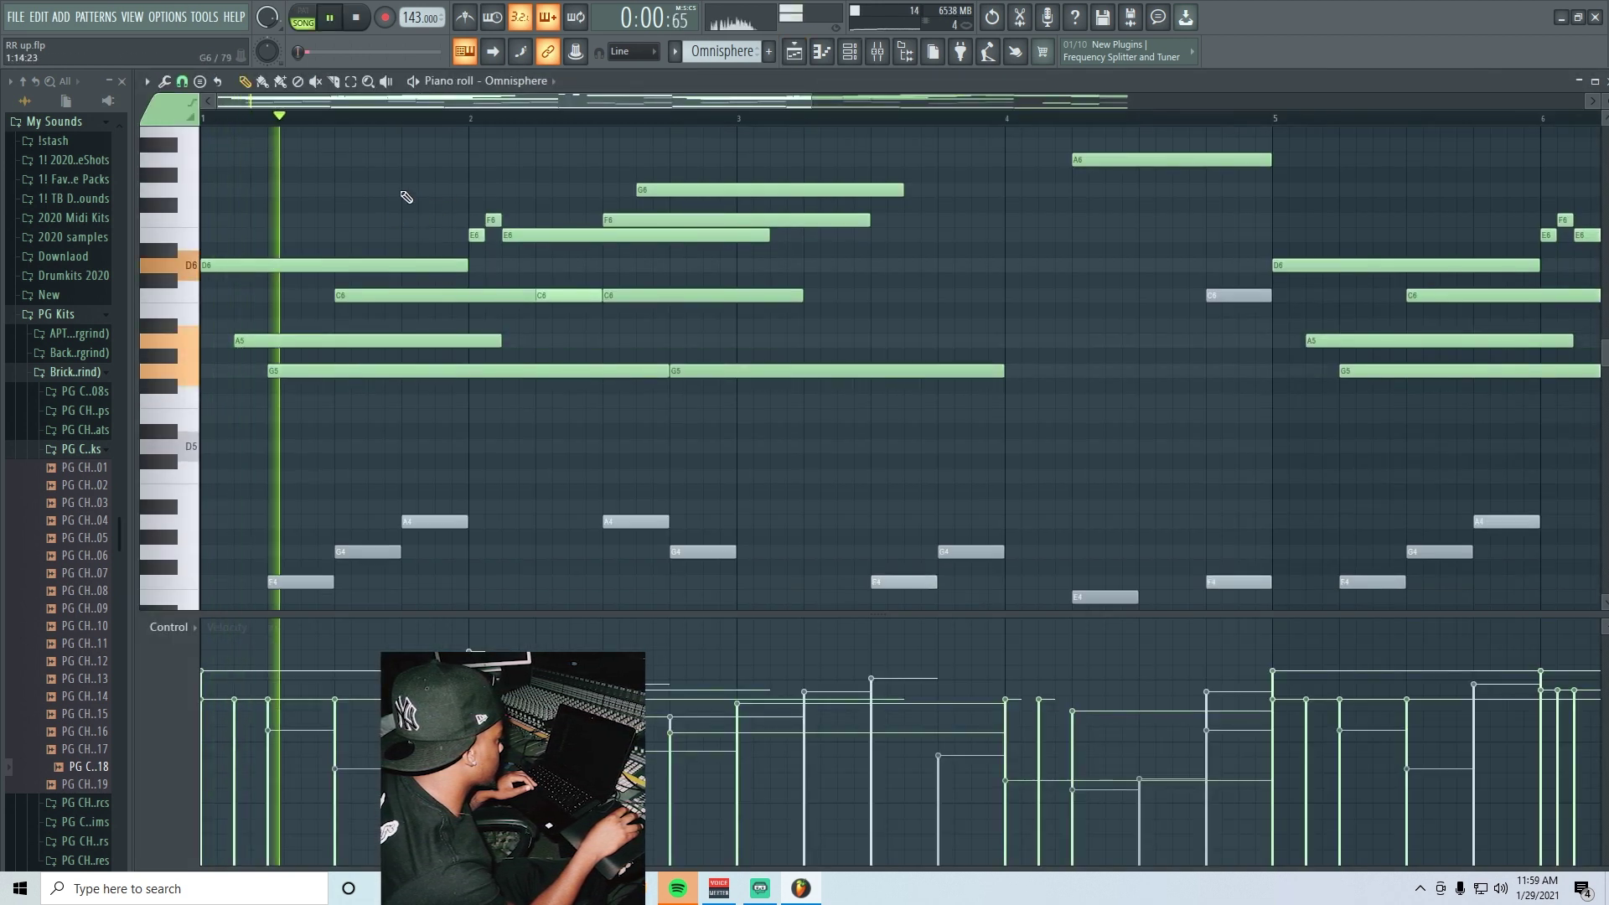
{"action": "scroll", "coordinate": [578, 174], "scroll_direction": "down", "scroll_amount": 2}
{"action": "scroll", "coordinate": [614, 180], "scroll_direction": "up", "scroll_amount": 2}
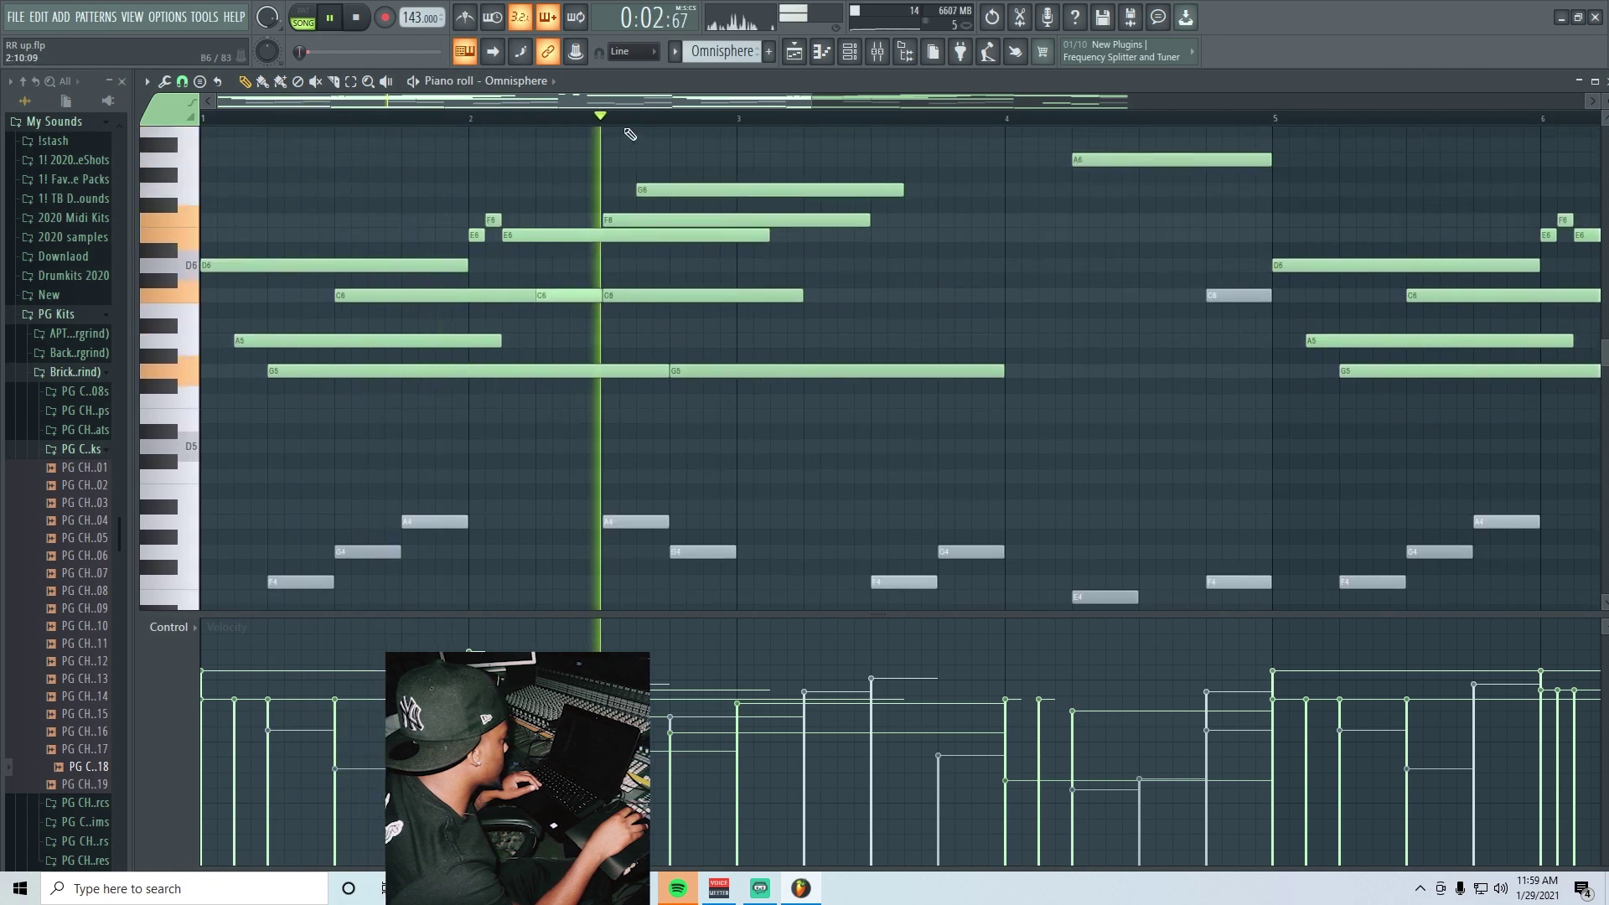
{"action": "scroll", "coordinate": [772, 187], "scroll_direction": "up", "scroll_amount": 4}
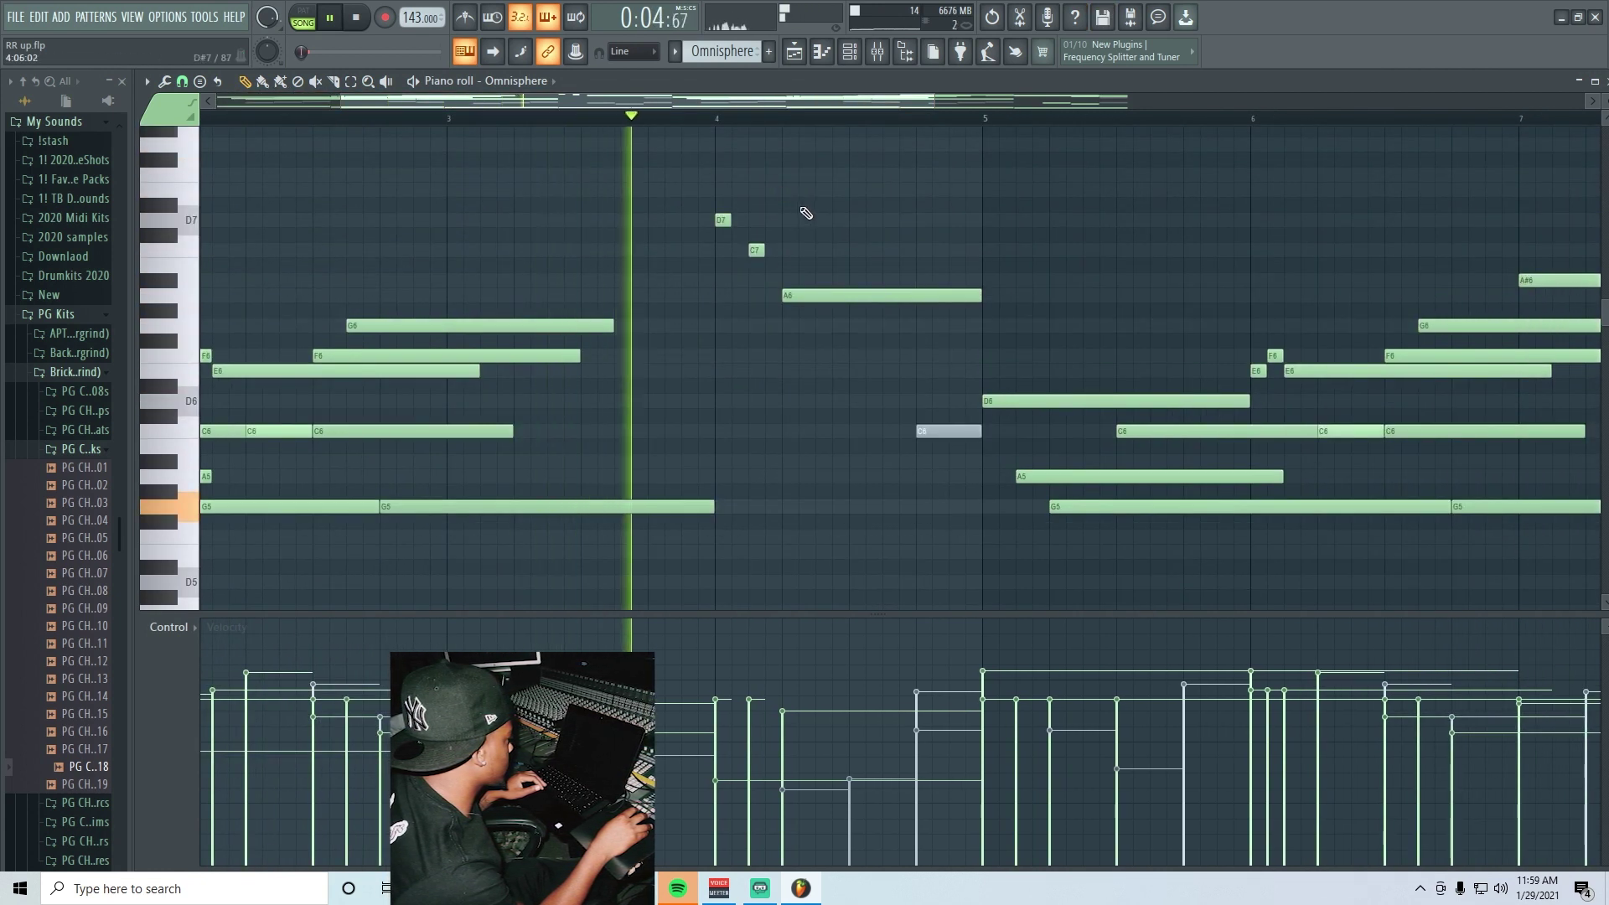
{"action": "scroll", "coordinate": [800, 168], "scroll_direction": "up", "scroll_amount": 3}
{"action": "scroll", "coordinate": [921, 151], "scroll_direction": "down", "scroll_amount": 4}
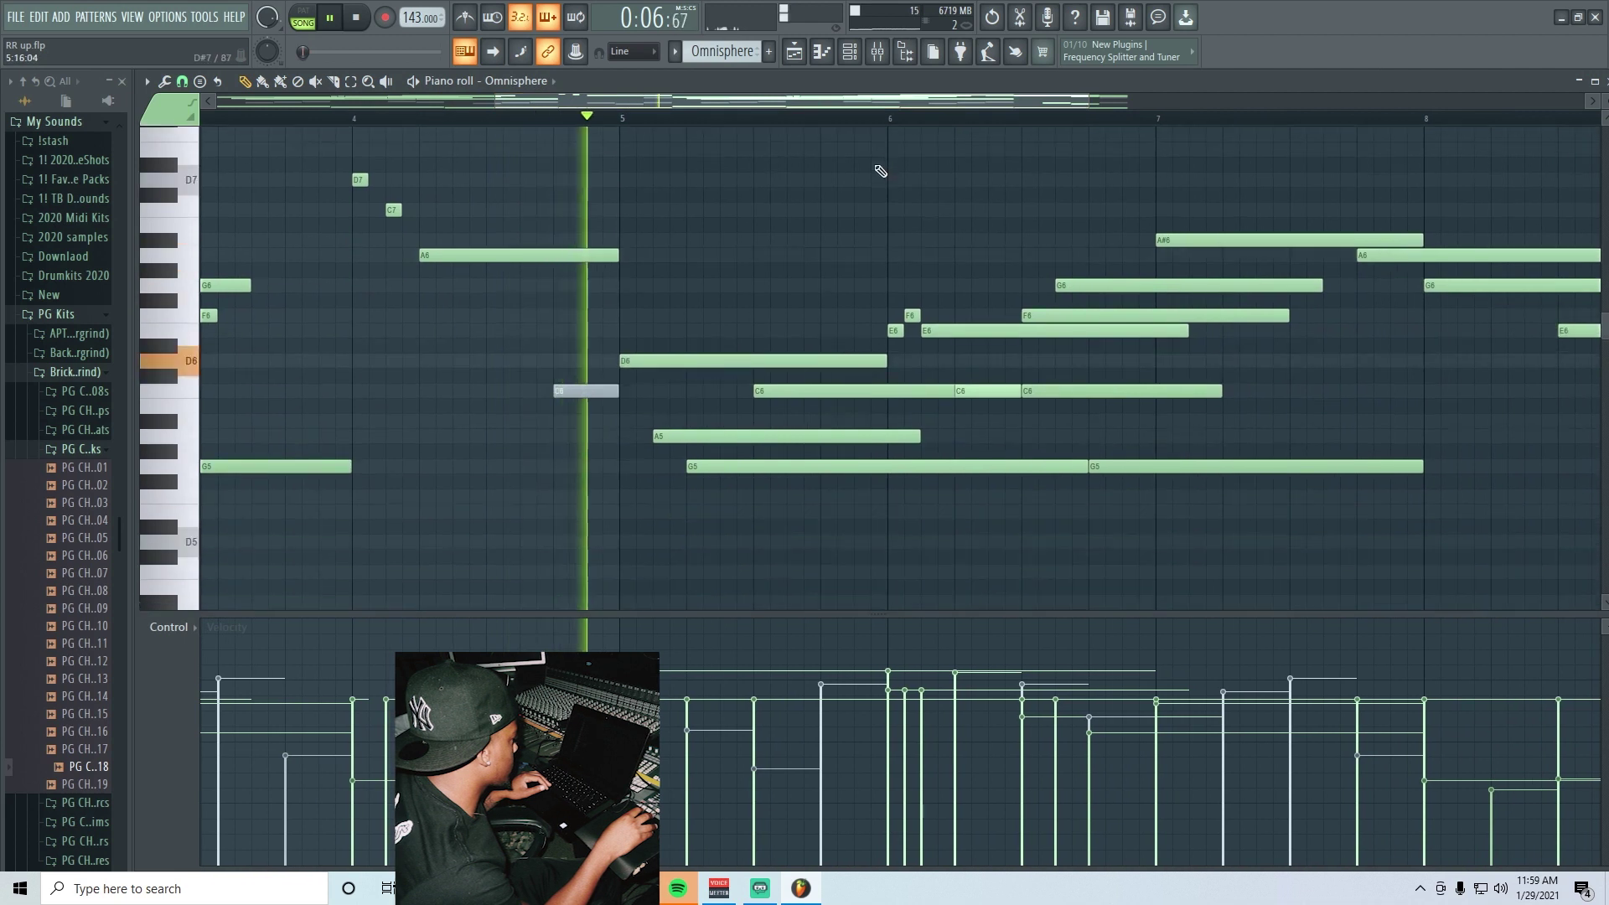
{"action": "scroll", "coordinate": [880, 171], "scroll_direction": "down", "scroll_amount": 2}
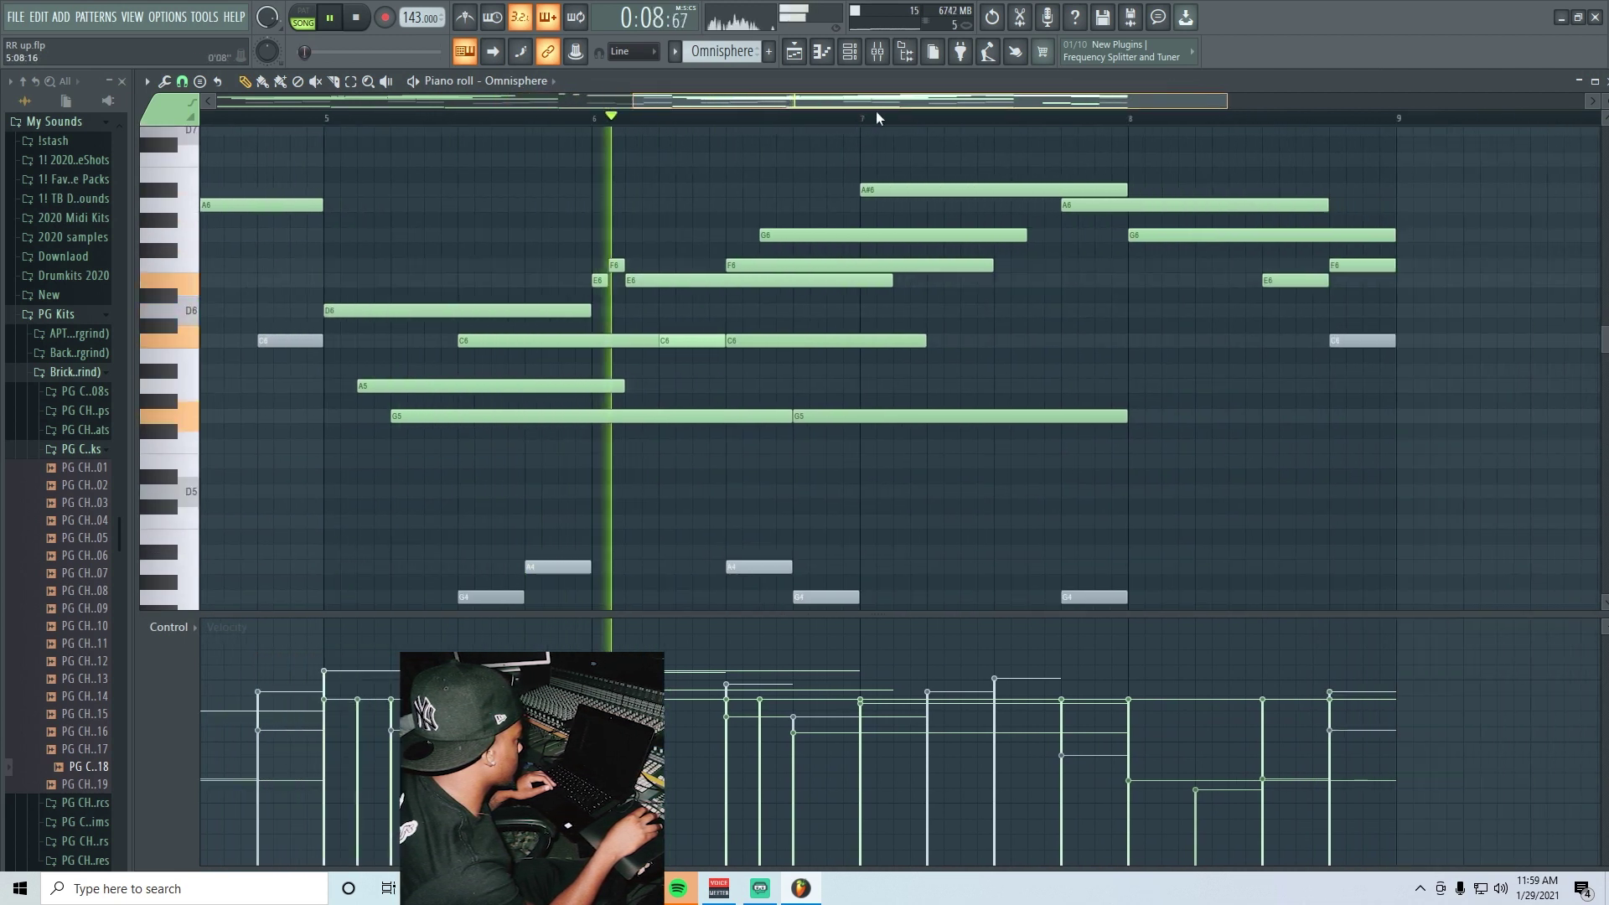
- Delete the short upper notes above the bass line in bars 1–8
{"action": "left_click_drag", "start_coordinate": [876, 111], "coordinate": [1021, 114]}
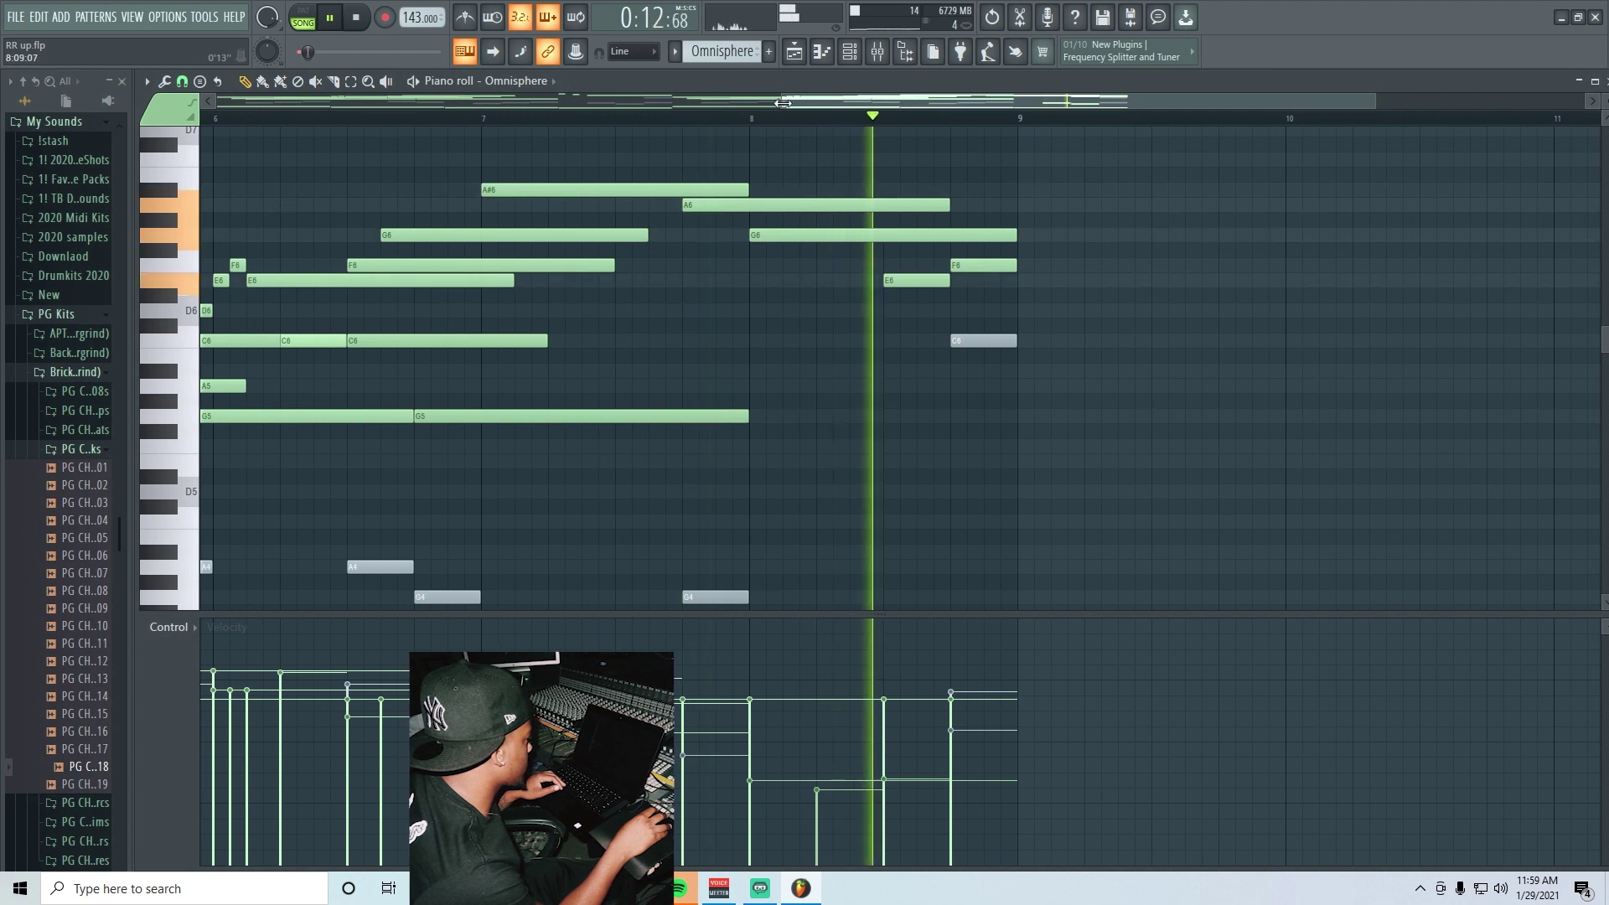
{"action": "scroll", "coordinate": [356, 268], "scroll_direction": "down", "scroll_amount": 8}
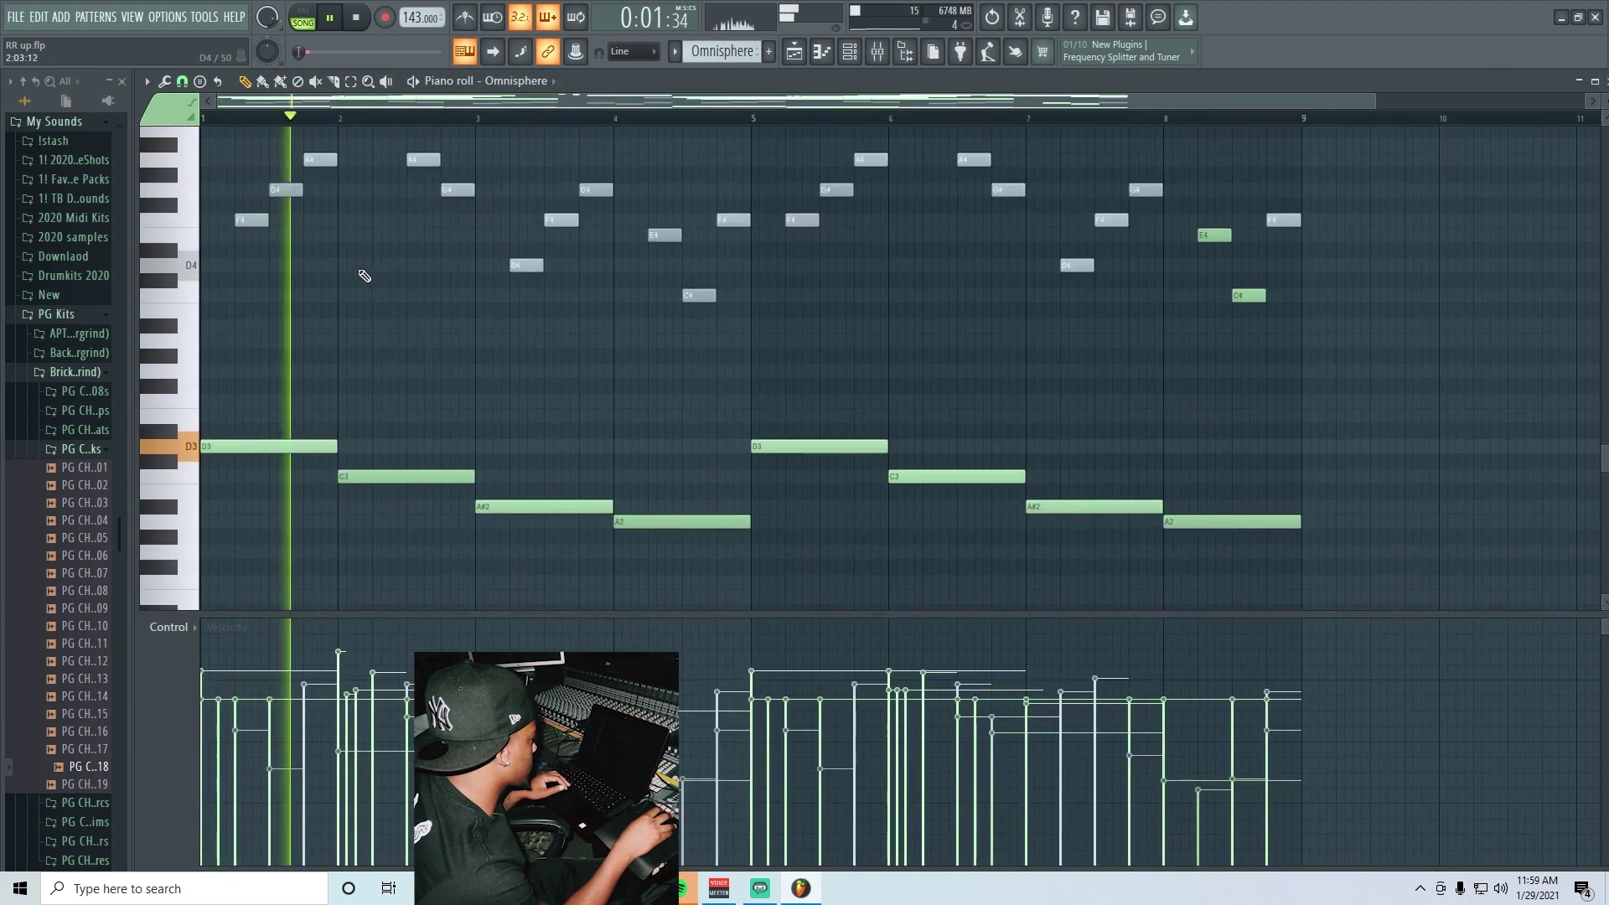
{"action": "scroll", "coordinate": [363, 185], "scroll_direction": "up", "scroll_amount": 1}
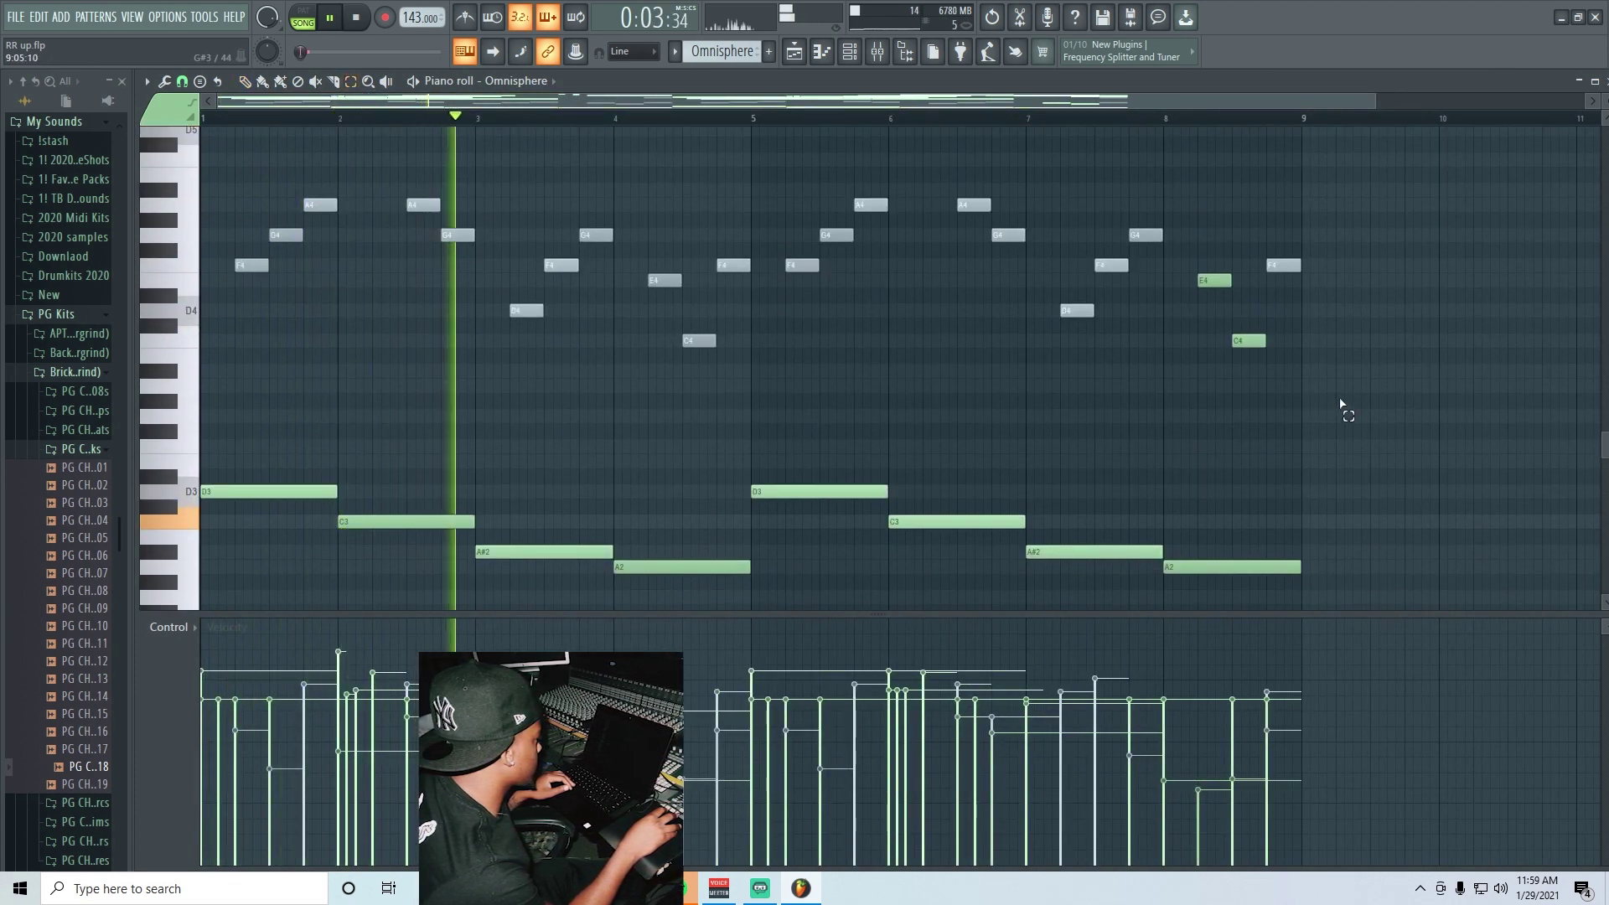
{"action": "left_click_drag", "start_coordinate": [1142, 376], "coordinate": [232, 172]}
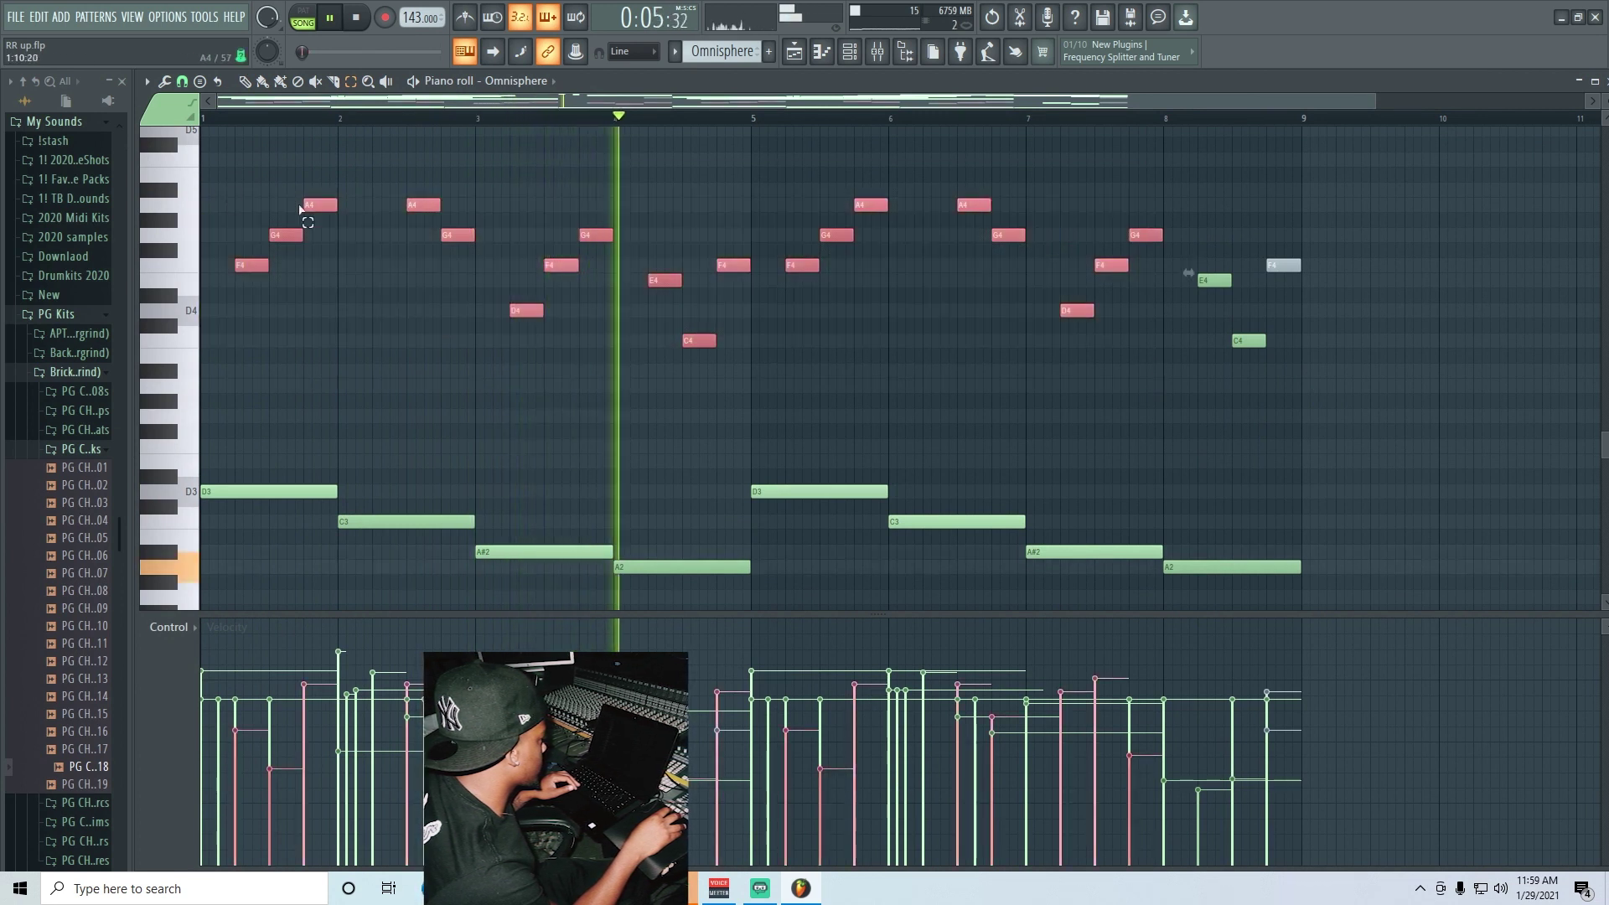
{"action": "key", "text": "Delete"}
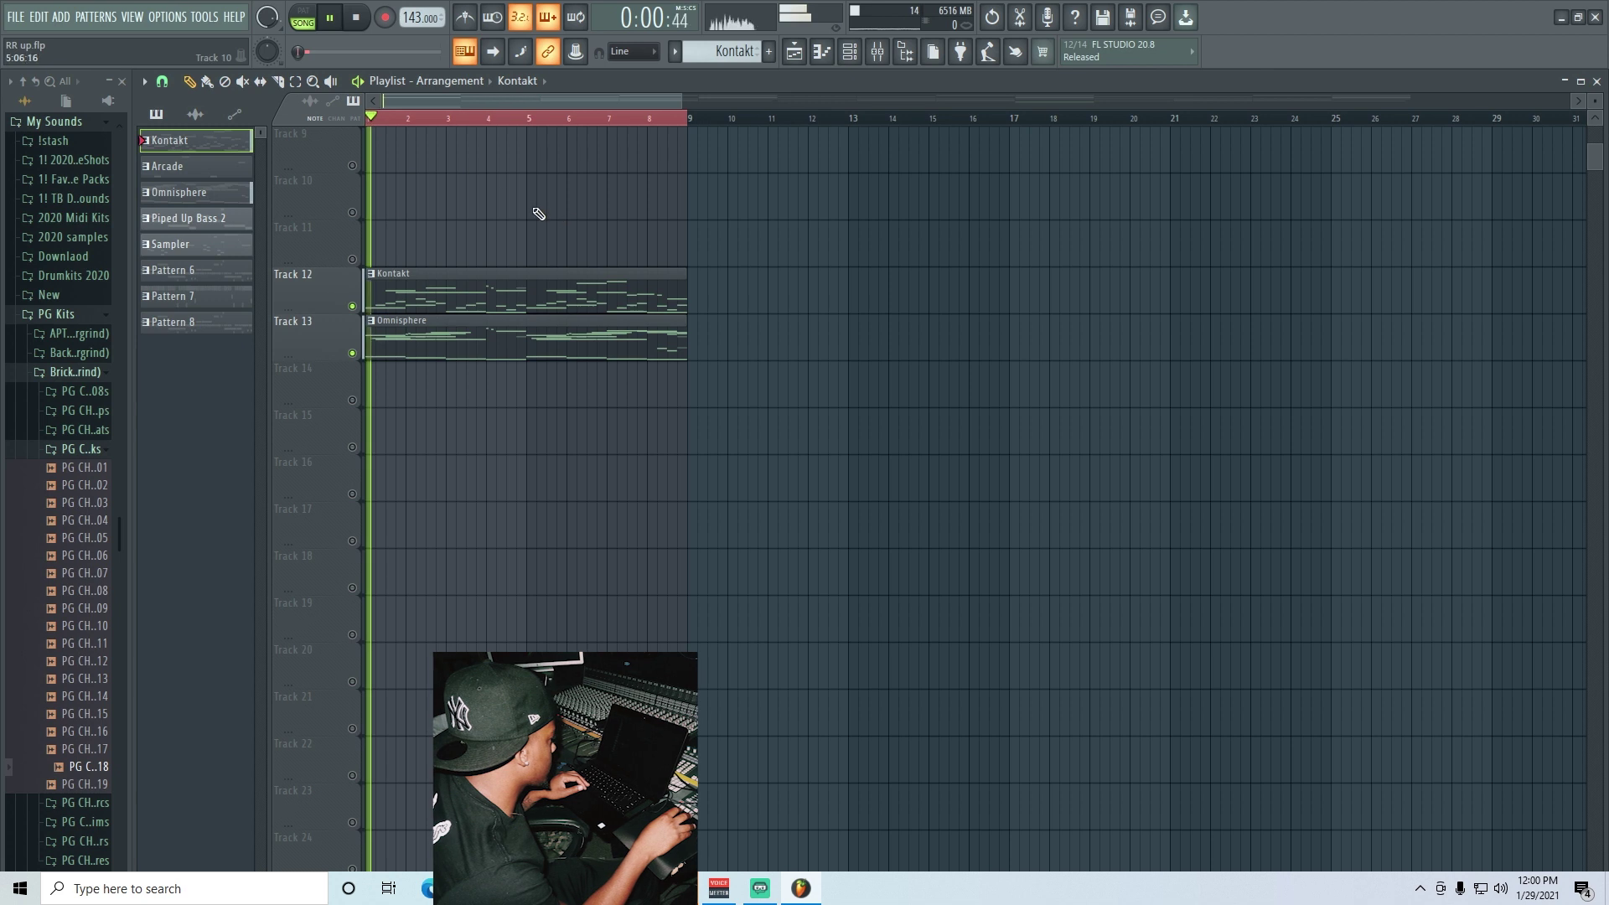
- Switch off the EffectRack on the mixer insert, close the mixer, and return to the playlist
{"action": "double_click", "coordinate": [432, 348]}
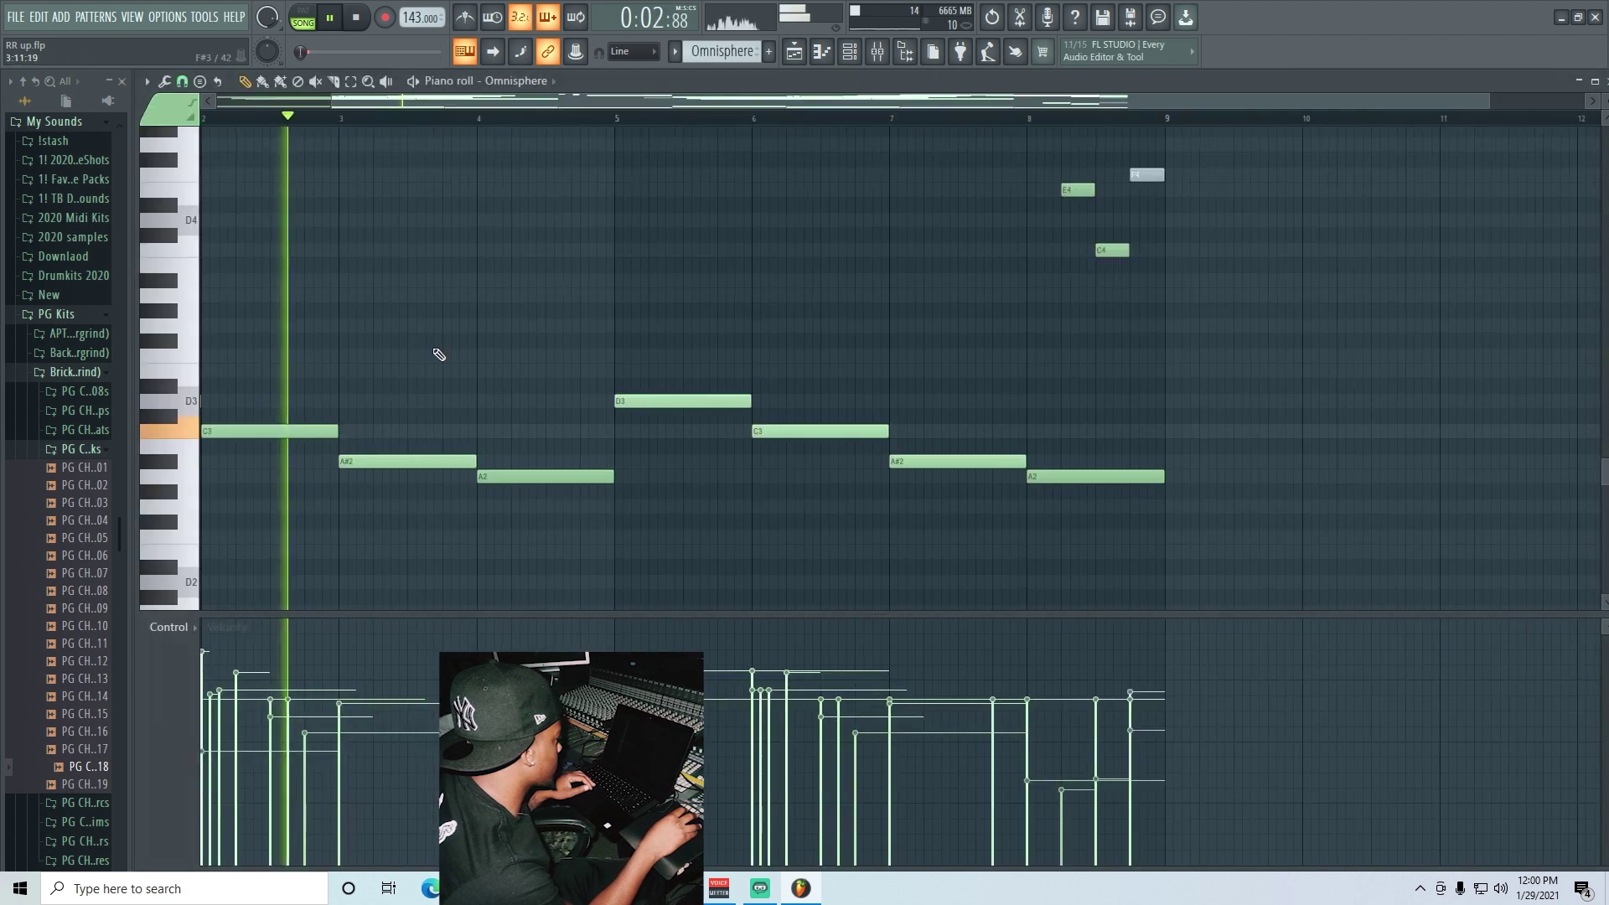
{"action": "left_click", "coordinate": [890, 57]}
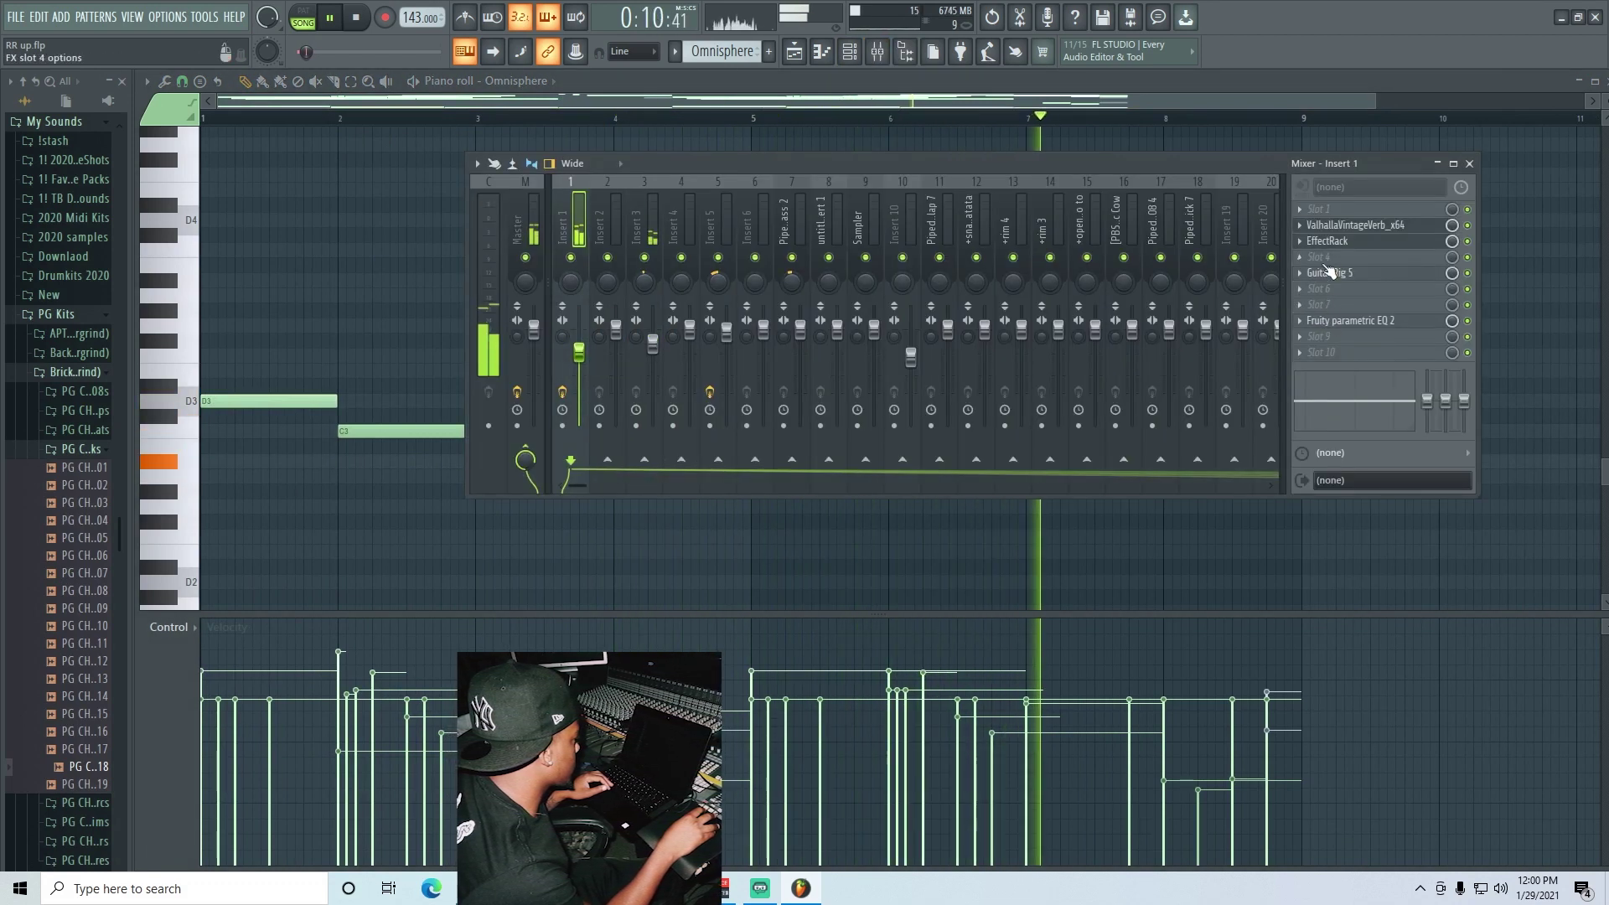
{"action": "left_click", "coordinate": [1468, 242]}
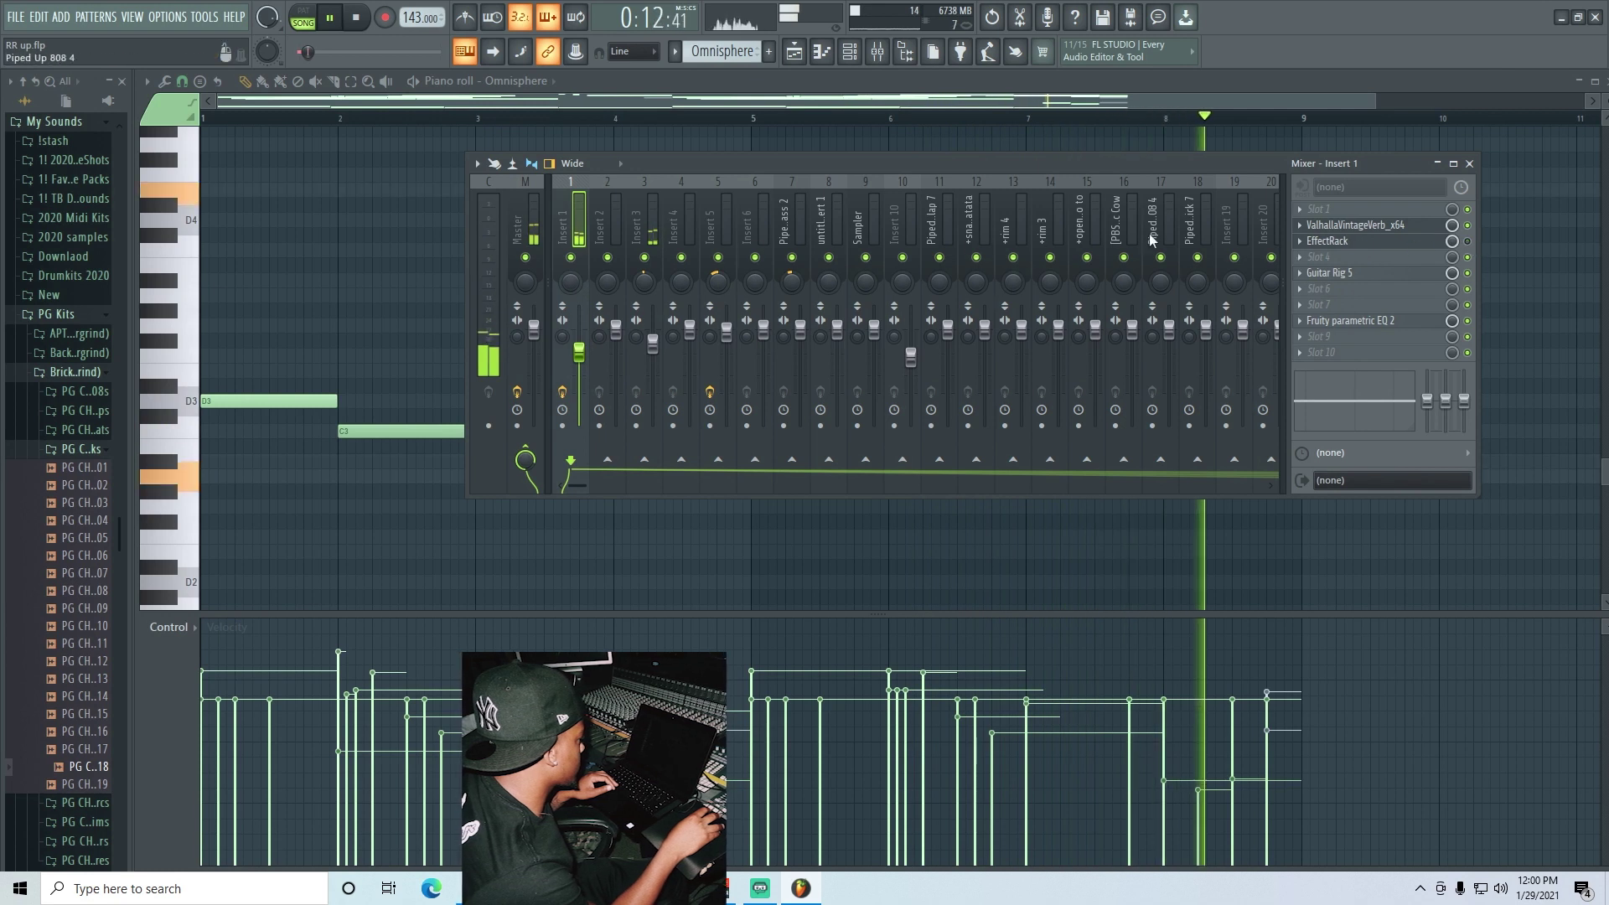
{"action": "key", "text": "F9"}
{"action": "key", "text": "F5"}
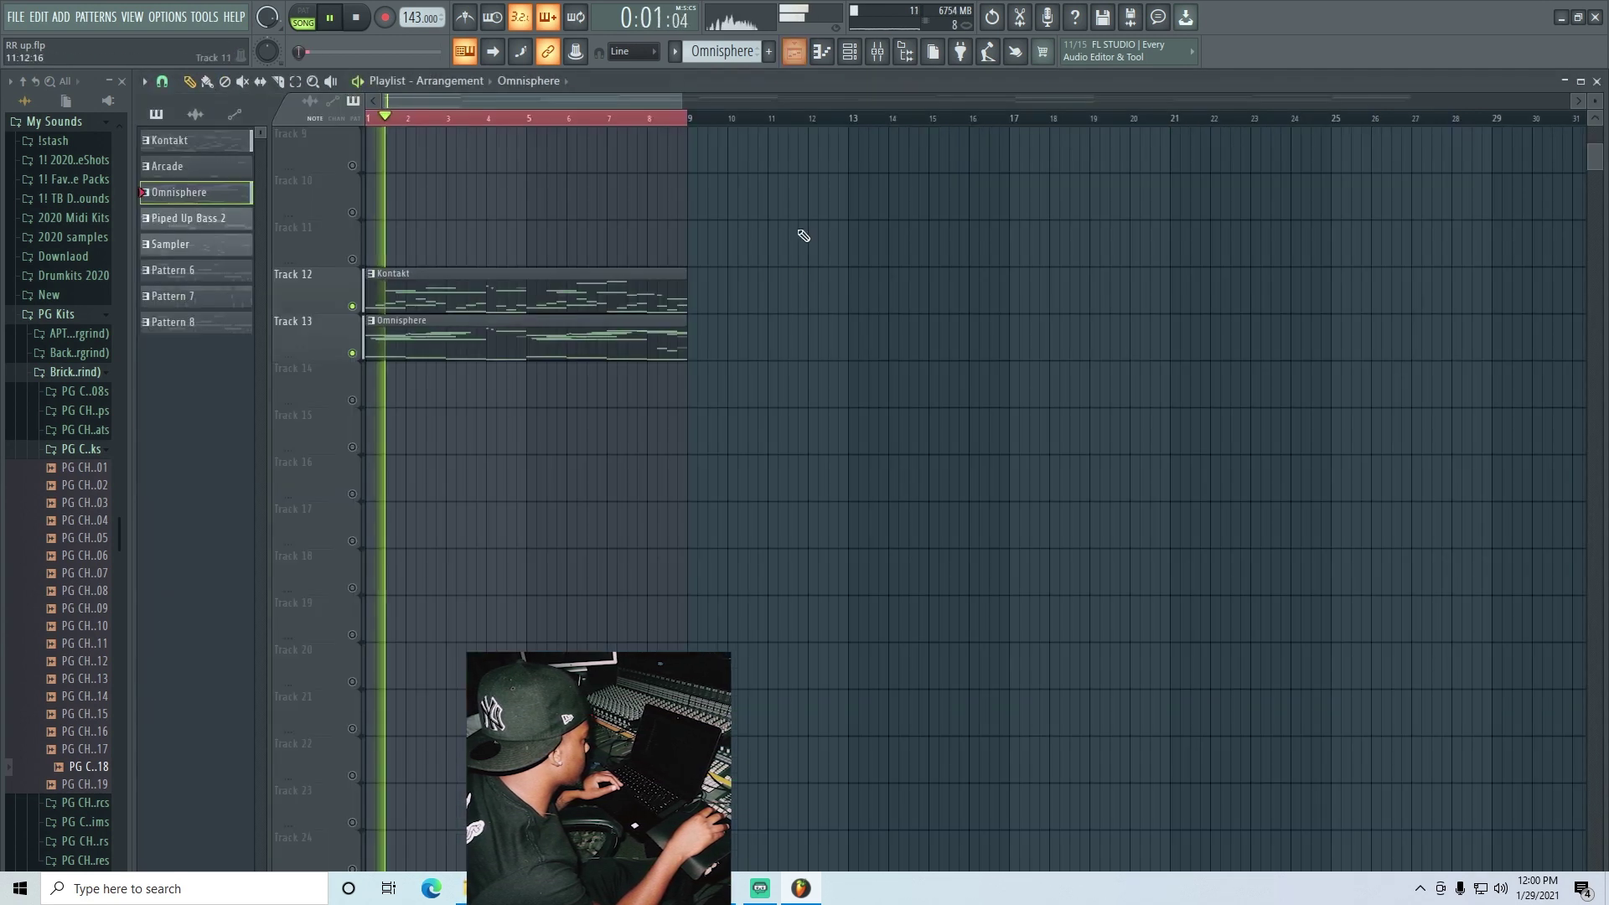
- Paint an Arcade clip on Track 14 and review its four sparse notes in the piano roll
{"action": "left_click", "coordinate": [852, 55]}
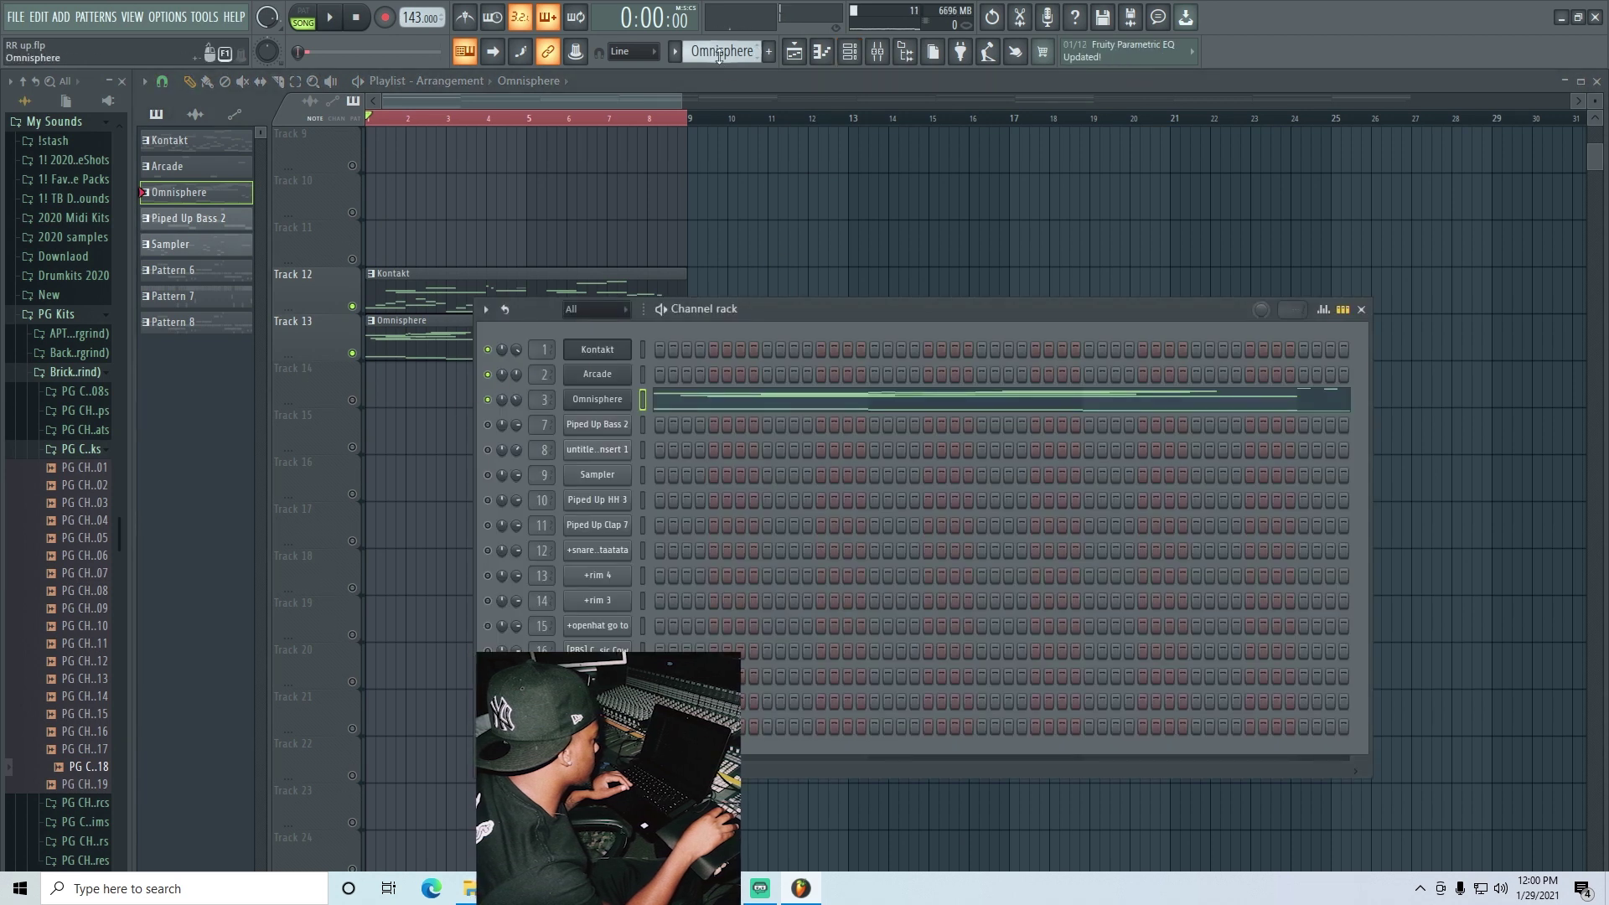
{"action": "scroll", "coordinate": [719, 55], "scroll_direction": "down", "scroll_amount": 1}
{"action": "scroll", "coordinate": [719, 56], "scroll_direction": "up", "scroll_amount": 2}
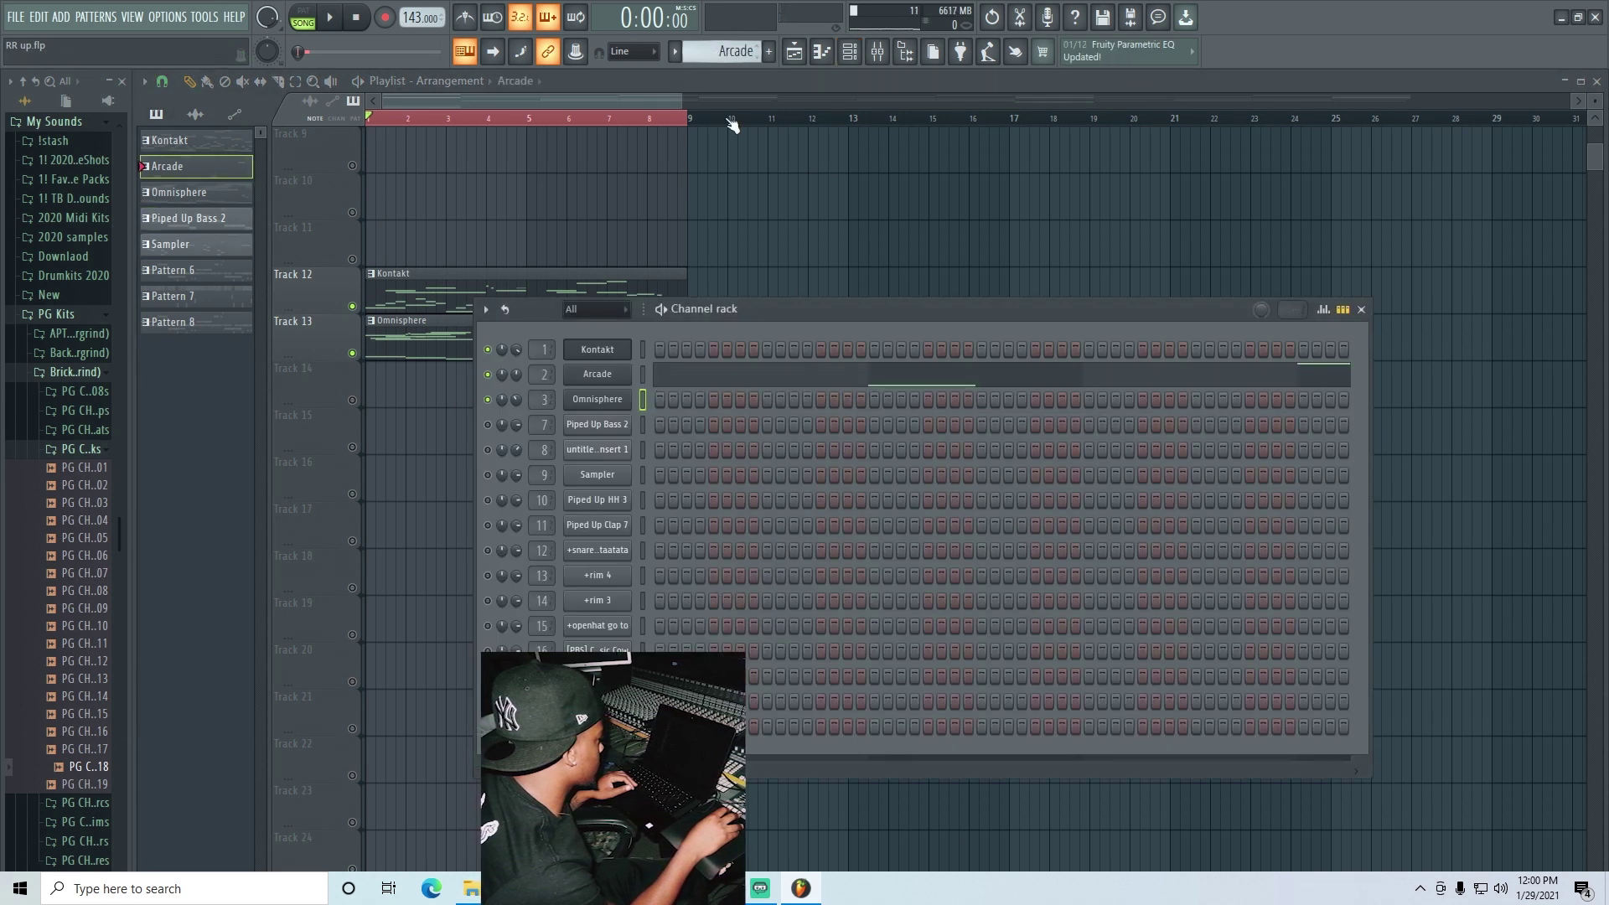
{"action": "key", "text": "F6"}
{"action": "left_click", "coordinate": [364, 405]}
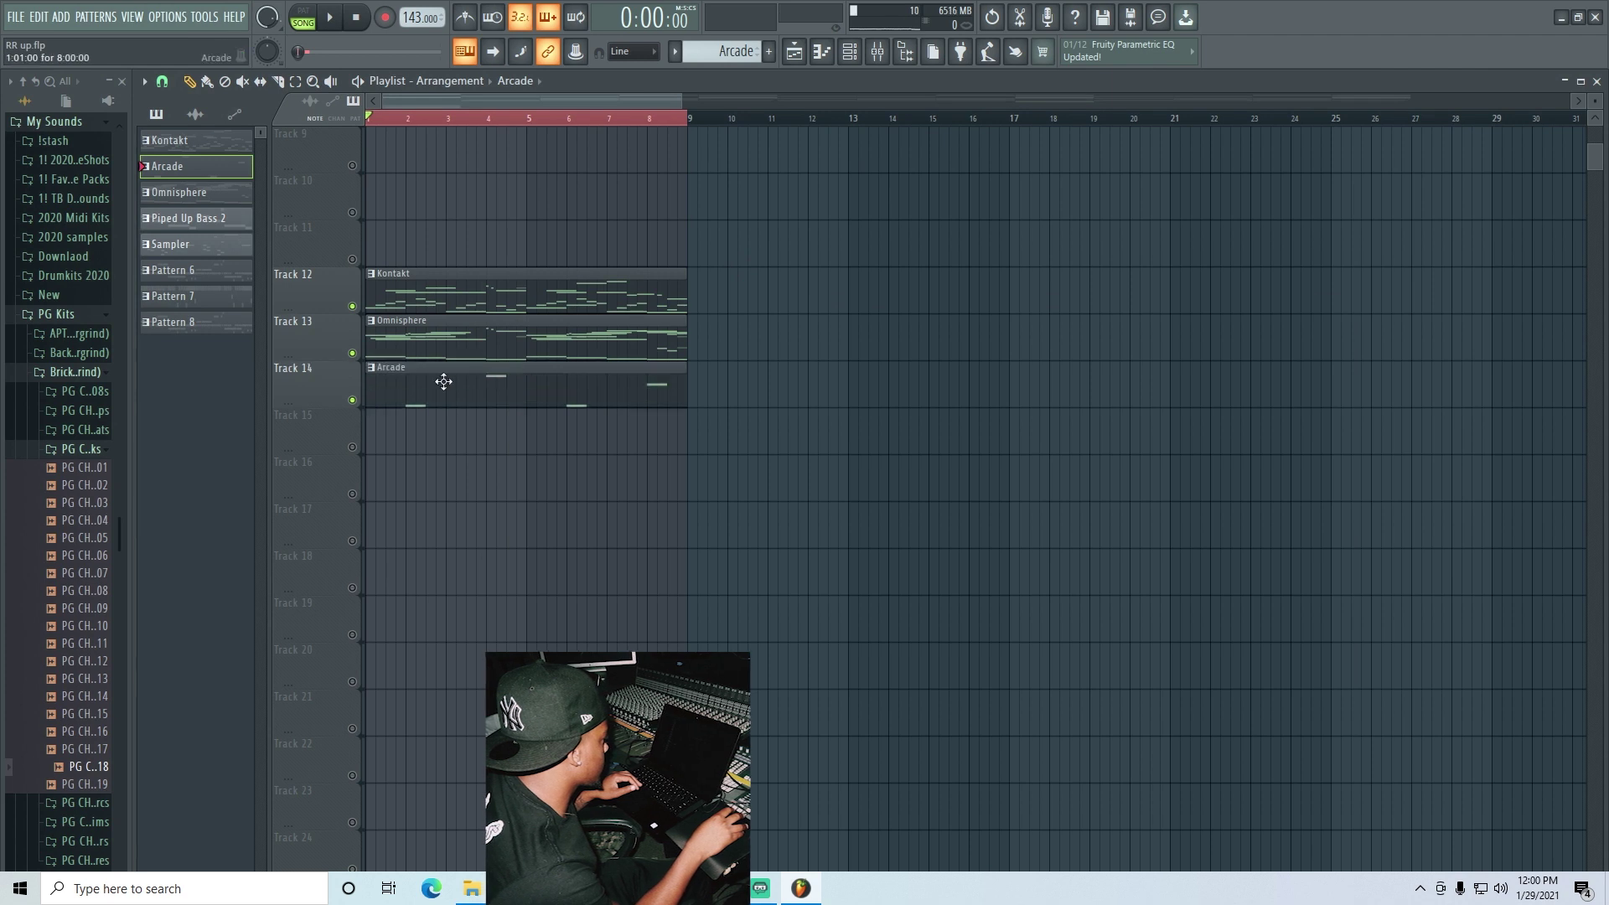
{"action": "double_click", "coordinate": [444, 382]}
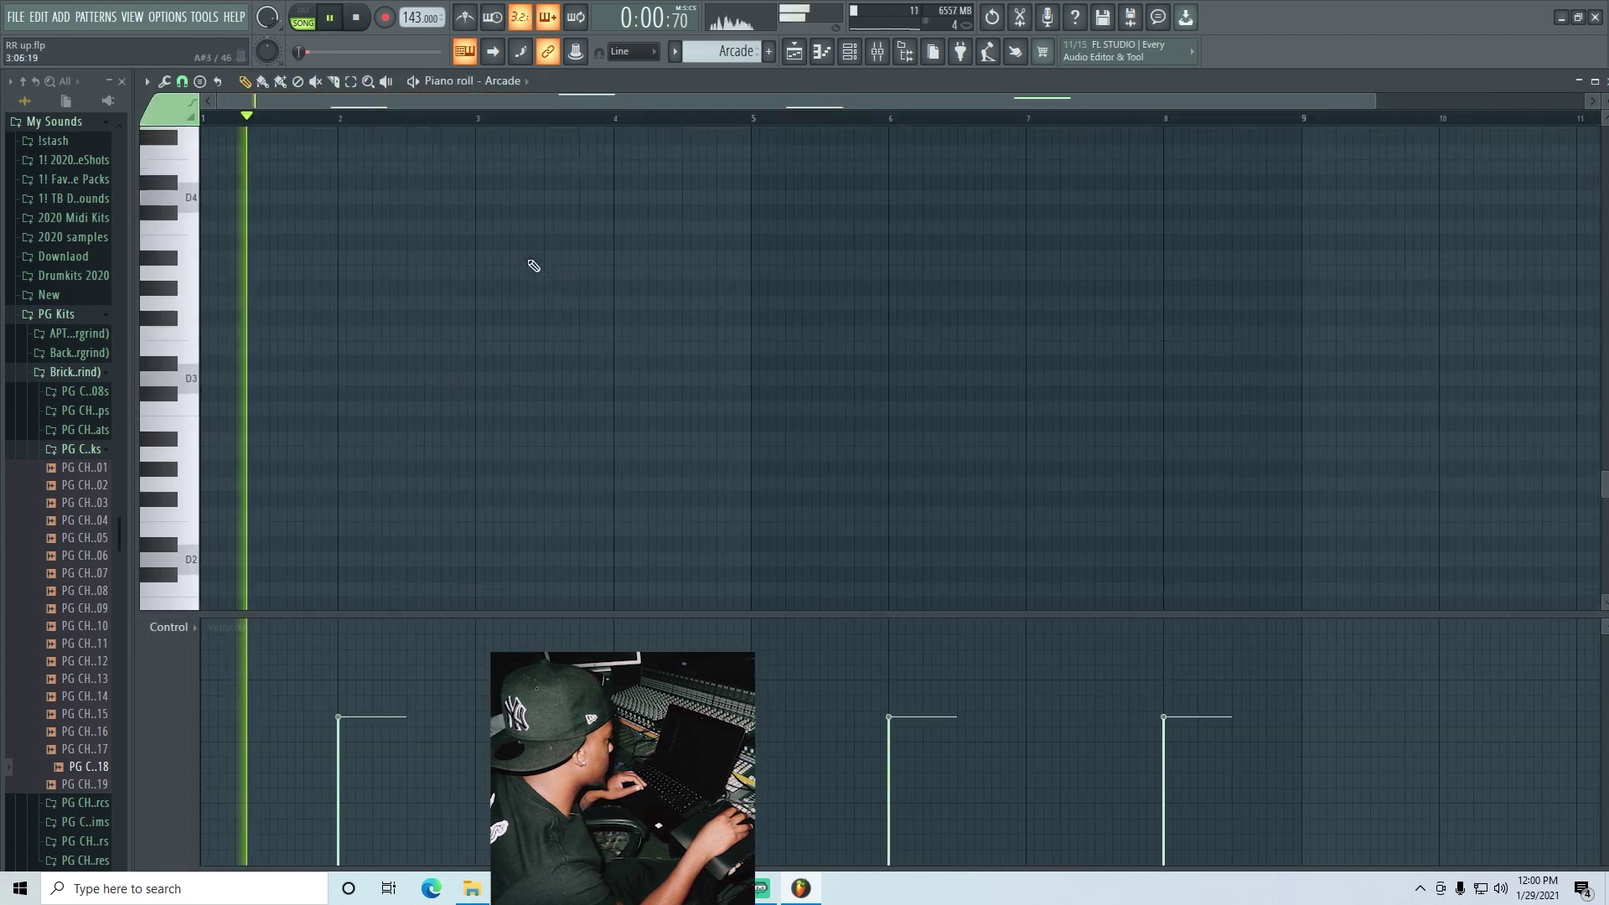
{"action": "scroll", "coordinate": [526, 256], "scroll_direction": "up", "scroll_amount": 4}
{"action": "scroll", "coordinate": [564, 273], "scroll_direction": "up", "scroll_amount": 5}
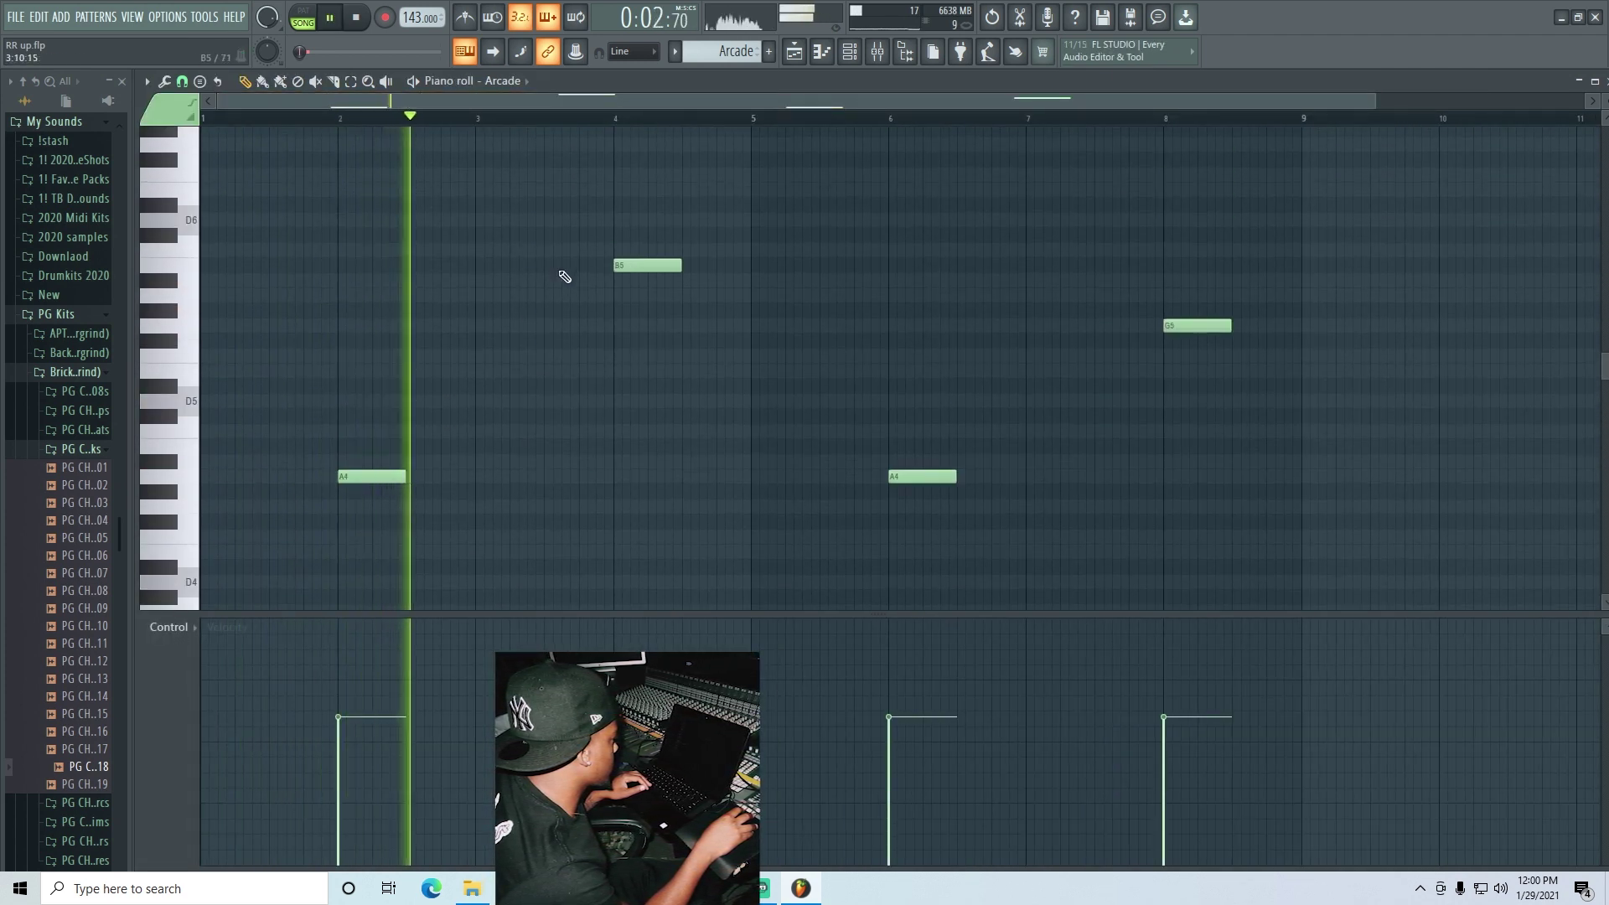
{"action": "scroll", "coordinate": [726, 323], "scroll_direction": "down", "scroll_amount": 1}
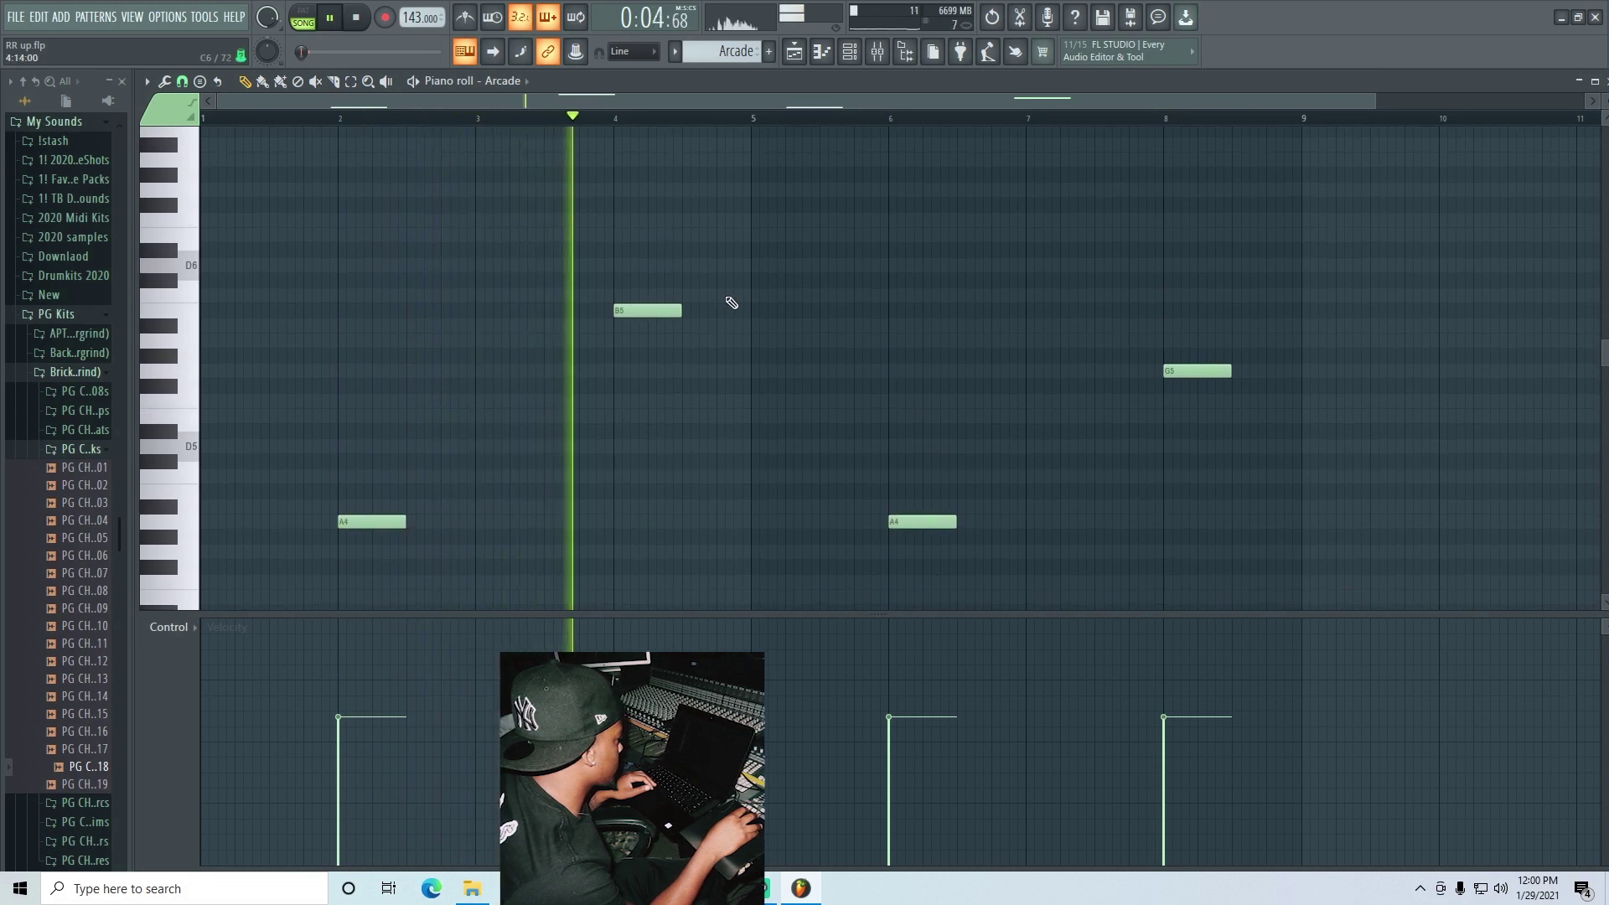
{"action": "scroll", "coordinate": [872, 285], "scroll_direction": "down", "scroll_amount": 1}
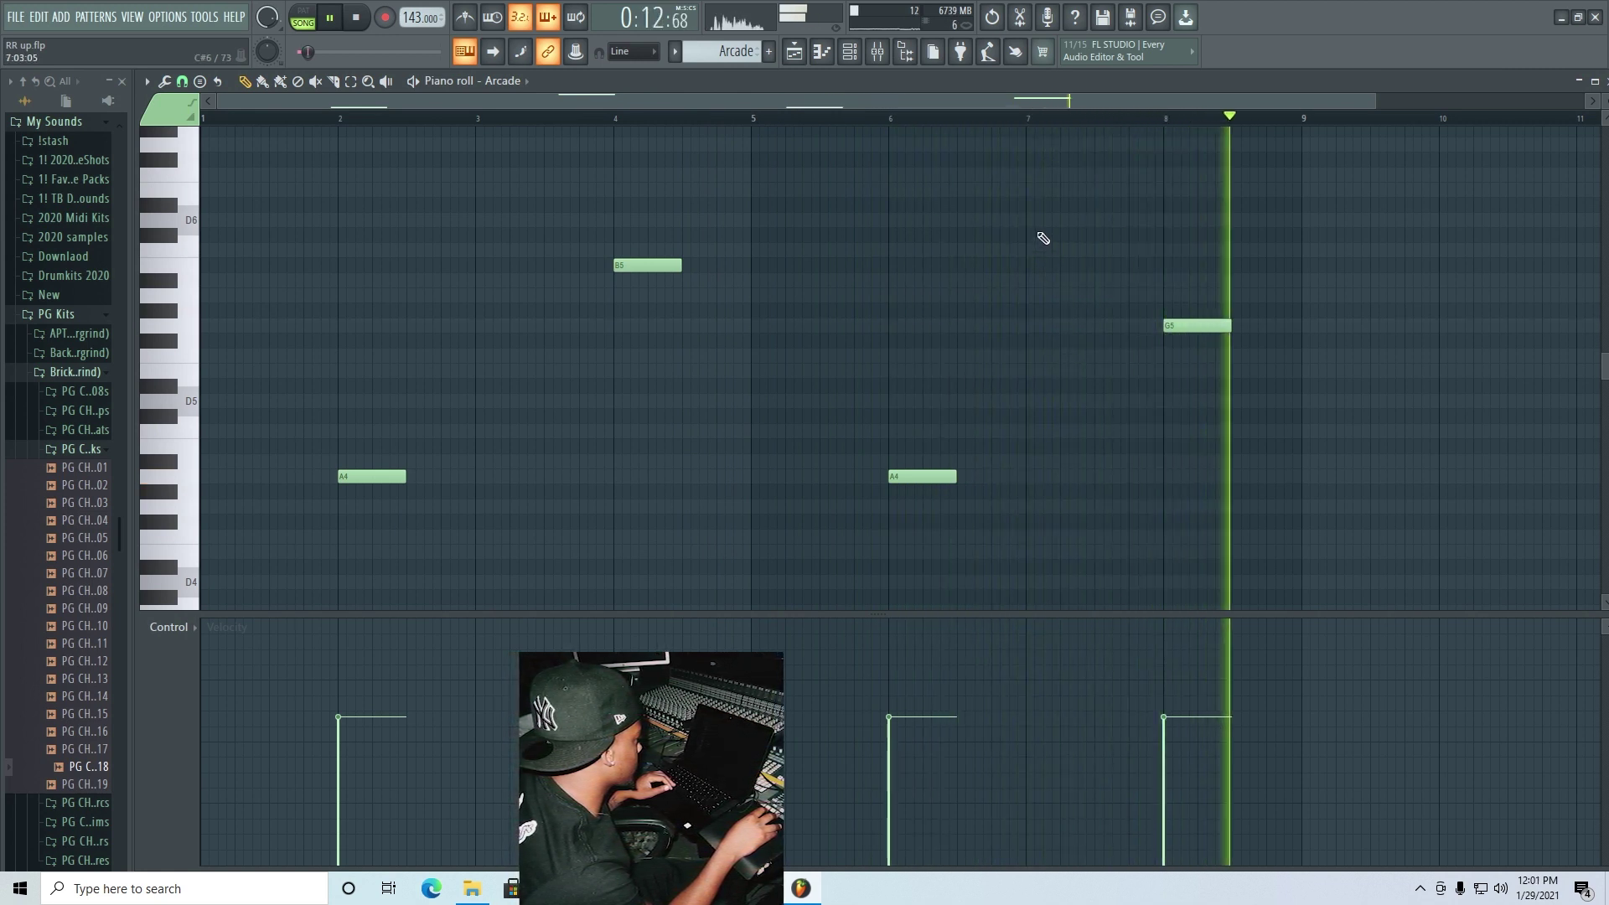
- Enable Track 15 and paint a Piped Up Bass 2 clip on it
{"action": "left_click", "coordinate": [819, 56]}
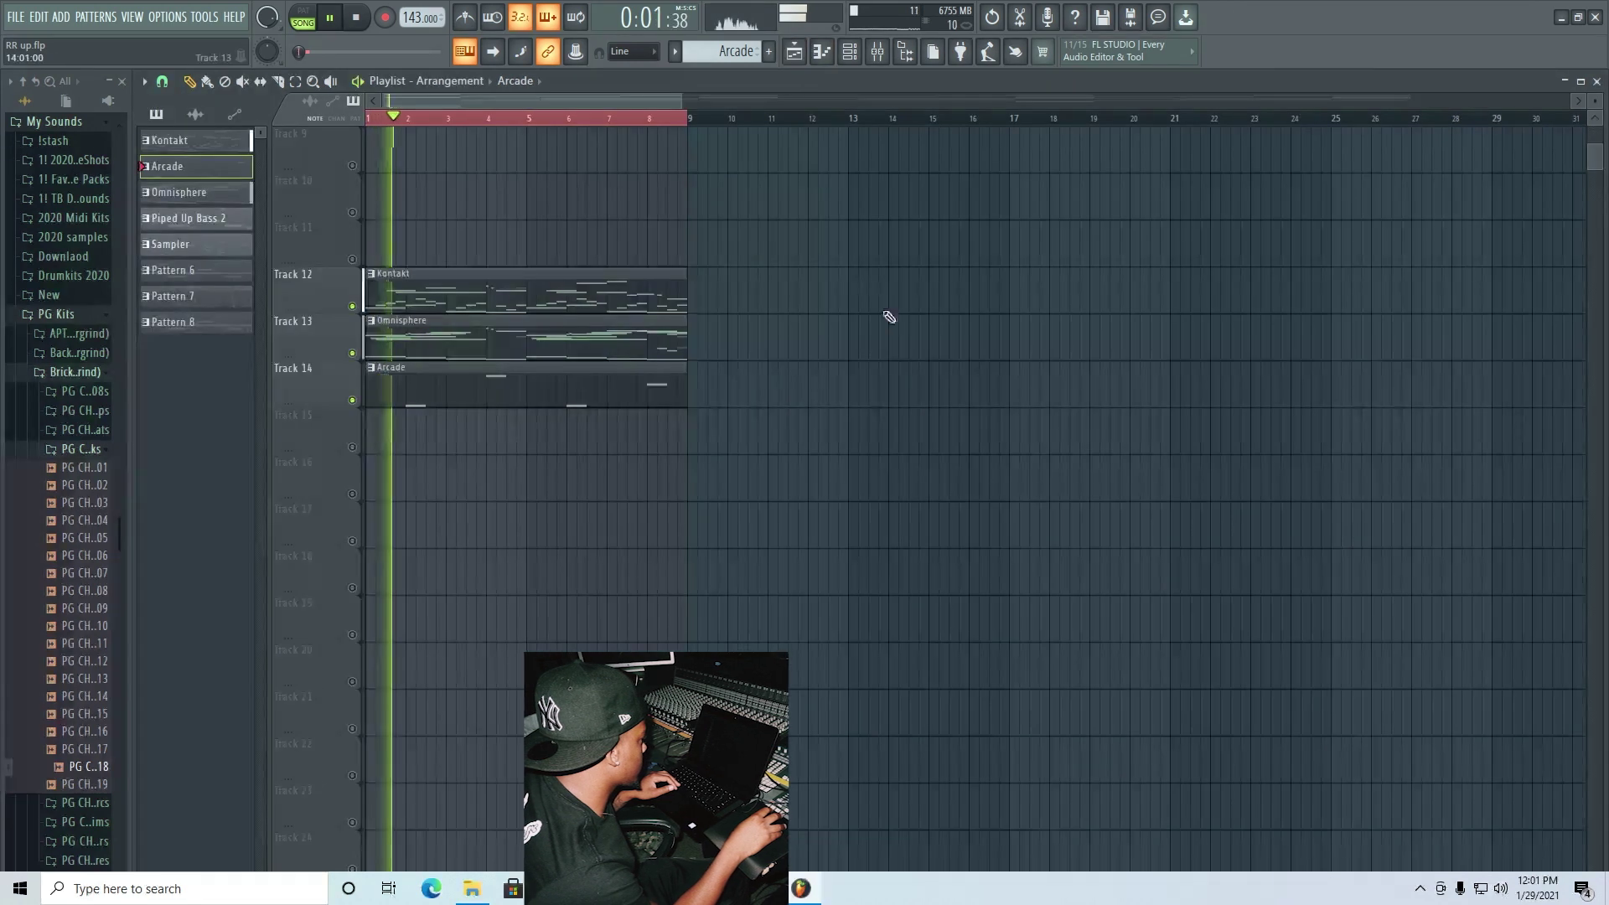
{"action": "left_click", "coordinate": [365, 455]}
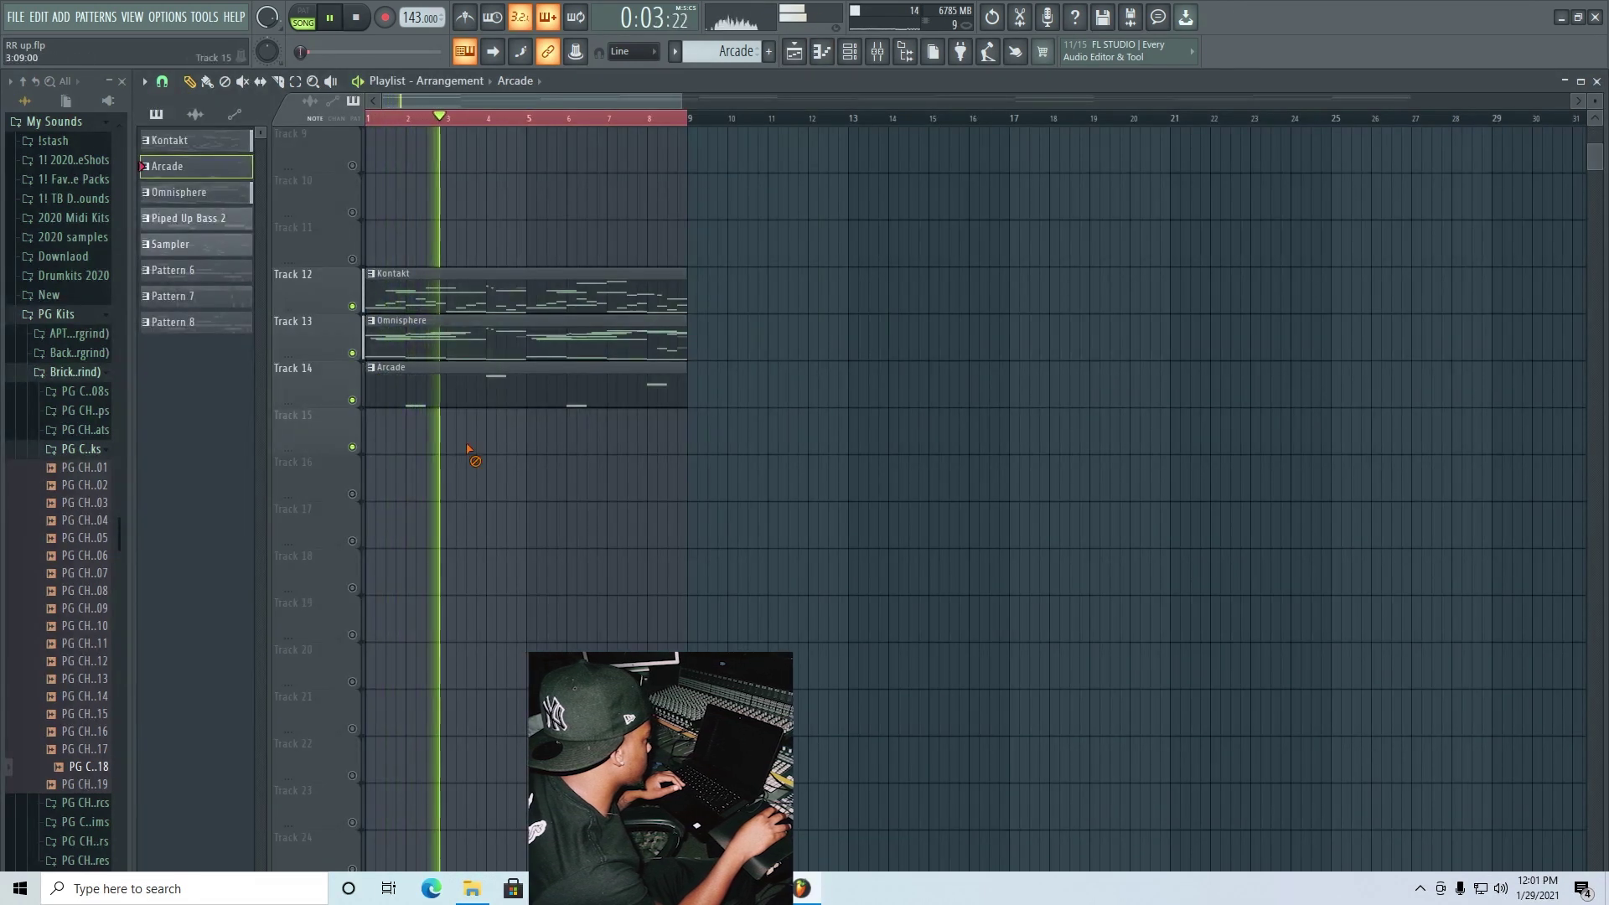
{"action": "left_click", "coordinate": [734, 52]}
{"action": "left_click", "coordinate": [783, 110]}
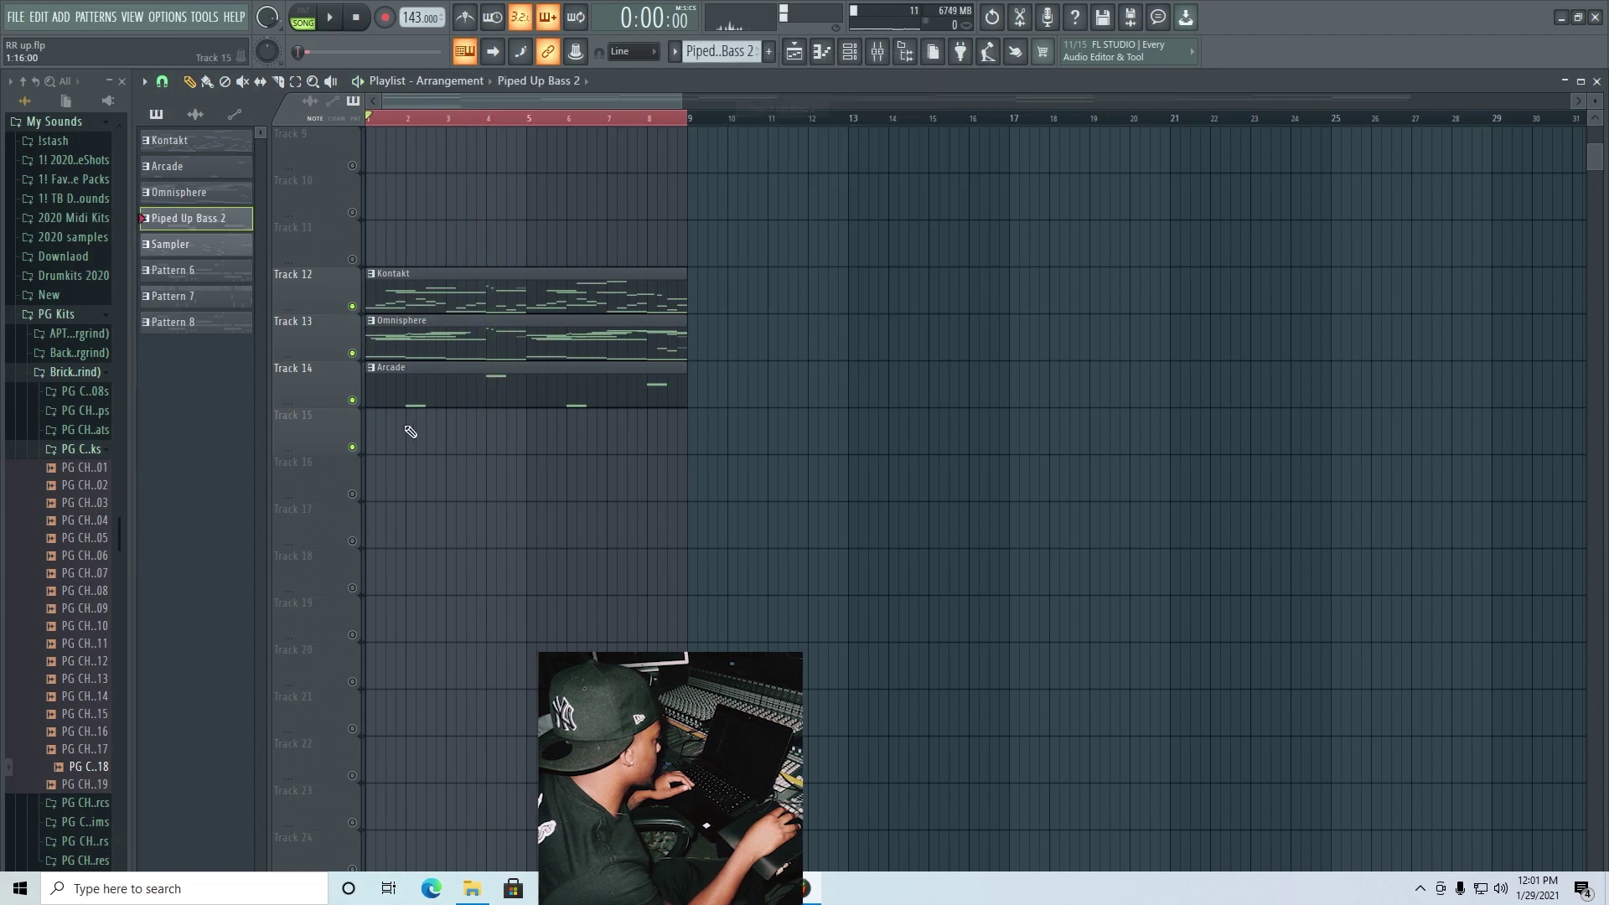
{"action": "left_click", "coordinate": [406, 427]}
{"action": "double_click", "coordinate": [397, 432]}
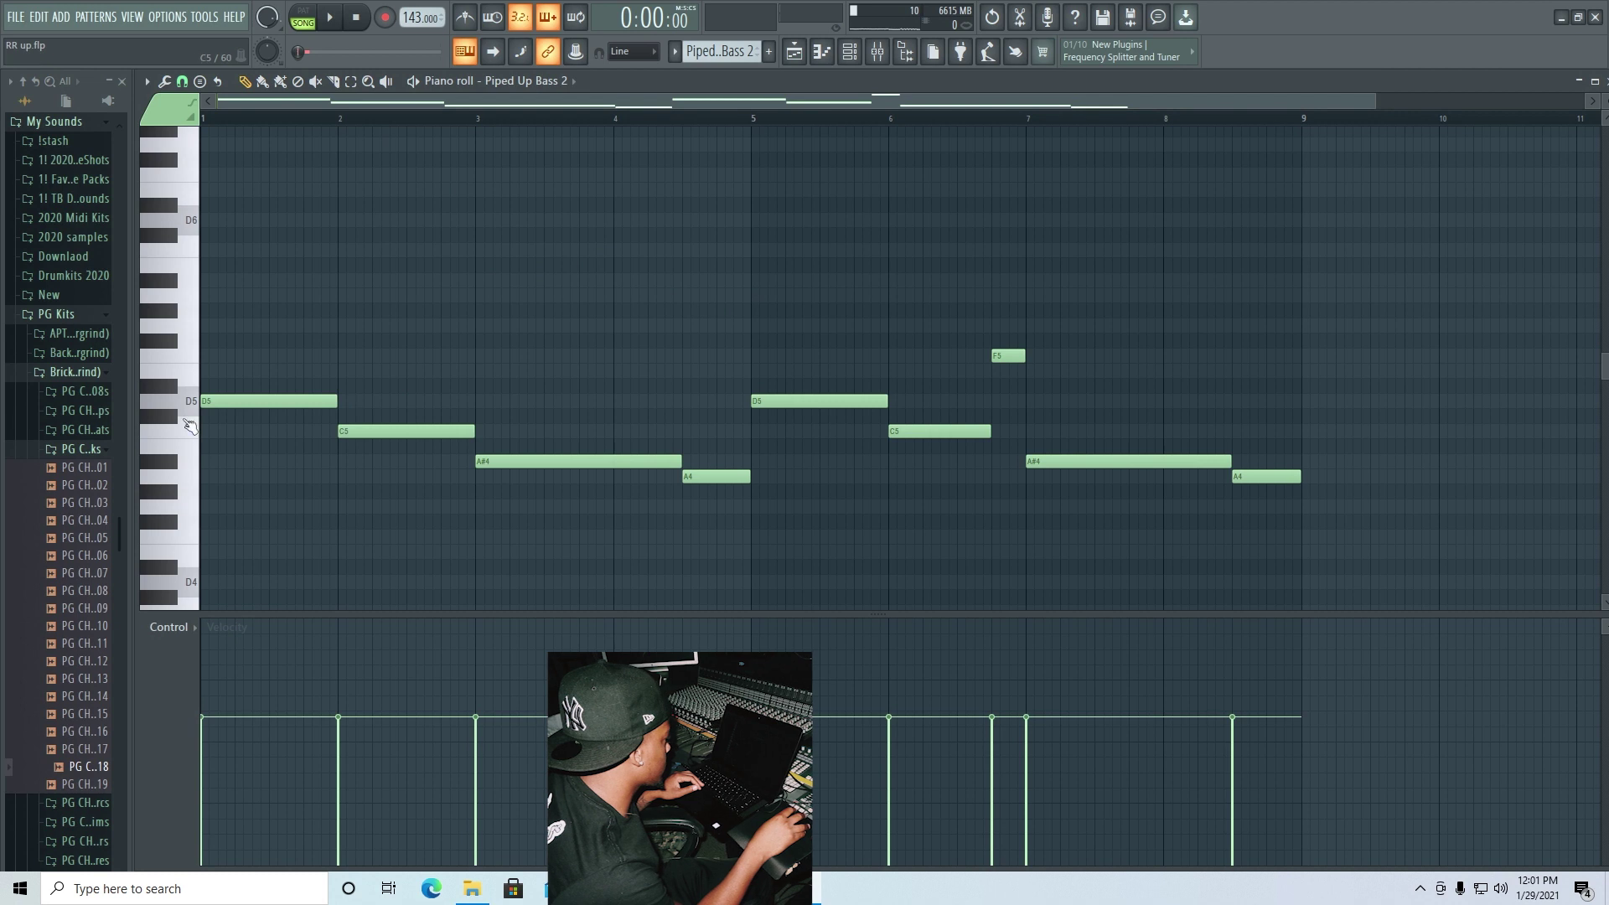
- Audition the Piped Up Bass 2 notes, starting with D5, and play the bassline from the start
{"action": "left_click", "coordinate": [189, 404]}
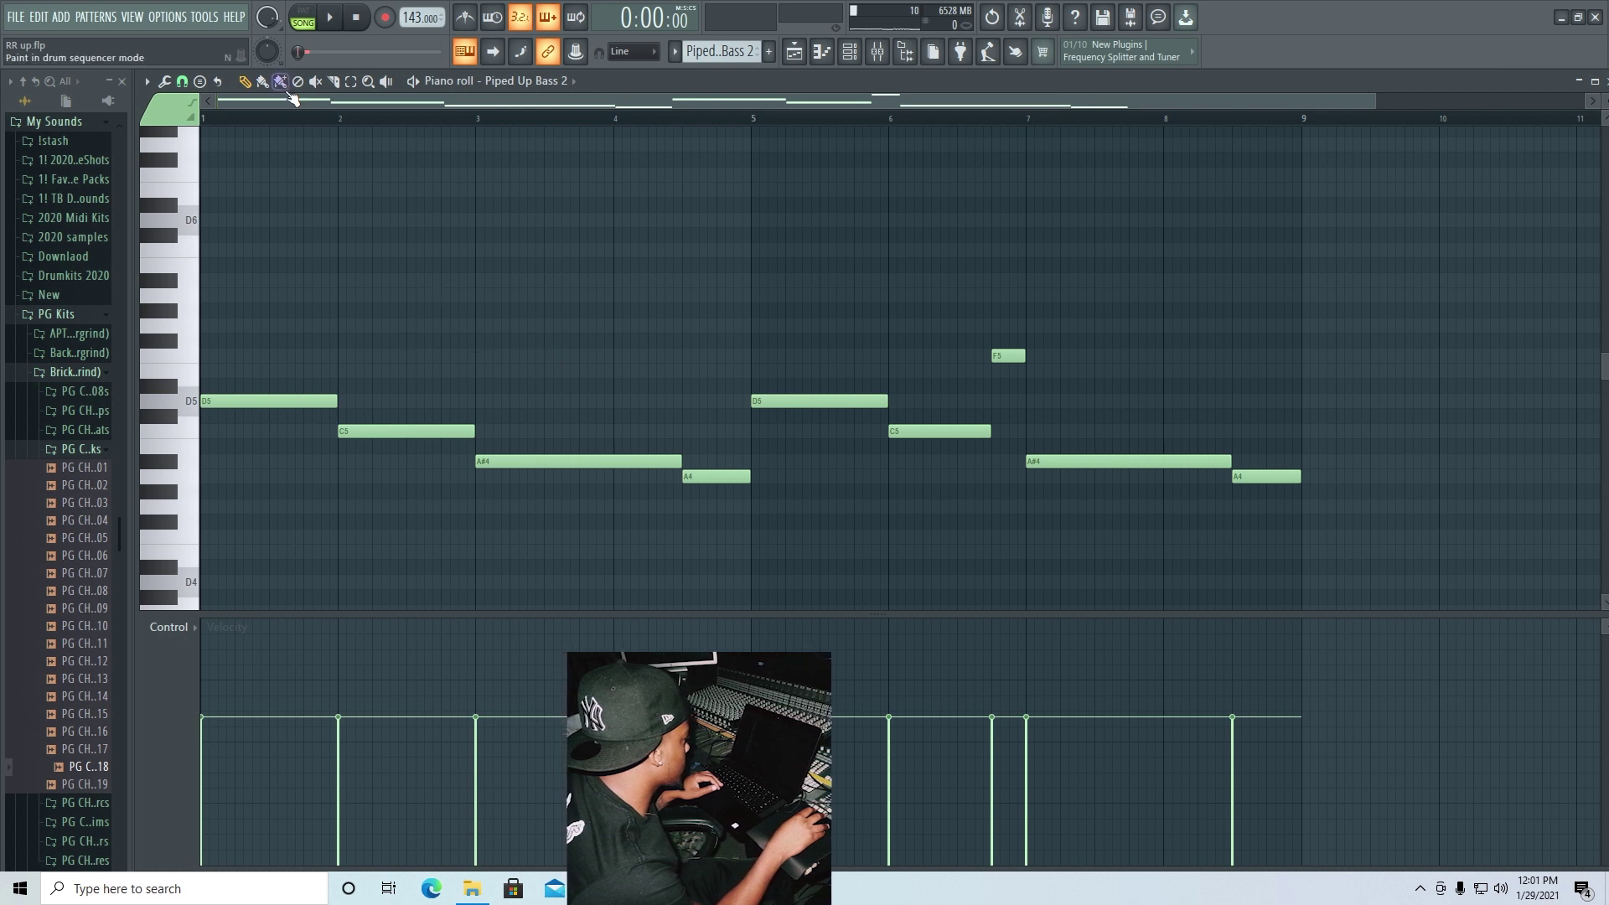
{"action": "key", "text": "space"}
{"action": "left_click", "coordinate": [869, 53]}
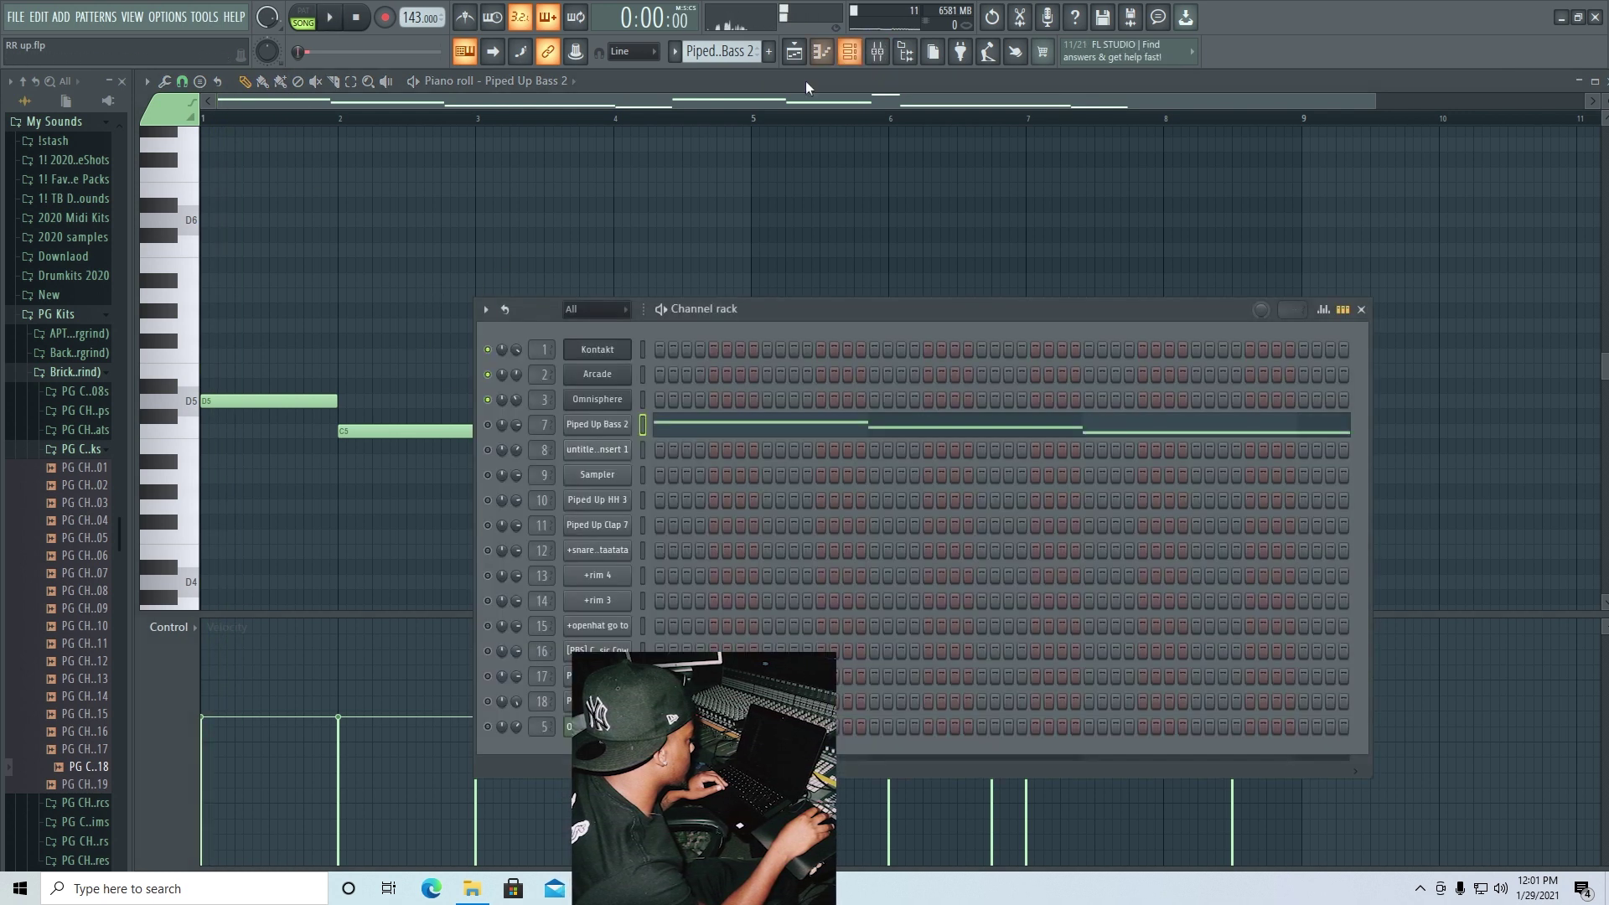
{"action": "key", "text": "F6"}
{"action": "key", "text": "space"}
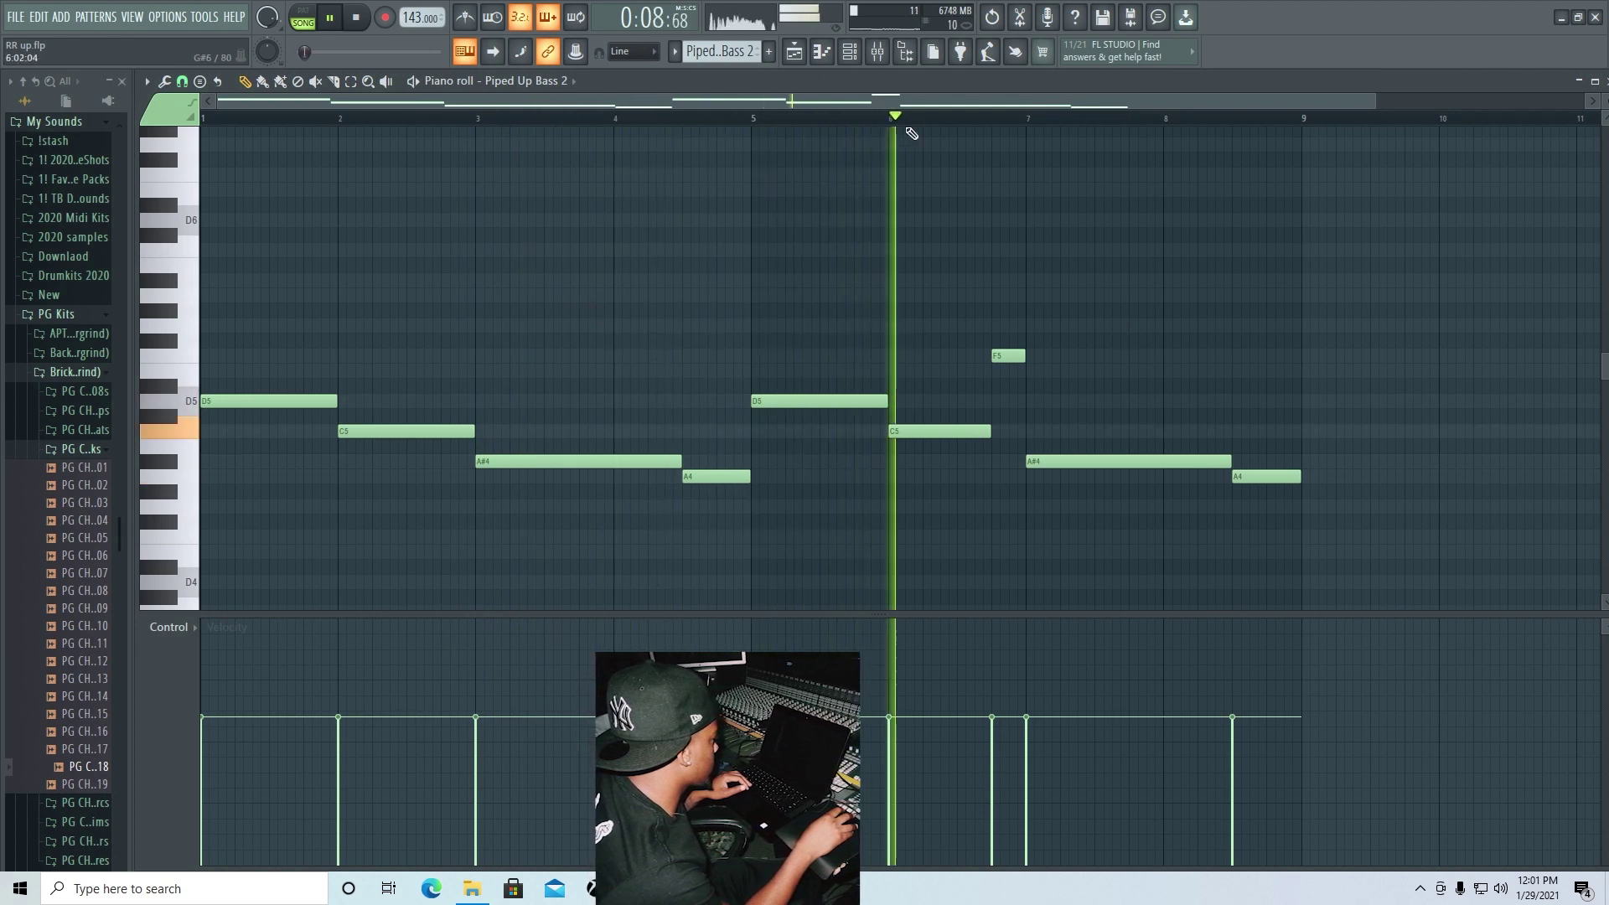
{"action": "scroll", "coordinate": [989, 143], "scroll_direction": "right", "scroll_amount": 1}
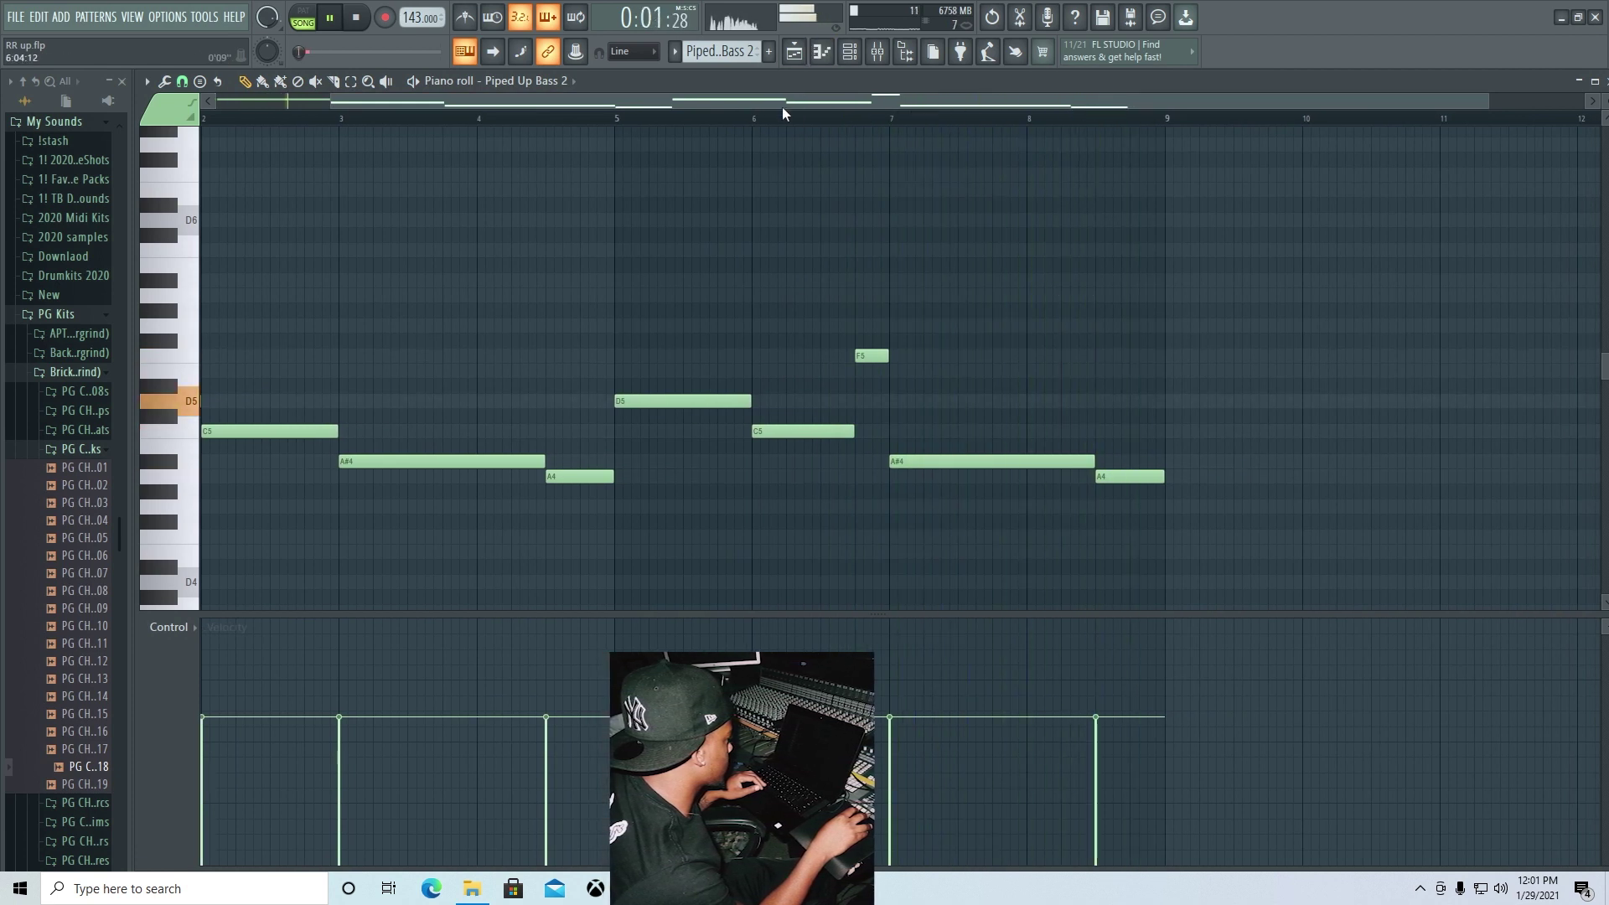
{"action": "left_click", "coordinate": [801, 56]}
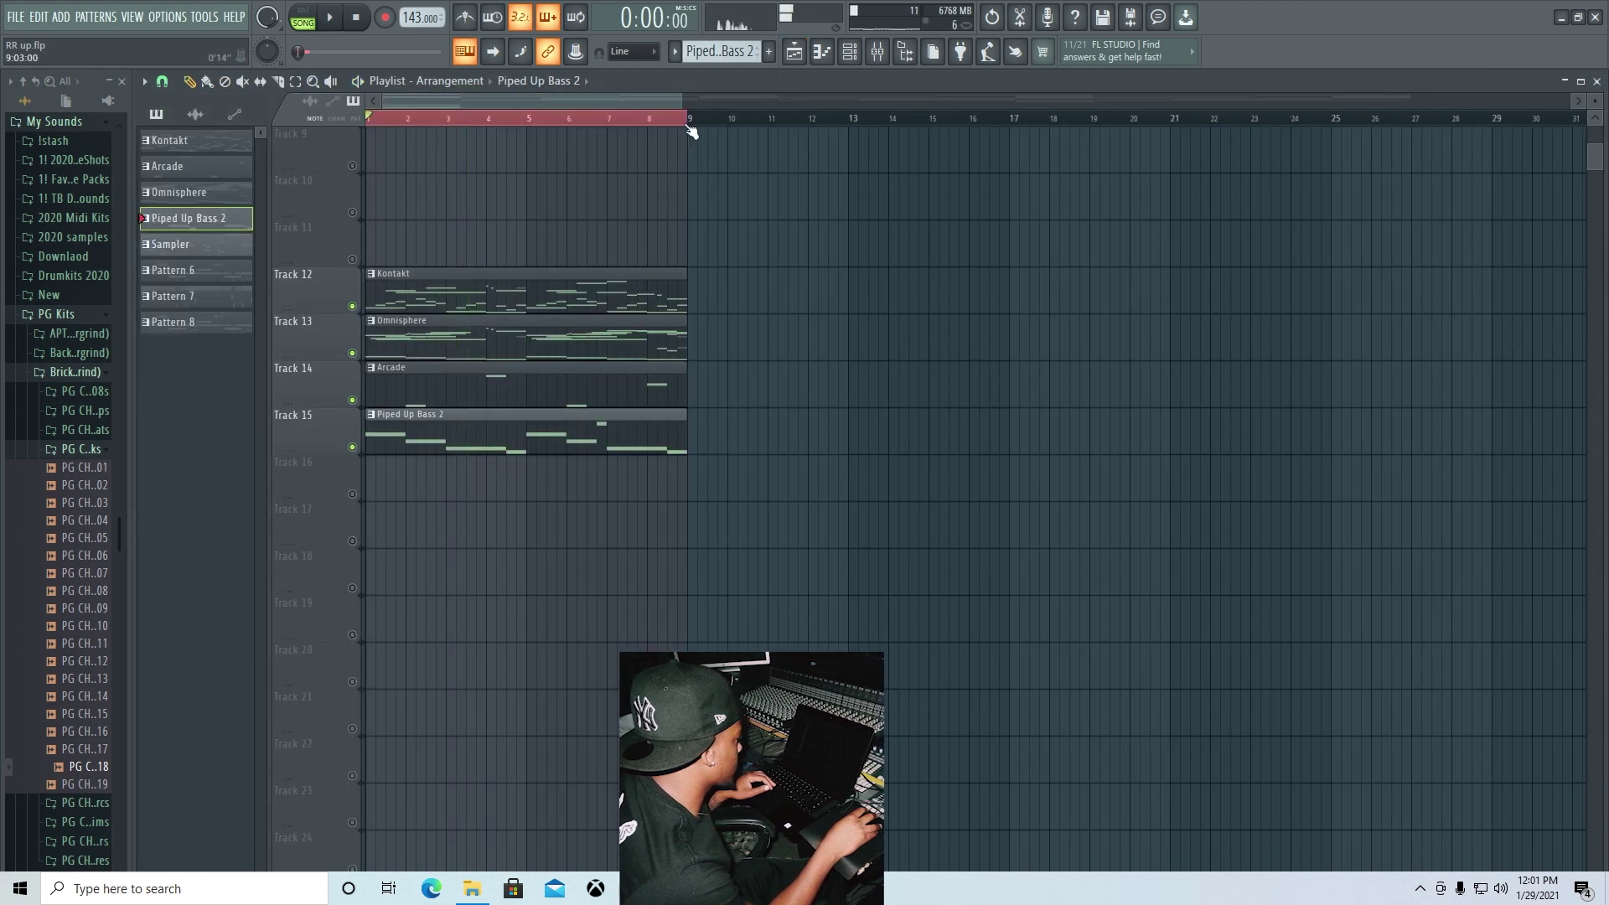
- Check the recorded audio clip on Track 16, then scroll the channel rack's pattern selector to Sampler
{"action": "scroll", "coordinate": [503, 564], "scroll_direction": "up", "scroll_amount": 1}
{"action": "scroll", "coordinate": [506, 570], "scroll_direction": "down", "scroll_amount": 1}
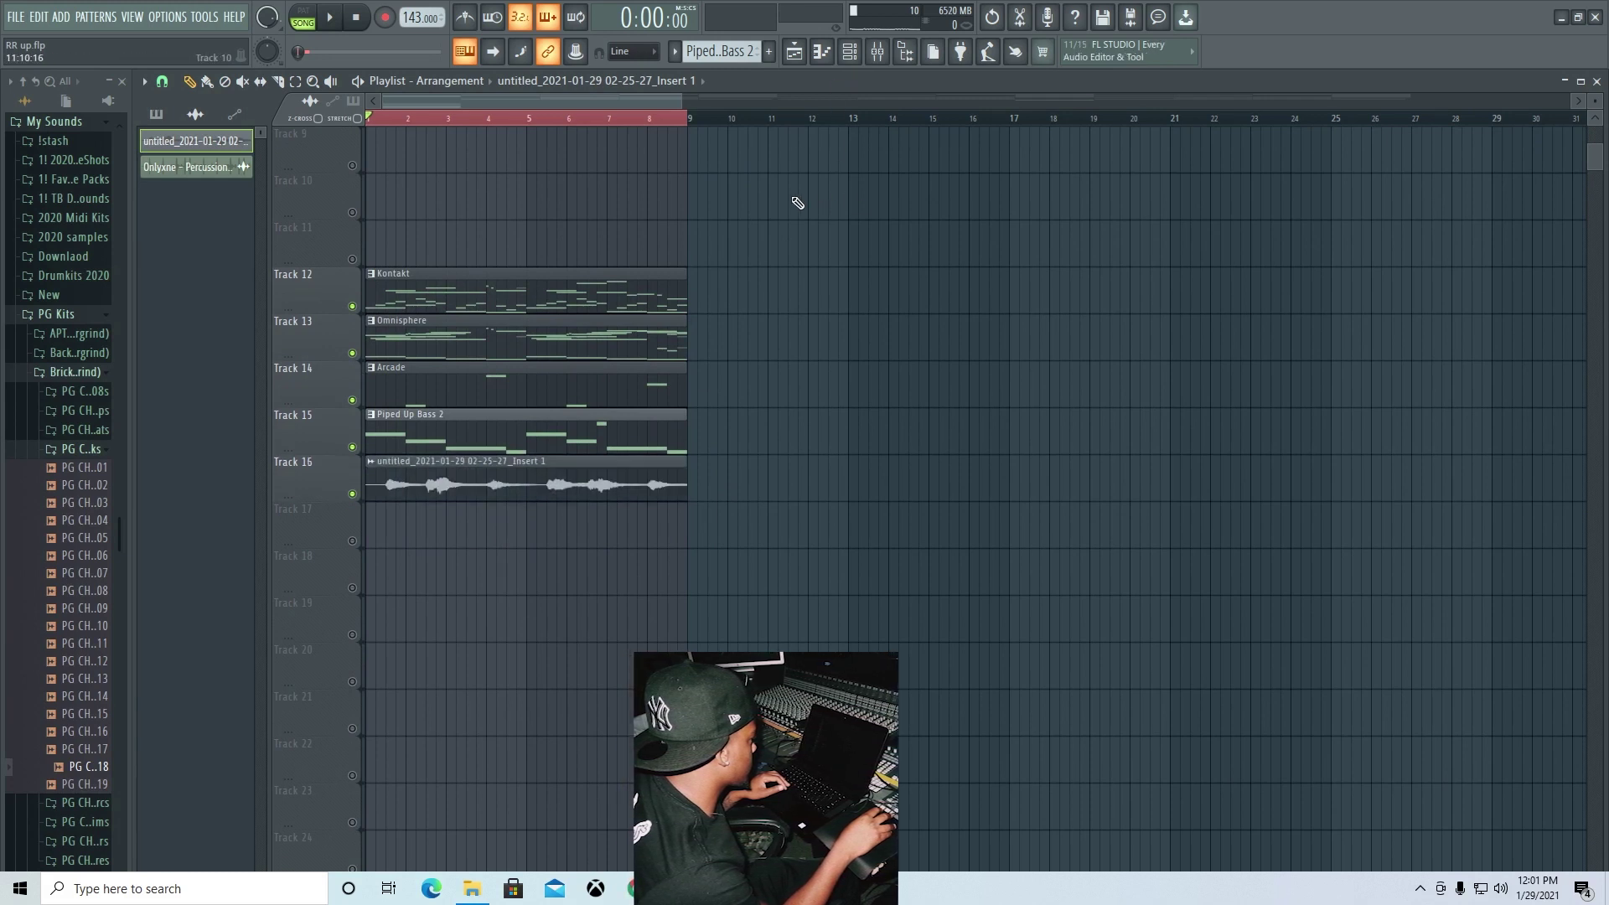
{"action": "left_click", "coordinate": [850, 52]}
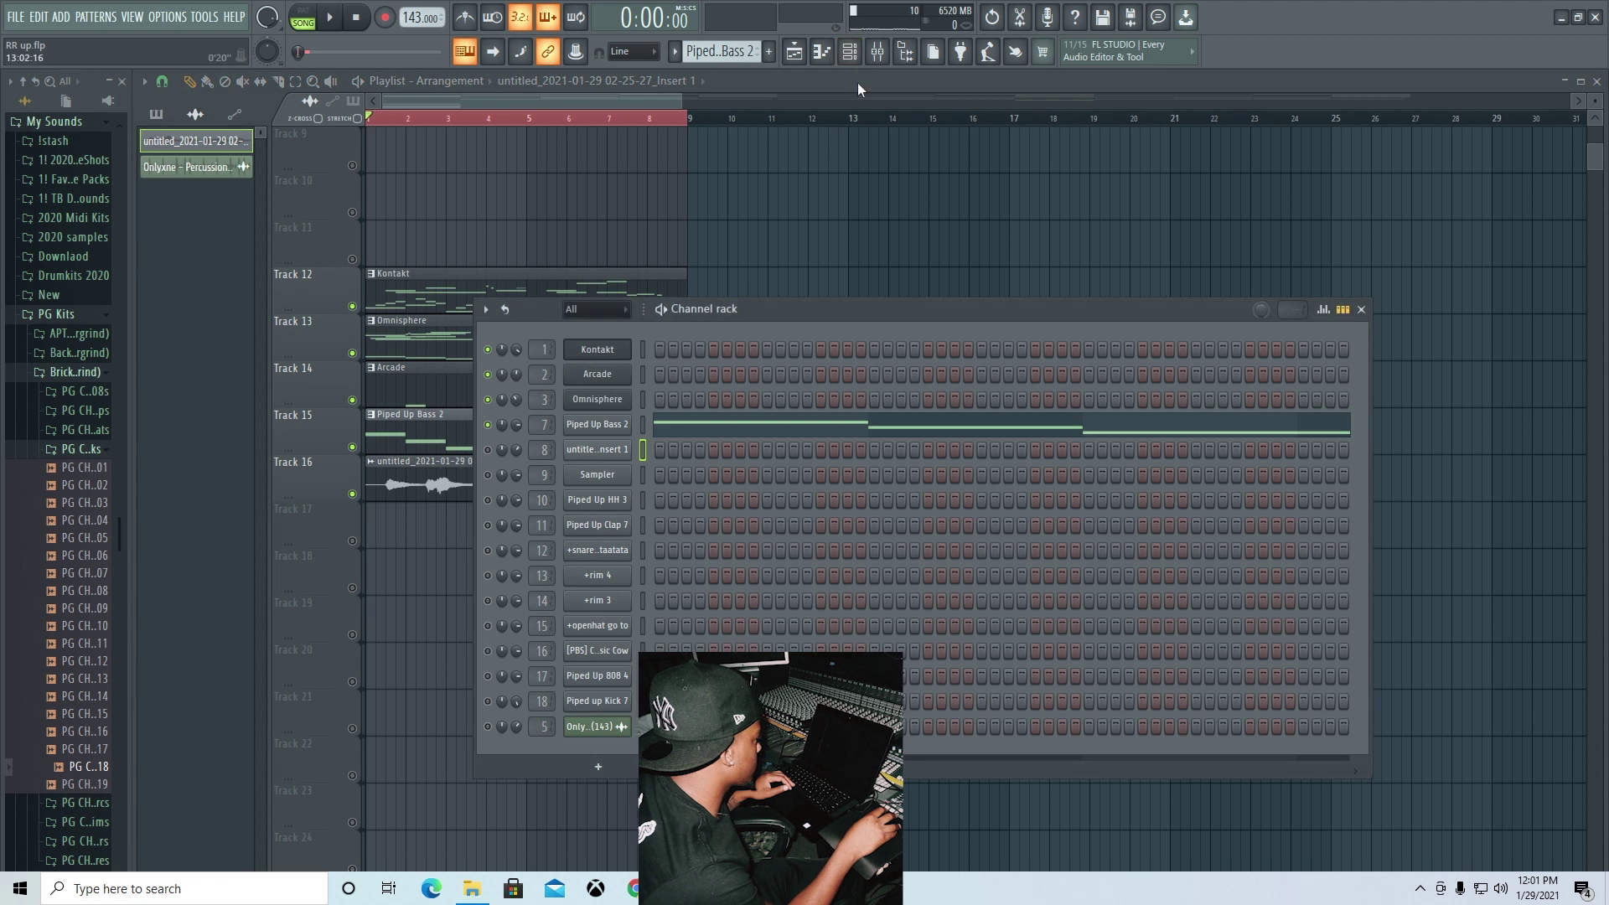
{"action": "scroll", "coordinate": [719, 54], "scroll_direction": "up", "scroll_amount": 3}
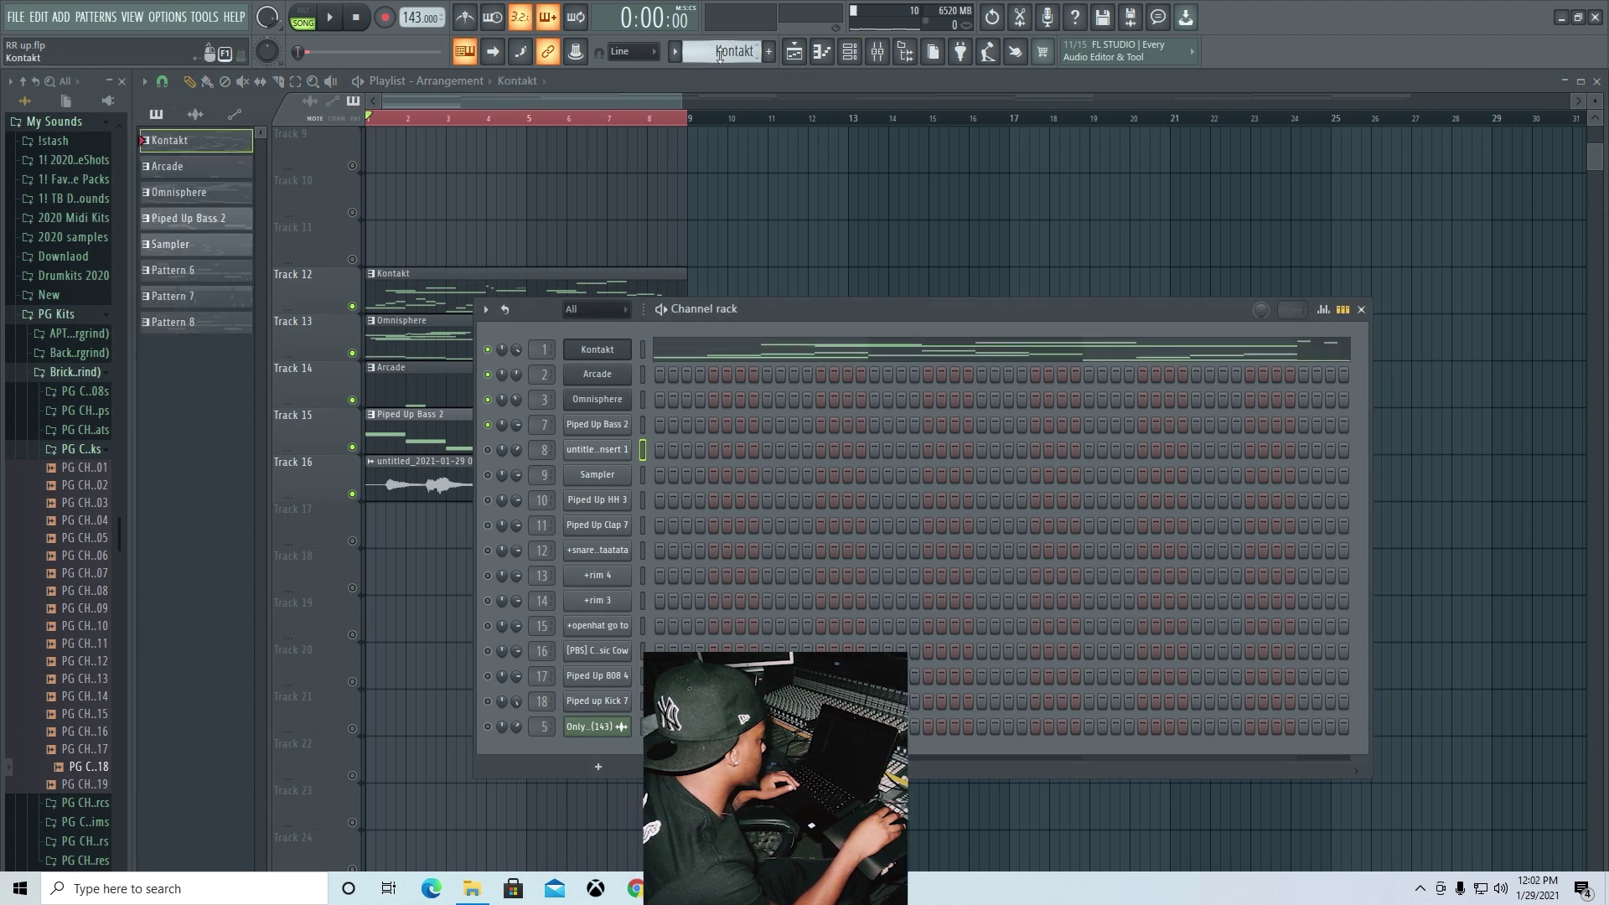
{"action": "scroll", "coordinate": [719, 54], "scroll_direction": "down", "scroll_amount": 4}
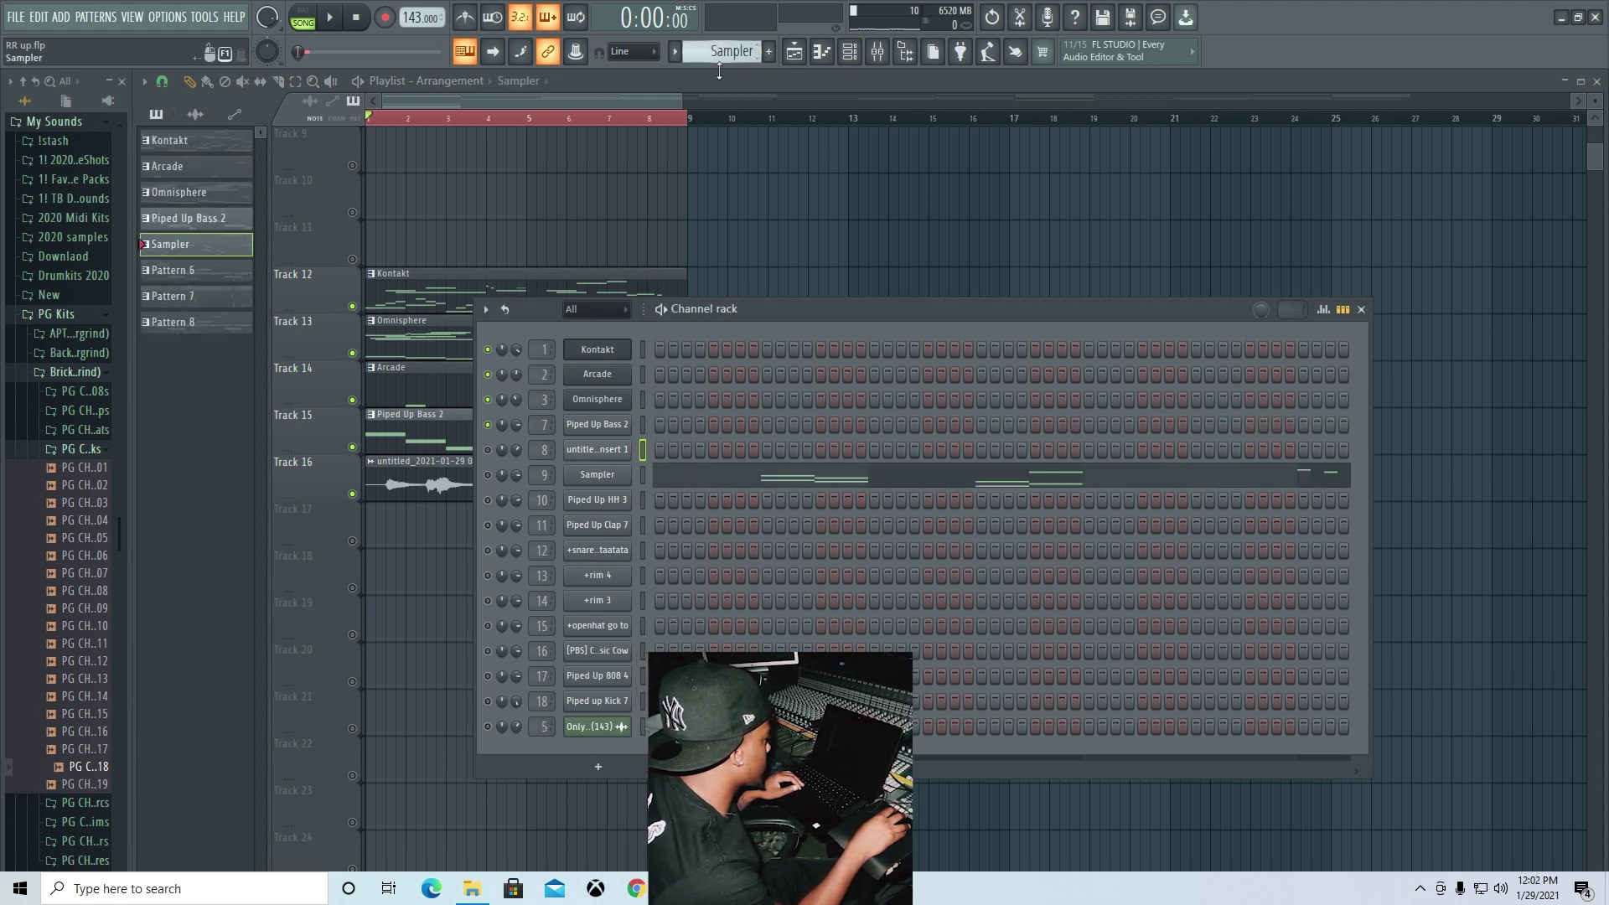
- Select the Omnisphere channel alongside Sampler so it gets the Sampler melody, then view its notes
{"action": "left_click", "coordinate": [686, 483]}
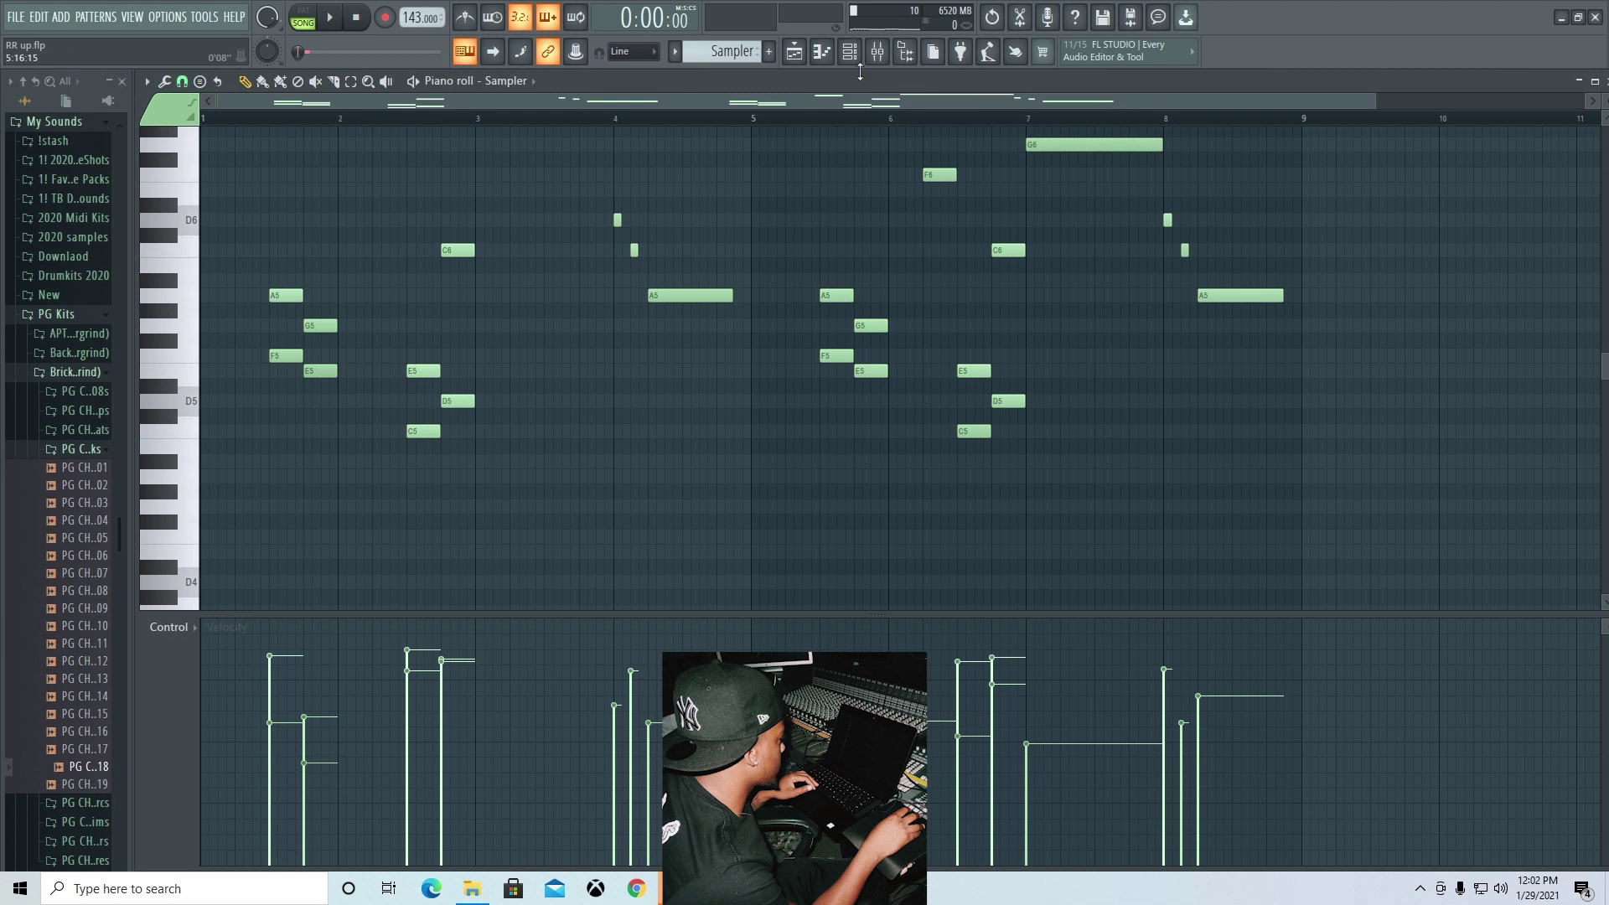
{"action": "left_click", "coordinate": [849, 51]}
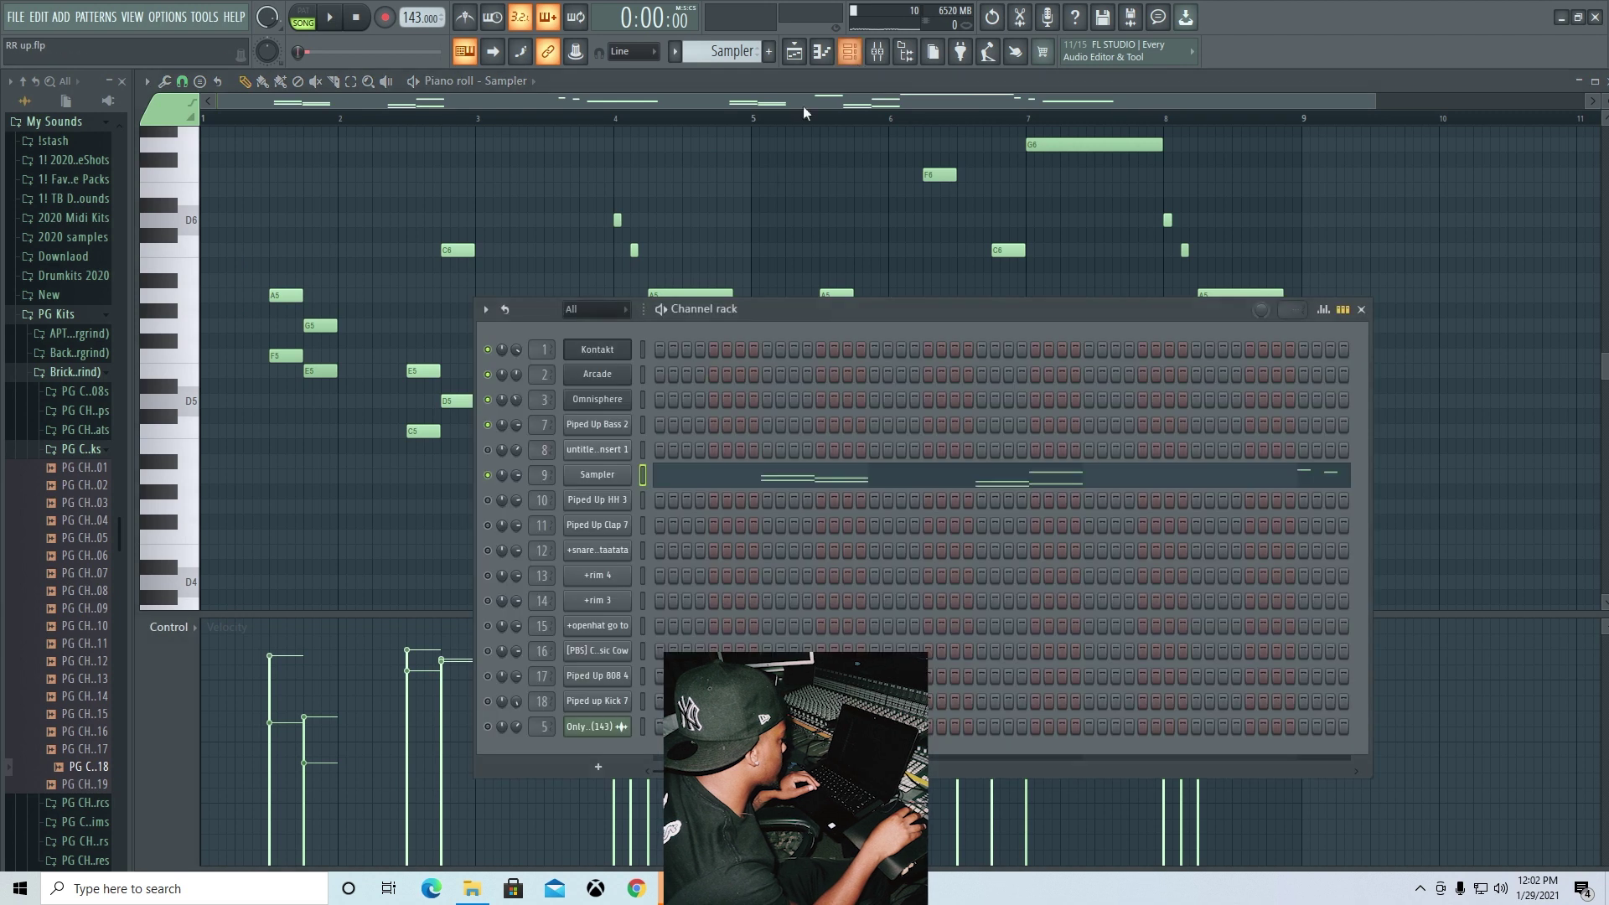
{"action": "left_click", "coordinate": [643, 400]}
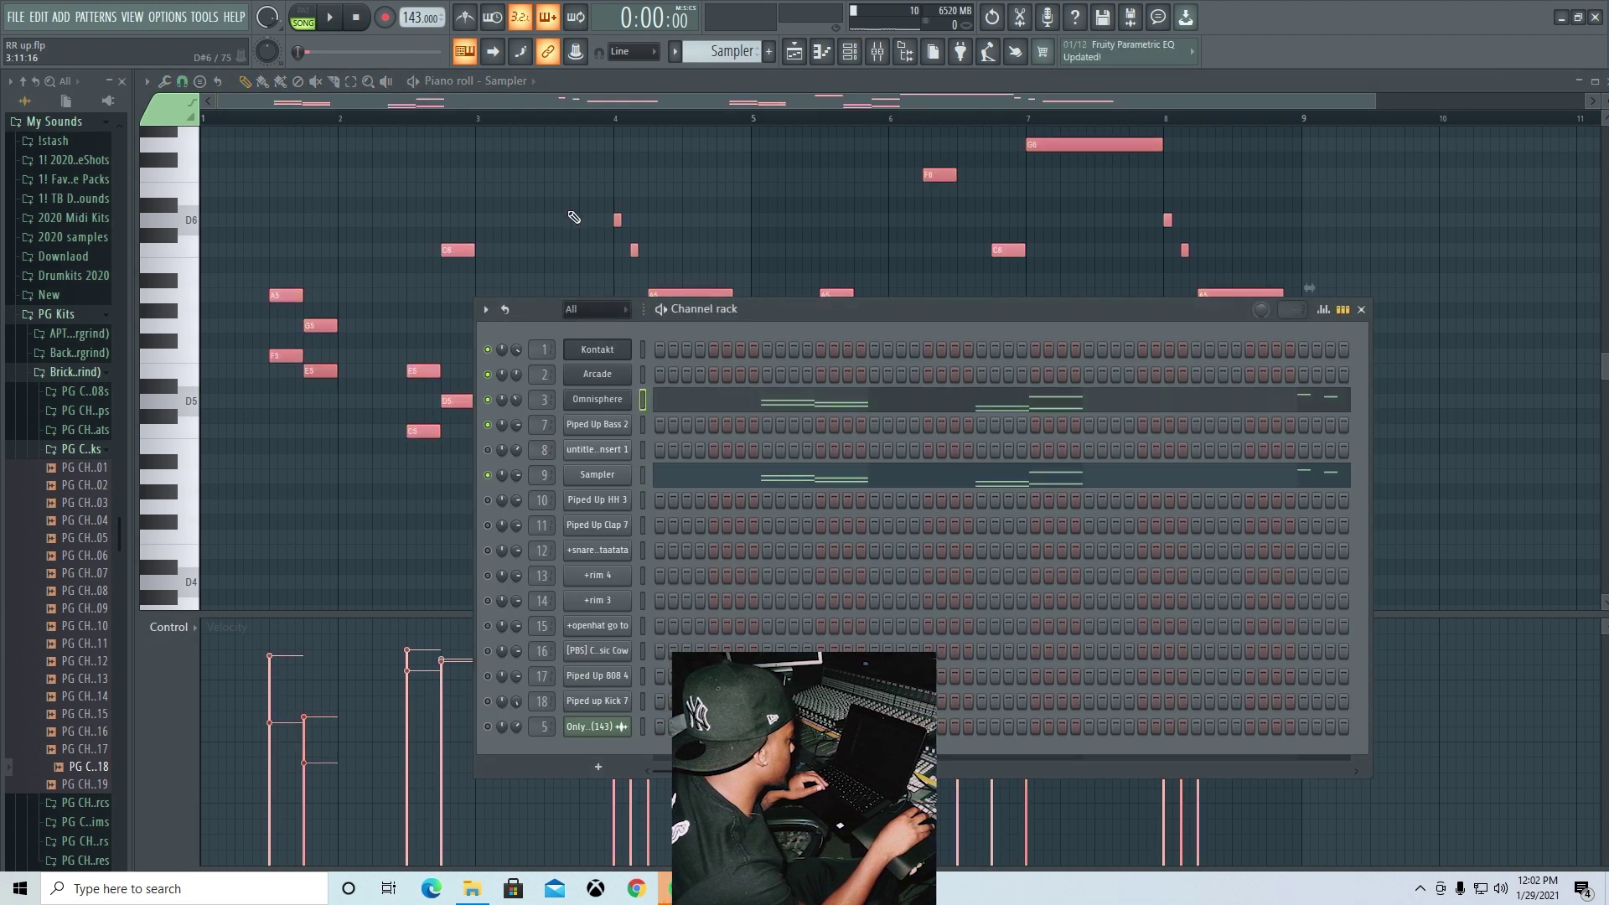
{"action": "left_click", "coordinate": [704, 407]}
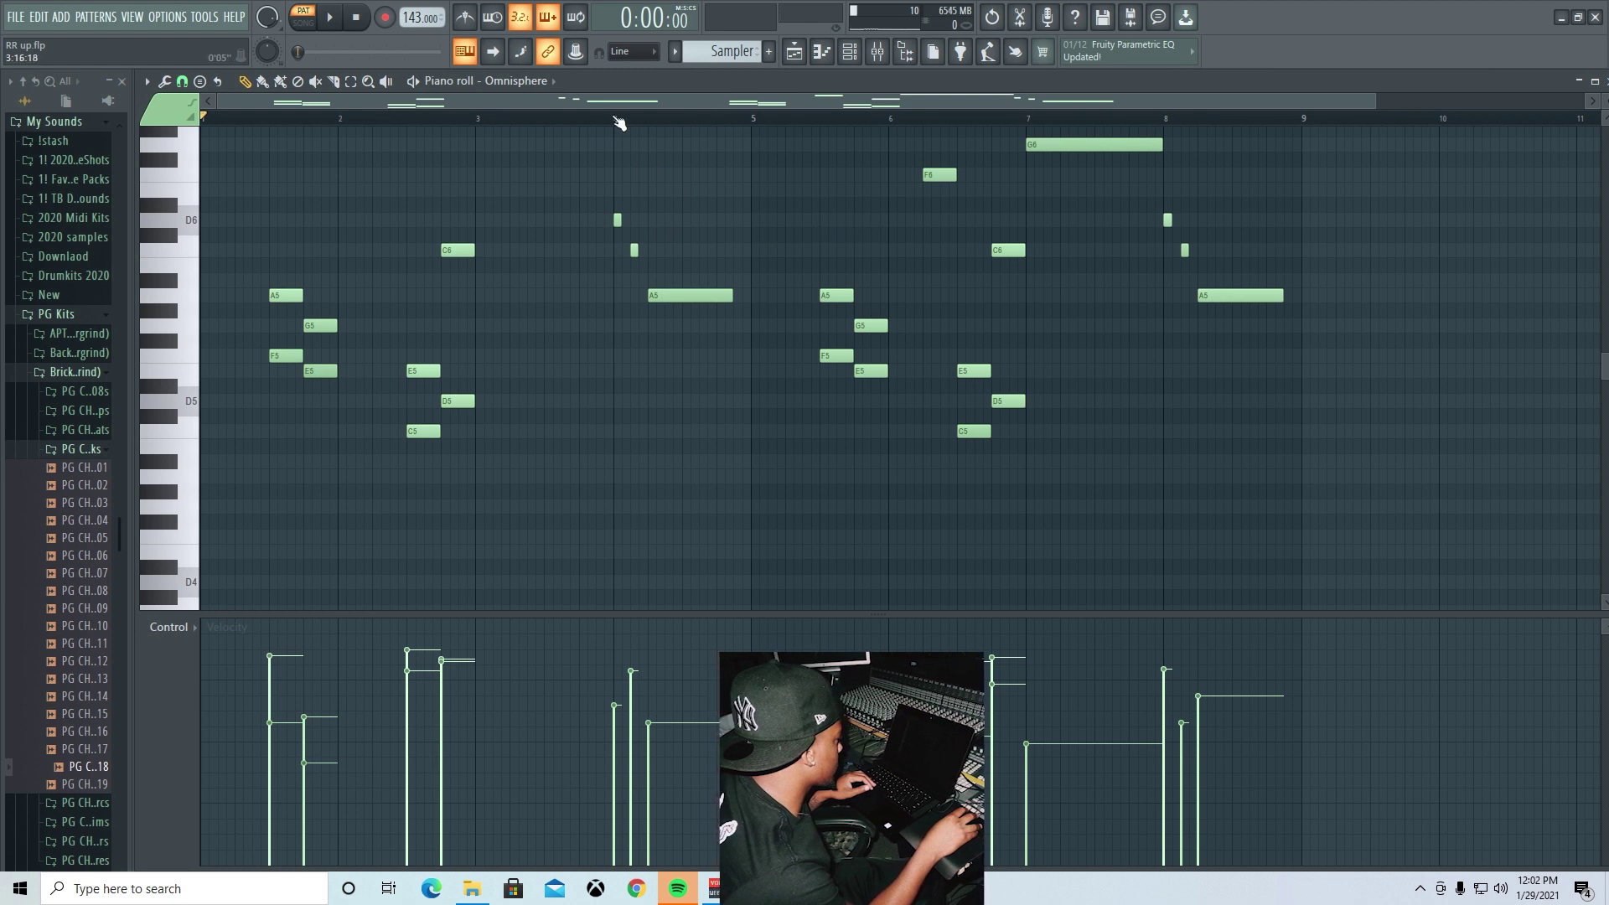
- Play back the Omnisphere melody, then open and close the Mixer
{"action": "key", "text": "space"}
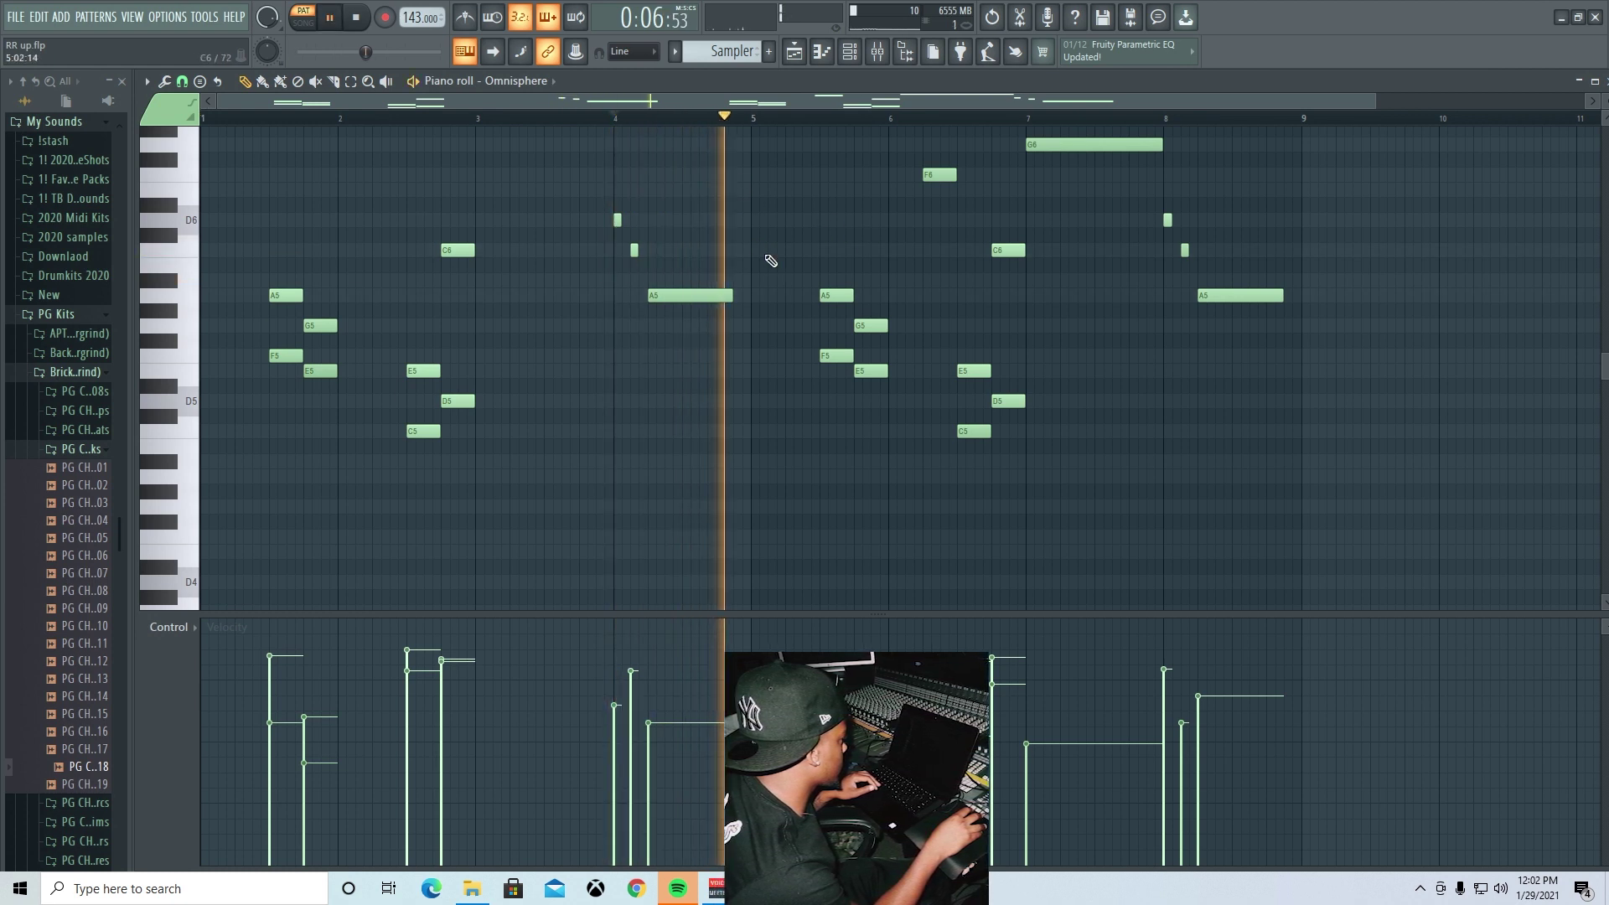
{"action": "key", "text": "space"}
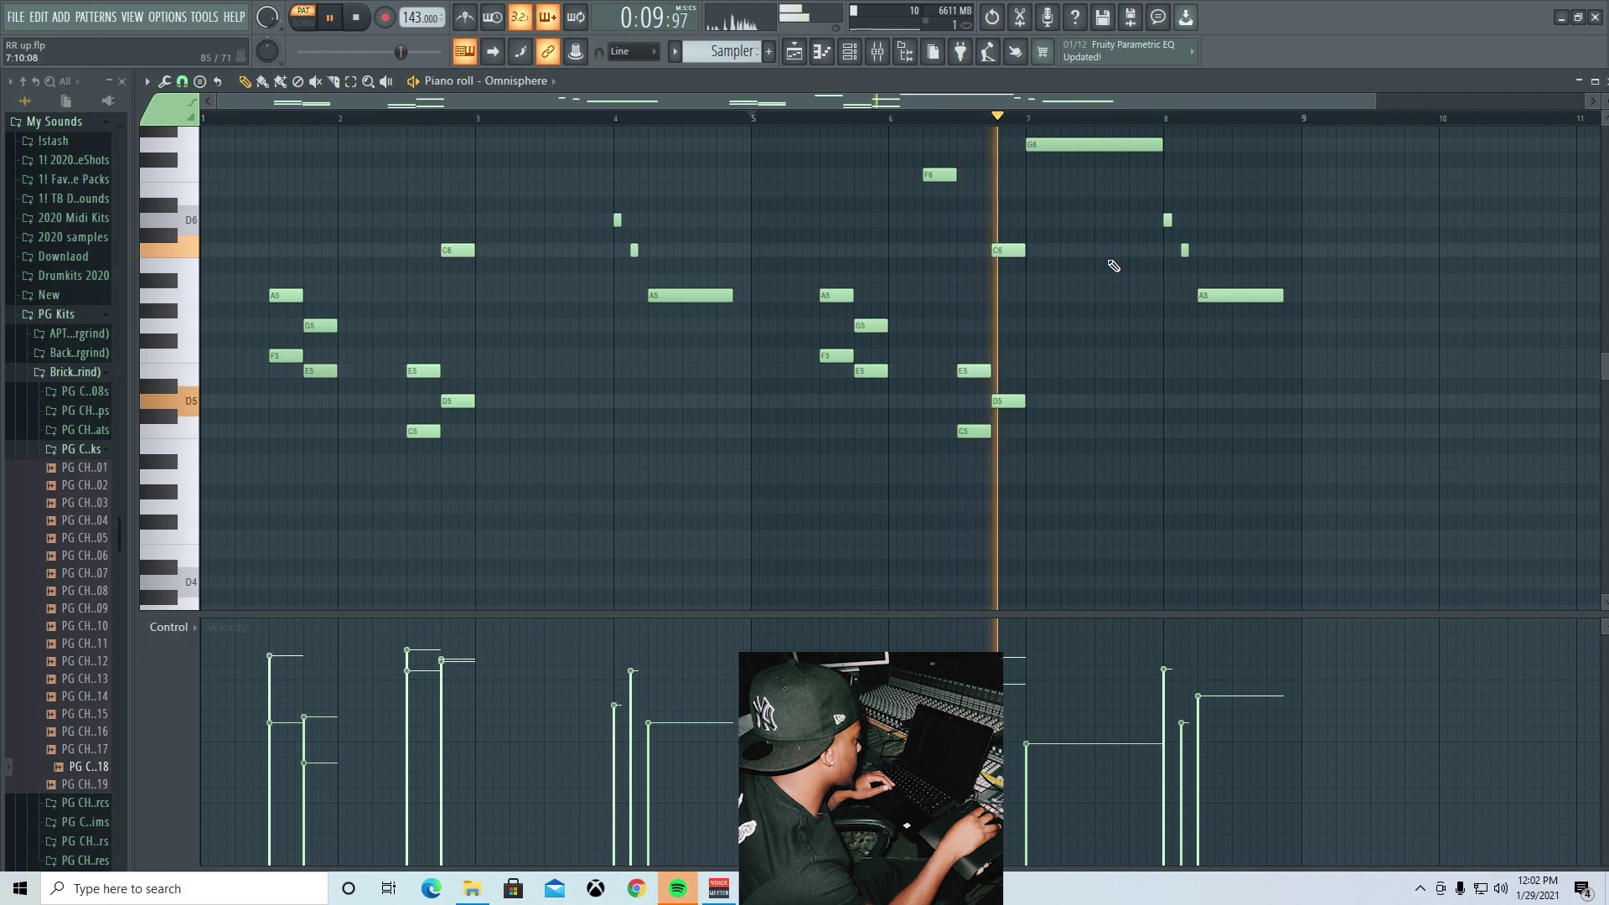
{"action": "key", "text": "space"}
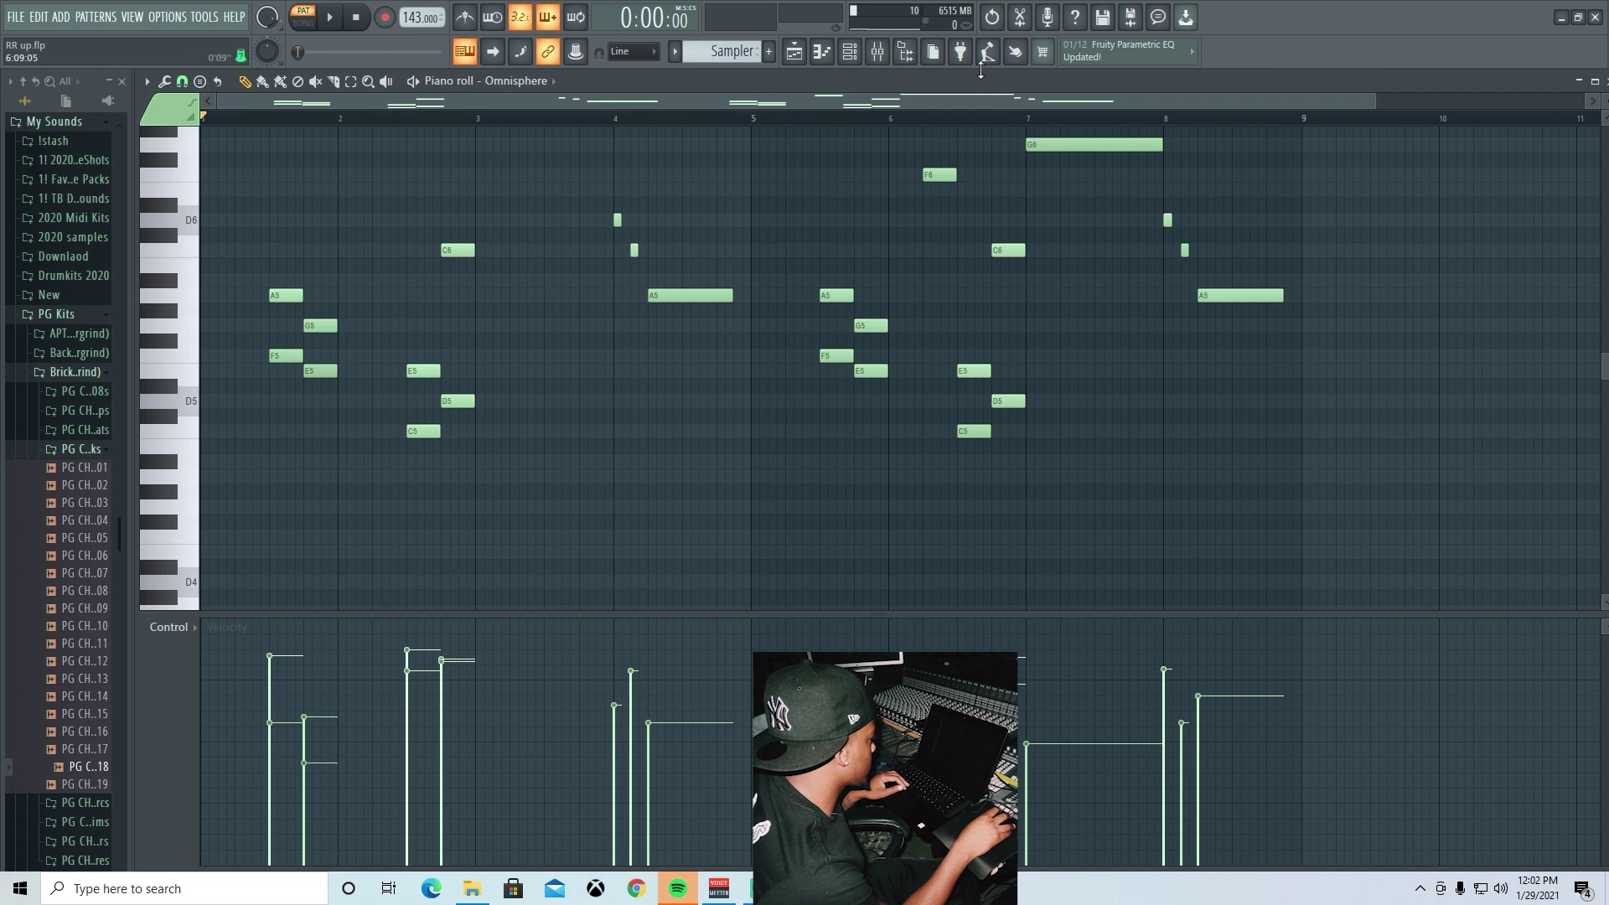
{"action": "left_click", "coordinate": [888, 57]}
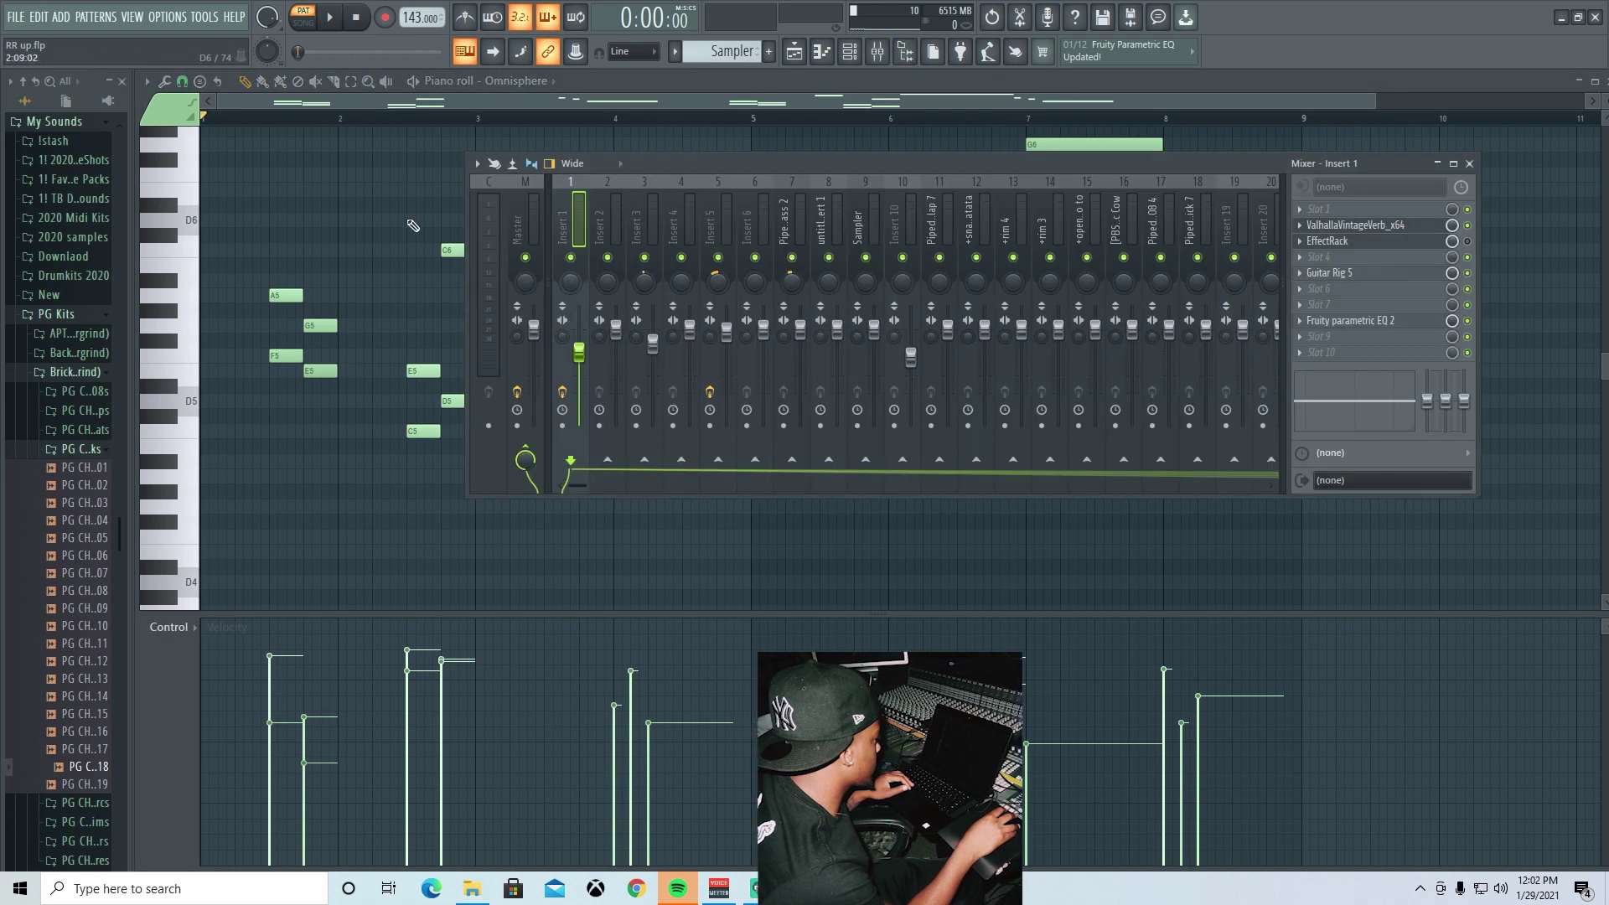
{"action": "key", "text": "F9"}
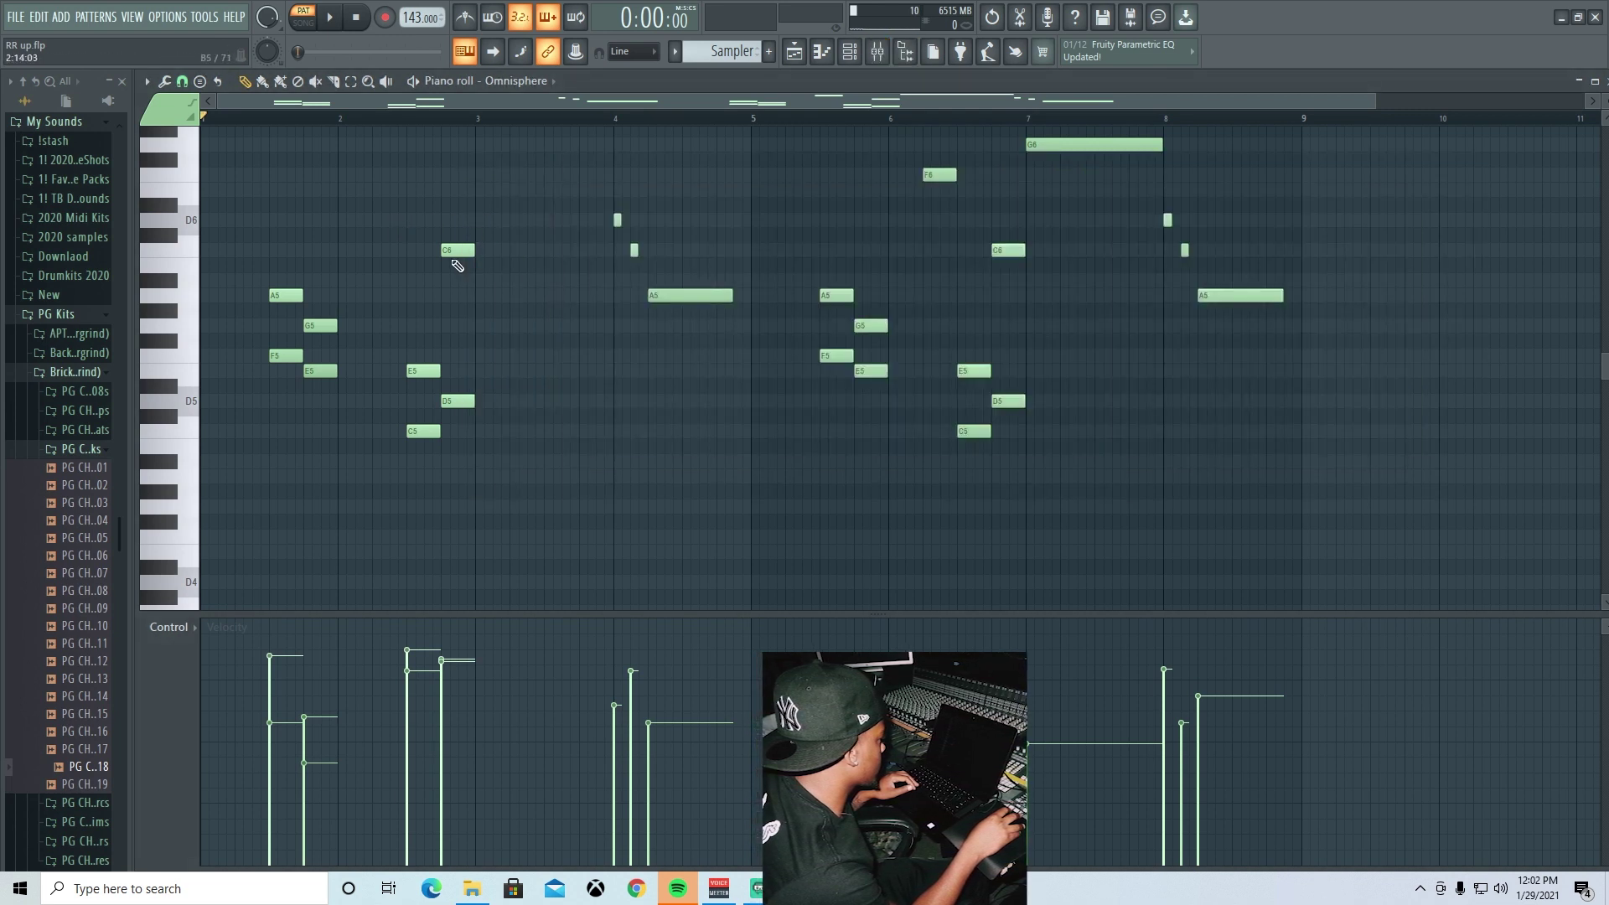
{"action": "left_click", "coordinate": [795, 53]}
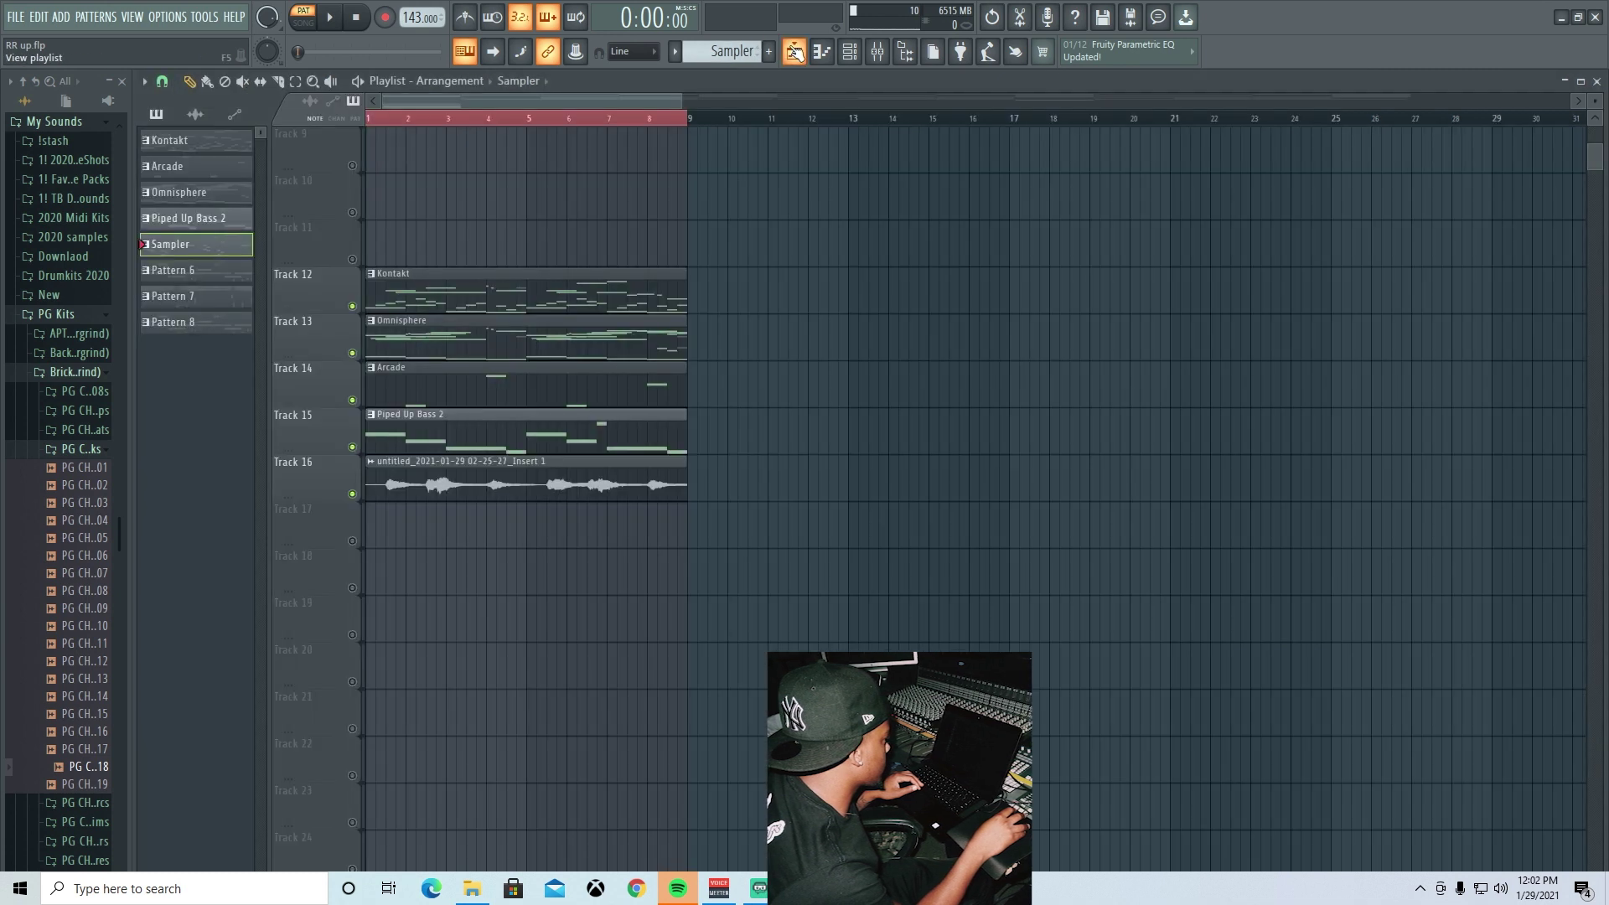
{"action": "right_click", "coordinate": [360, 499]}
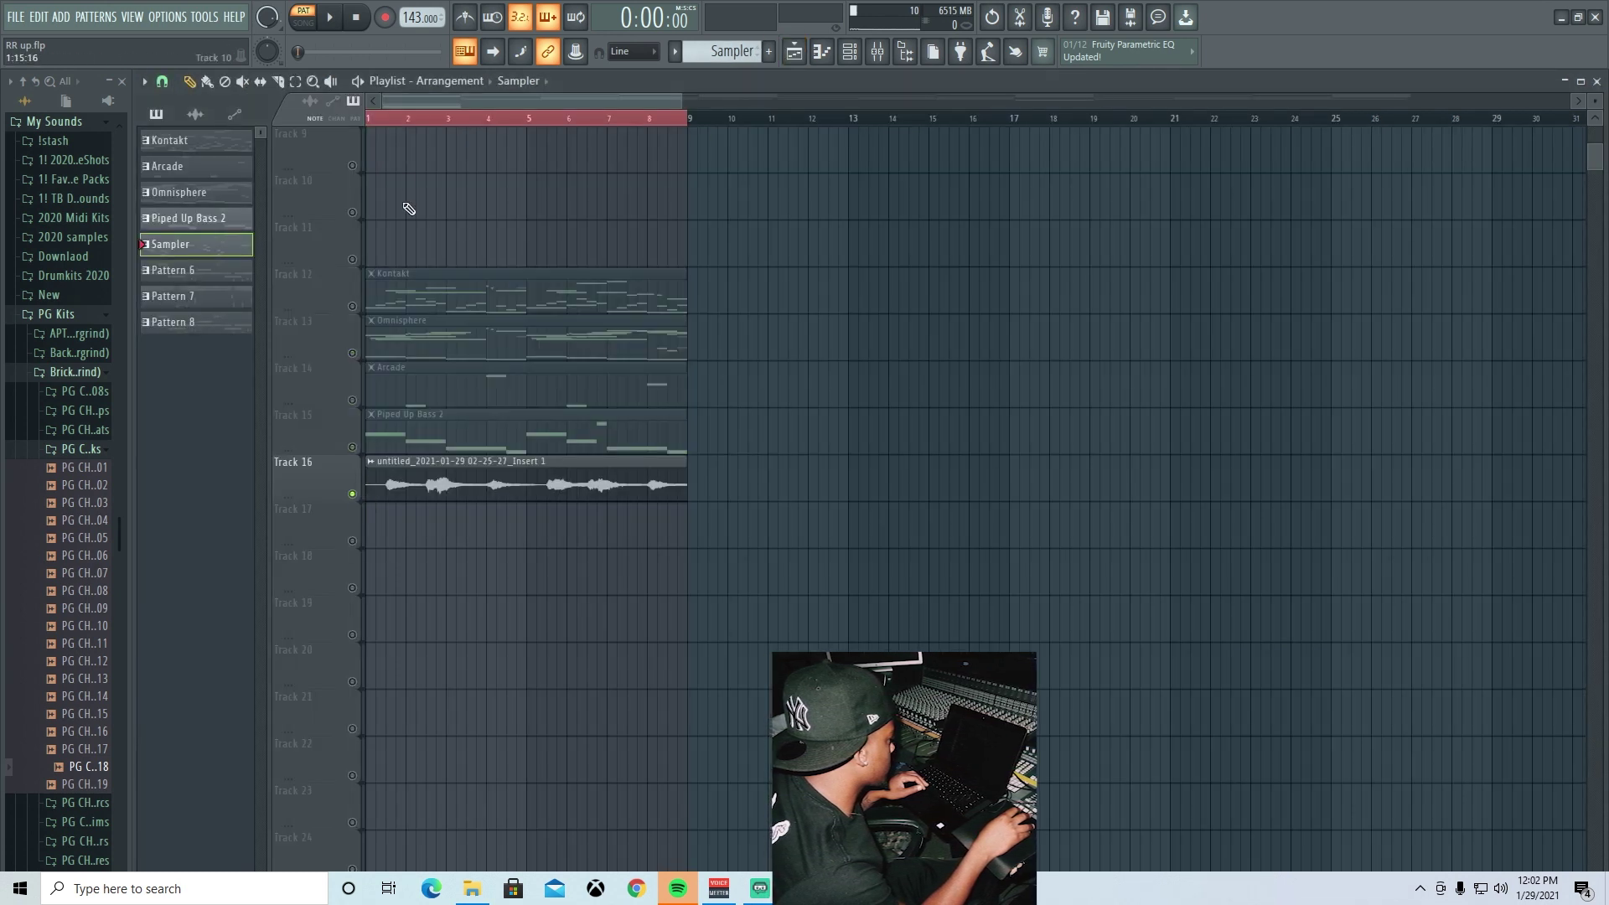
{"action": "scroll", "coordinate": [394, 167], "scroll_direction": "down", "scroll_amount": 2}
{"action": "key", "text": "space"}
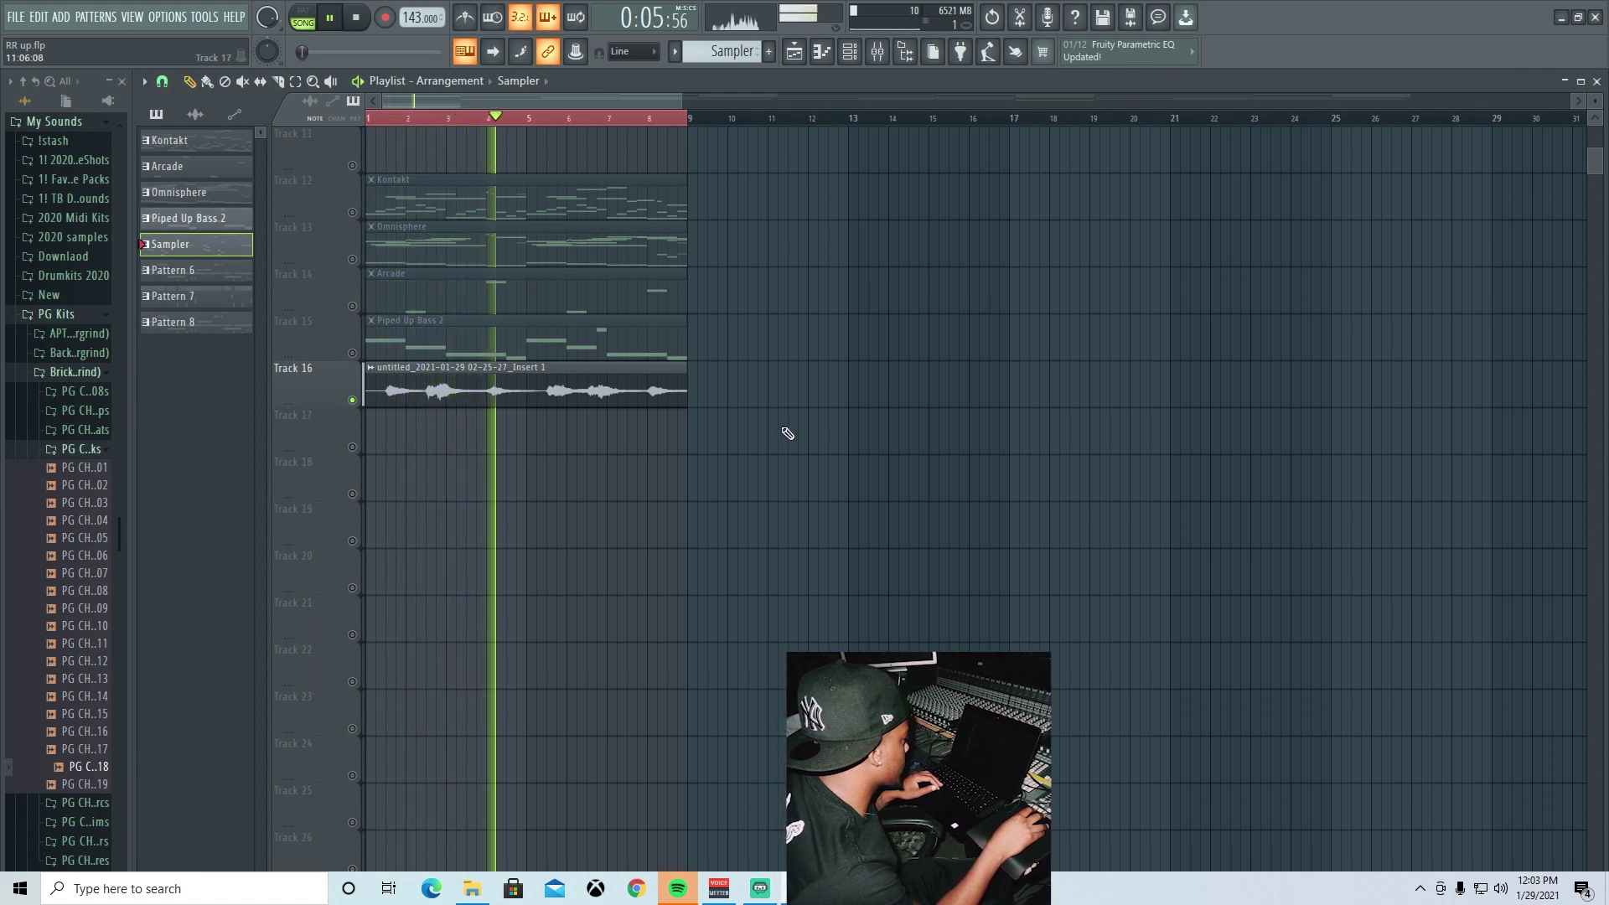
{"action": "double_click", "coordinate": [582, 391]}
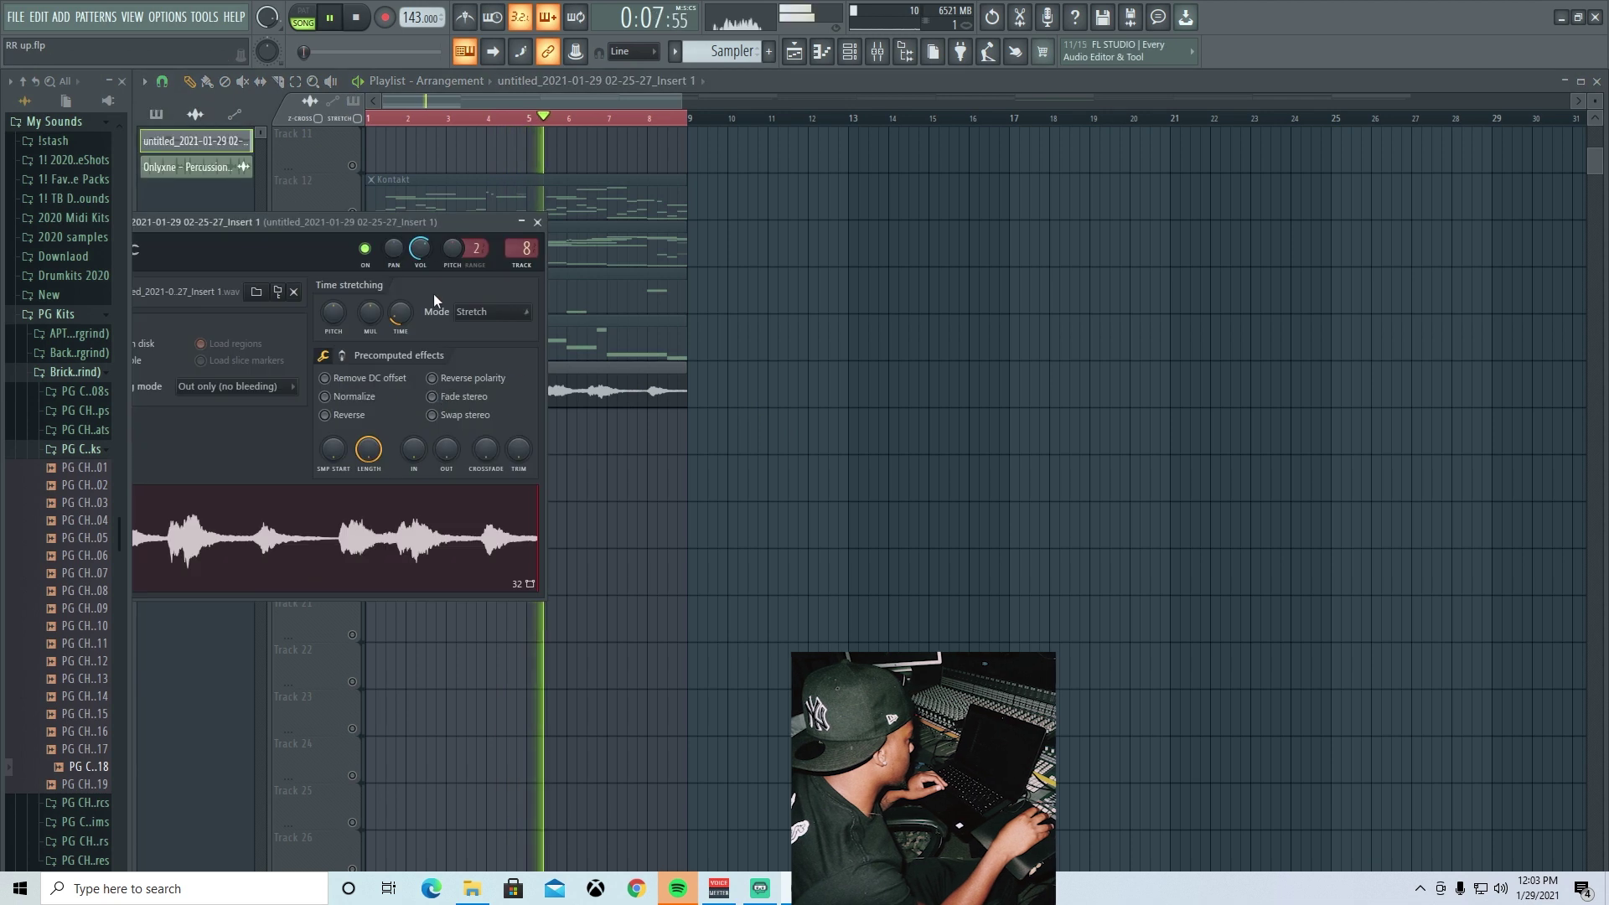
{"action": "key", "text": "Escape"}
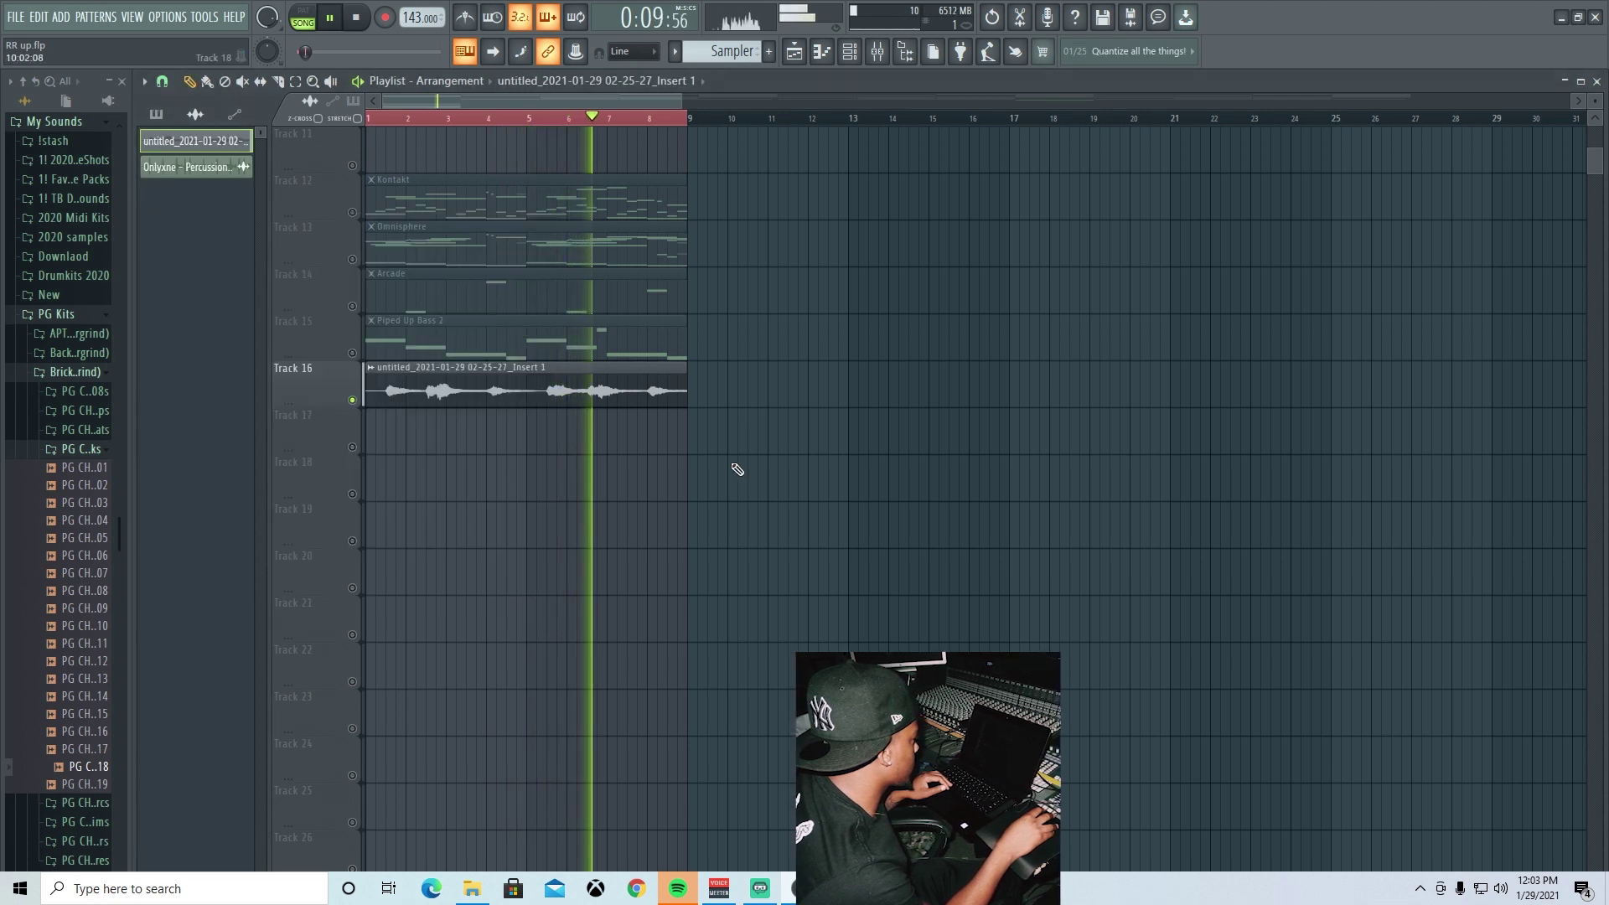
{"action": "left_click", "coordinate": [352, 353]}
{"action": "left_click", "coordinate": [352, 212]}
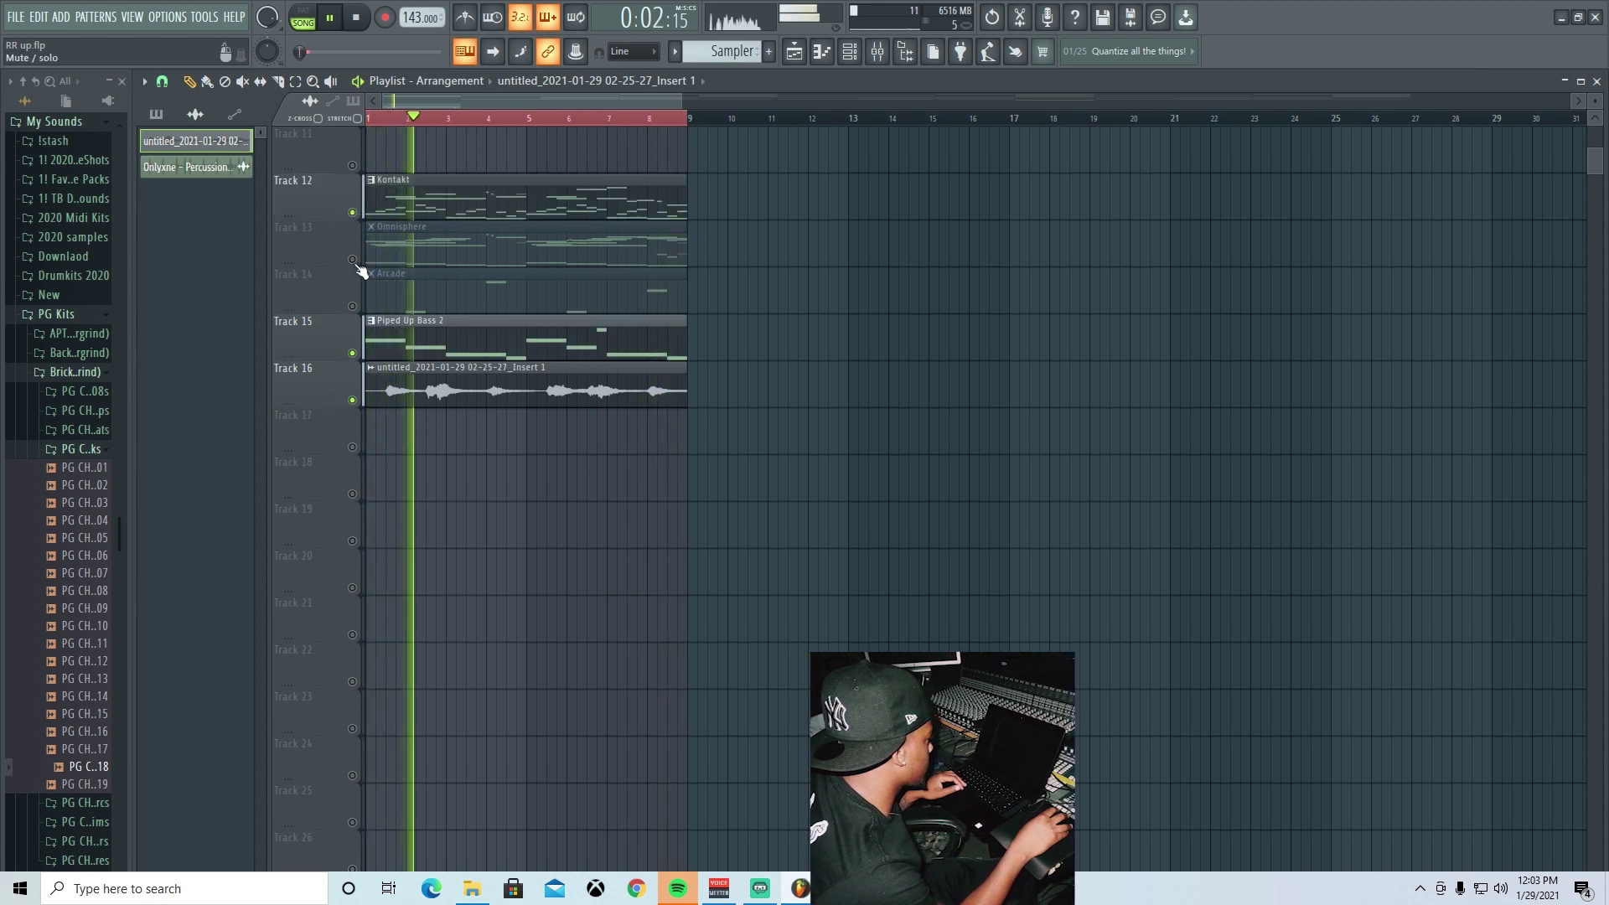
{"action": "left_click", "coordinate": [352, 306]}
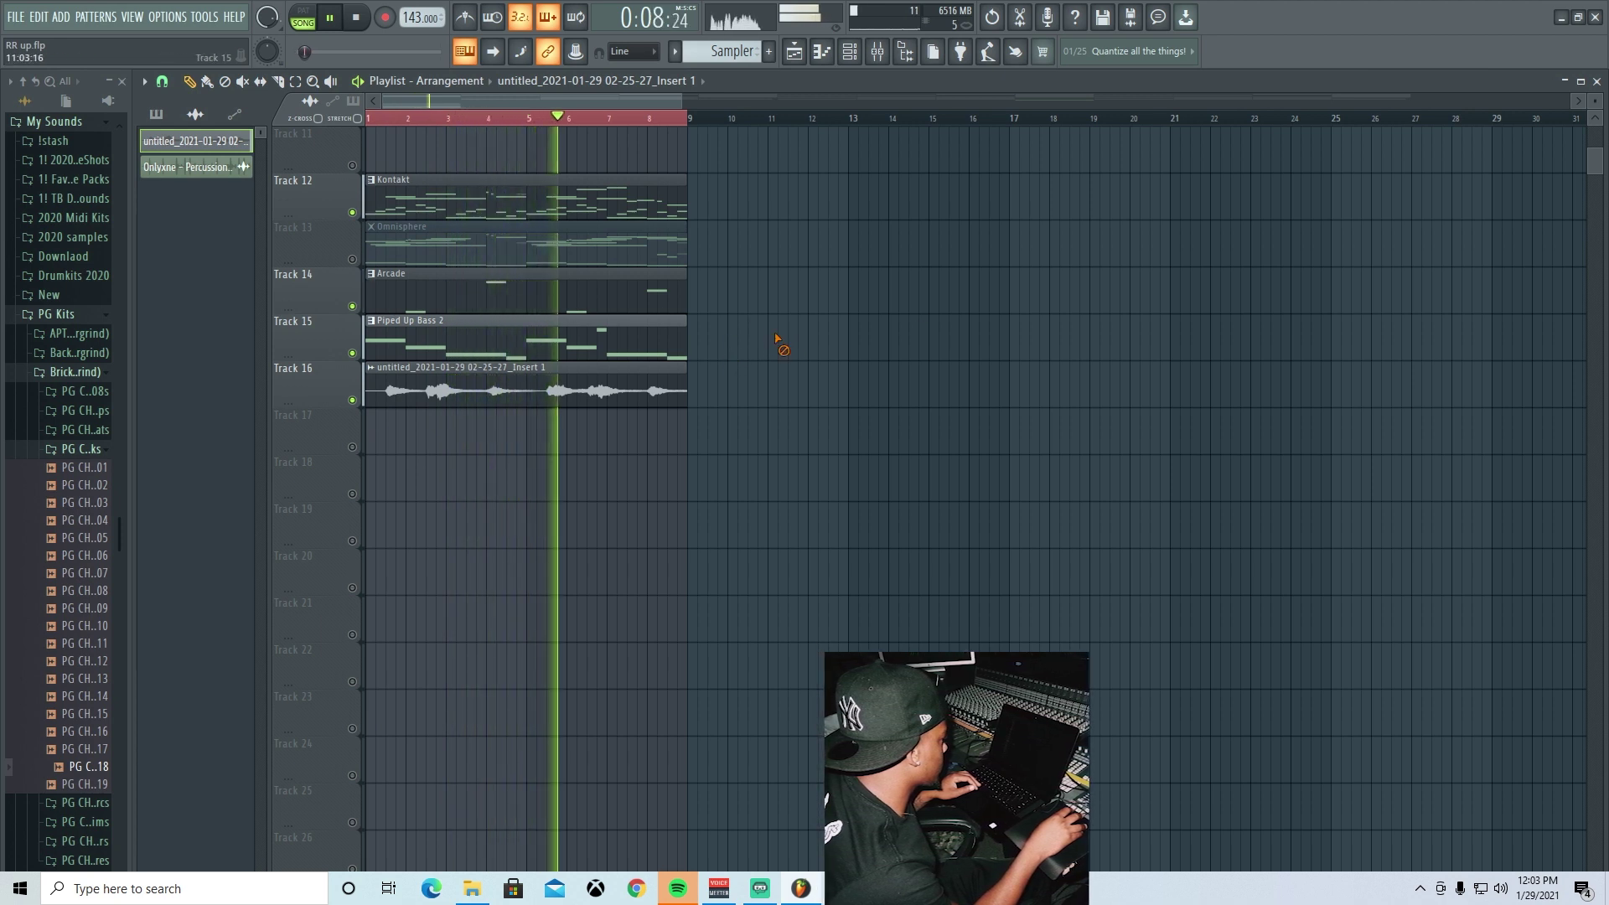
{"action": "left_click", "coordinate": [352, 447]}
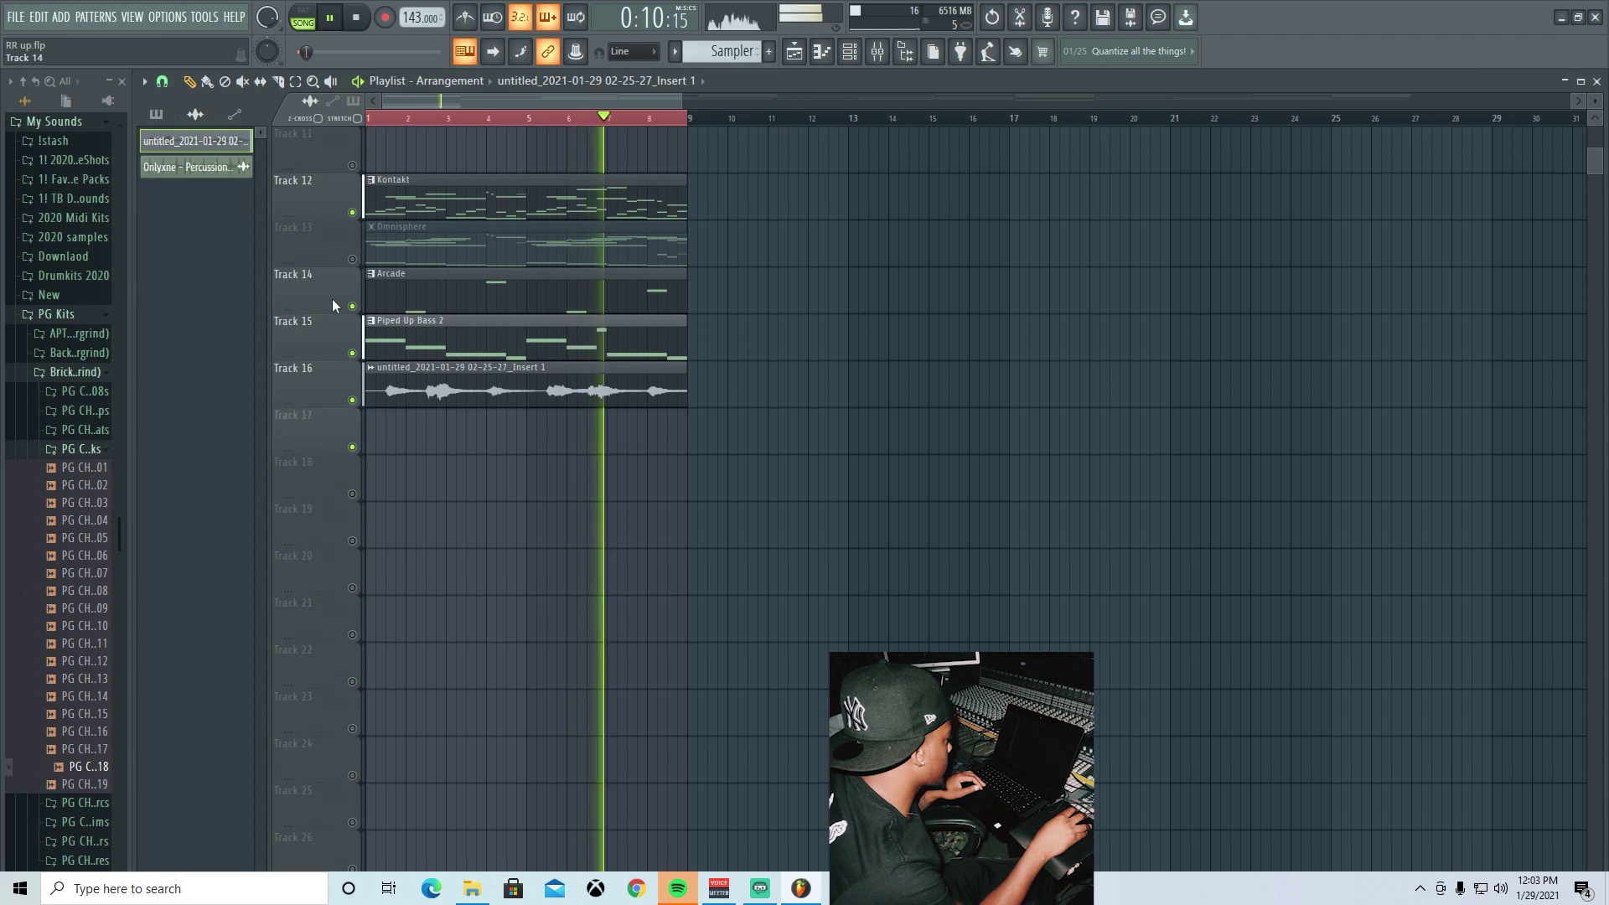
{"action": "left_click", "coordinate": [353, 260]}
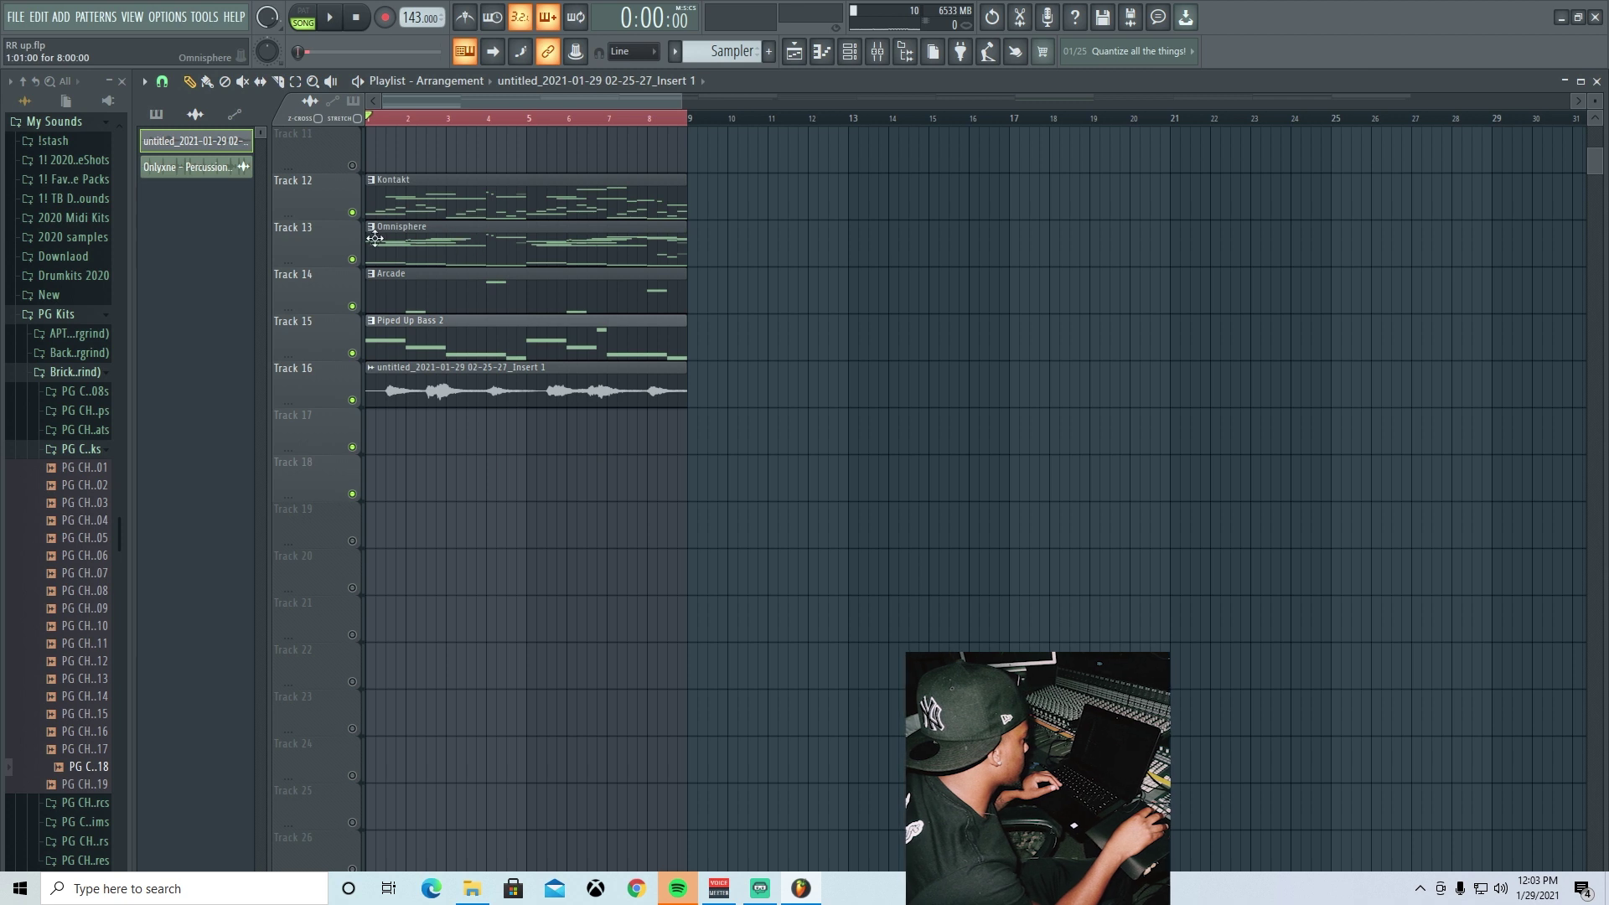
- Open the Omnisphere clip's notes, then return to the Playlist and play the arrangement
{"action": "double_click", "coordinate": [491, 262]}
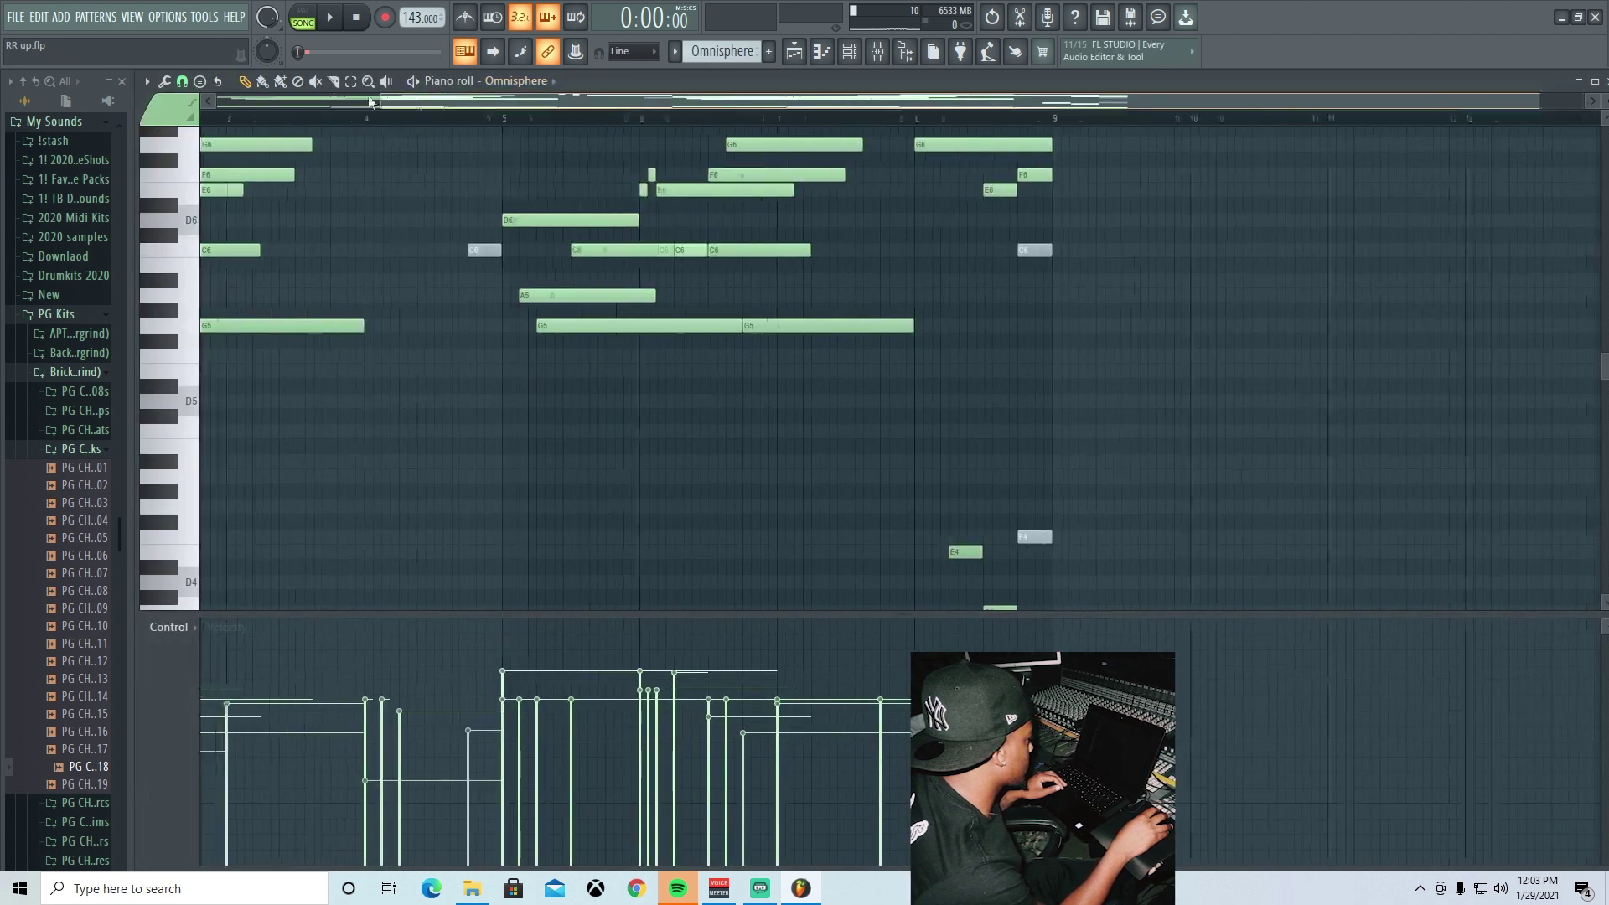
{"action": "scroll", "coordinate": [796, 168], "scroll_direction": "up", "scroll_amount": 3}
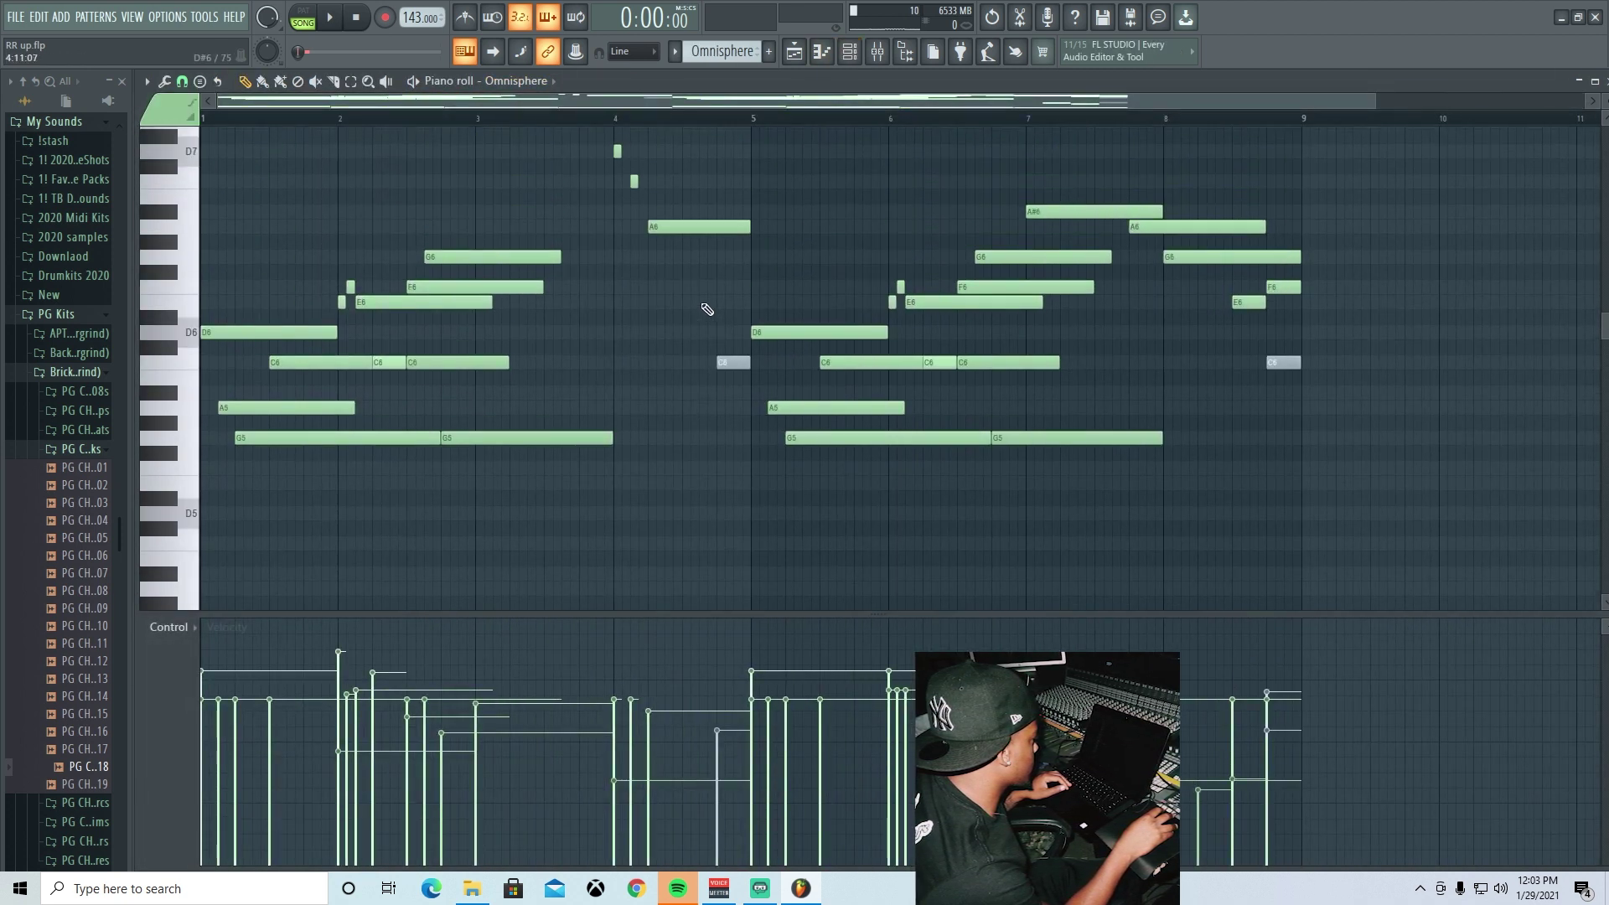
{"action": "left_click", "coordinate": [849, 51]}
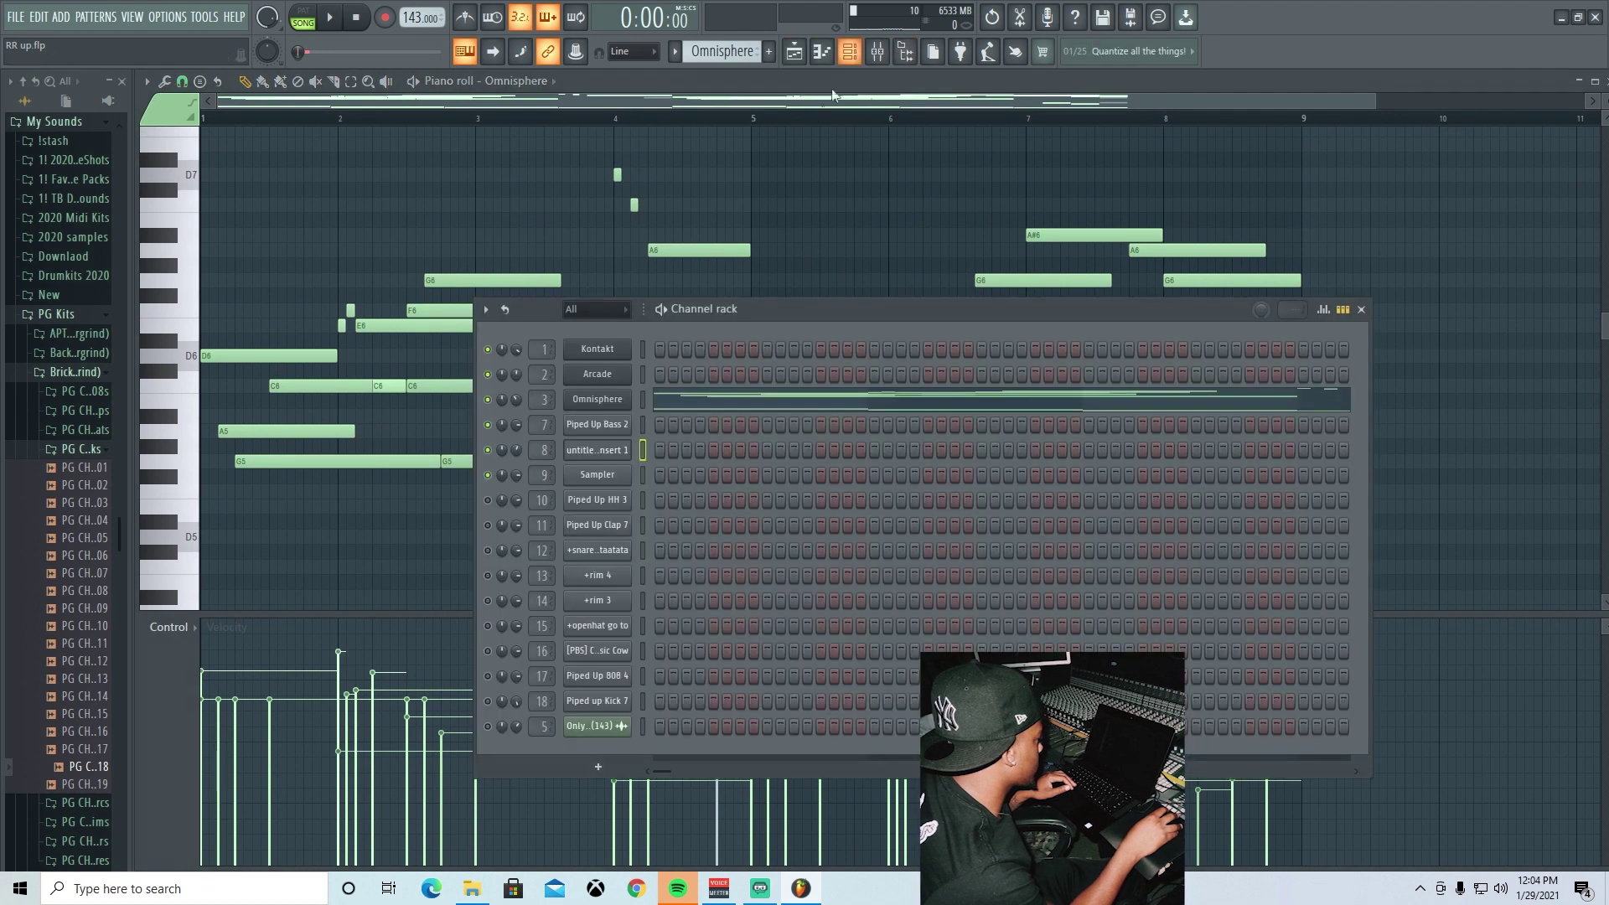
{"action": "left_click", "coordinate": [849, 51]}
{"action": "left_click", "coordinate": [793, 53]}
{"action": "key", "text": "space"}
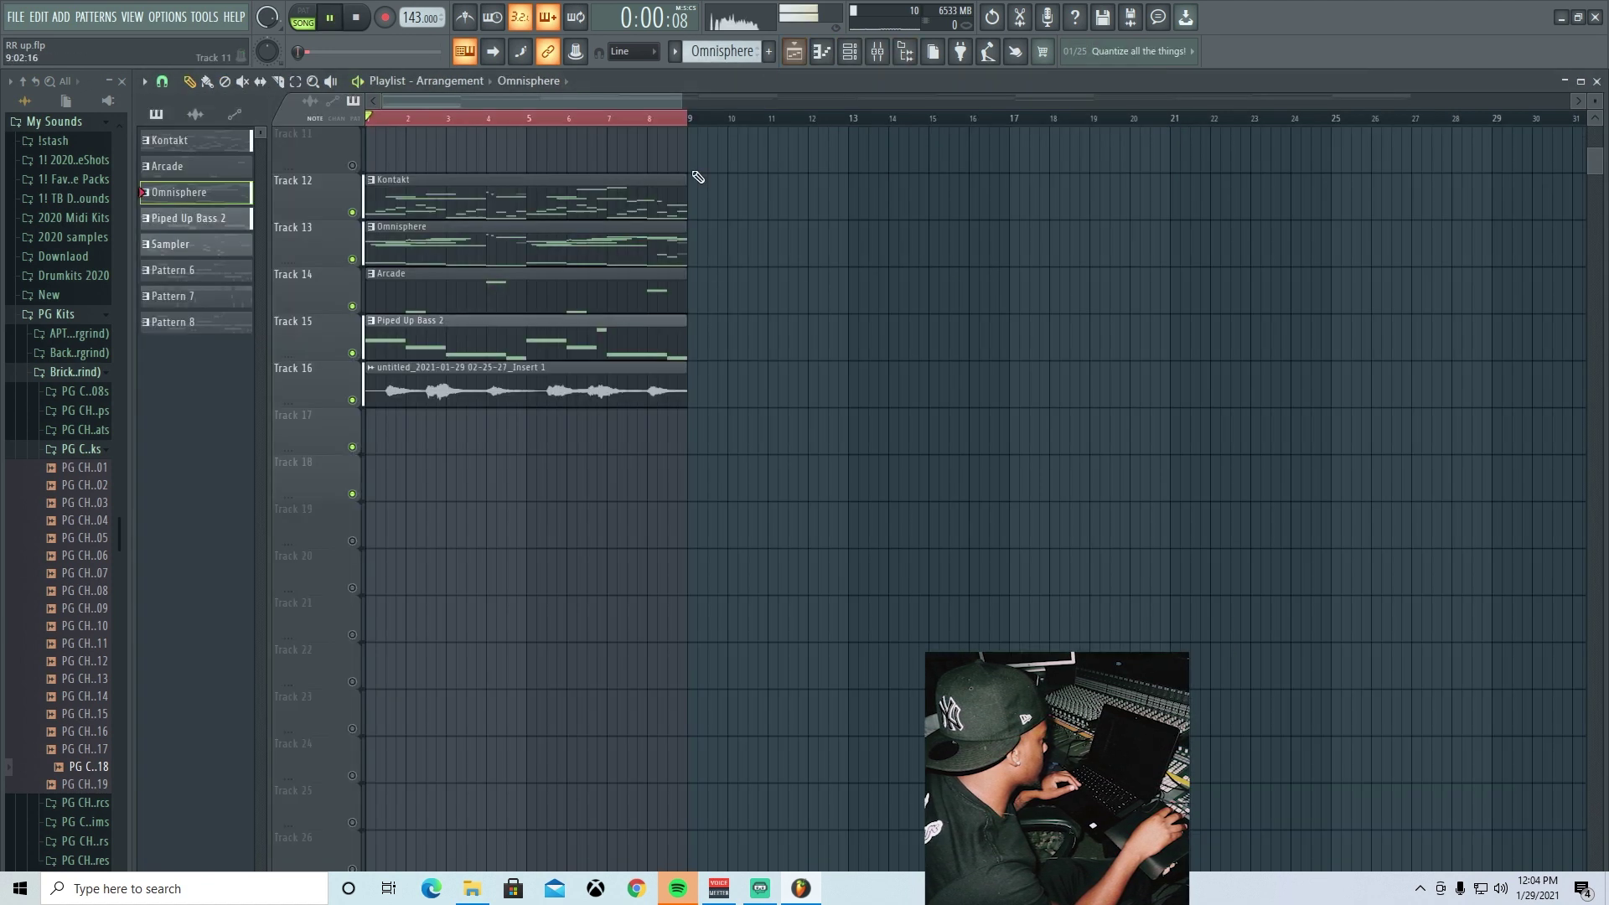
{"action": "key", "text": "space"}
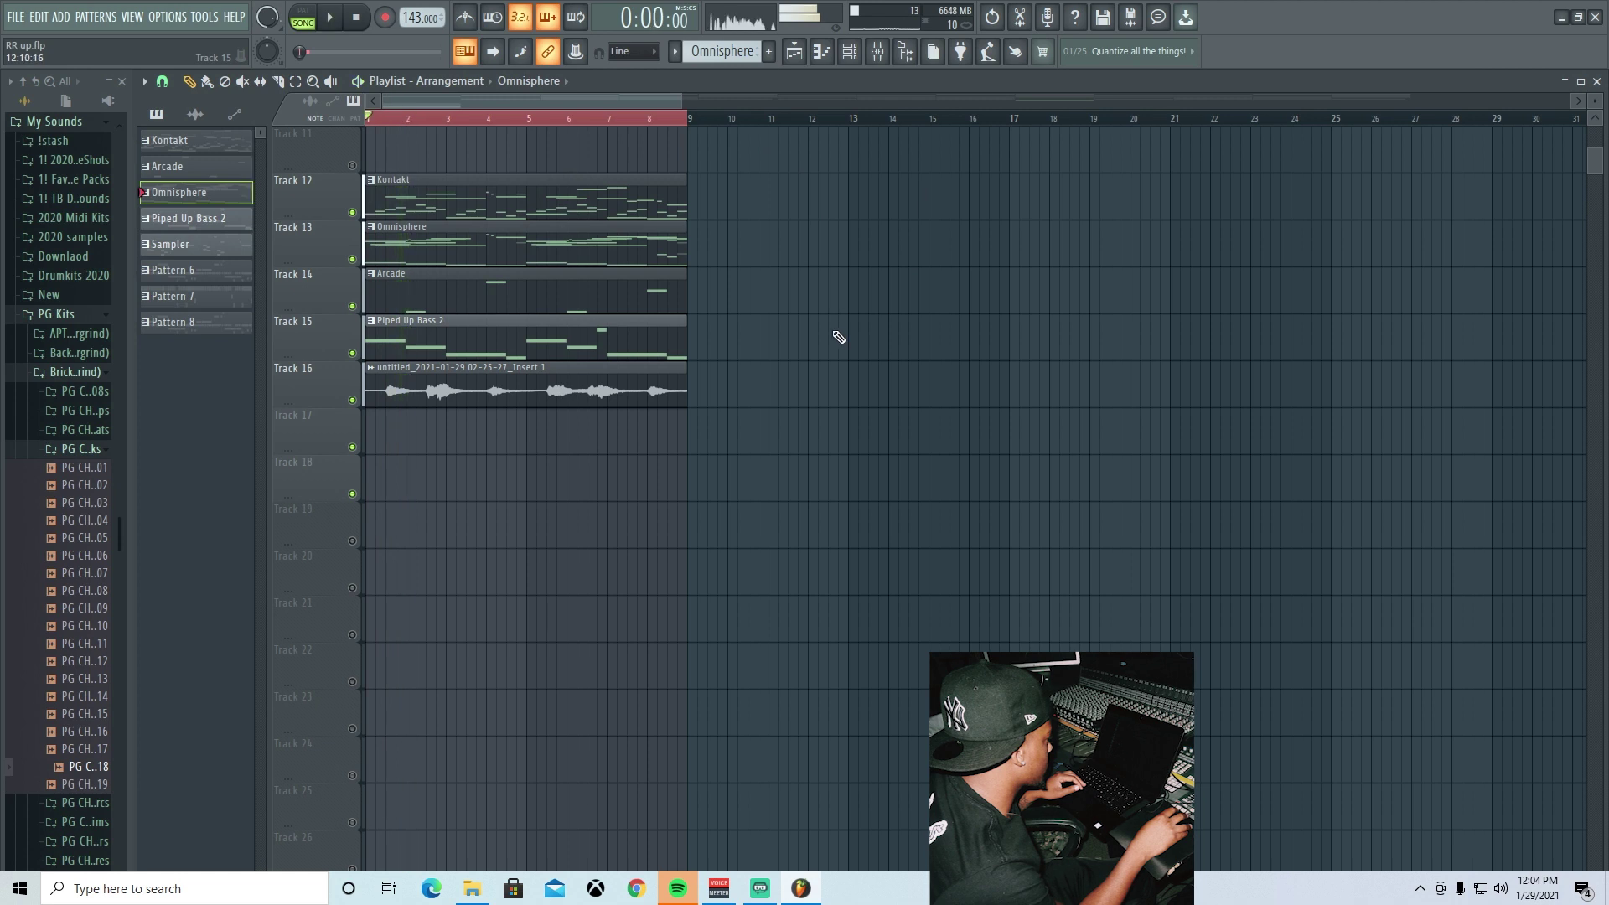
- Drag the Onlyxne – Percussion Loop (143) audio clip from the Picker onto Track 17
{"action": "scroll", "coordinate": [830, 319], "scroll_direction": "up", "scroll_amount": 2}
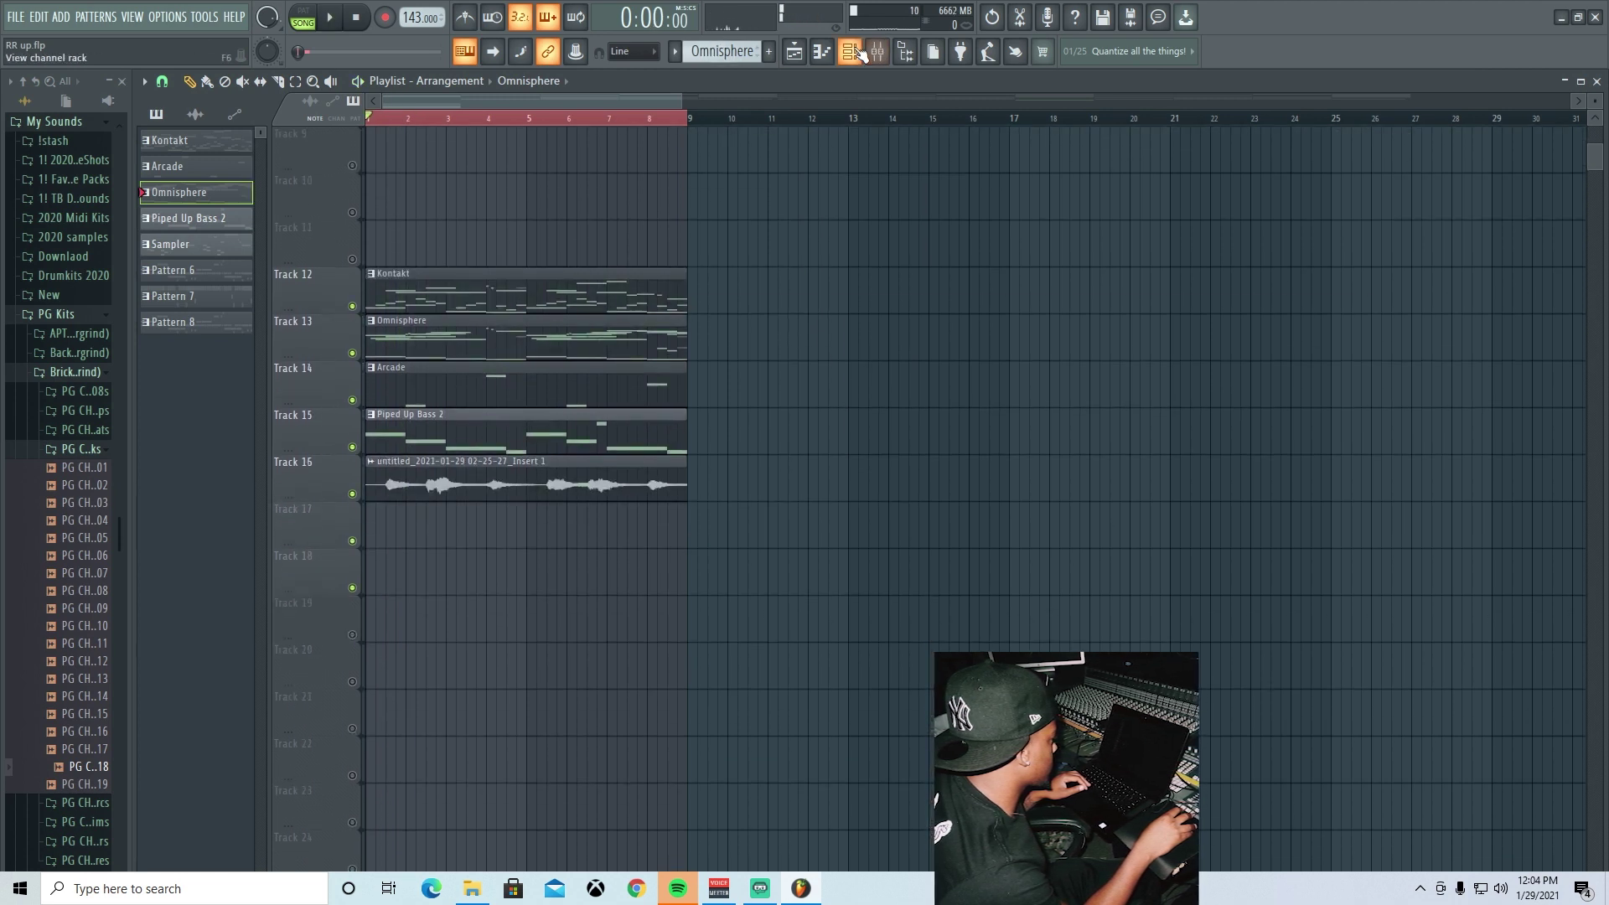
{"action": "left_click", "coordinate": [859, 54]}
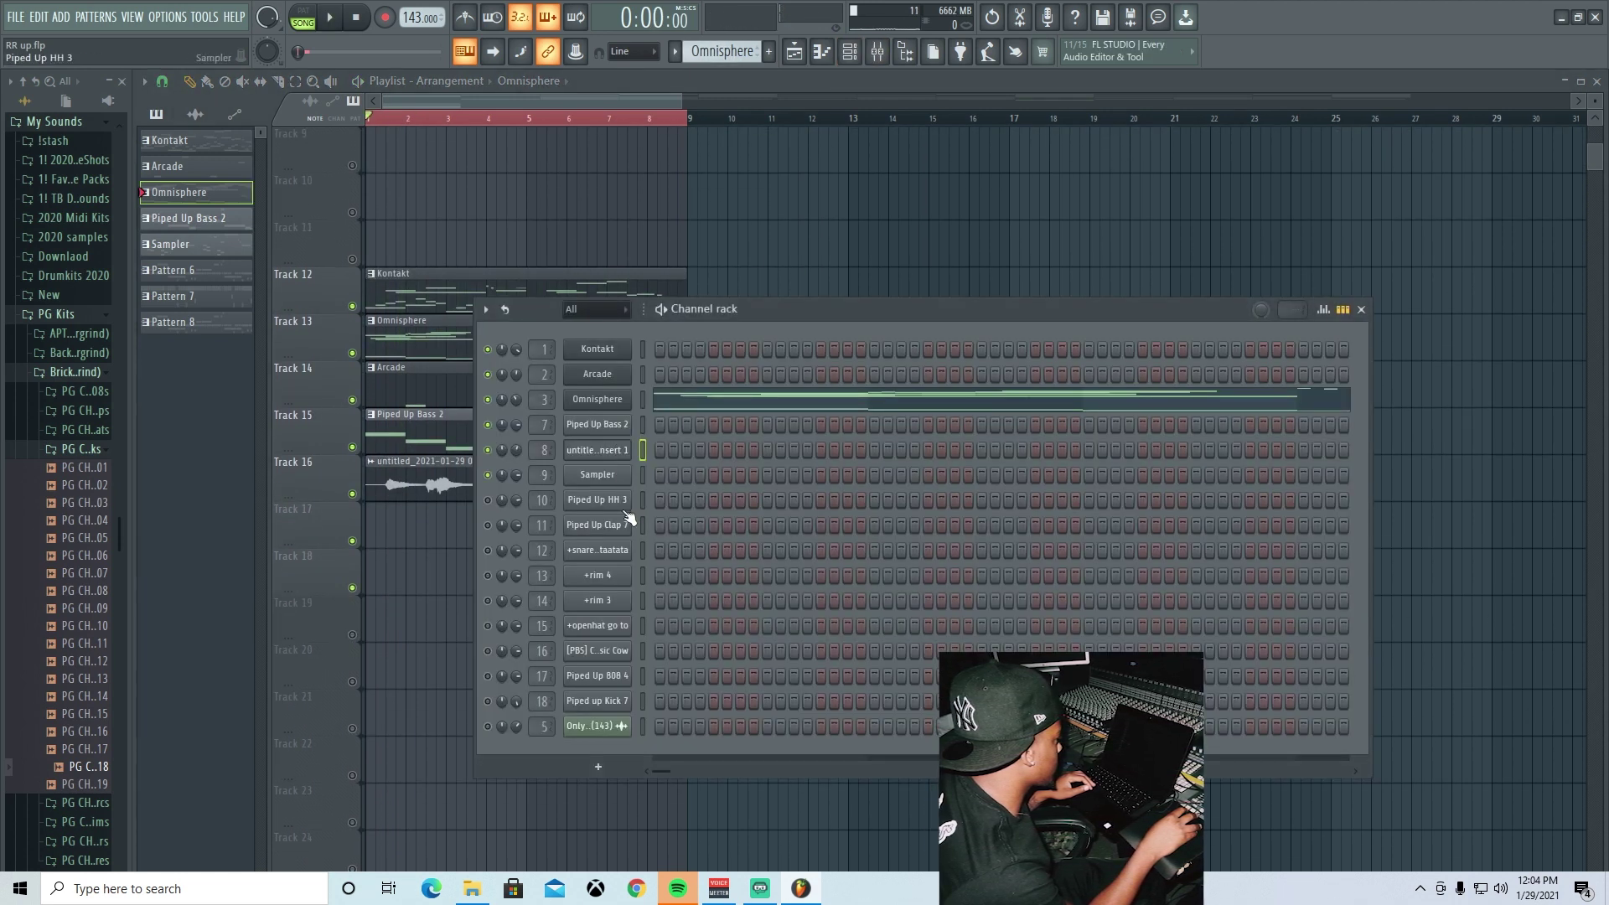
{"action": "key", "text": "F6"}
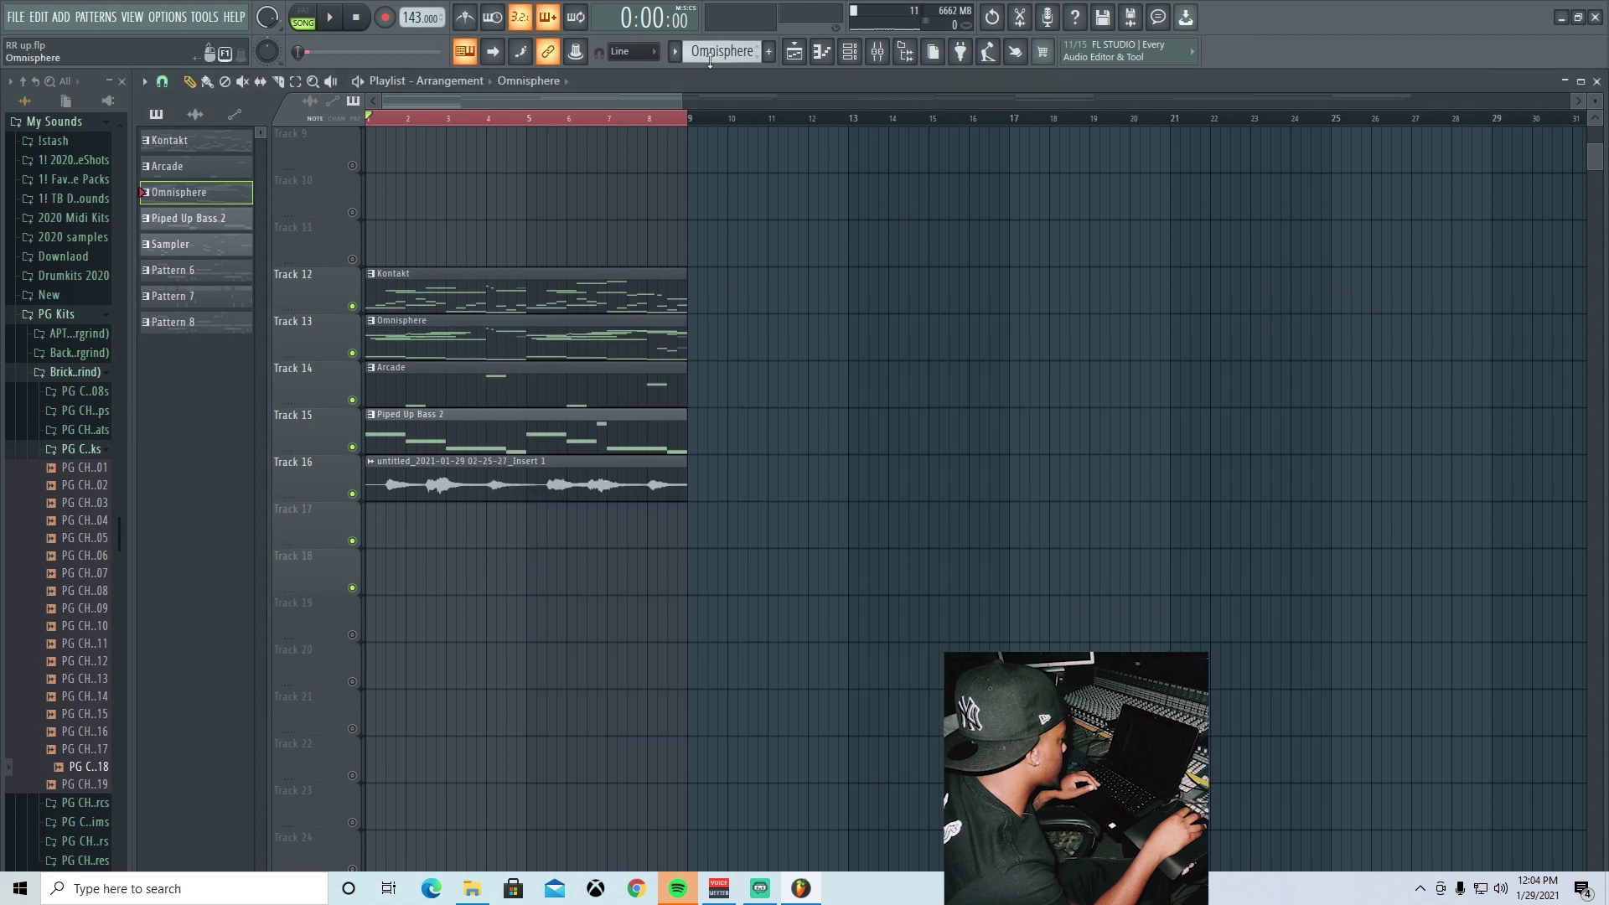
{"action": "left_click", "coordinate": [195, 114]}
{"action": "left_click_drag", "start_coordinate": [193, 167], "coordinate": [440, 526]}
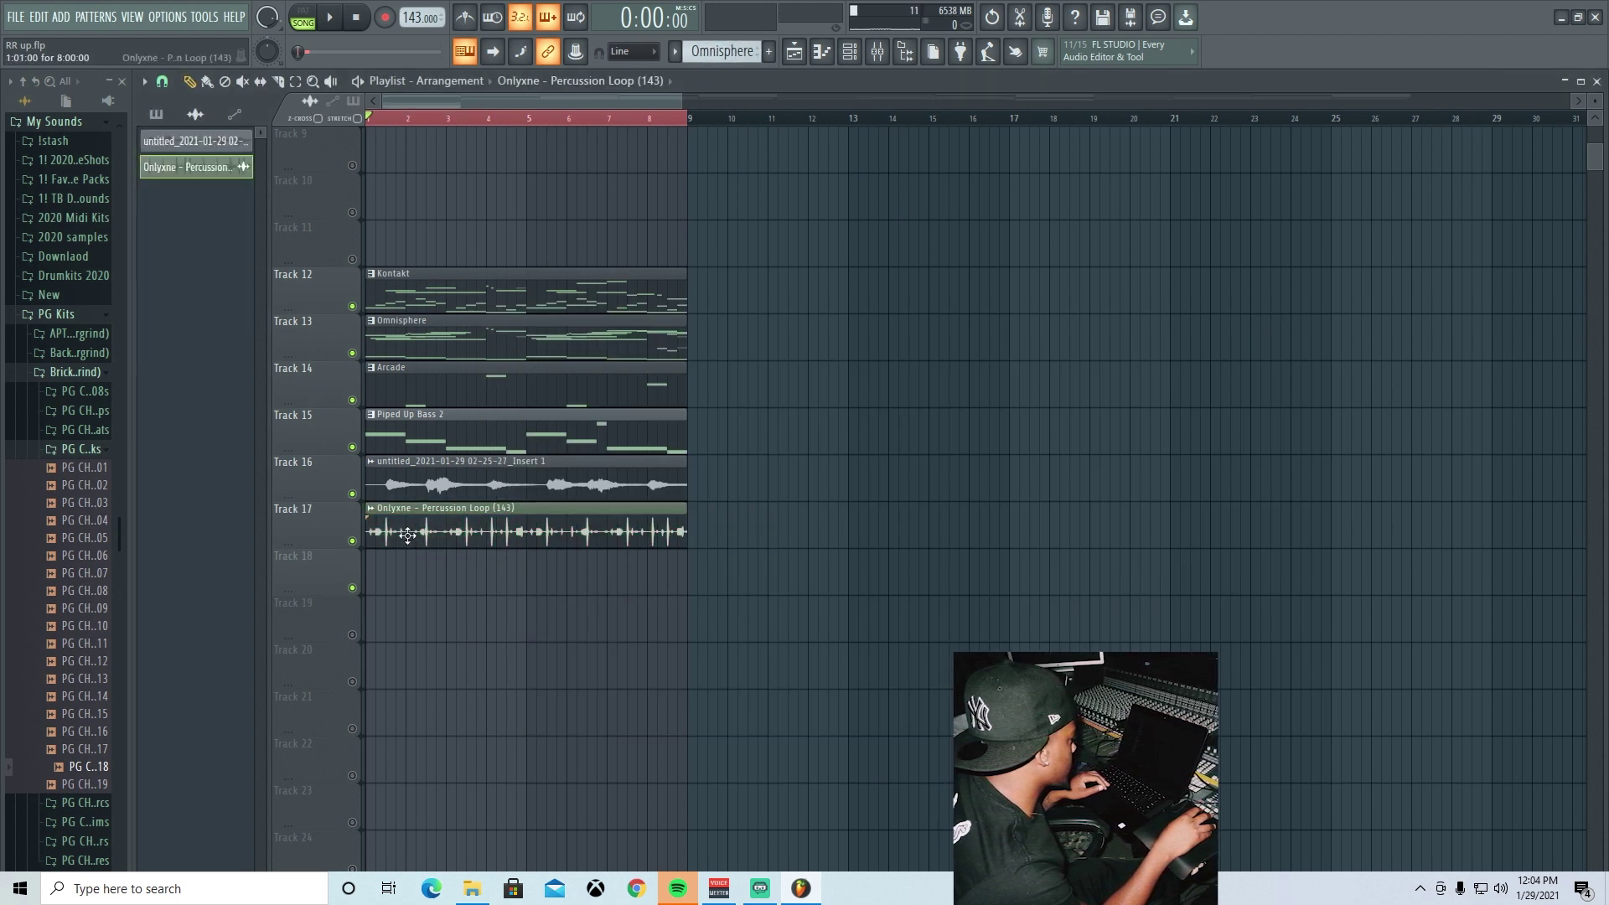
- Open the percussion loop's Mixer Insert 5 and its Fruity Parametric EQ 2
{"action": "double_click", "coordinate": [469, 509]}
{"action": "left_click", "coordinate": [885, 57]}
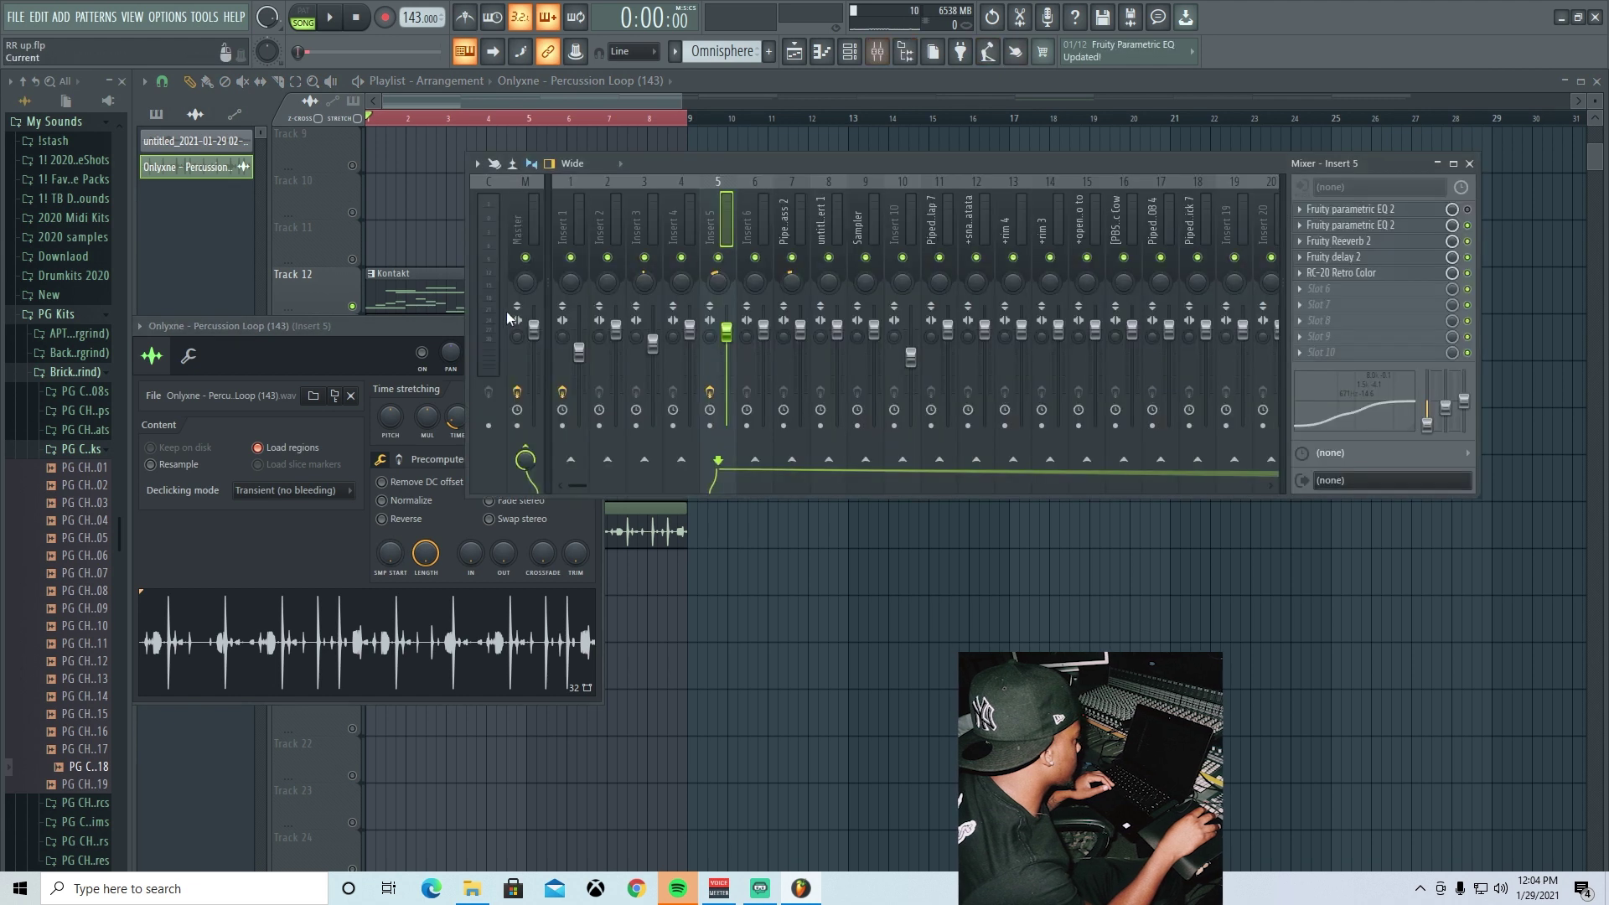
{"action": "left_click", "coordinate": [1390, 226]}
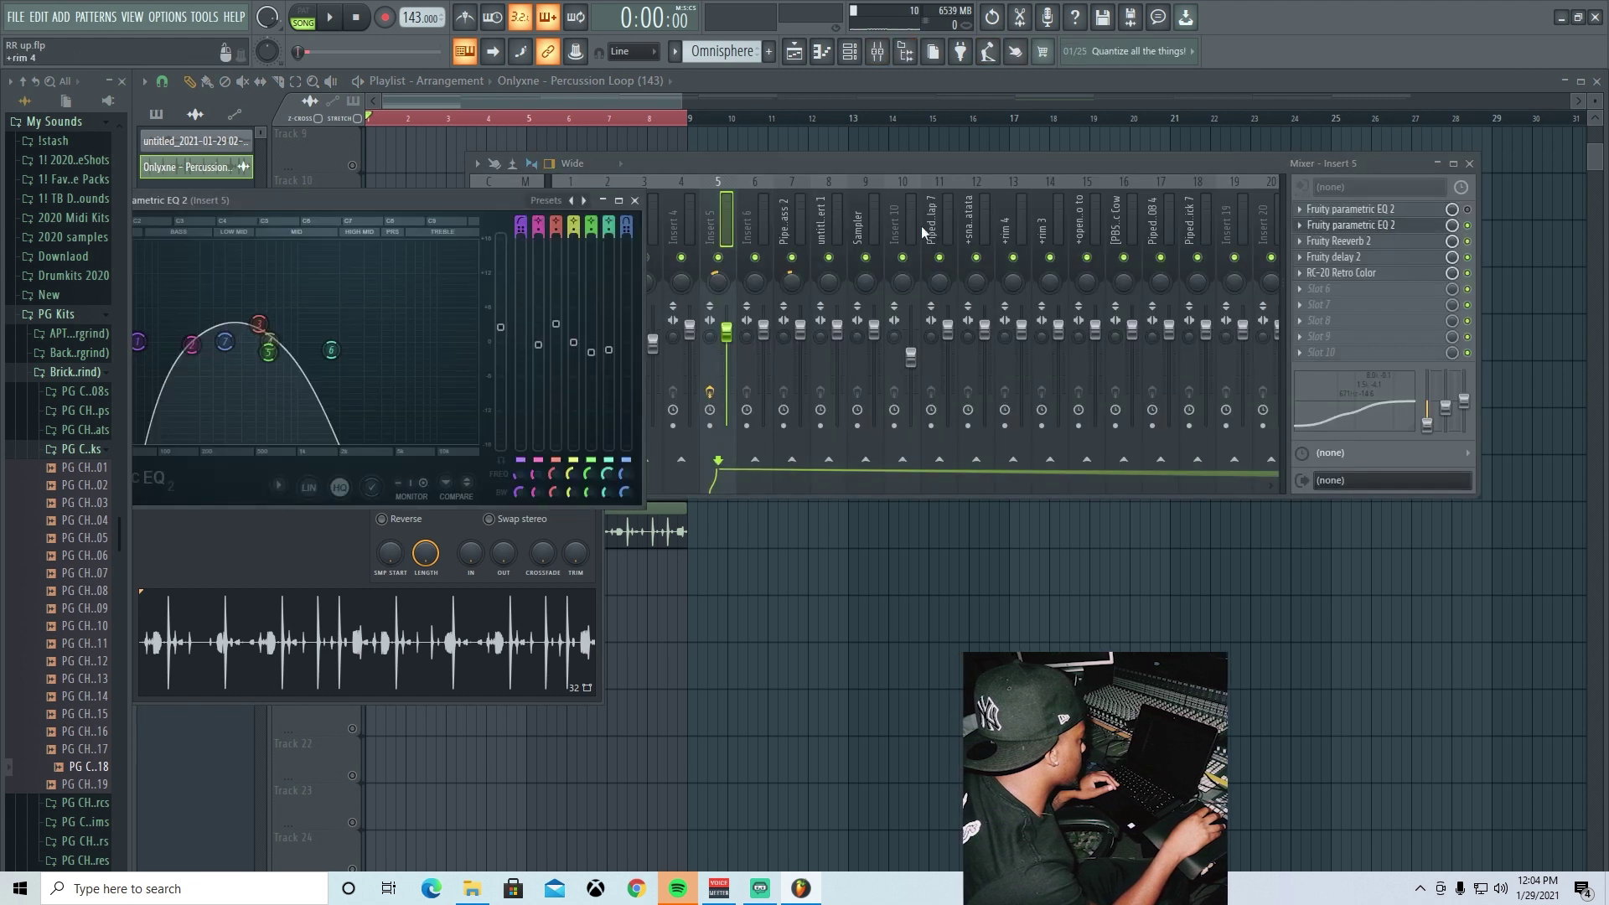
{"action": "left_click_drag", "start_coordinate": [450, 211], "coordinate": [567, 207]}
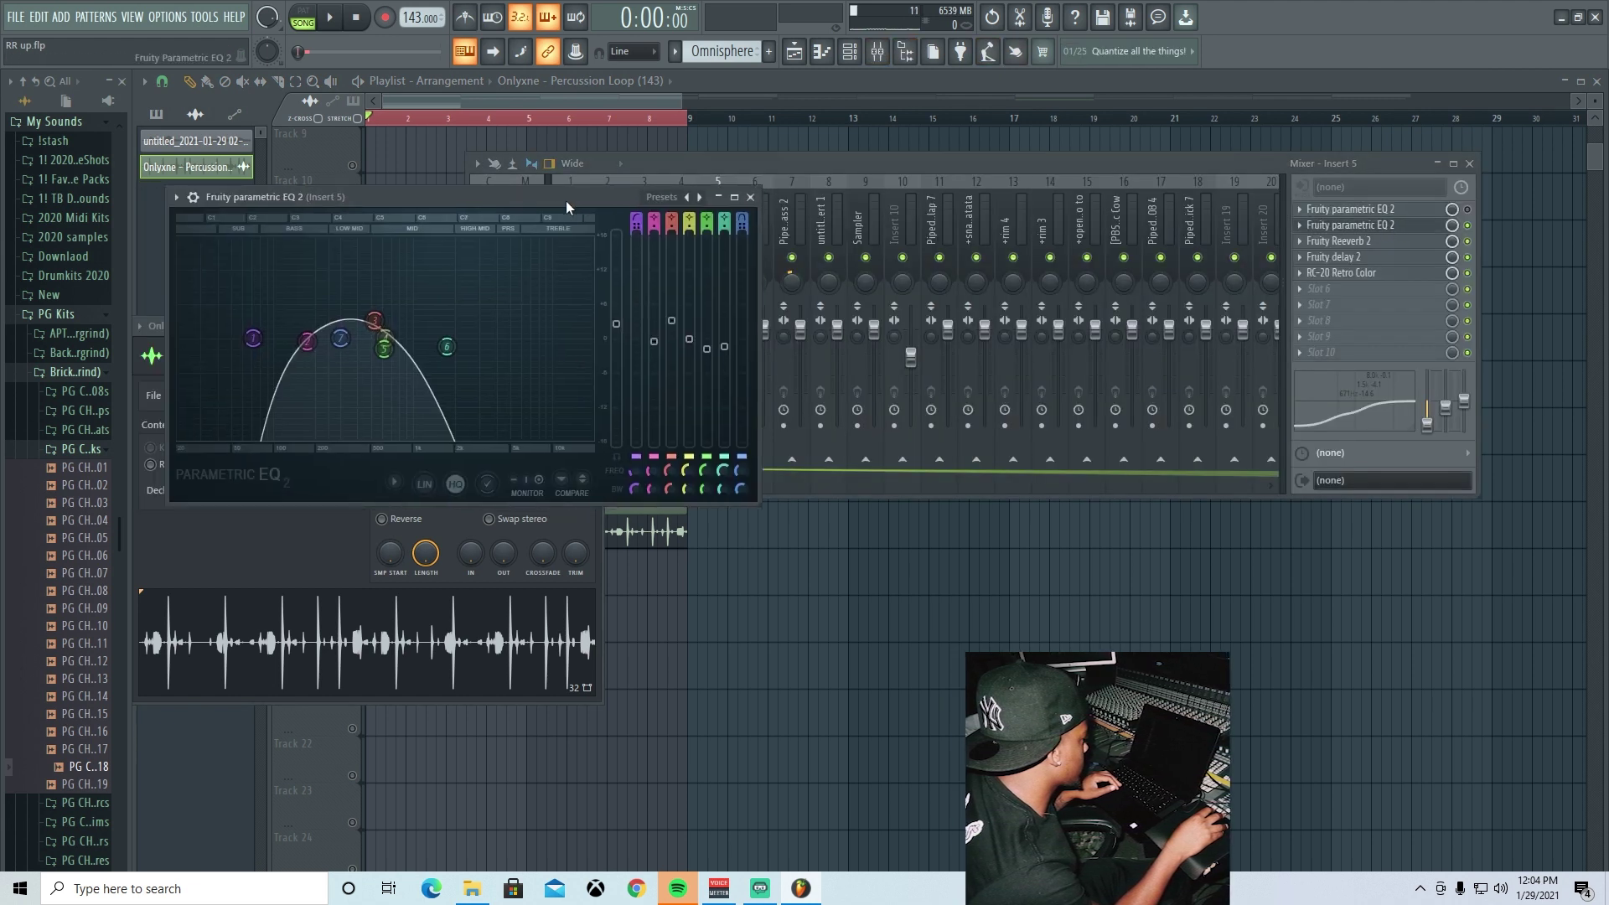
- Check the Fruity Reeverb 2, Fruity Delay 2 and RC-20 effects, close all windows and play
{"action": "left_click", "coordinate": [1350, 243]}
{"action": "left_click", "coordinate": [1357, 258]}
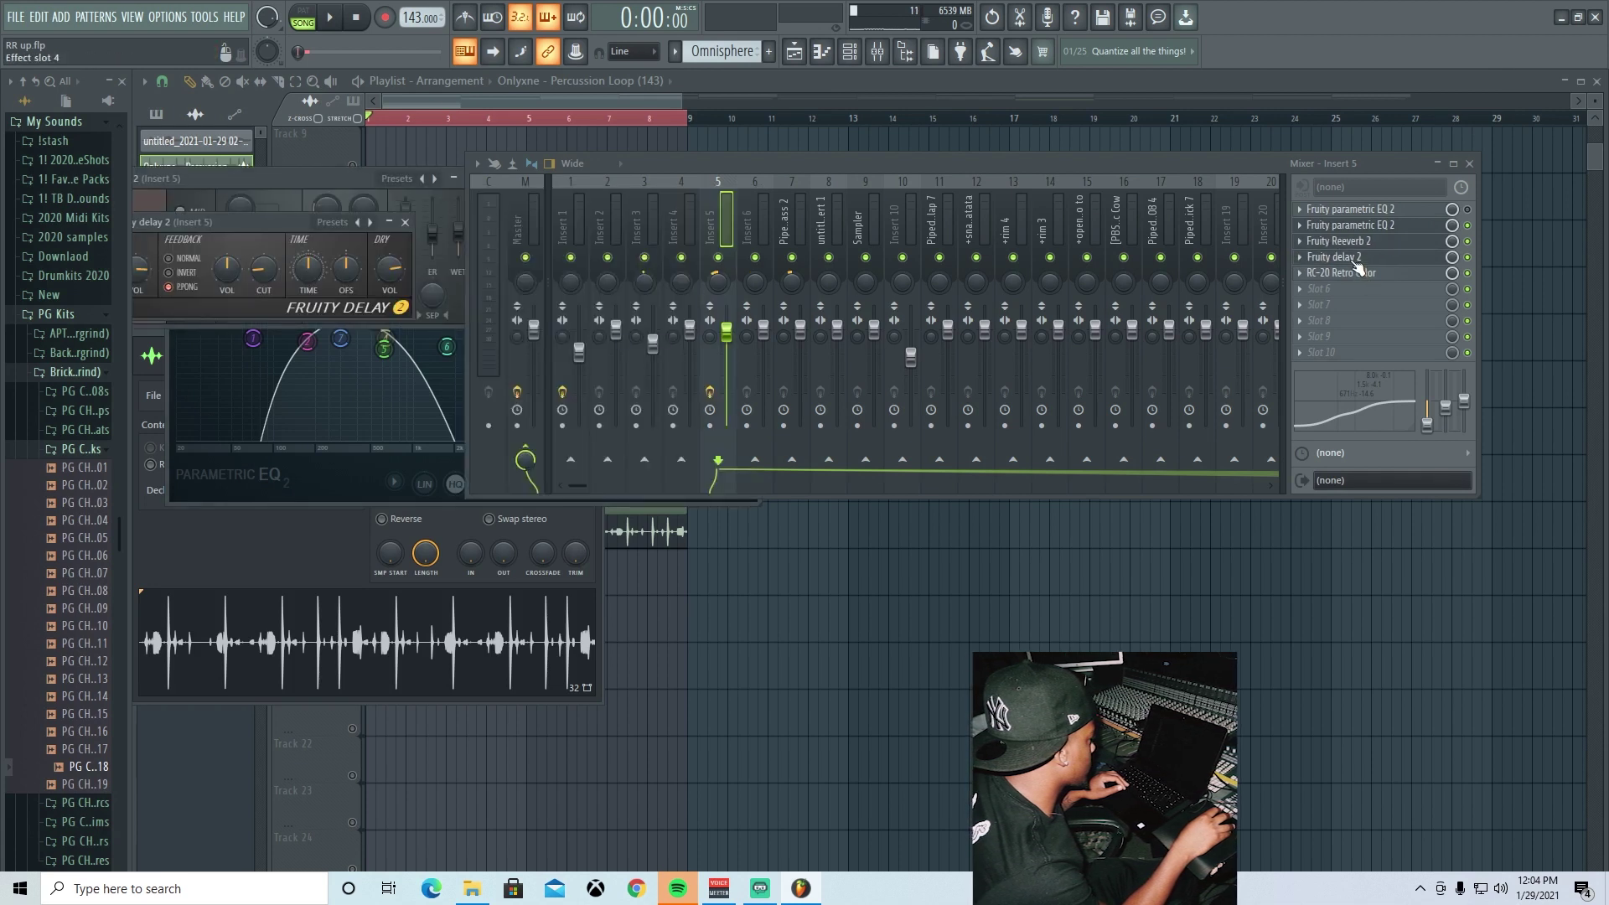
{"action": "left_click", "coordinate": [1343, 274]}
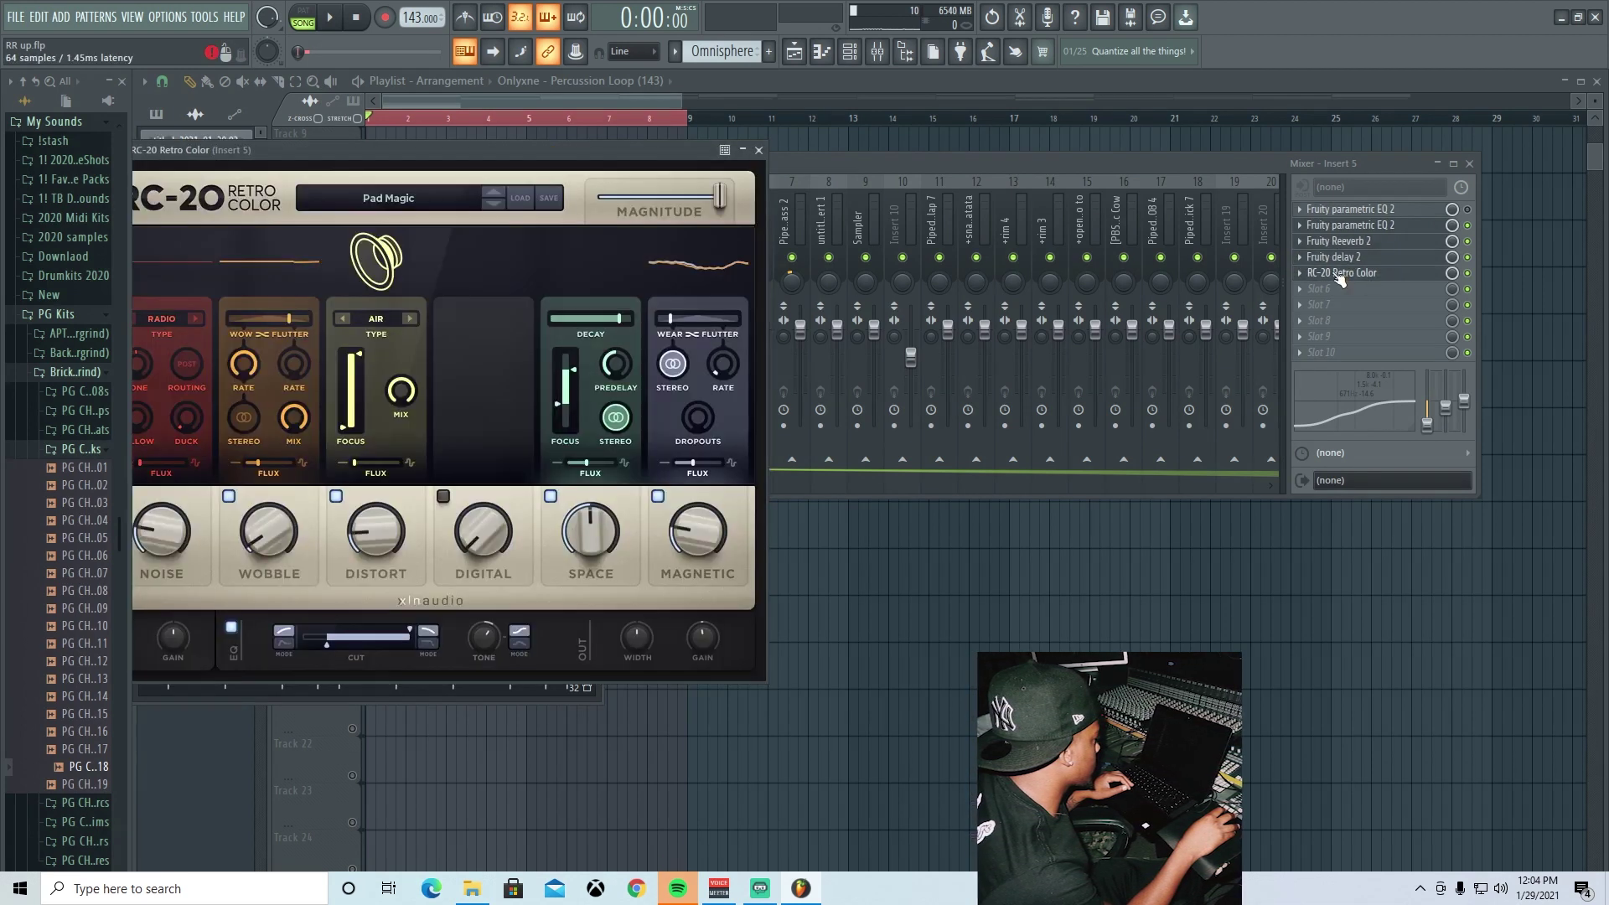
{"action": "left_click", "coordinate": [1341, 280]}
{"action": "key", "text": "F12"}
{"action": "key", "text": "space"}
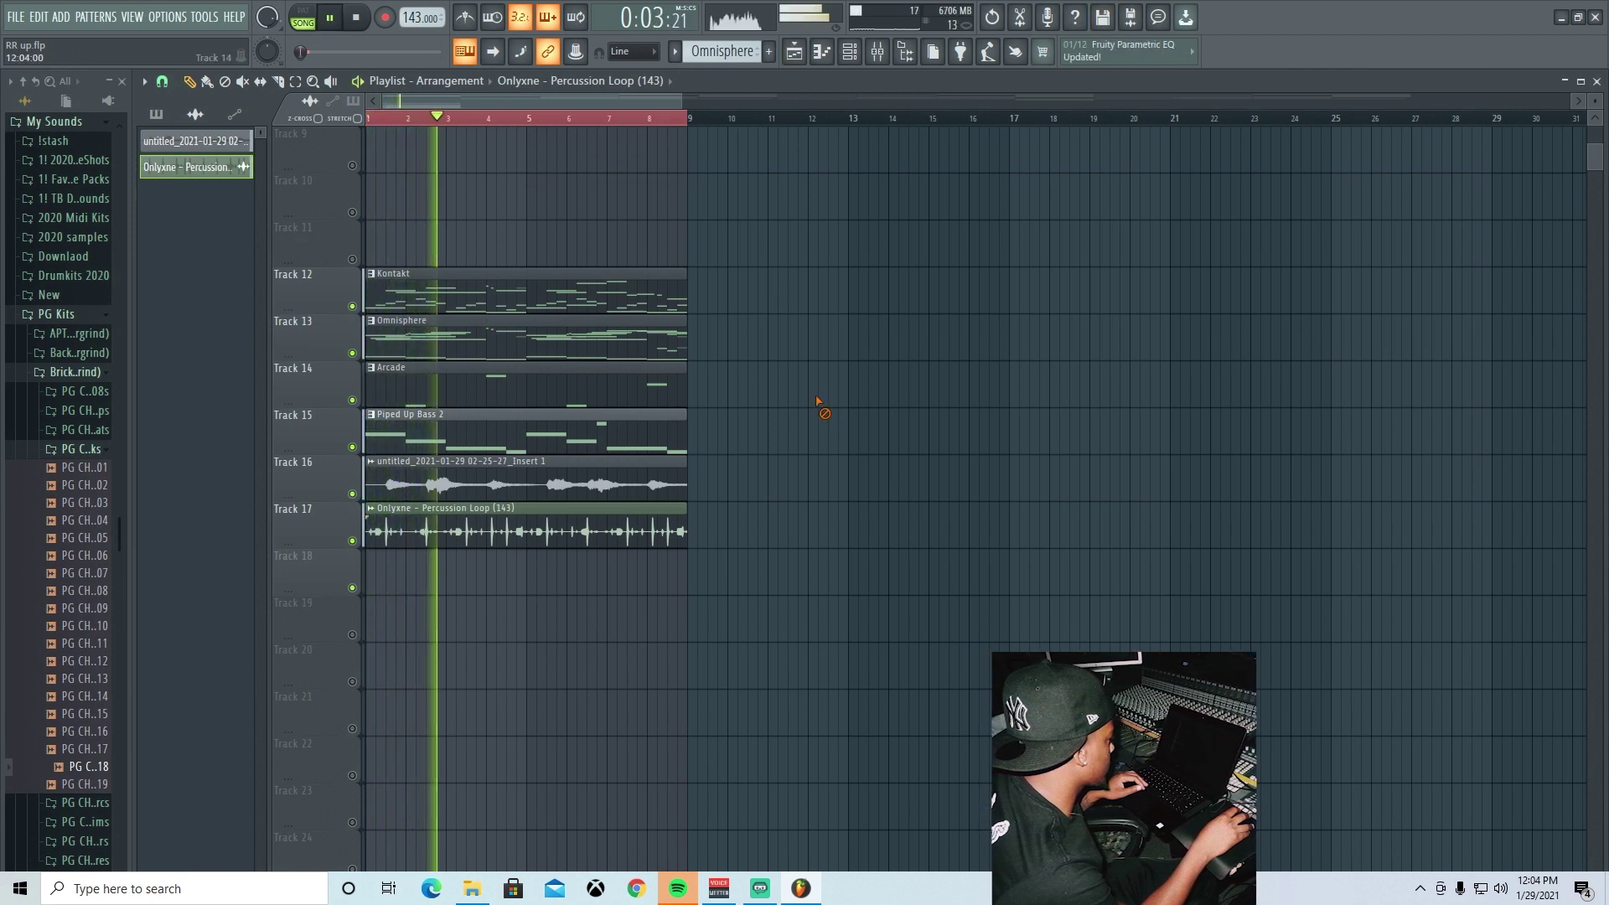
- Mute Track 13's Omnisphere clip, stop playback, and open the Piped Up HH 3 piano roll
{"action": "left_click", "coordinate": [352, 353]}
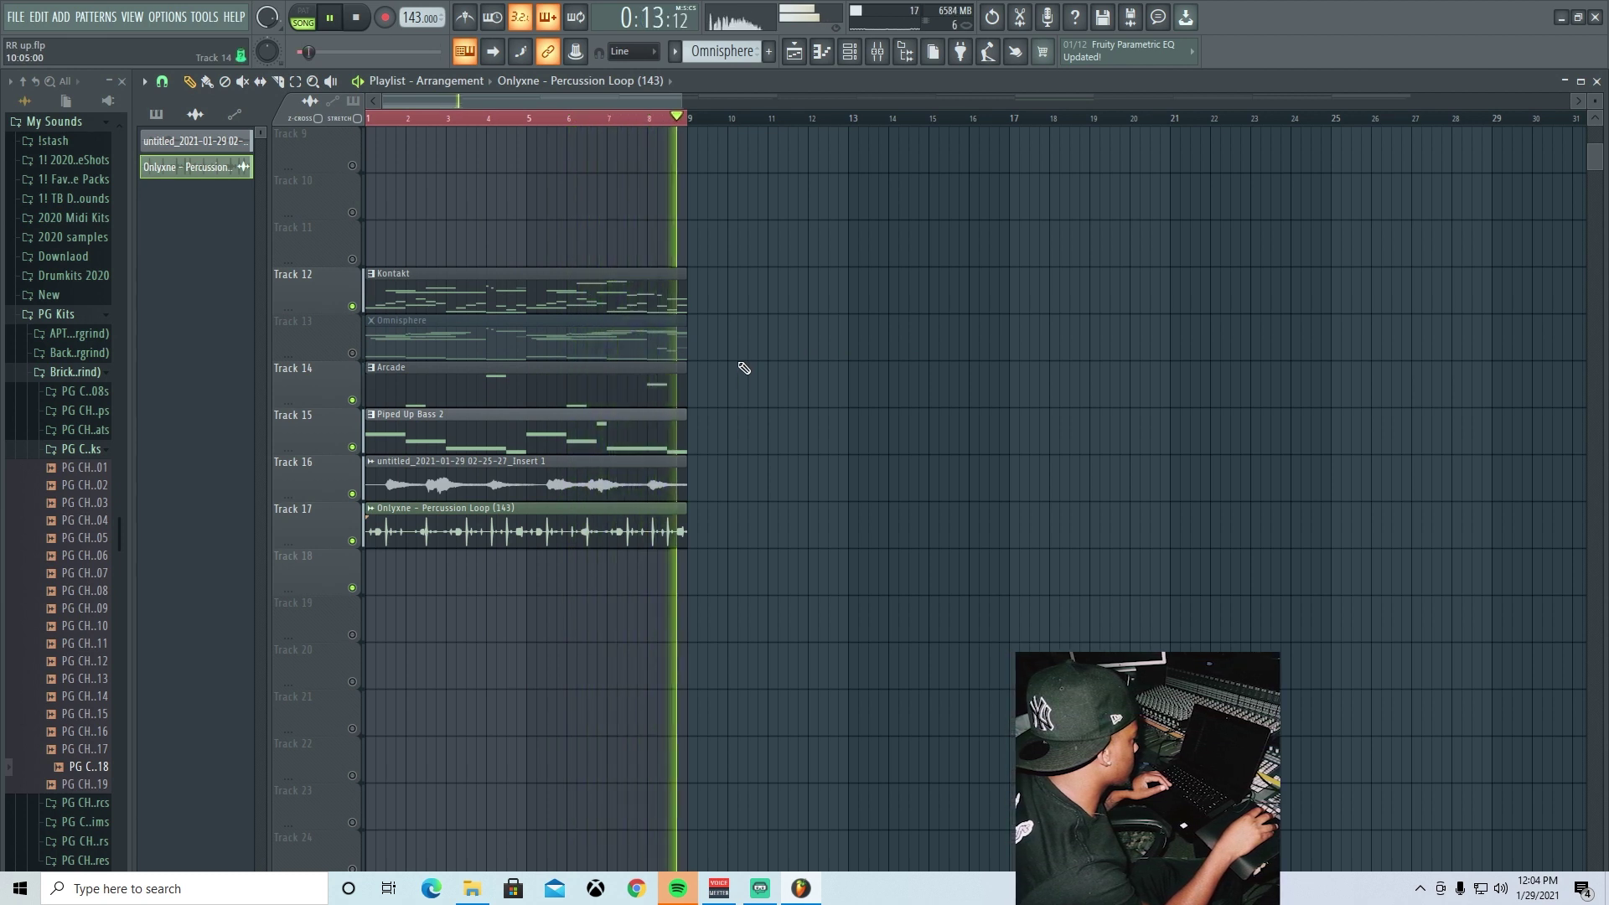
{"action": "key", "text": "space"}
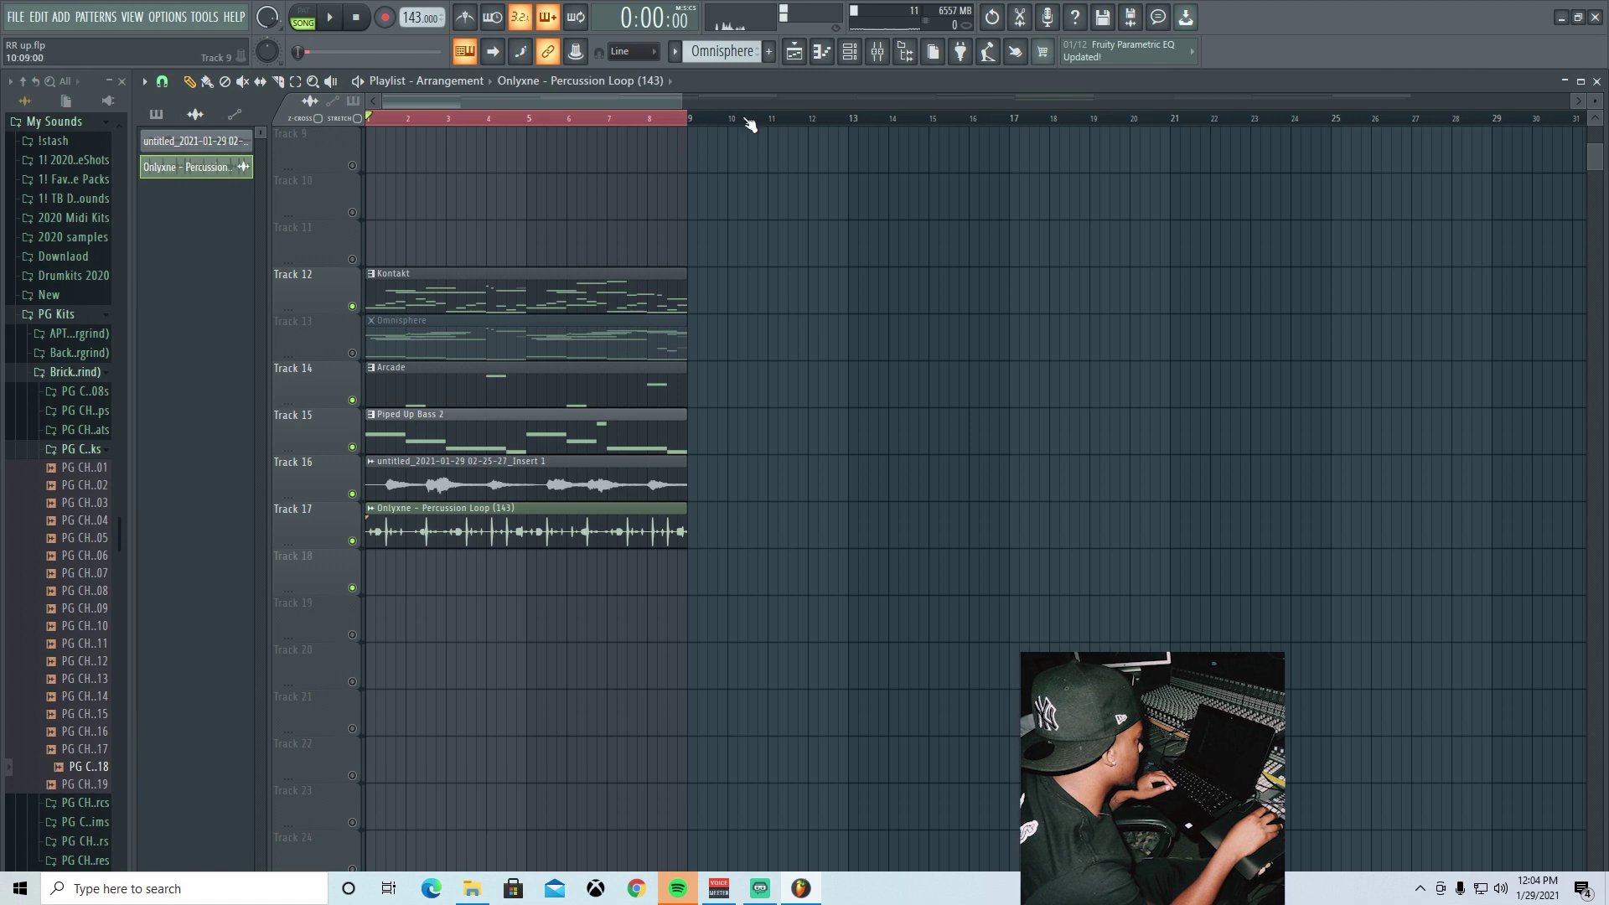
{"action": "key", "text": "F7"}
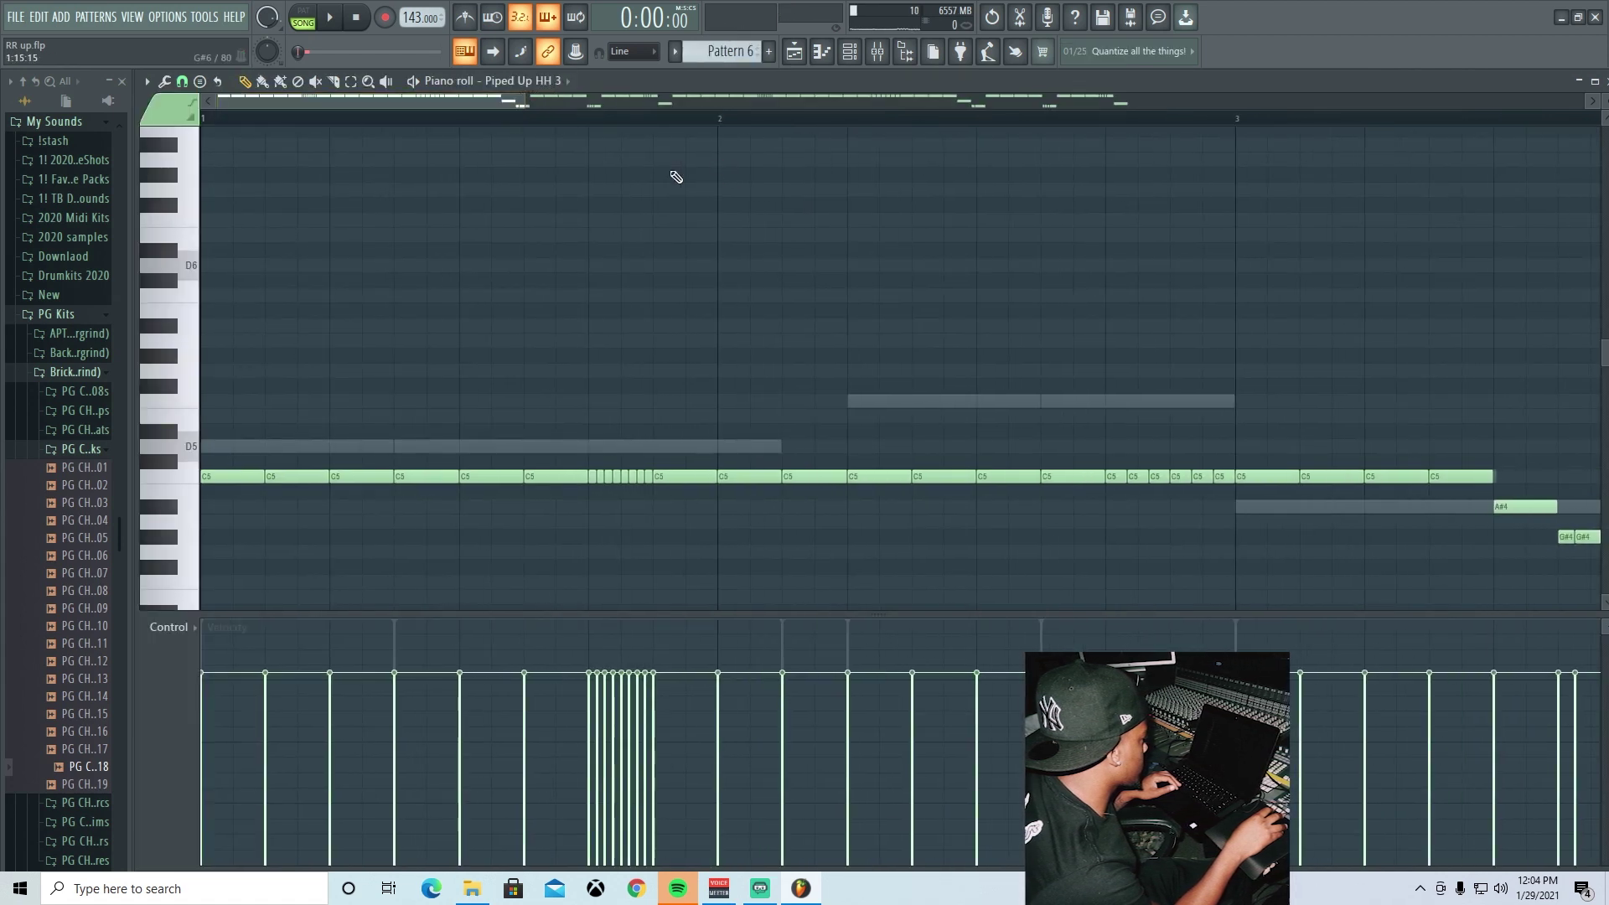
- Delete the Onlyxne percussion loop clip from Track 17 of the playlist
{"action": "left_click", "coordinate": [793, 53]}
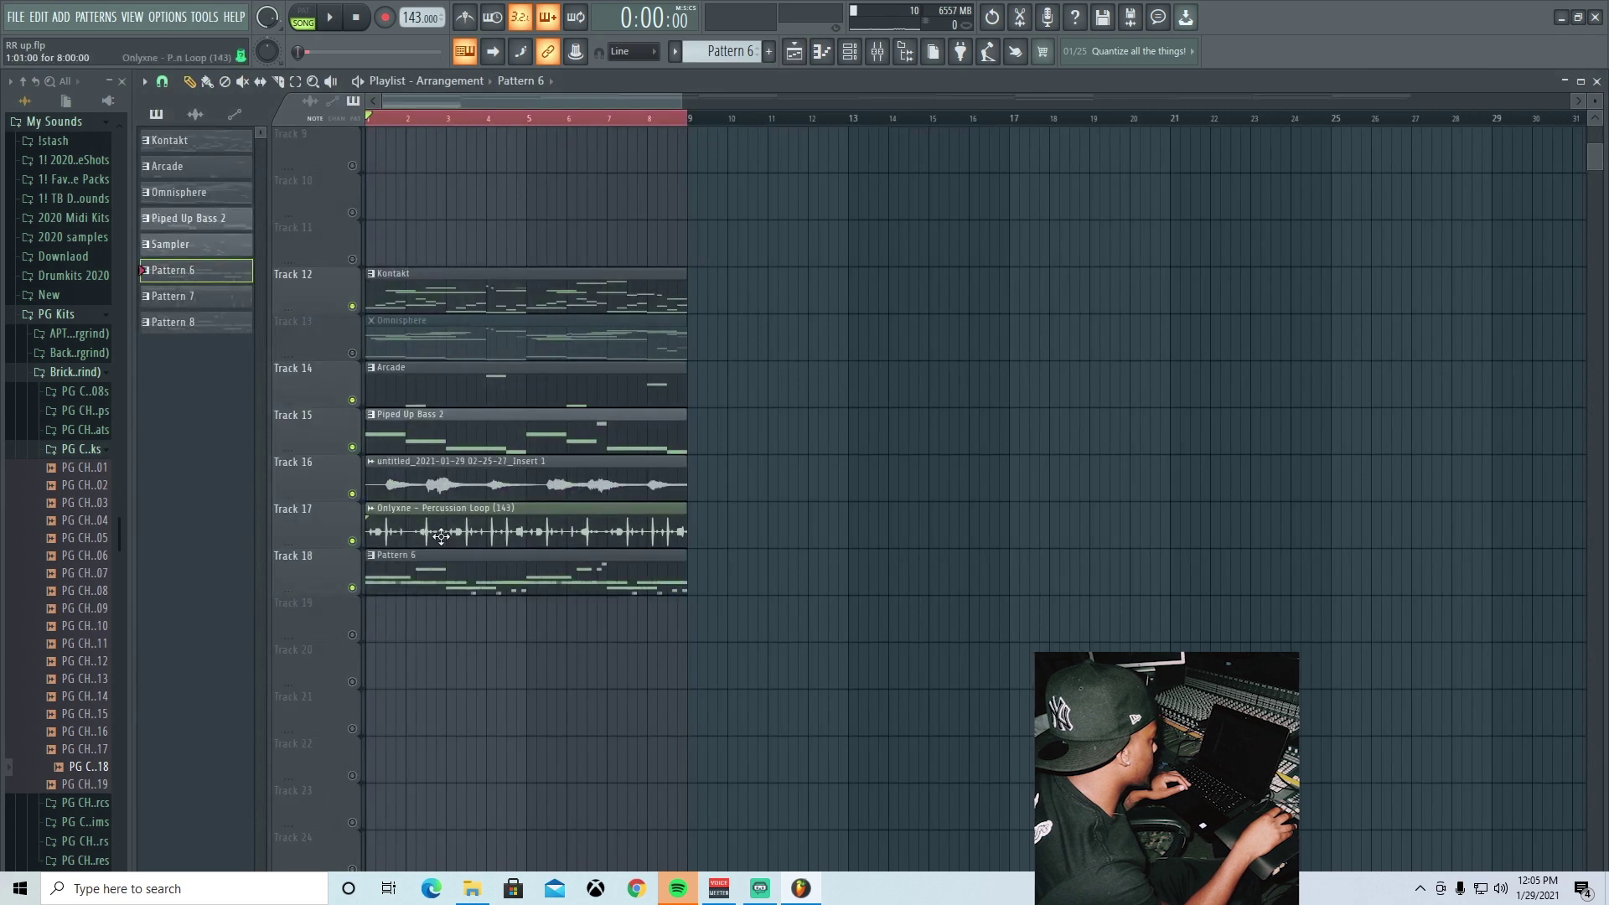
{"action": "right_click", "coordinate": [394, 521]}
{"action": "left_click_drag", "start_coordinate": [681, 99], "coordinate": [553, 99]}
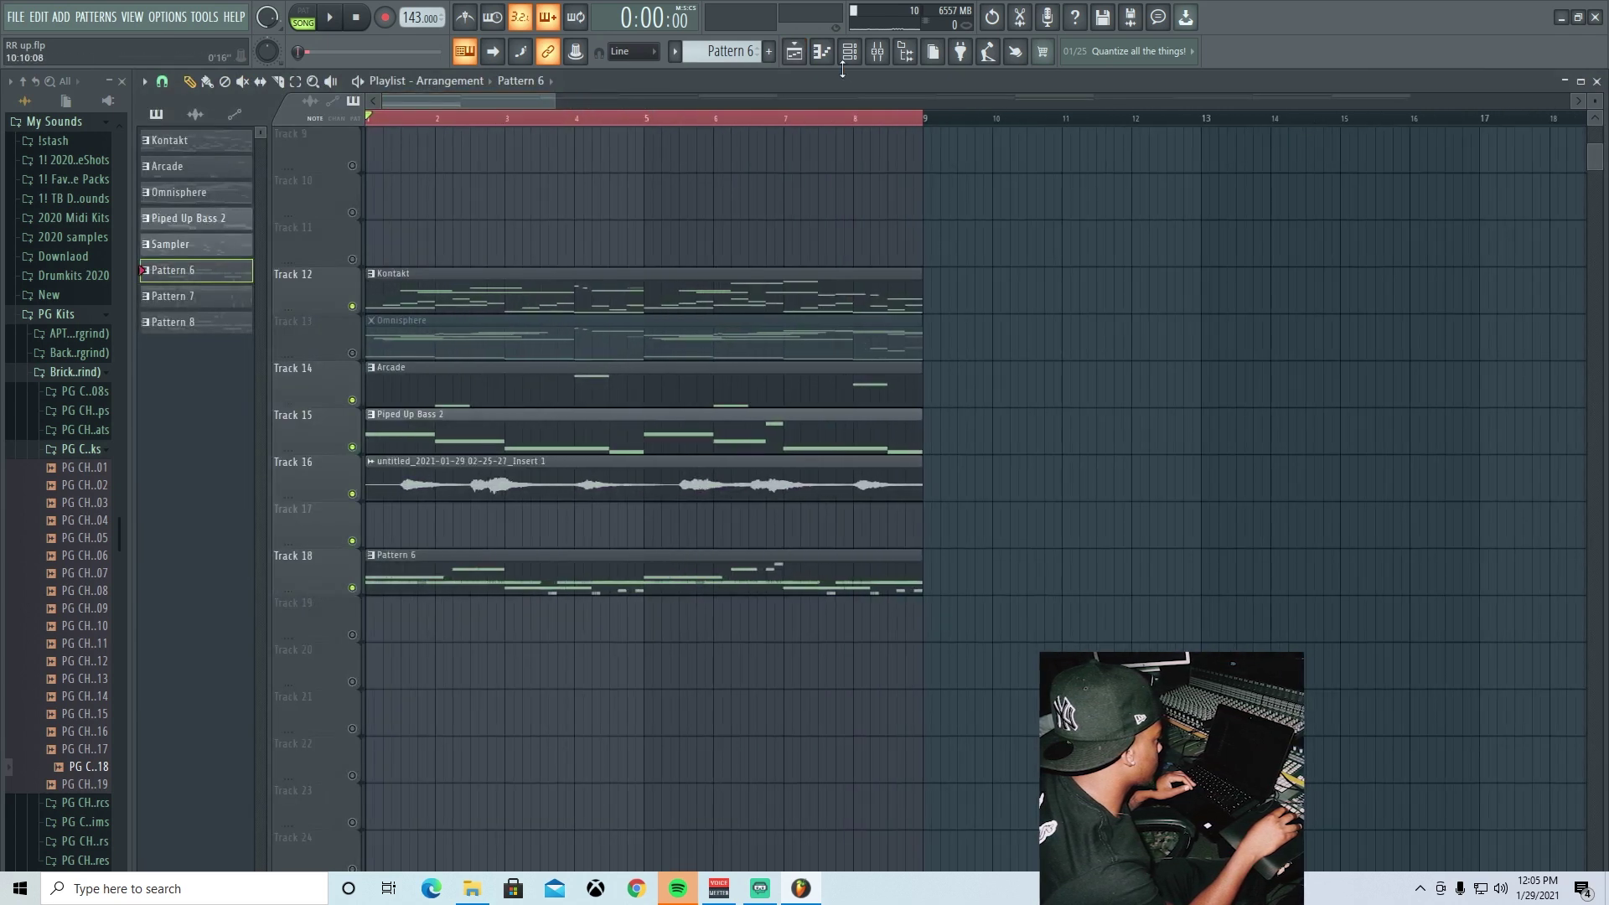
- Bring back the Piped Up HH 3 piano roll and play its hi-hat pattern
{"action": "key", "text": "F7"}
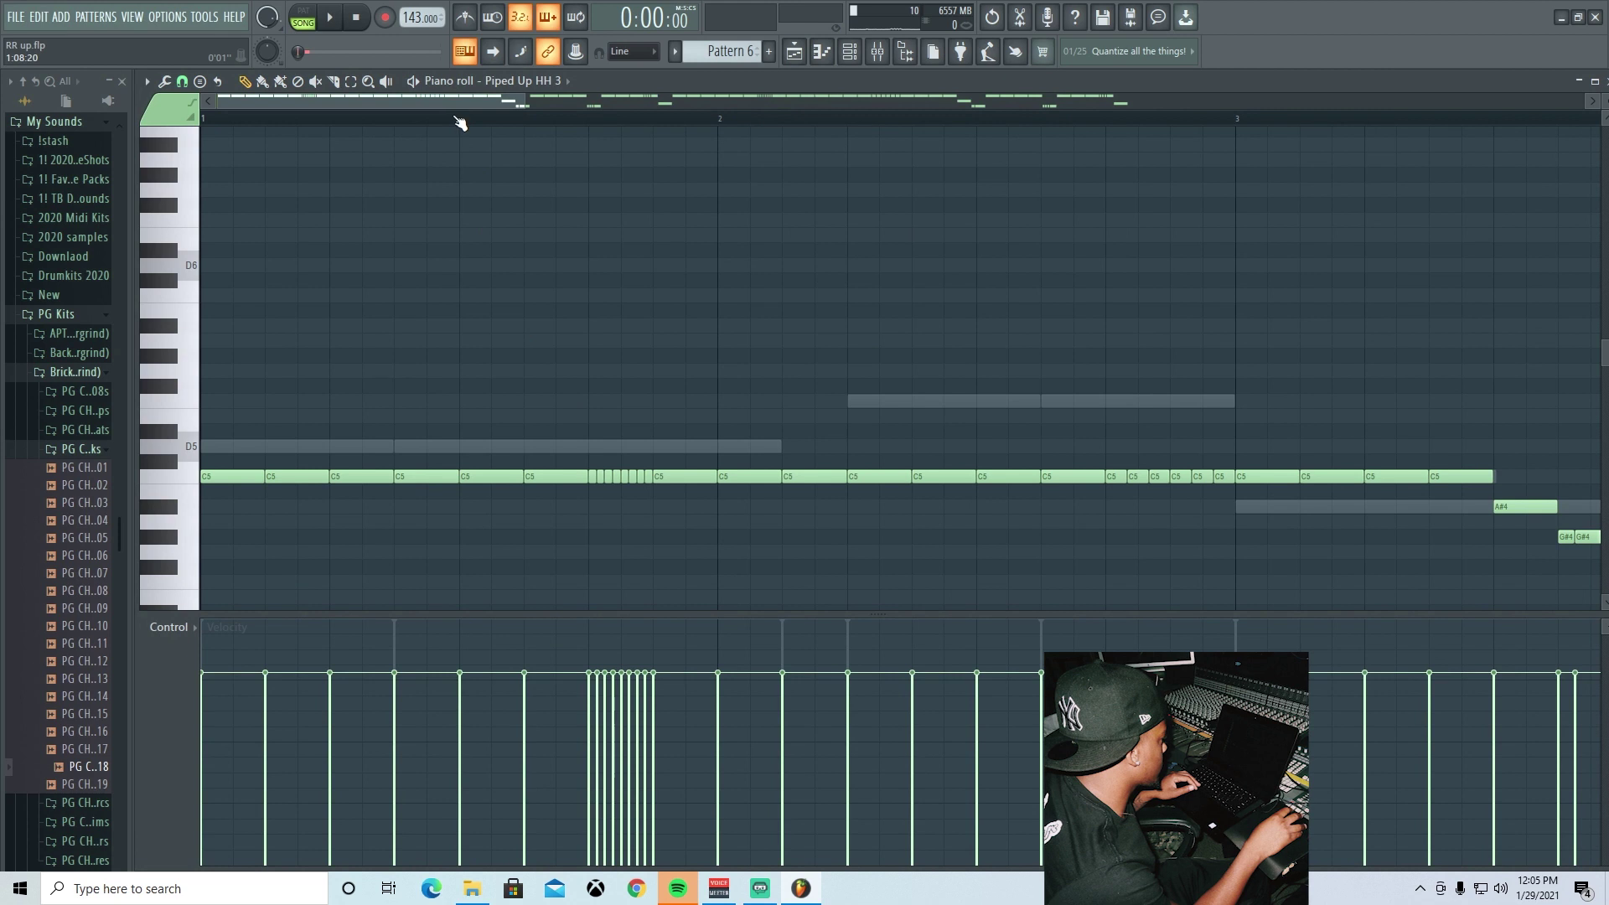
{"action": "scroll", "coordinate": [460, 123], "scroll_direction": "down", "scroll_amount": 2}
{"action": "key", "text": "space"}
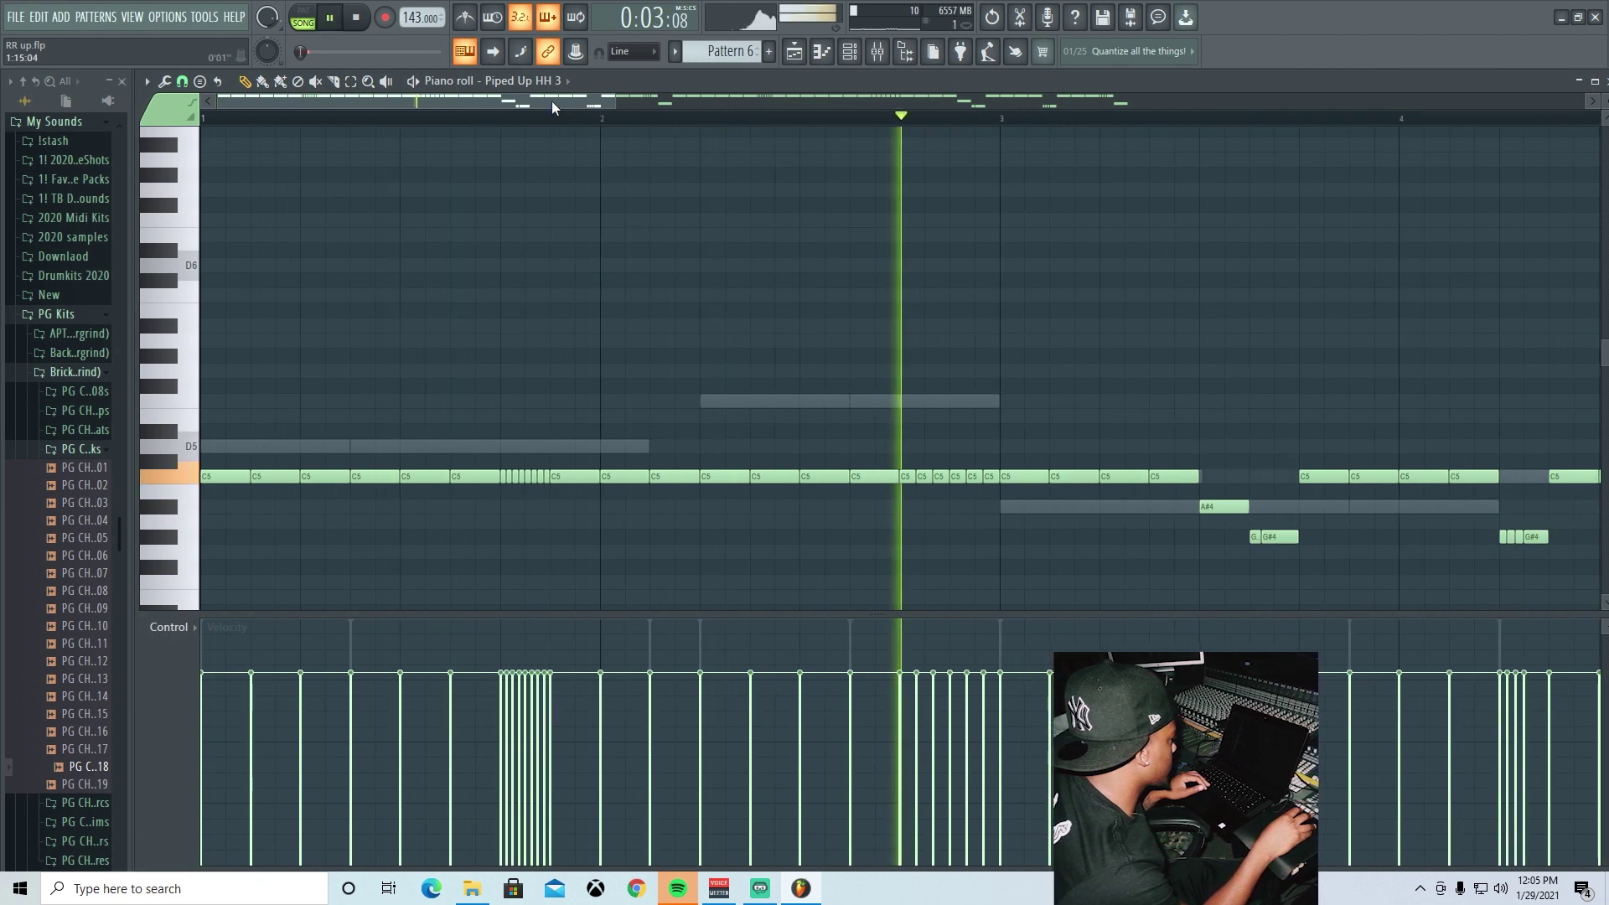
{"action": "left_click_drag", "start_coordinate": [555, 99], "coordinate": [1036, 103]}
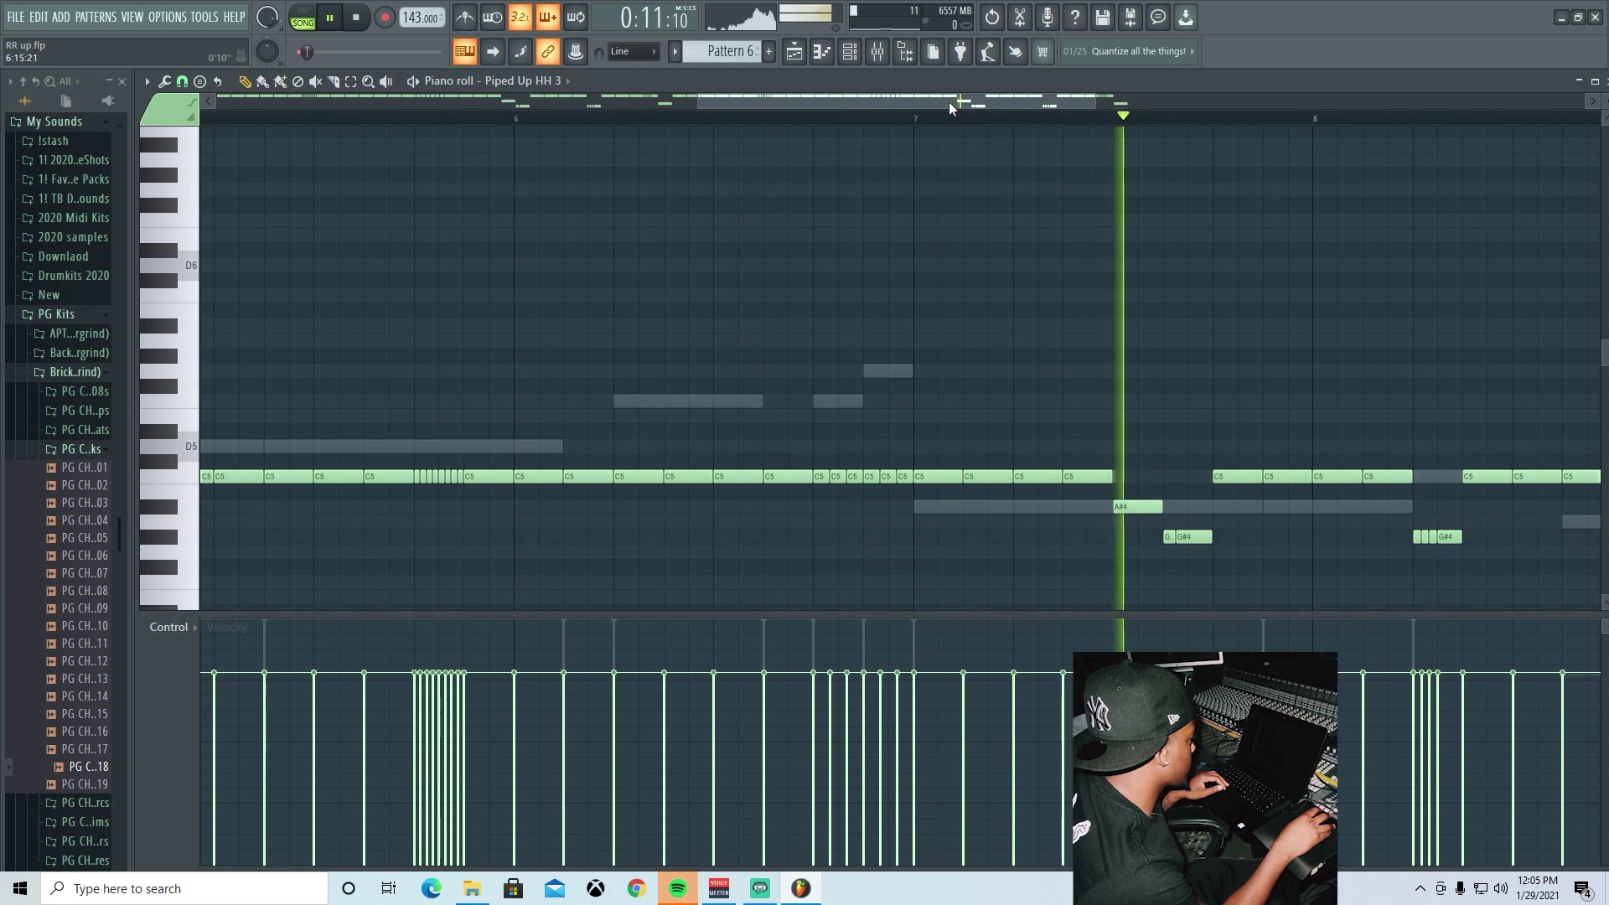
{"action": "mouse_move", "coordinate": [949, 102]}
{"action": "left_mouse_down"}
{"action": "mouse_move", "coordinate": [1054, 109]}
{"action": "mouse_move", "coordinate": [942, 113]}
{"action": "left_mouse_up"}
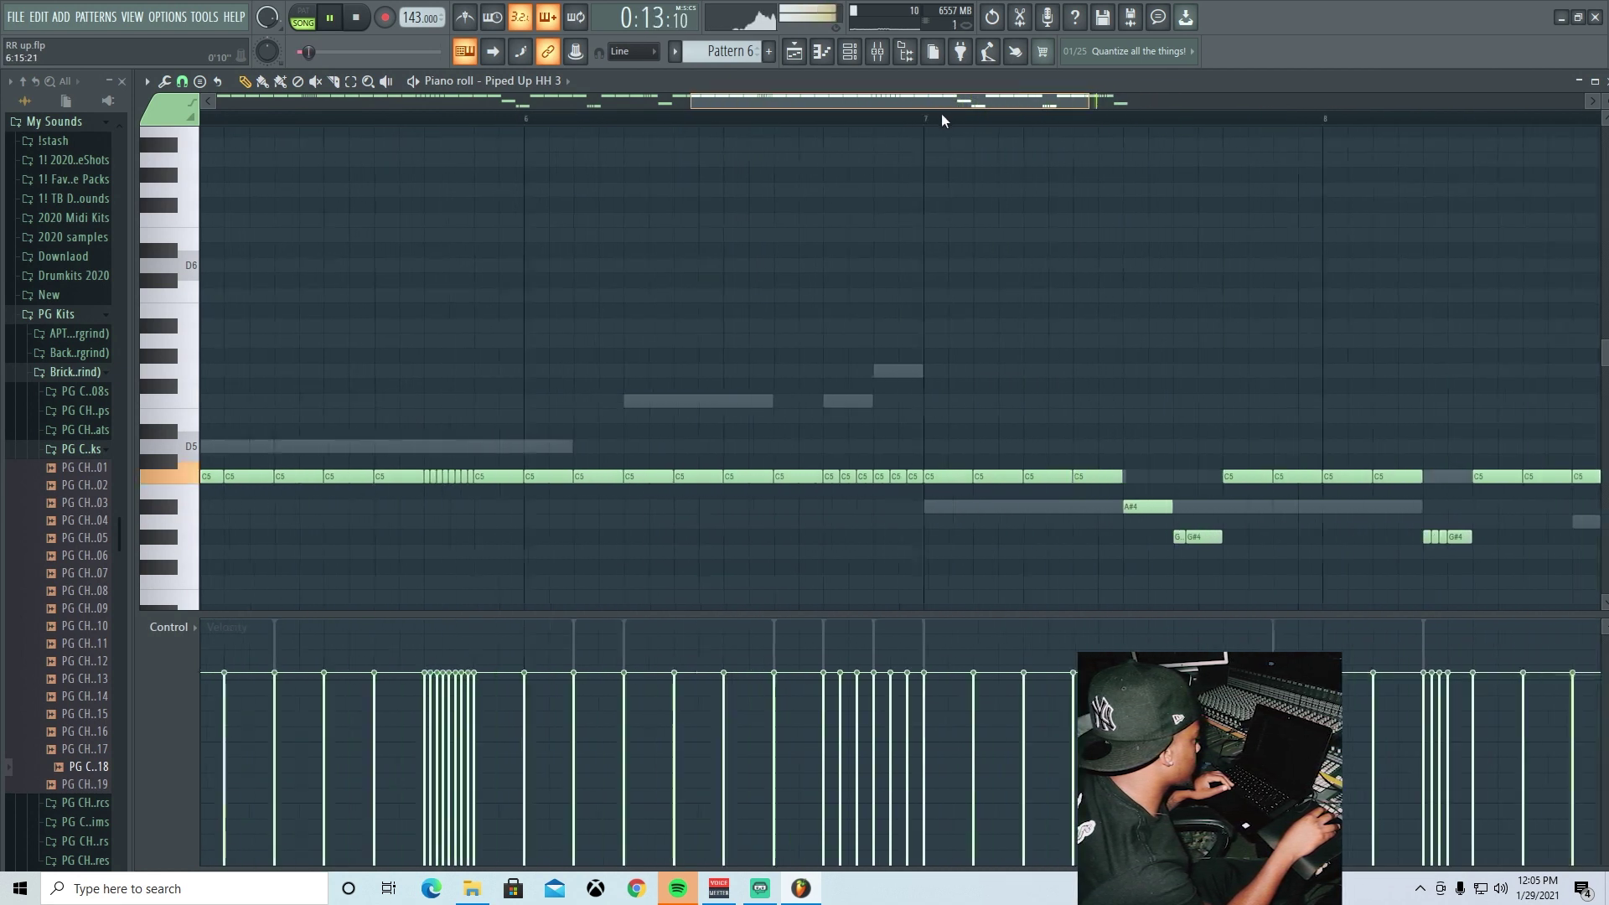
{"action": "key", "text": "space"}
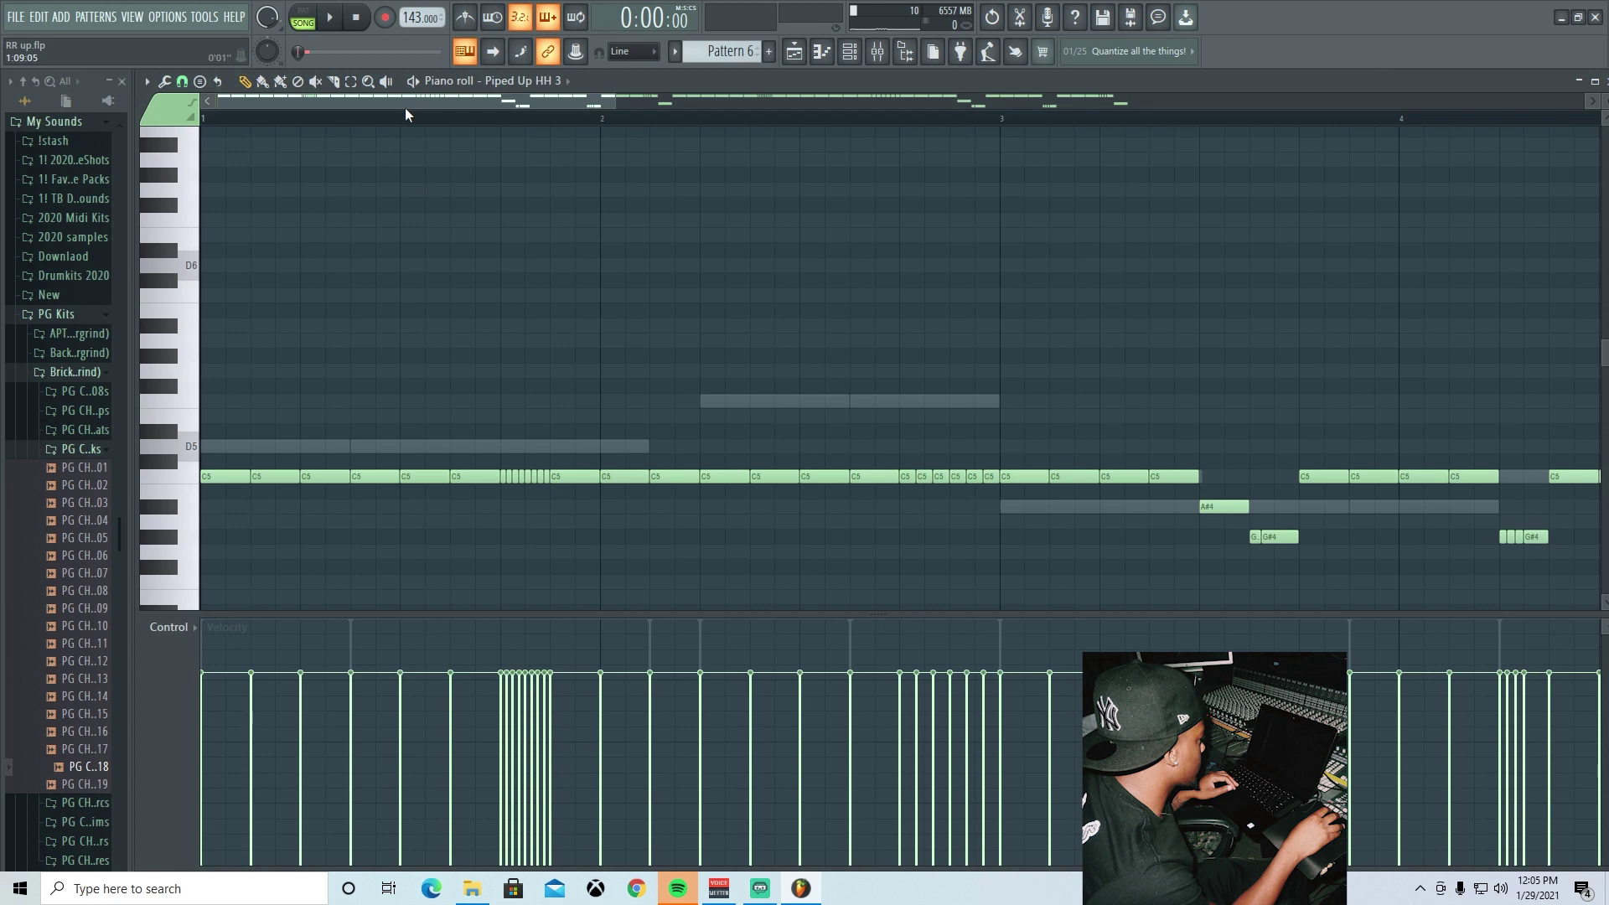
{"action": "scroll", "coordinate": [405, 114], "scroll_direction": "up", "scroll_amount": 2}
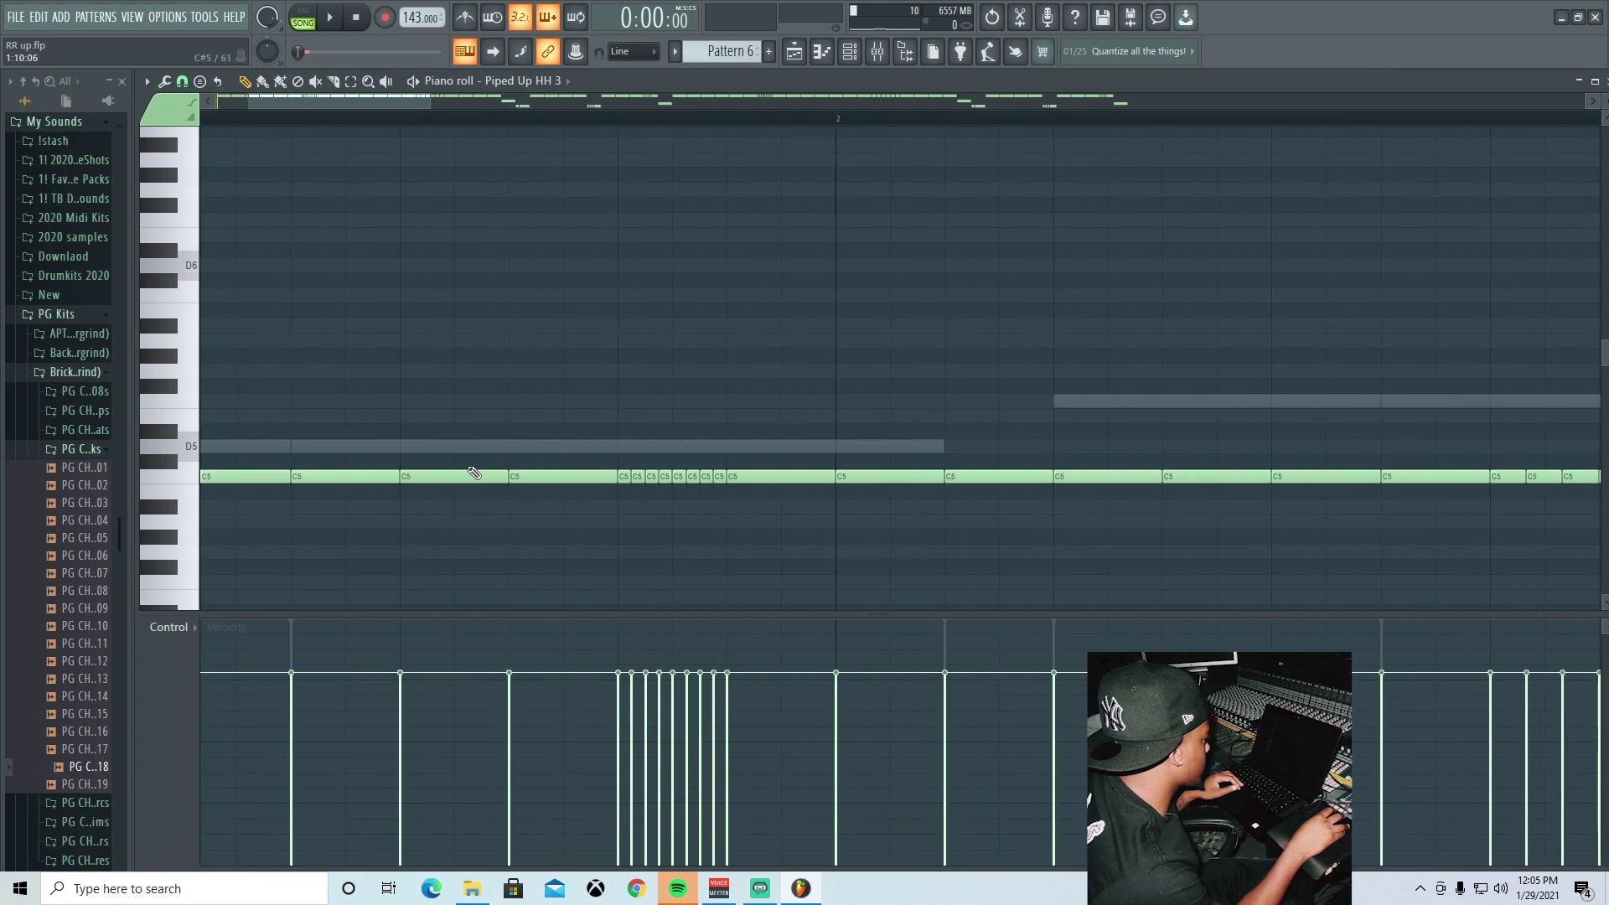
{"action": "left_click_drag", "start_coordinate": [455, 366], "coordinate": [490, 477]}
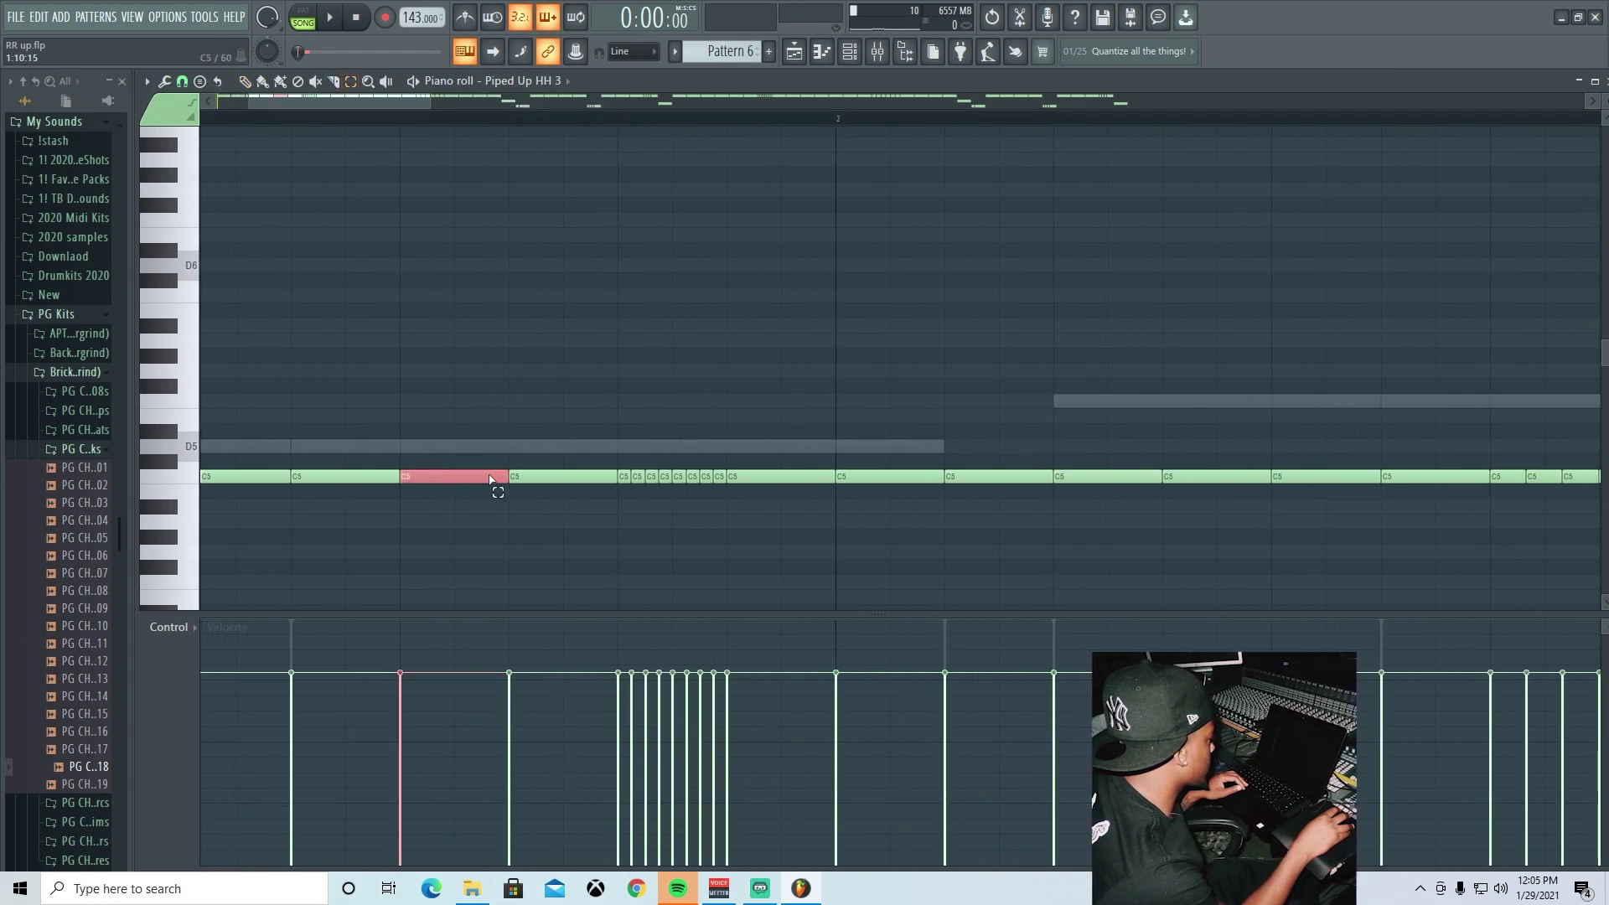
{"action": "key", "text": "ctrl+u"}
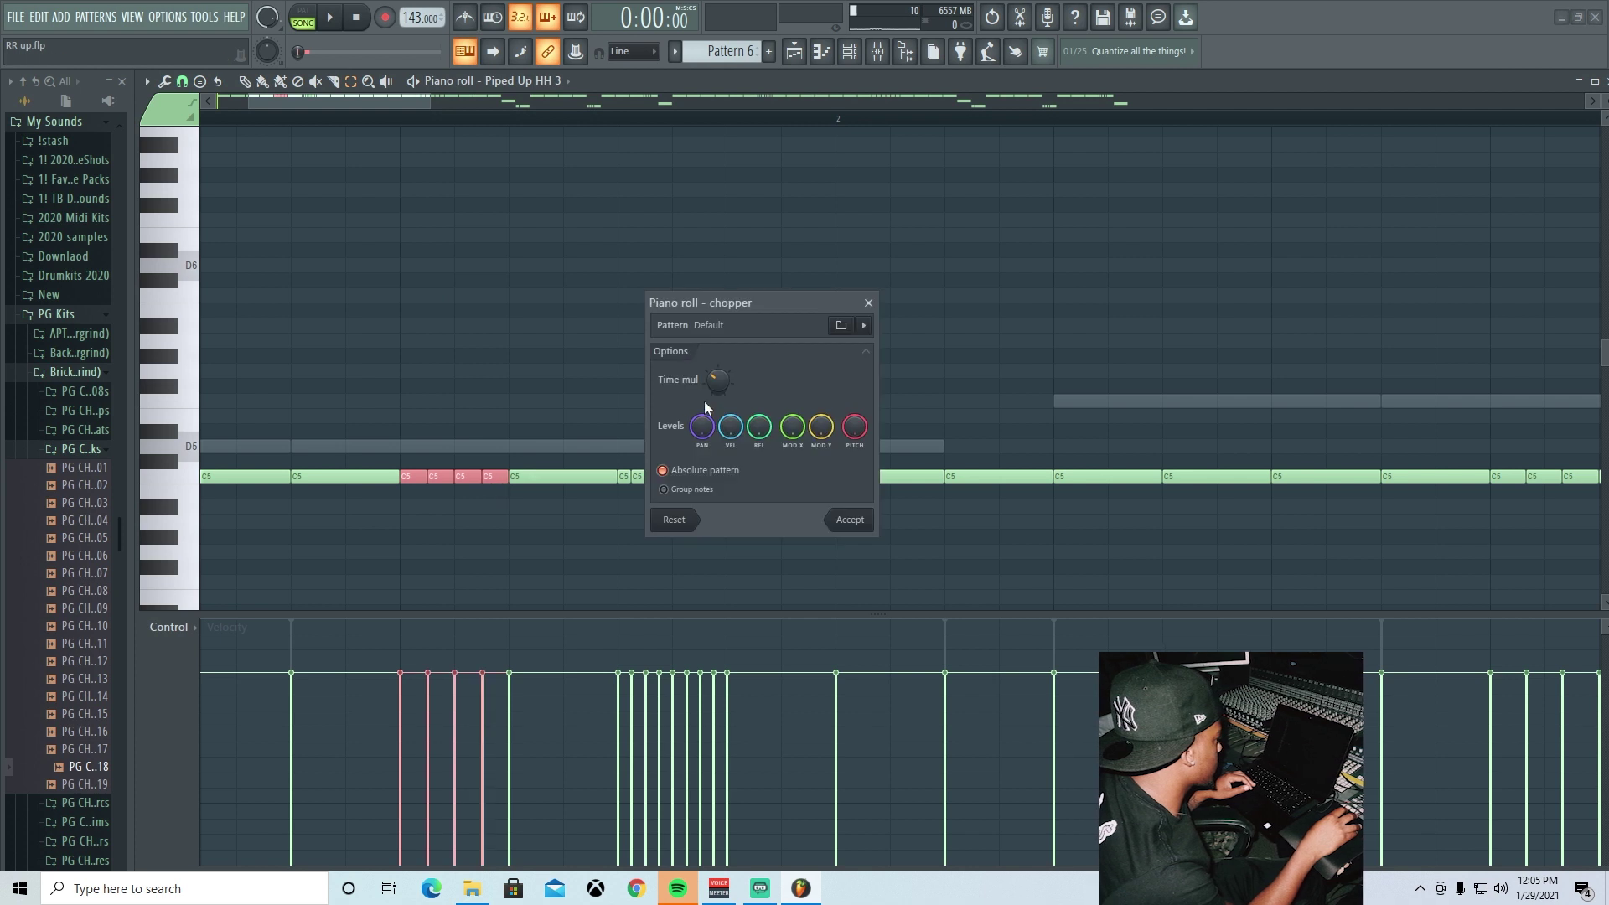
{"action": "mouse_move", "coordinate": [717, 380]}
{"action": "left_mouse_down"}
{"action": "mouse_move", "coordinate": [717, 406]}
{"action": "mouse_move", "coordinate": [717, 373]}
{"action": "left_mouse_up"}
{"action": "key", "text": "space"}
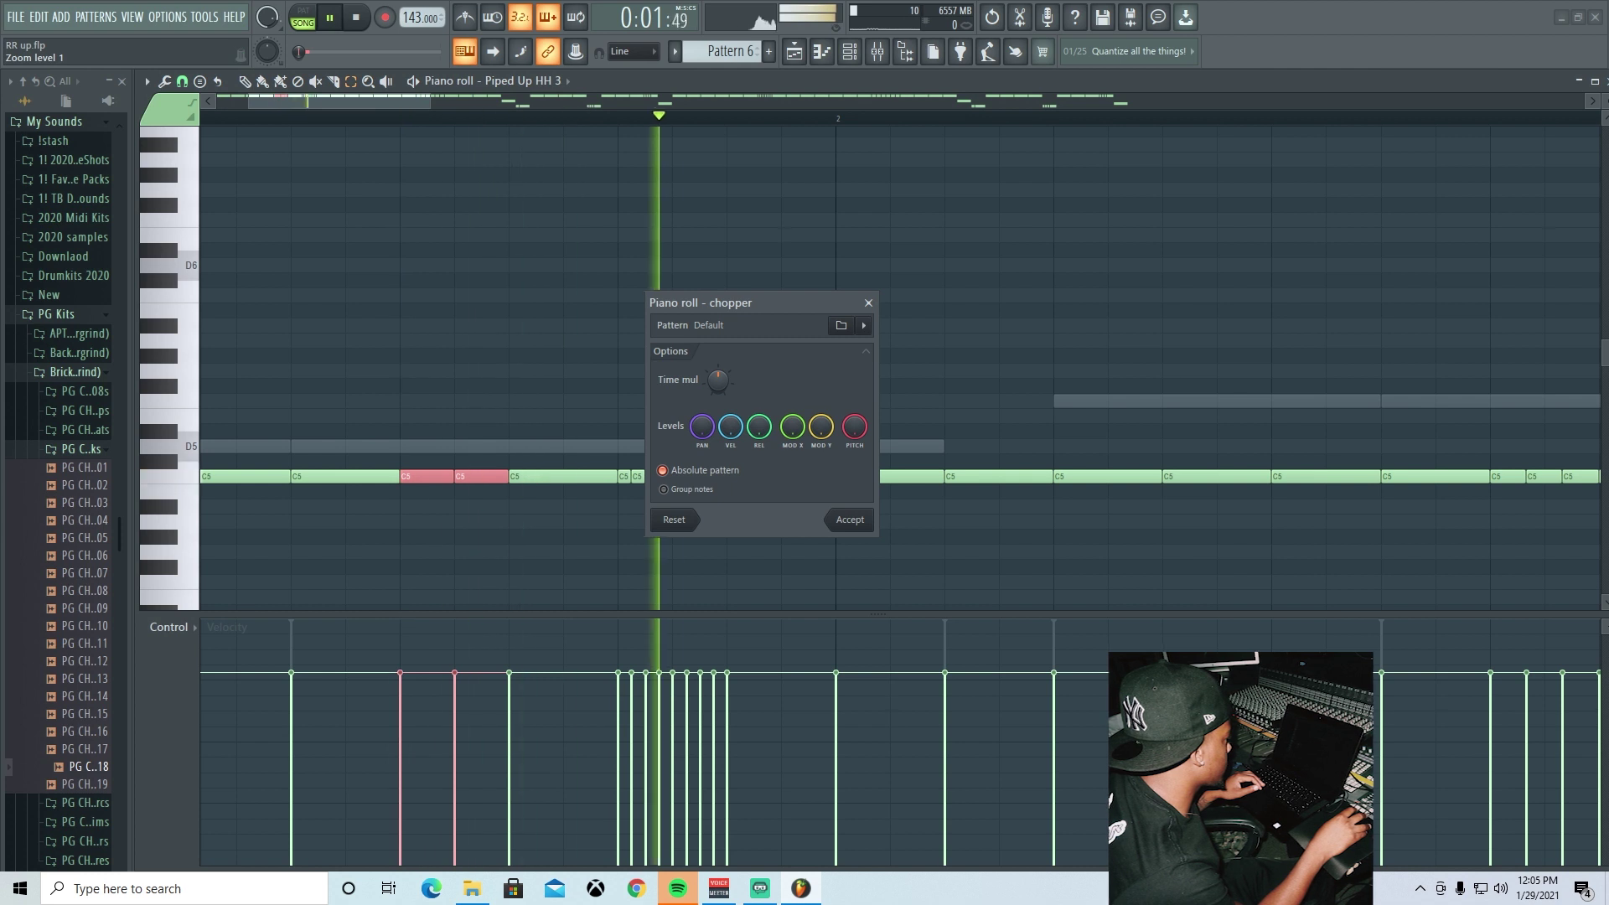
{"action": "left_click", "coordinate": [868, 303]}
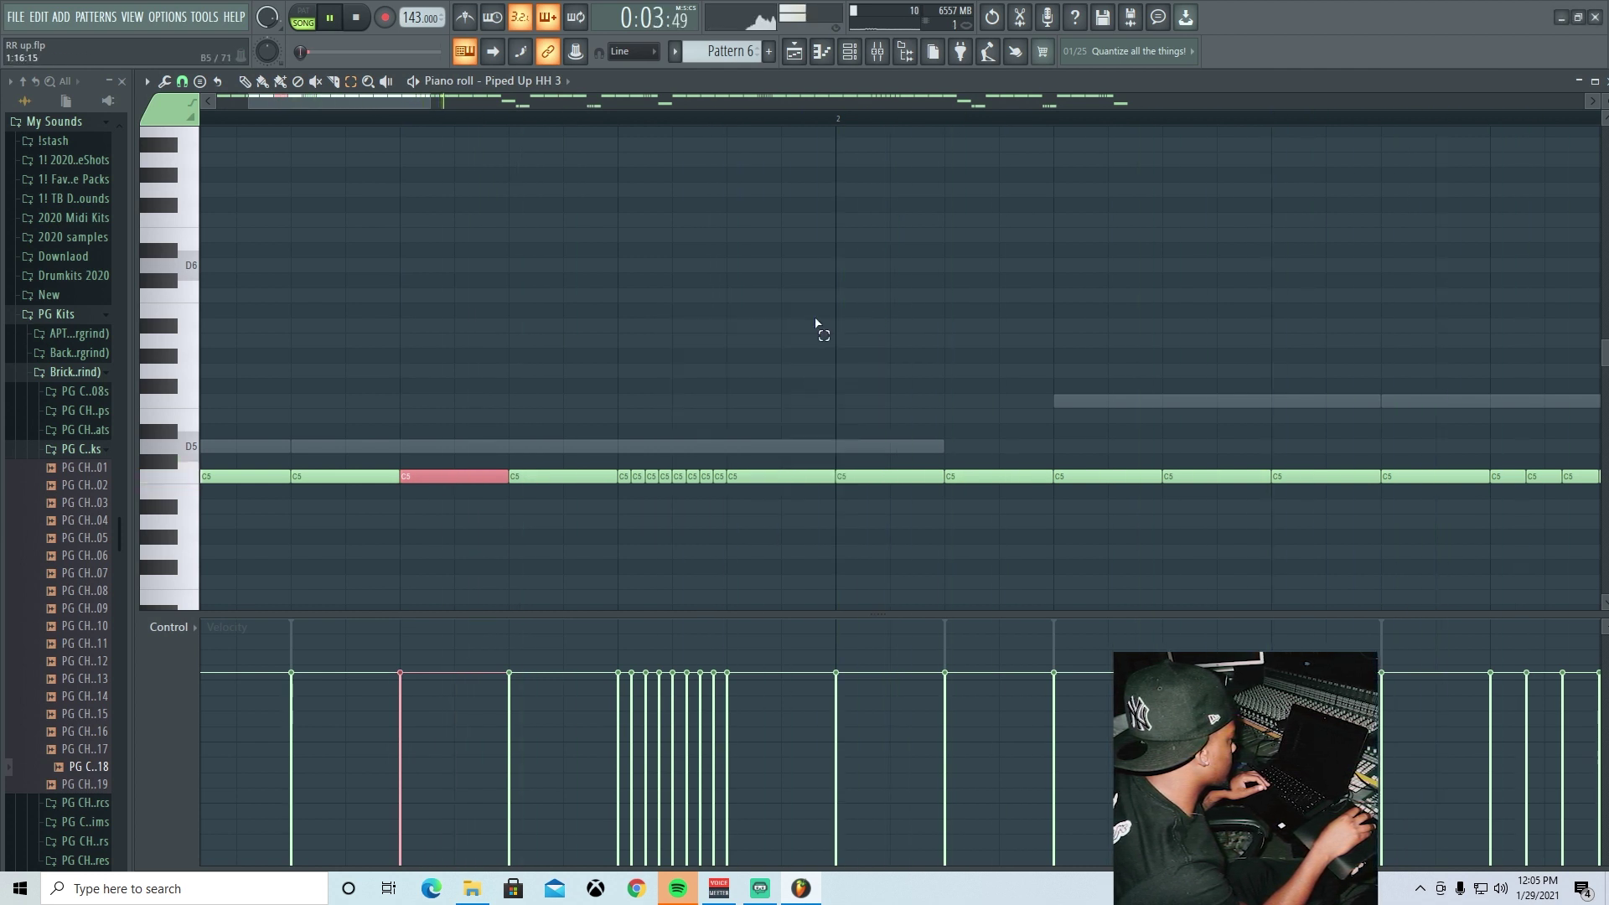
{"action": "key", "text": "space"}
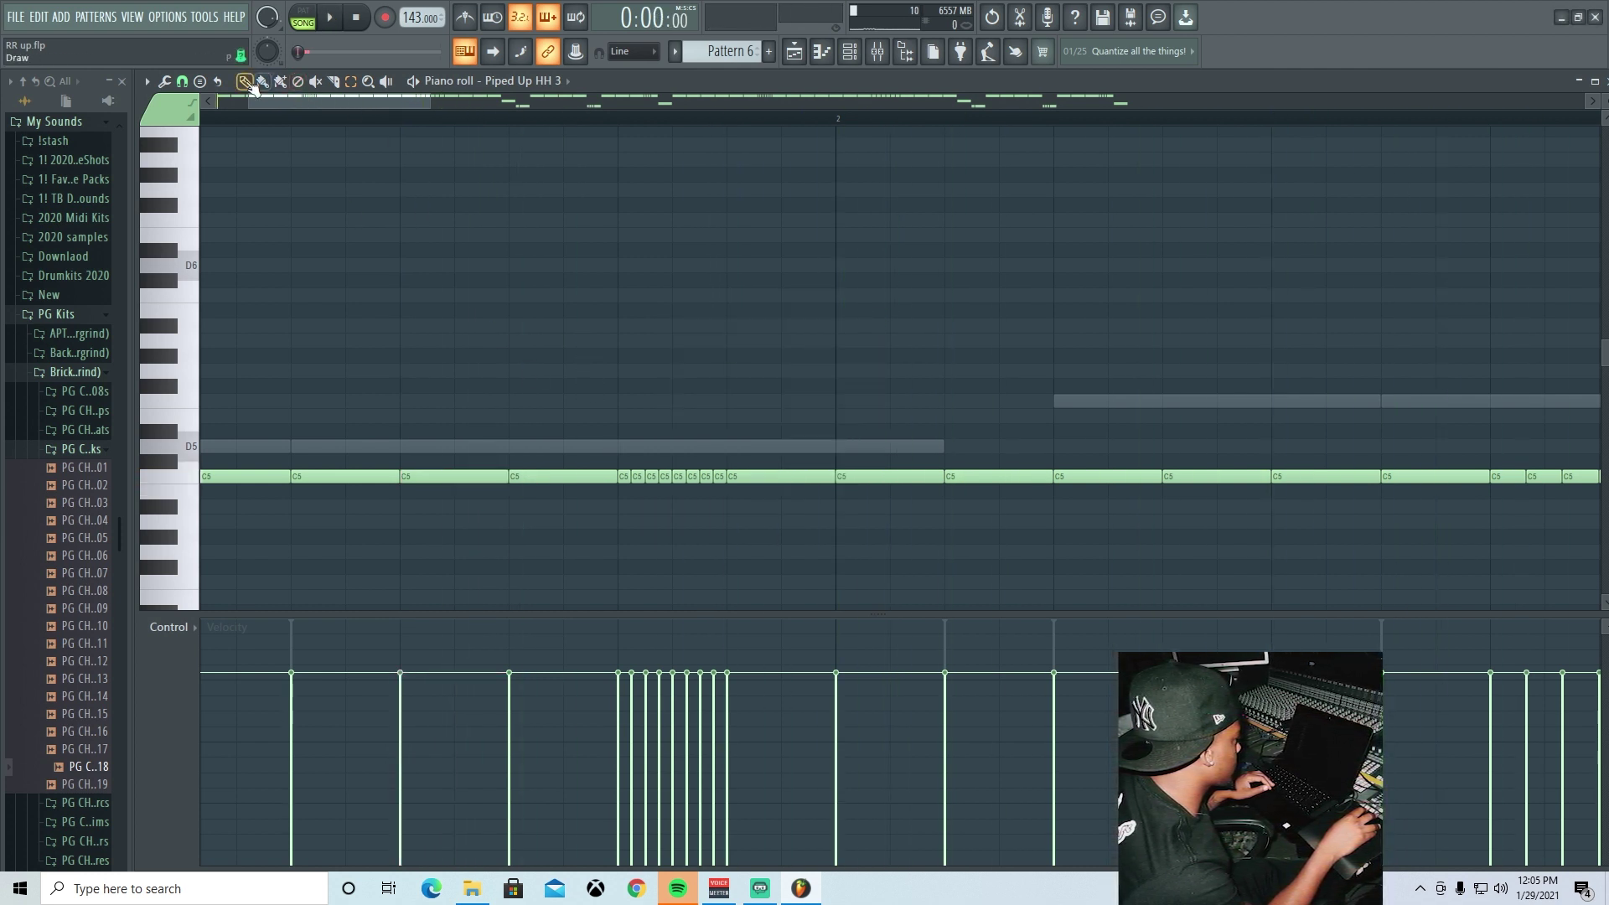
{"action": "left_click_drag", "start_coordinate": [327, 94], "coordinate": [439, 91]}
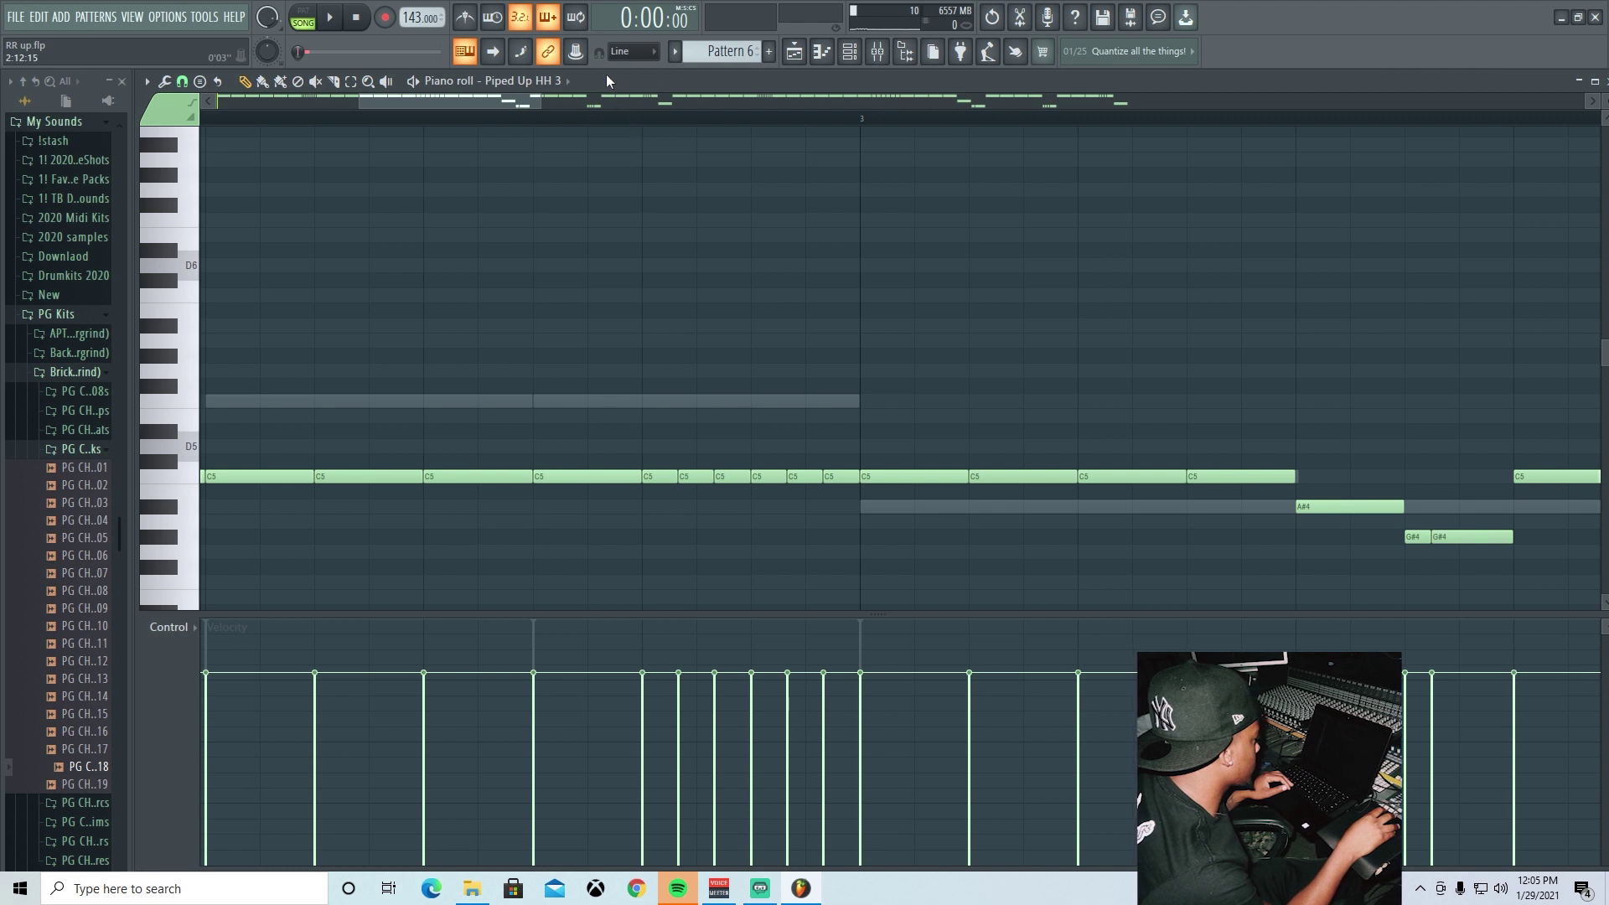
- Set piano roll snap to 1/3 step and pitch two hi-hat notes down to A#4
{"action": "left_click", "coordinate": [632, 51]}
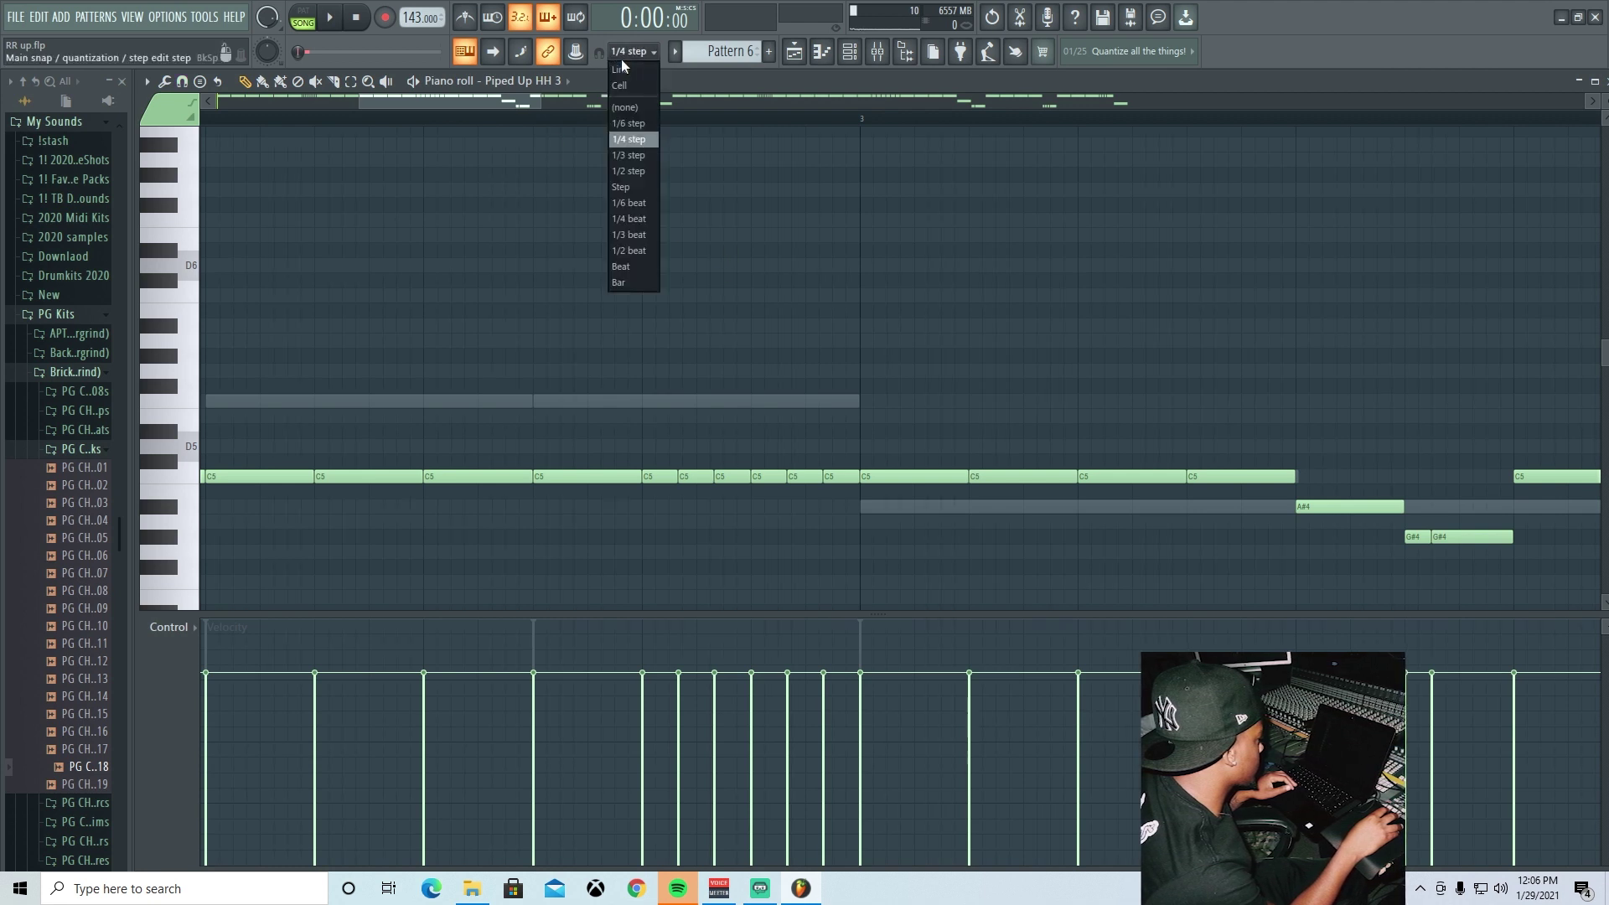
{"action": "left_click", "coordinate": [635, 156]}
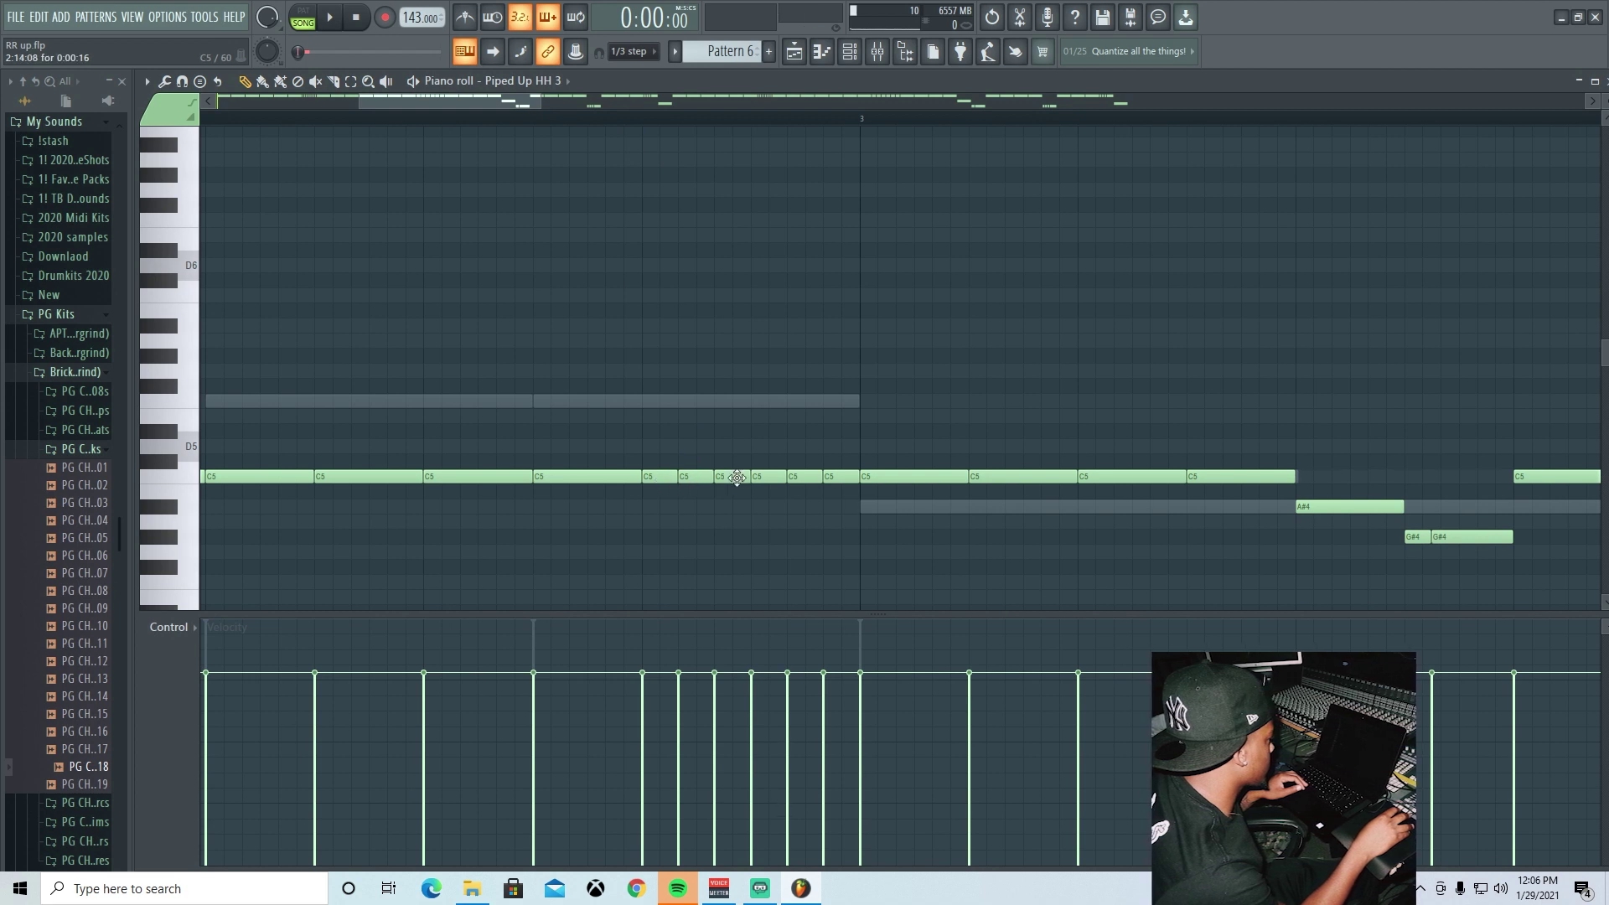
{"action": "left_click_drag", "start_coordinate": [692, 477], "coordinate": [838, 516]}
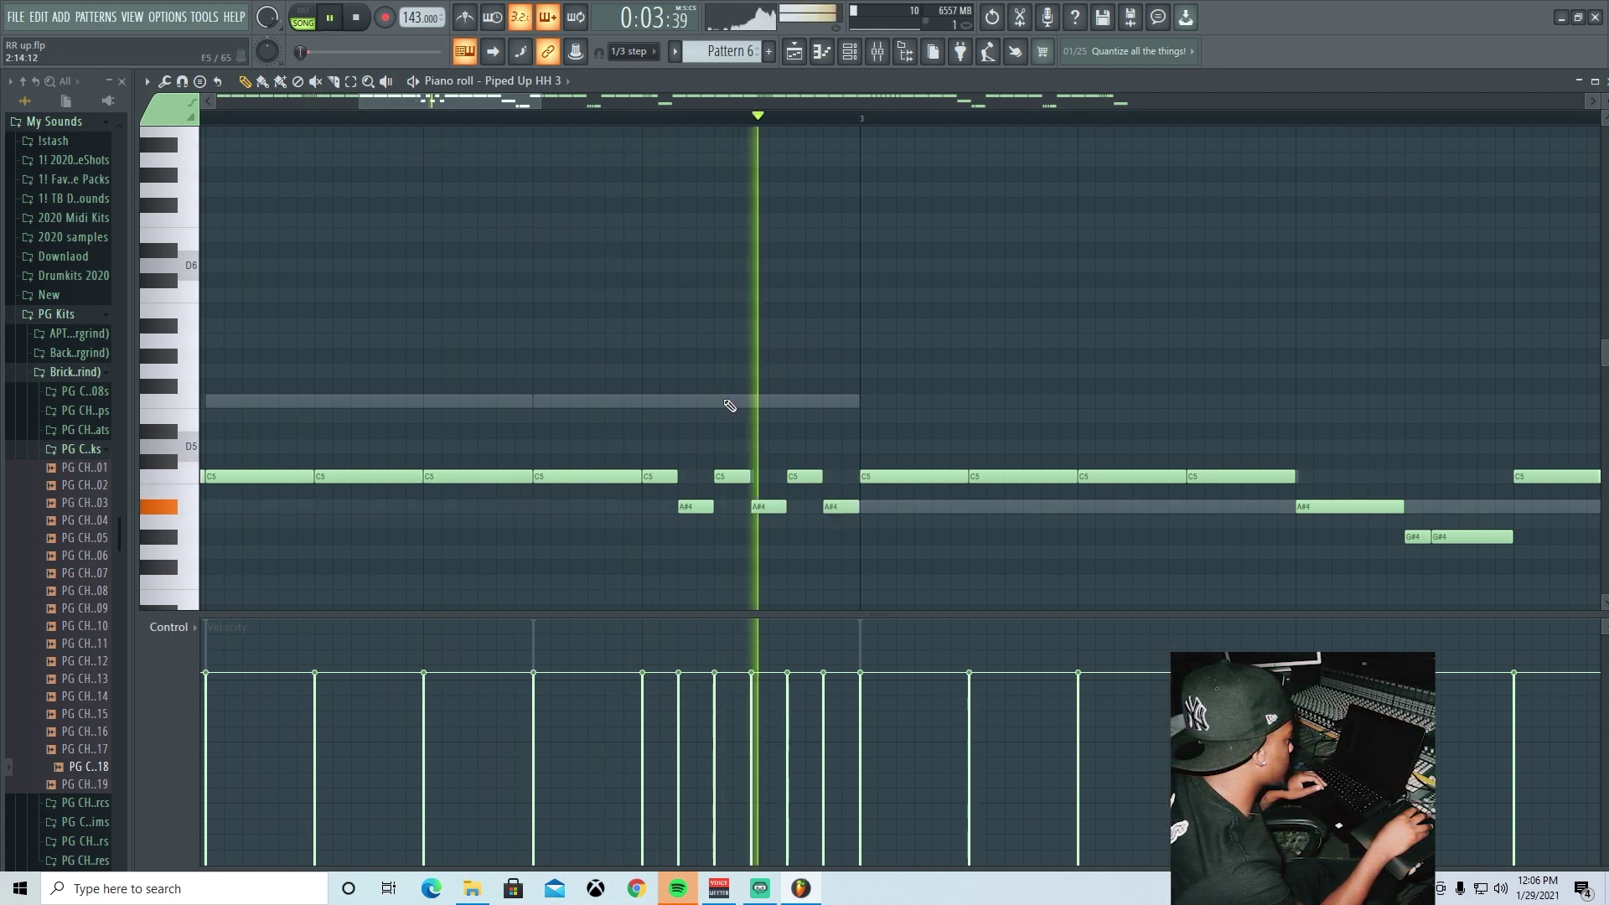
{"action": "key", "text": "space"}
- Remove the stray A4 note and move the A#4 hits back up to C5
{"action": "left_click", "coordinate": [702, 521]}
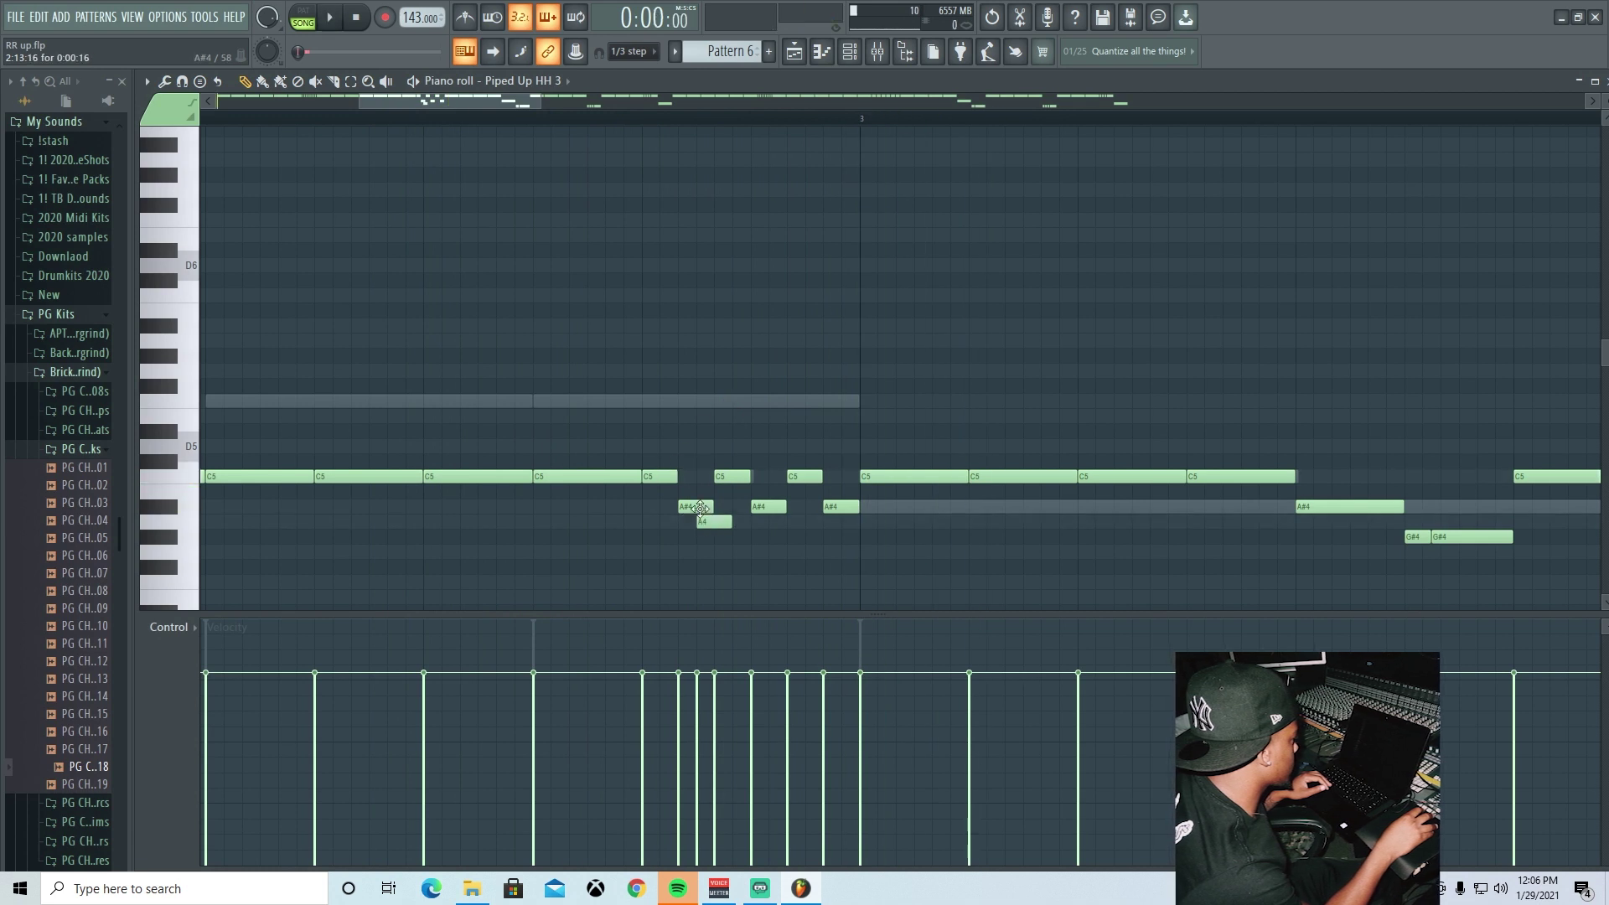
{"action": "right_click", "coordinate": [708, 521]}
{"action": "left_click_drag", "start_coordinate": [699, 507], "coordinate": [842, 476]}
{"action": "key", "text": "space"}
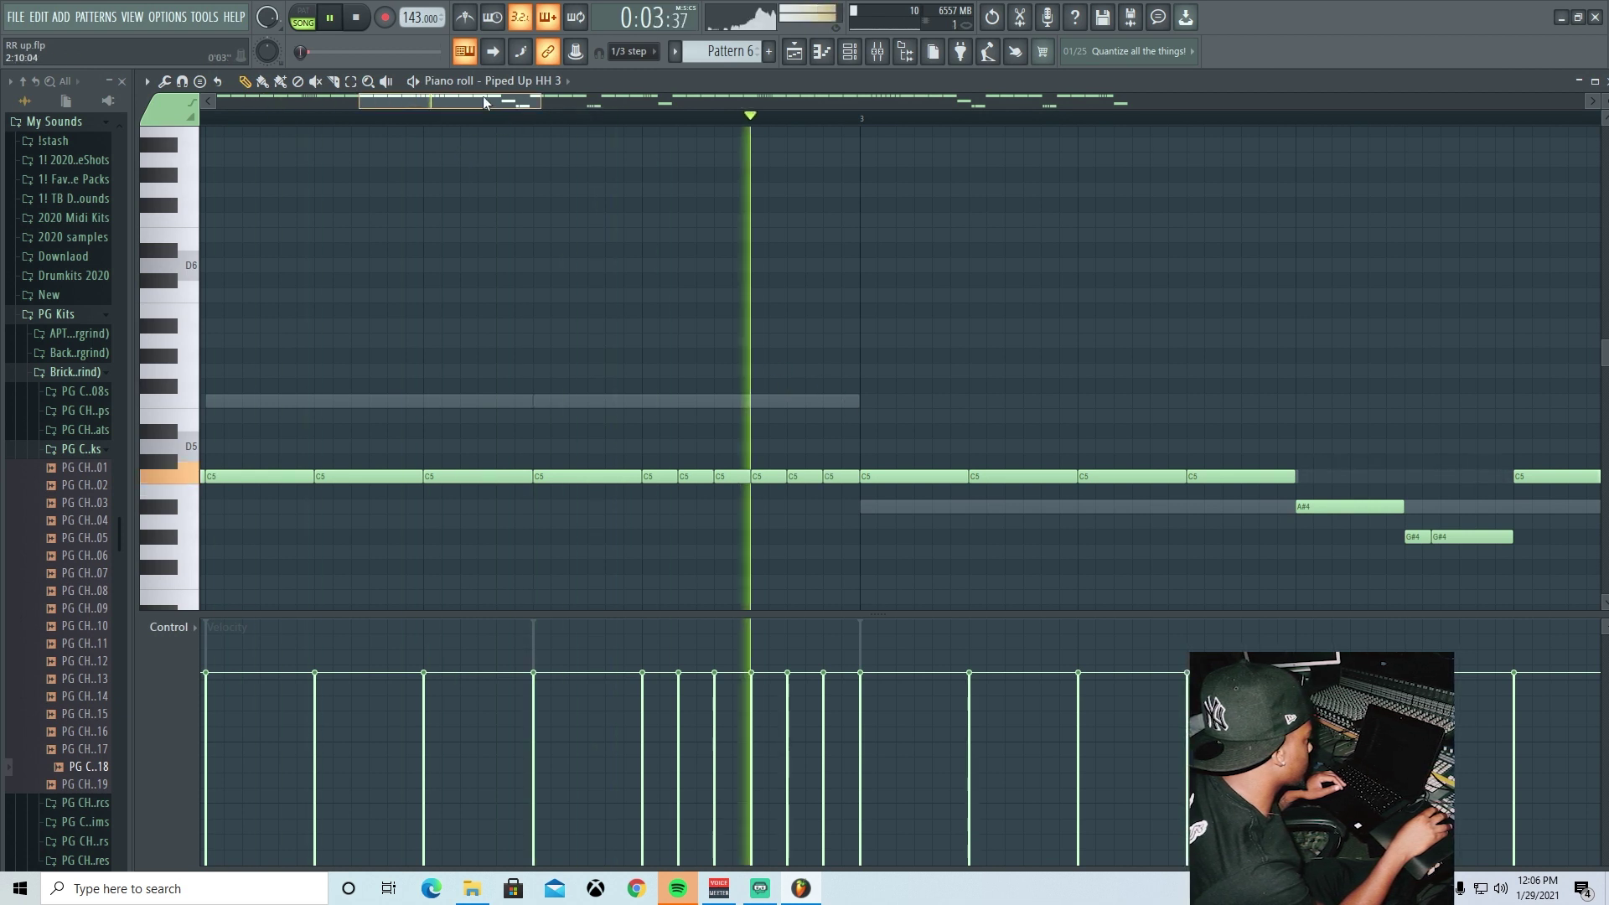
{"action": "key", "text": "space"}
- Play the hi-hat roll from around bar 3.5 to check the result
{"action": "left_click_drag", "start_coordinate": [483, 102], "coordinate": [580, 112]}
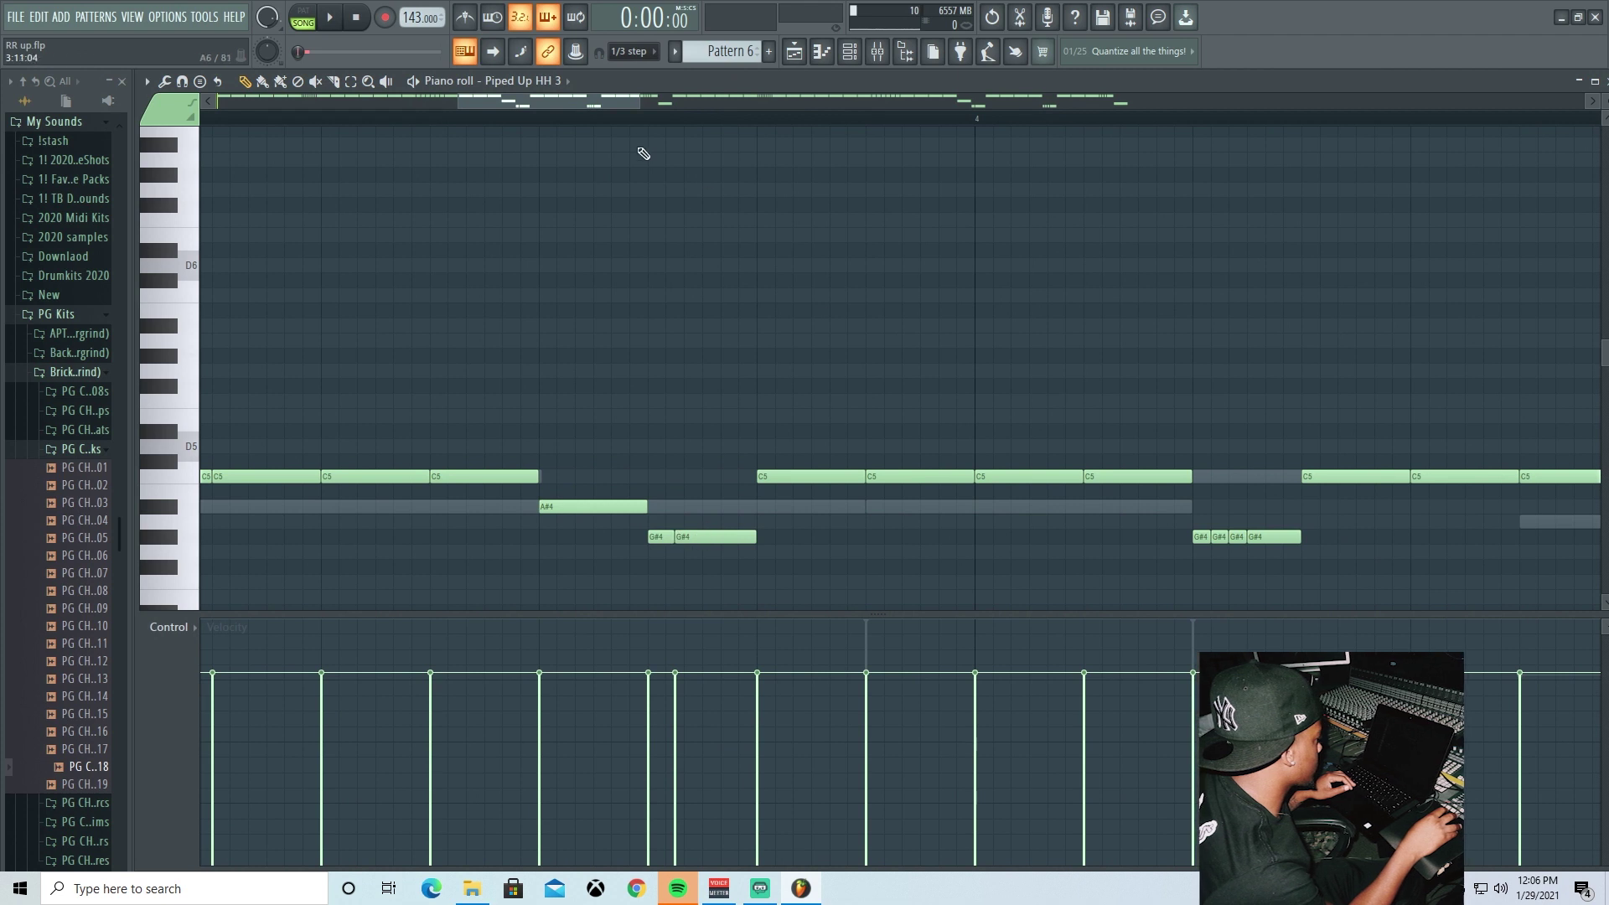
{"action": "left_click", "coordinate": [541, 118]}
{"action": "key", "text": "space"}
{"action": "left_click_drag", "start_coordinate": [551, 101], "coordinate": [678, 104]}
{"action": "key", "text": "space"}
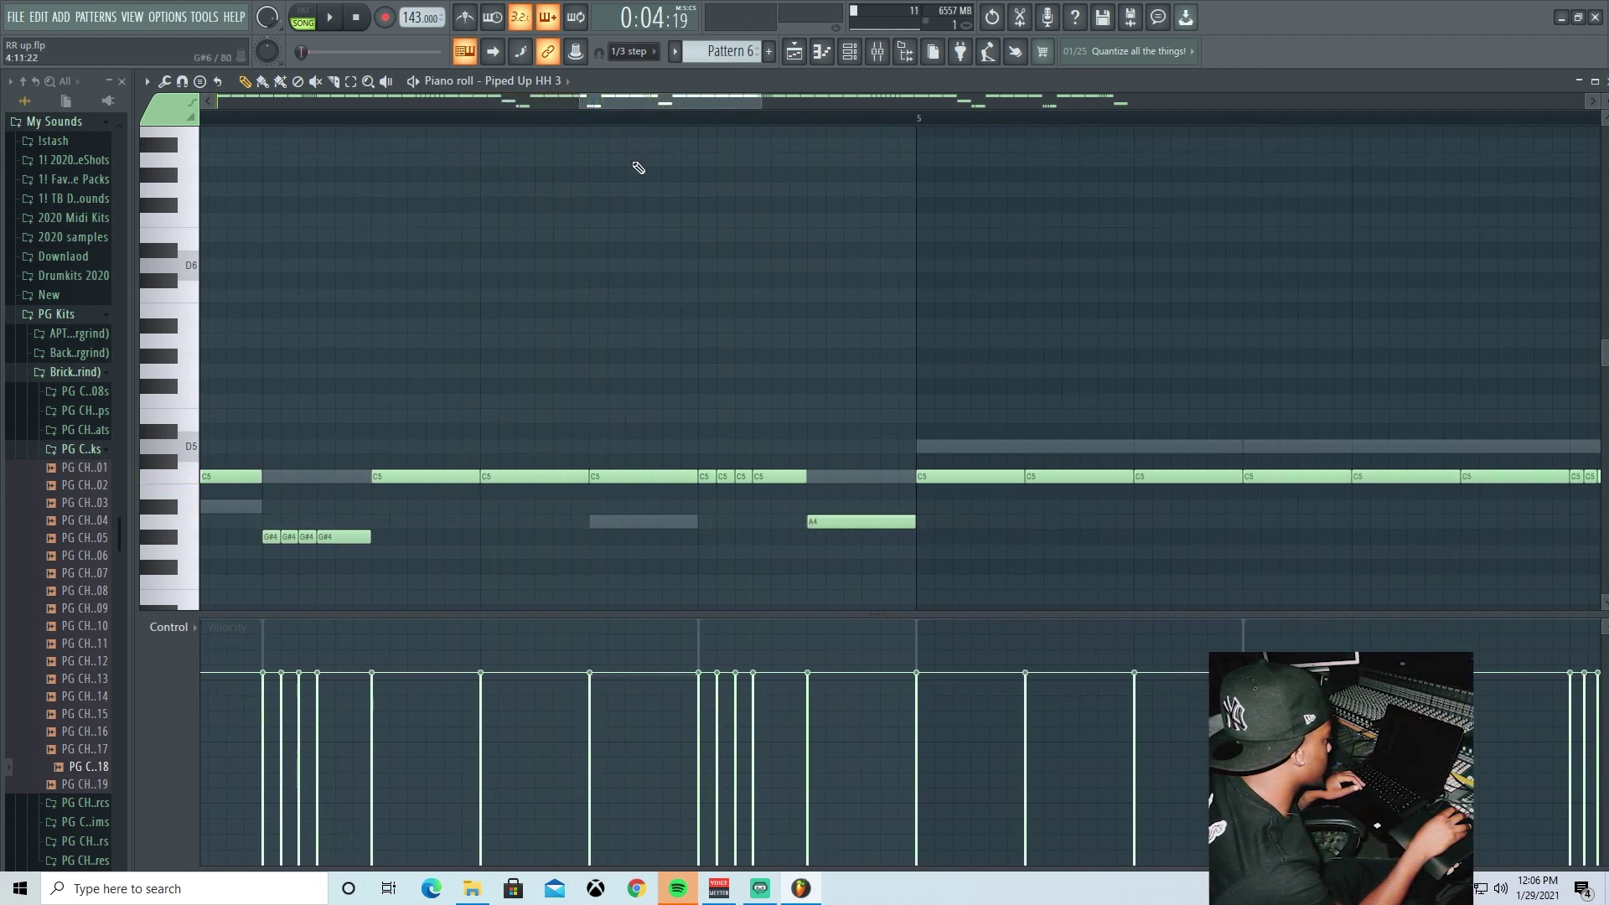
{"action": "scroll", "coordinate": [621, 142], "scroll_direction": "down", "scroll_amount": 2}
{"action": "scroll", "coordinate": [608, 132], "scroll_direction": "down", "scroll_amount": 5}
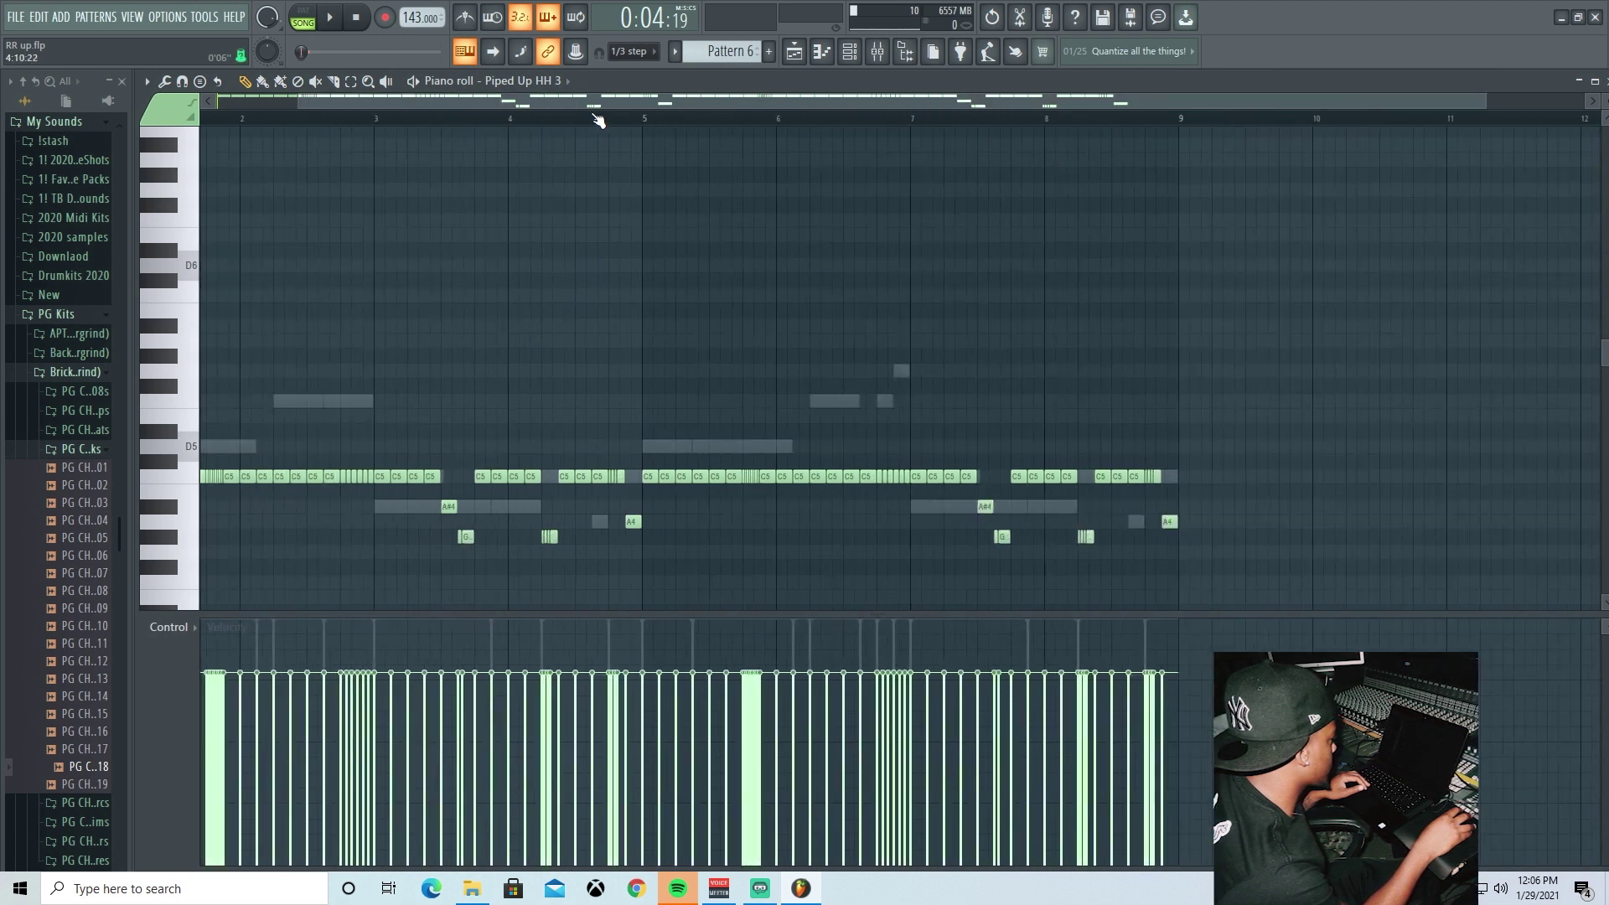
- Unmute the Piped Up Clap 7 channel and preview its sample settings with the beat playing
{"action": "left_click_drag", "start_coordinate": [585, 104], "coordinate": [369, 119]}
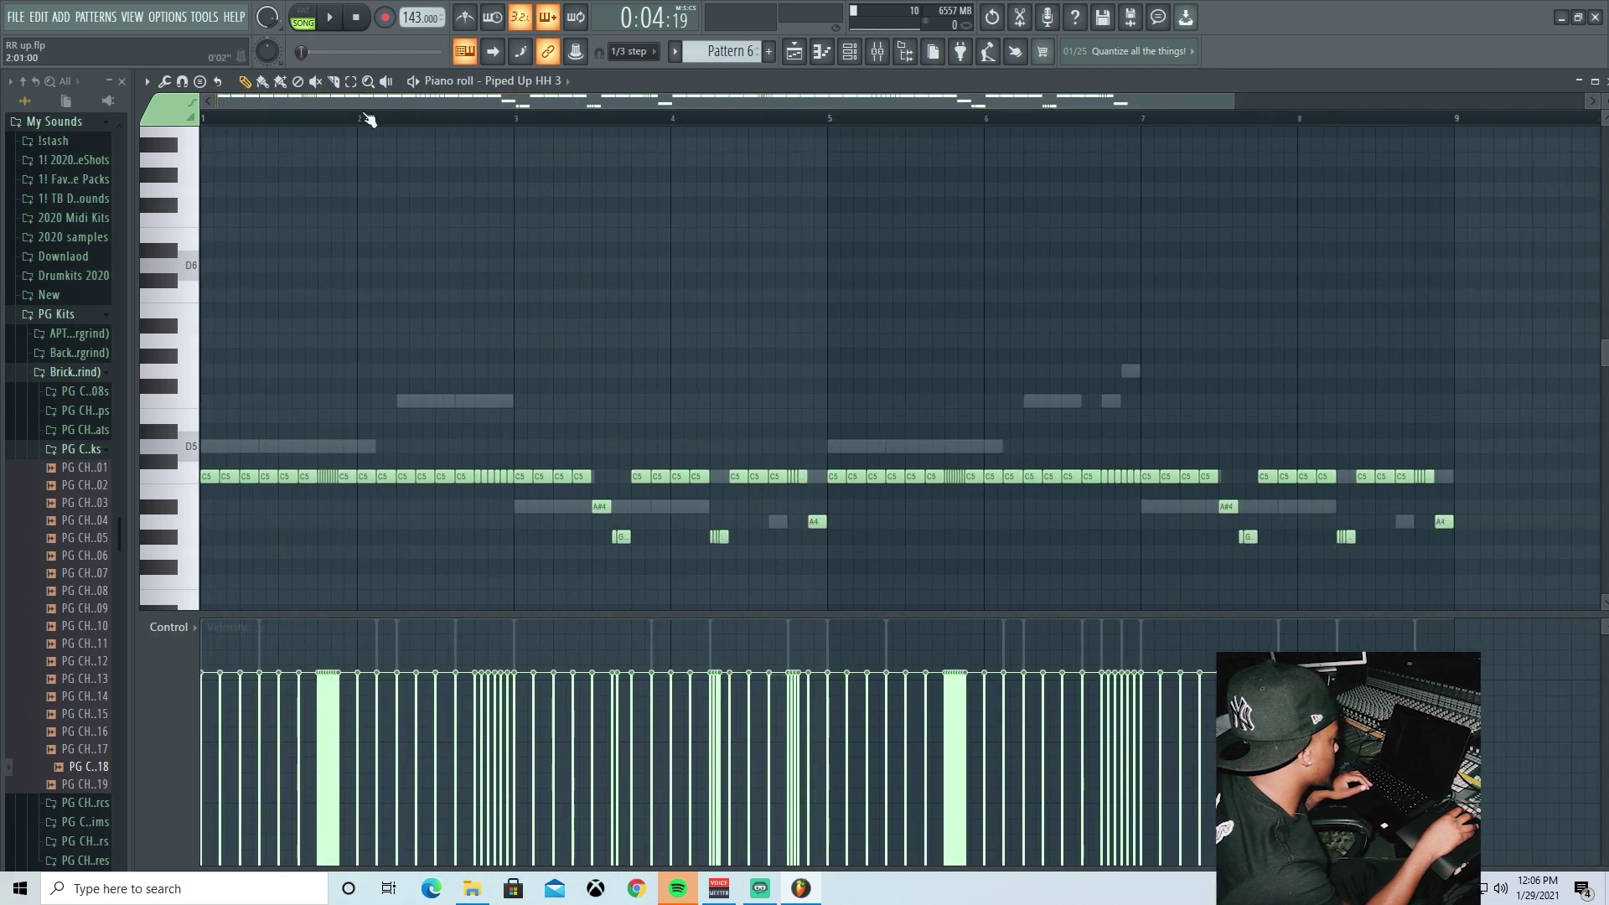
{"action": "left_click", "coordinate": [837, 53]}
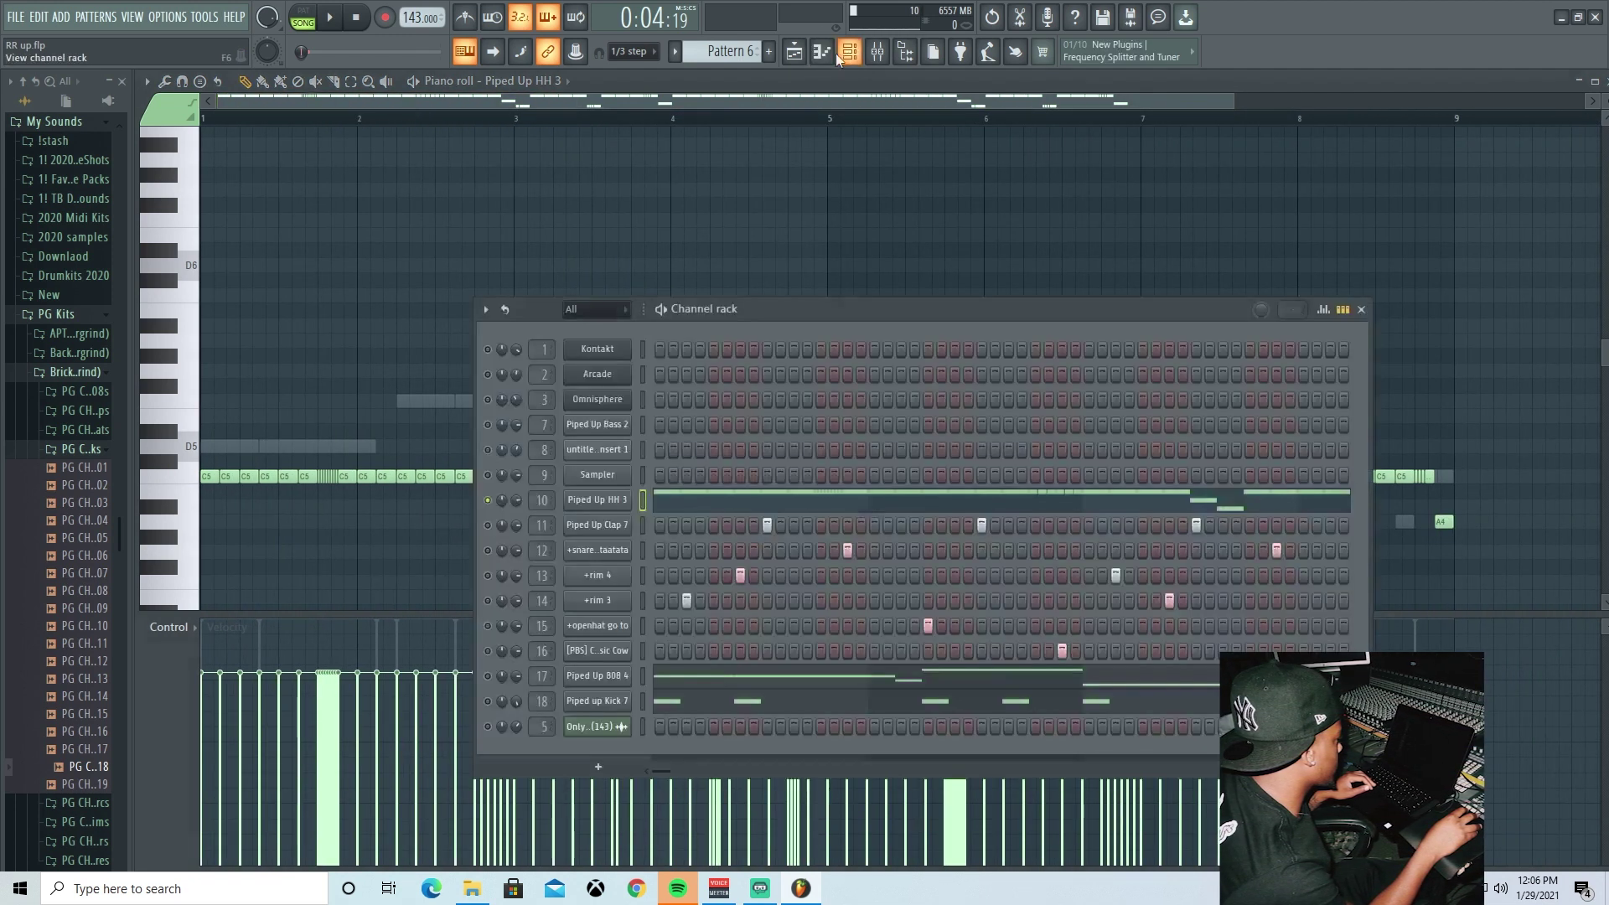
{"action": "left_click", "coordinate": [489, 526]}
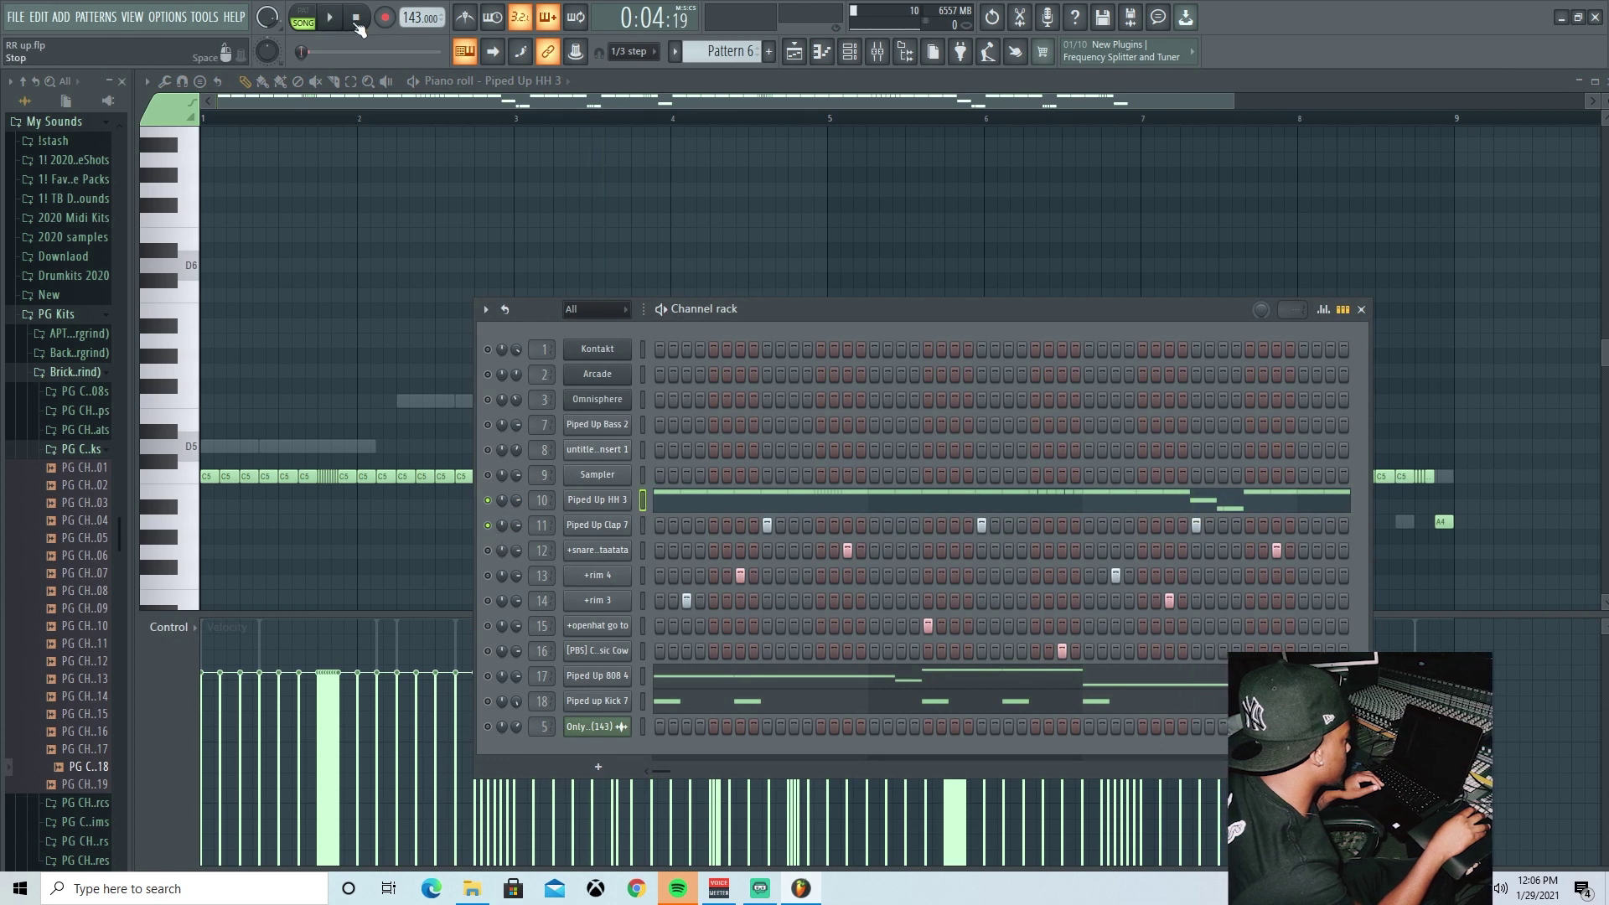
{"action": "left_click", "coordinate": [597, 528]}
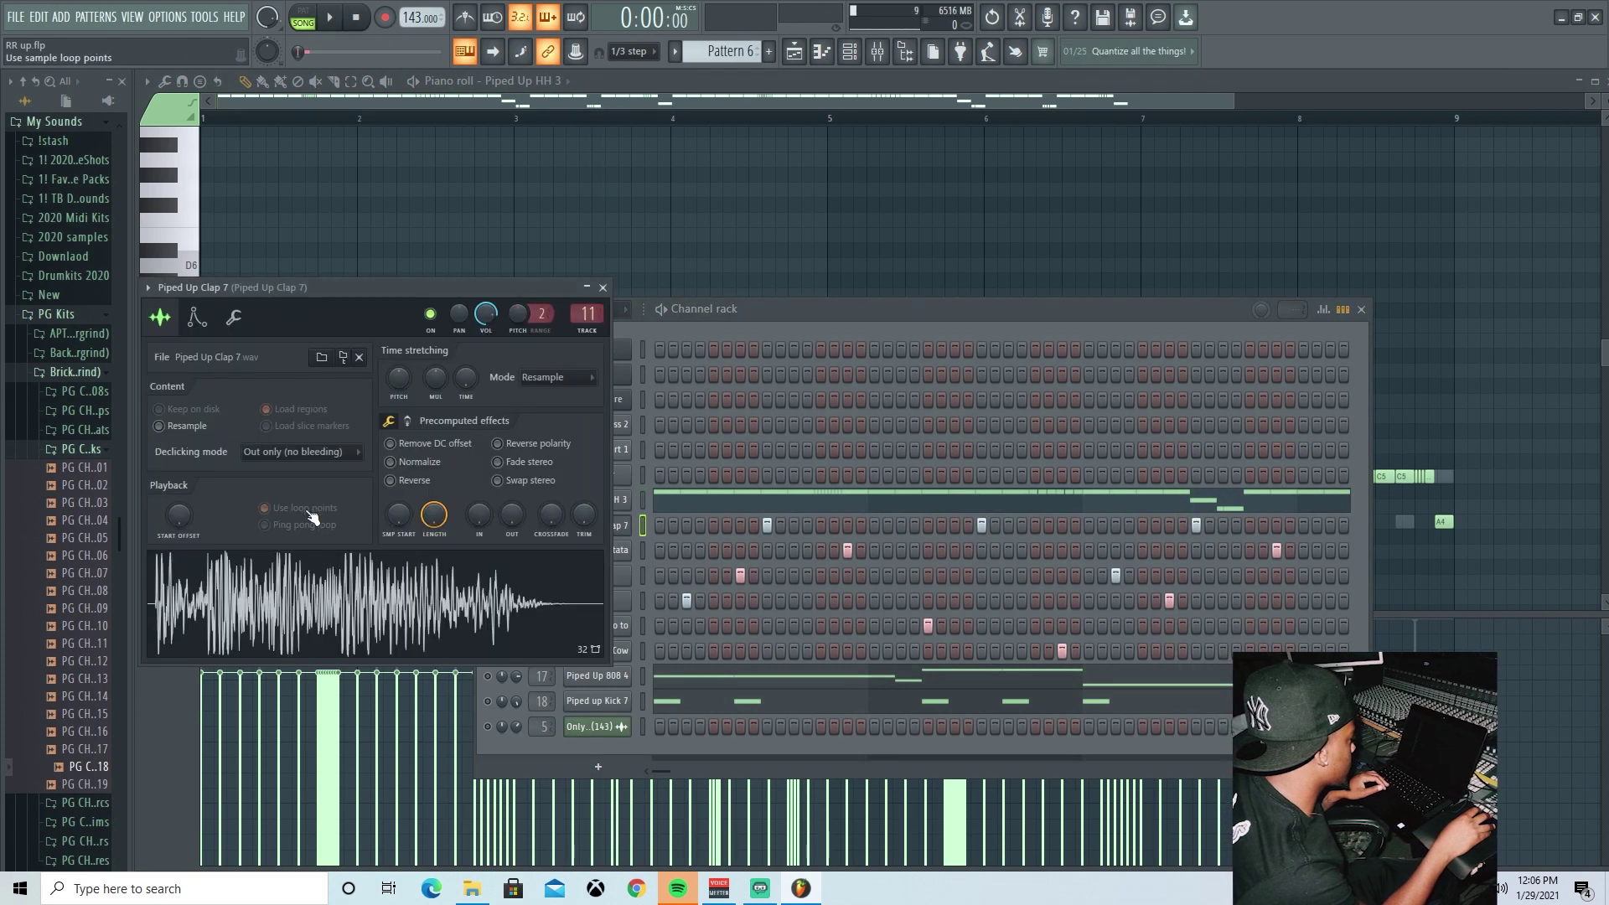
{"action": "key", "text": "space"}
{"action": "left_click", "coordinate": [602, 287]}
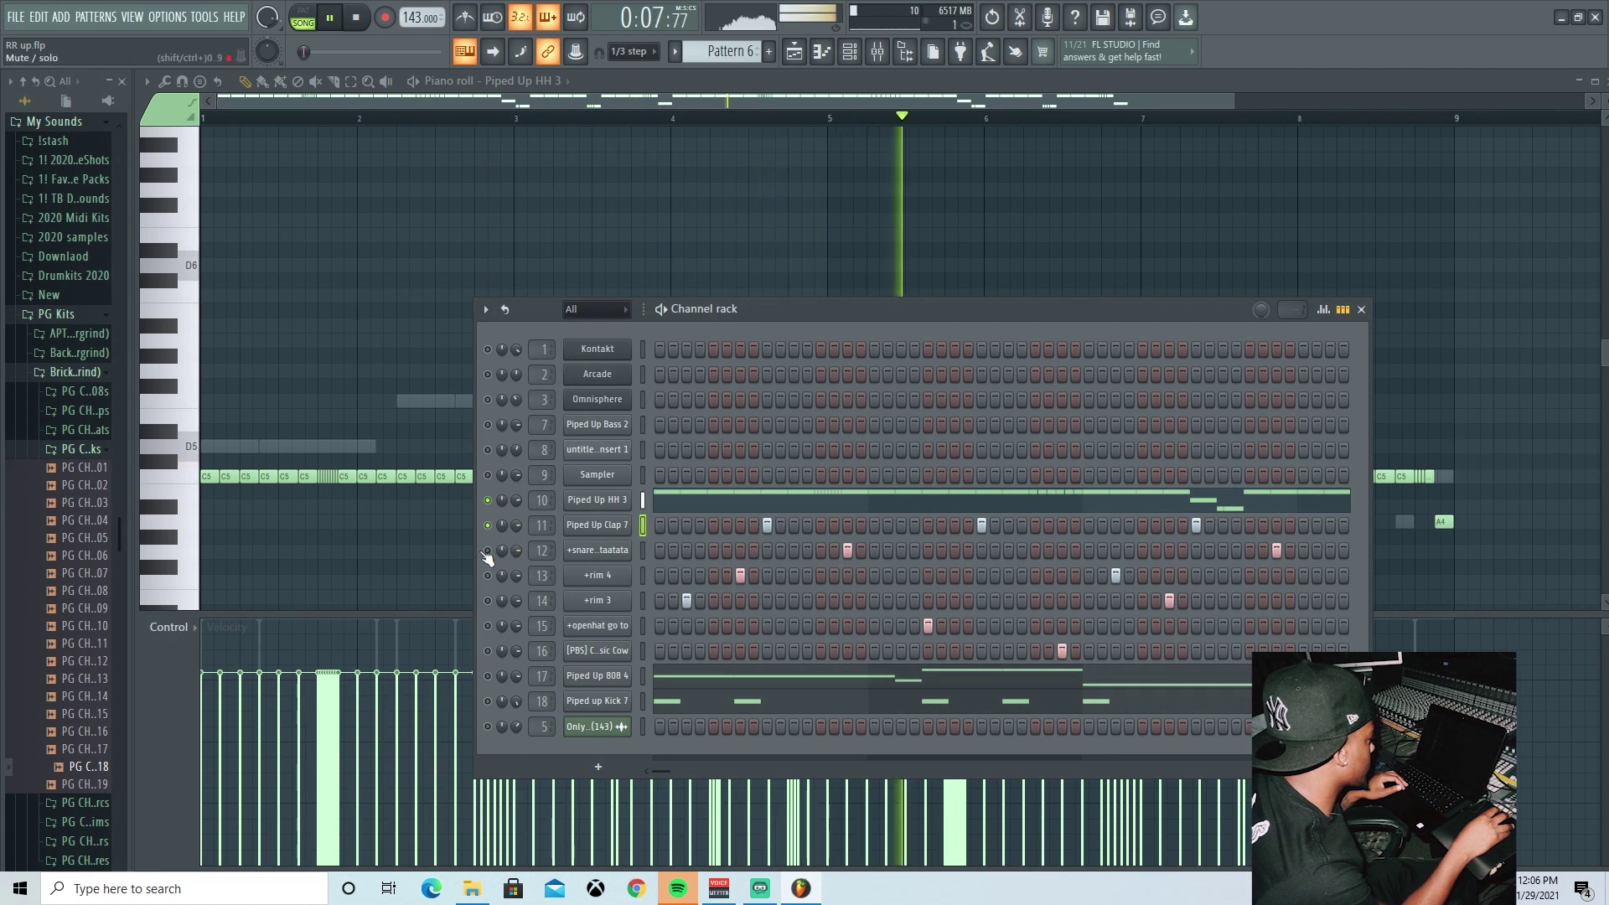
- Stop playback and open the +snare raataatata channel in the piano roll
{"action": "key", "text": "space"}
{"action": "right_click", "coordinate": [625, 546]}
{"action": "left_click", "coordinate": [667, 549]}
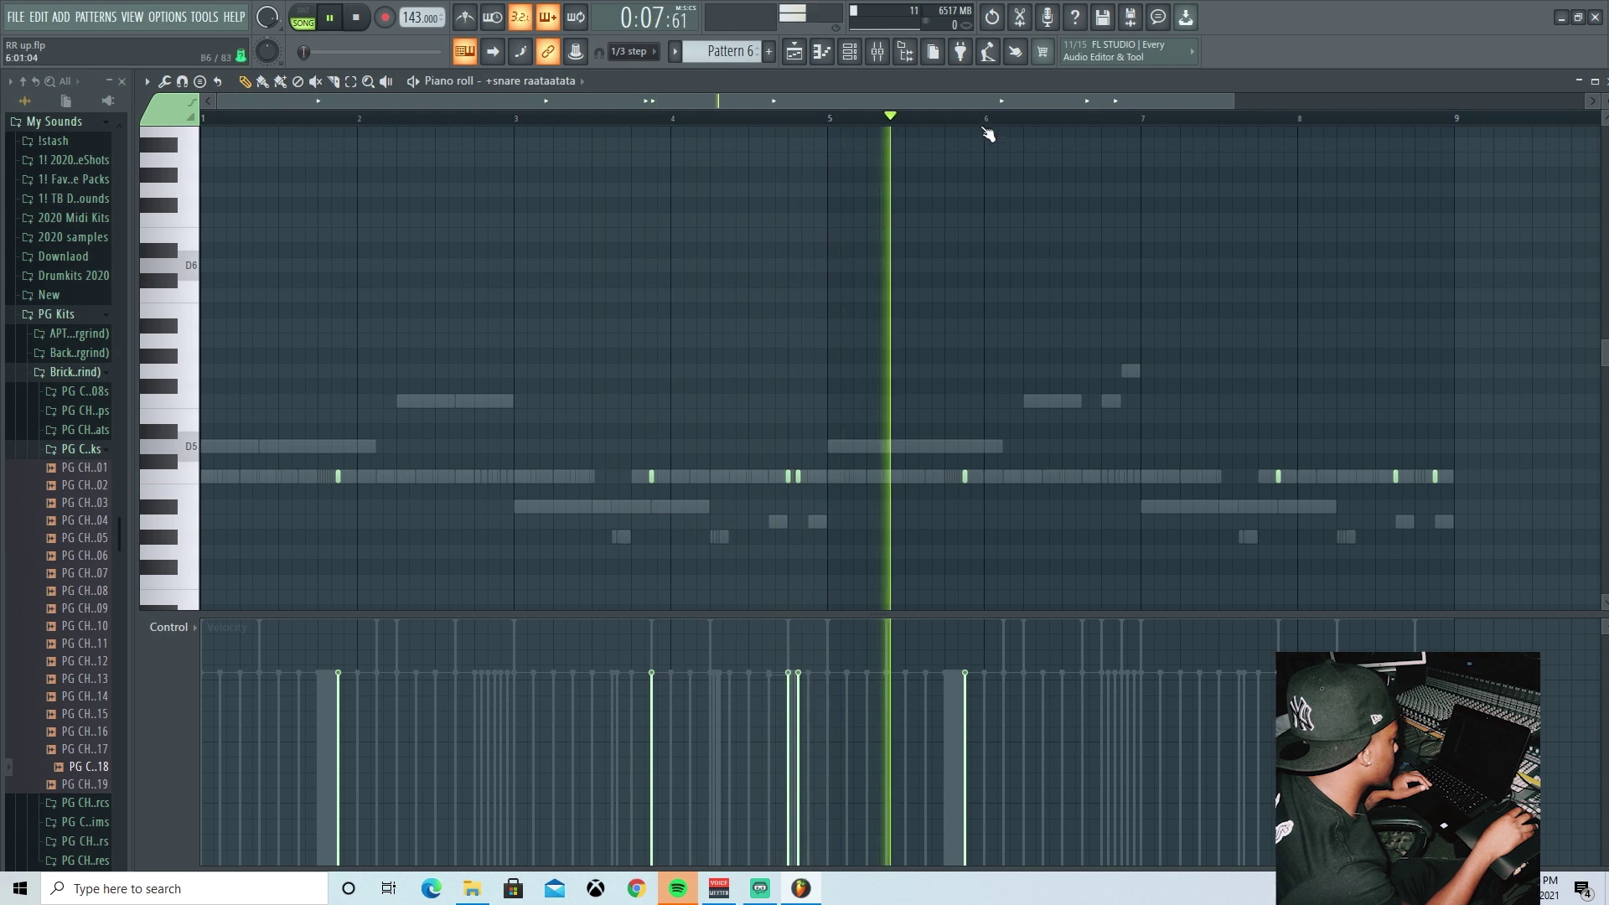
- Stop playback, rescale the +snare raataatata piano roll view, and bring up the channel rack
{"action": "scroll", "coordinate": [981, 124], "scroll_direction": "up", "scroll_amount": 3}
{"action": "left_click_drag", "start_coordinate": [966, 94], "coordinate": [1245, 107]}
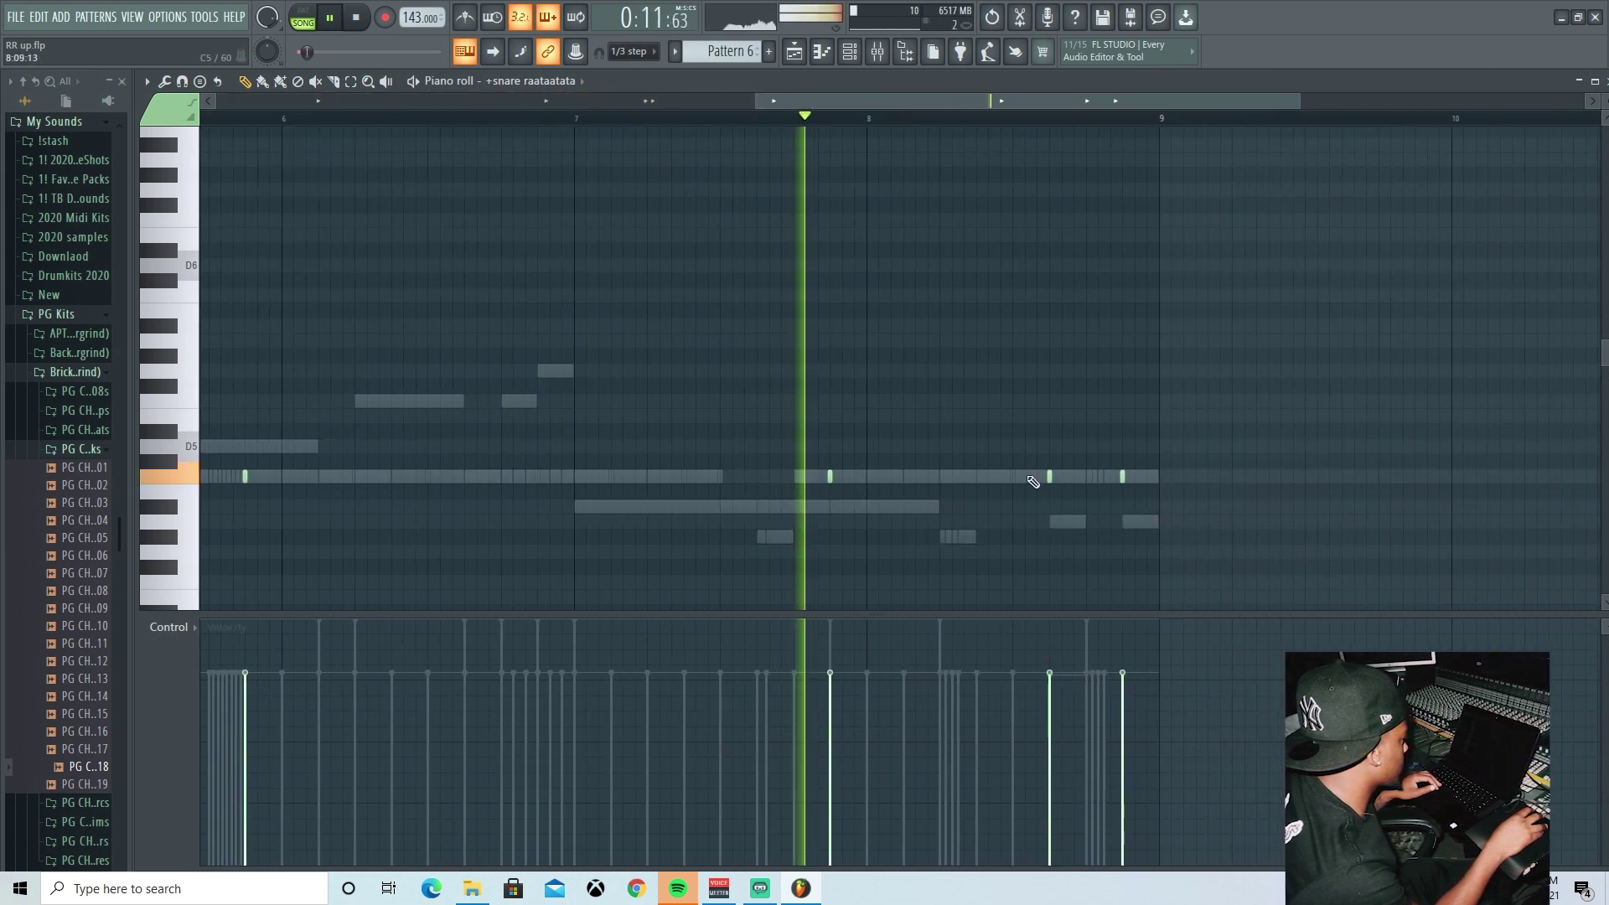
{"action": "key", "text": "space"}
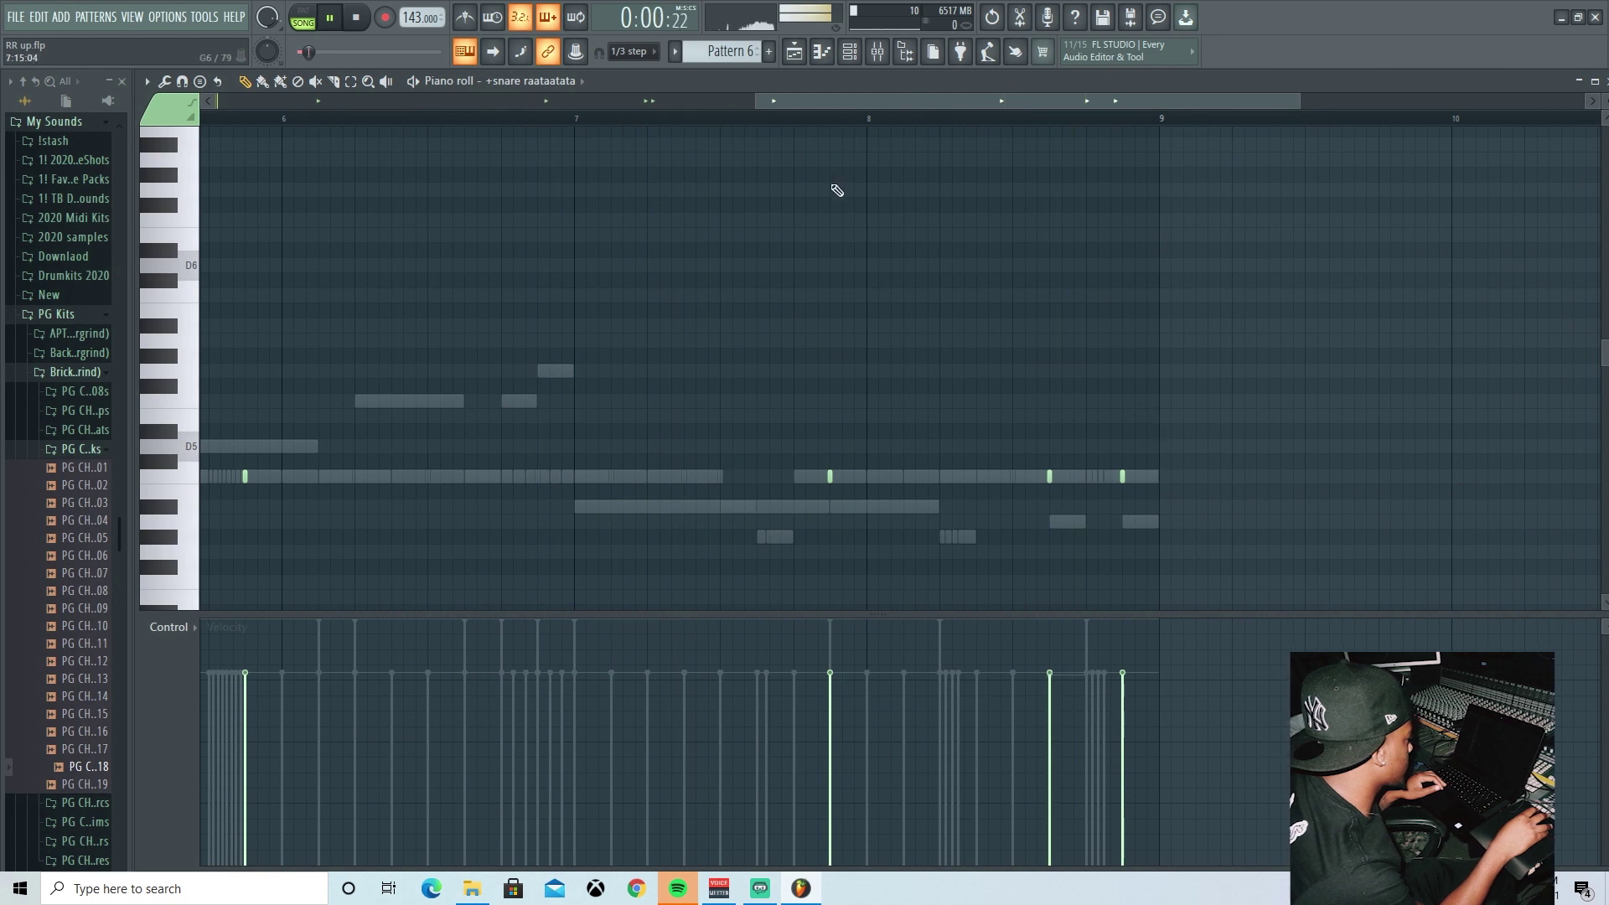
{"action": "left_click_drag", "start_coordinate": [755, 99], "coordinate": [280, 151]}
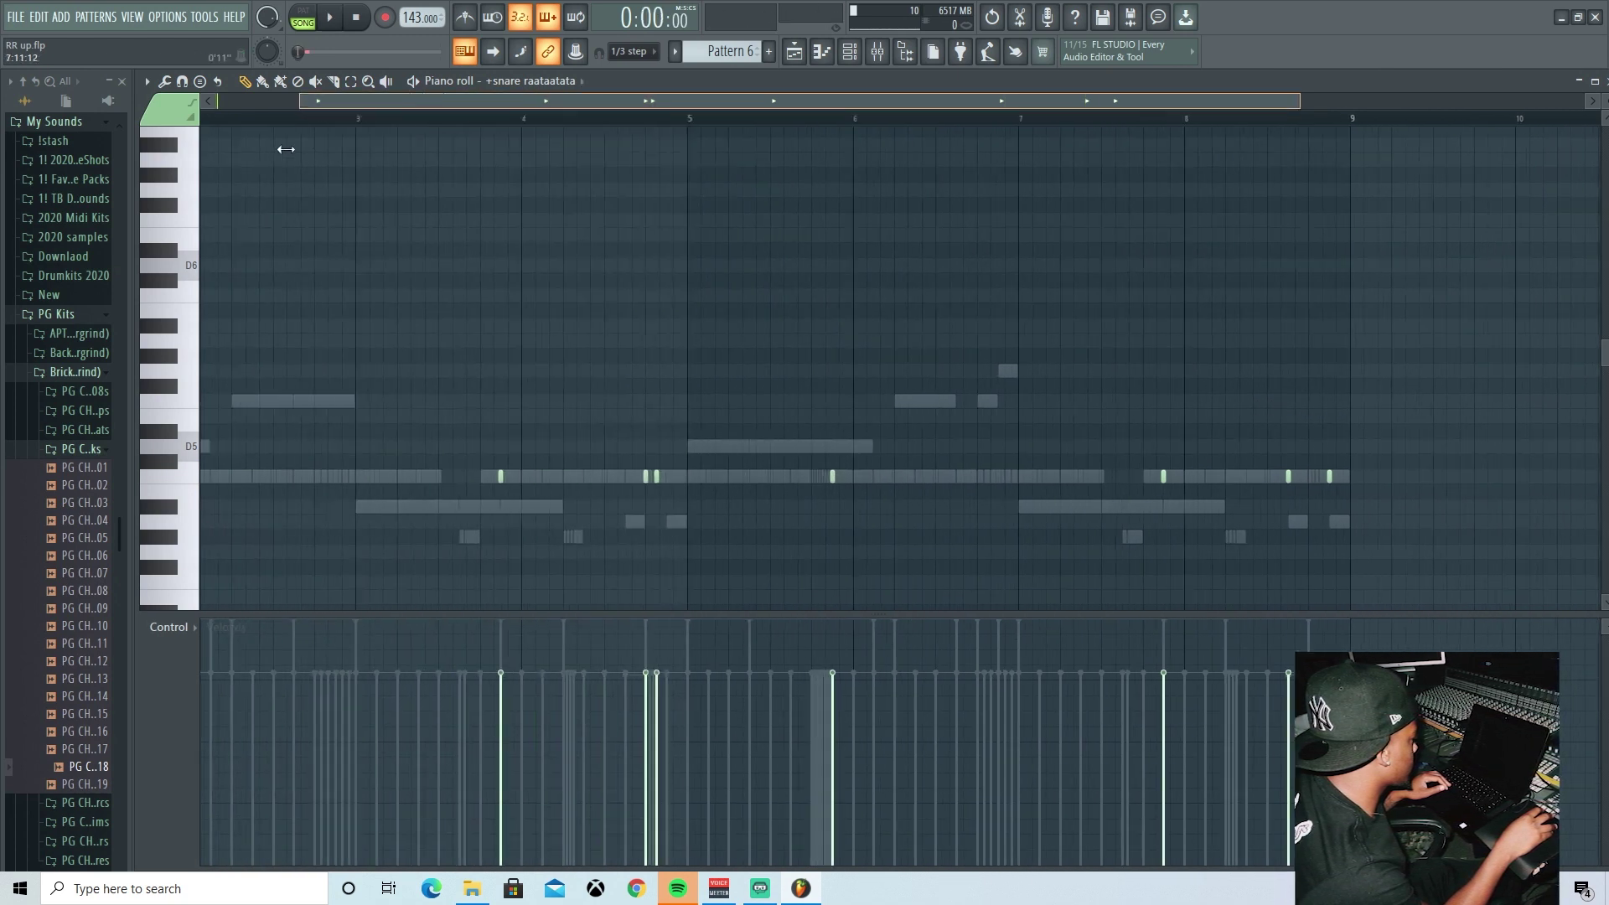
{"action": "left_click_drag", "start_coordinate": [1308, 120], "coordinate": [524, 121]}
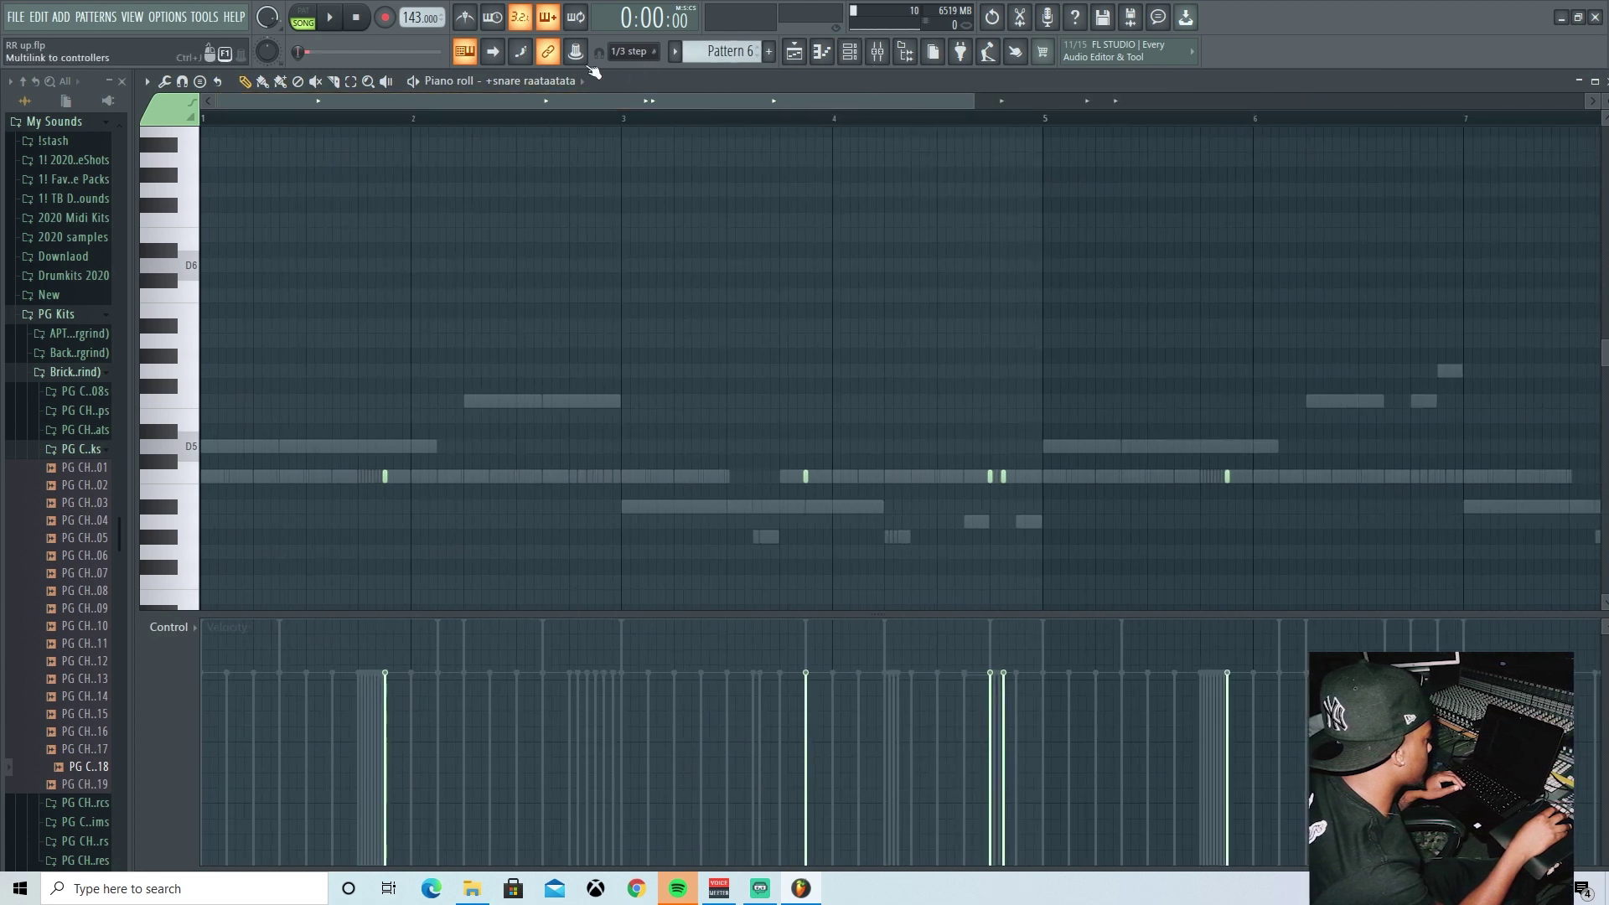
{"action": "left_click", "coordinate": [879, 55]}
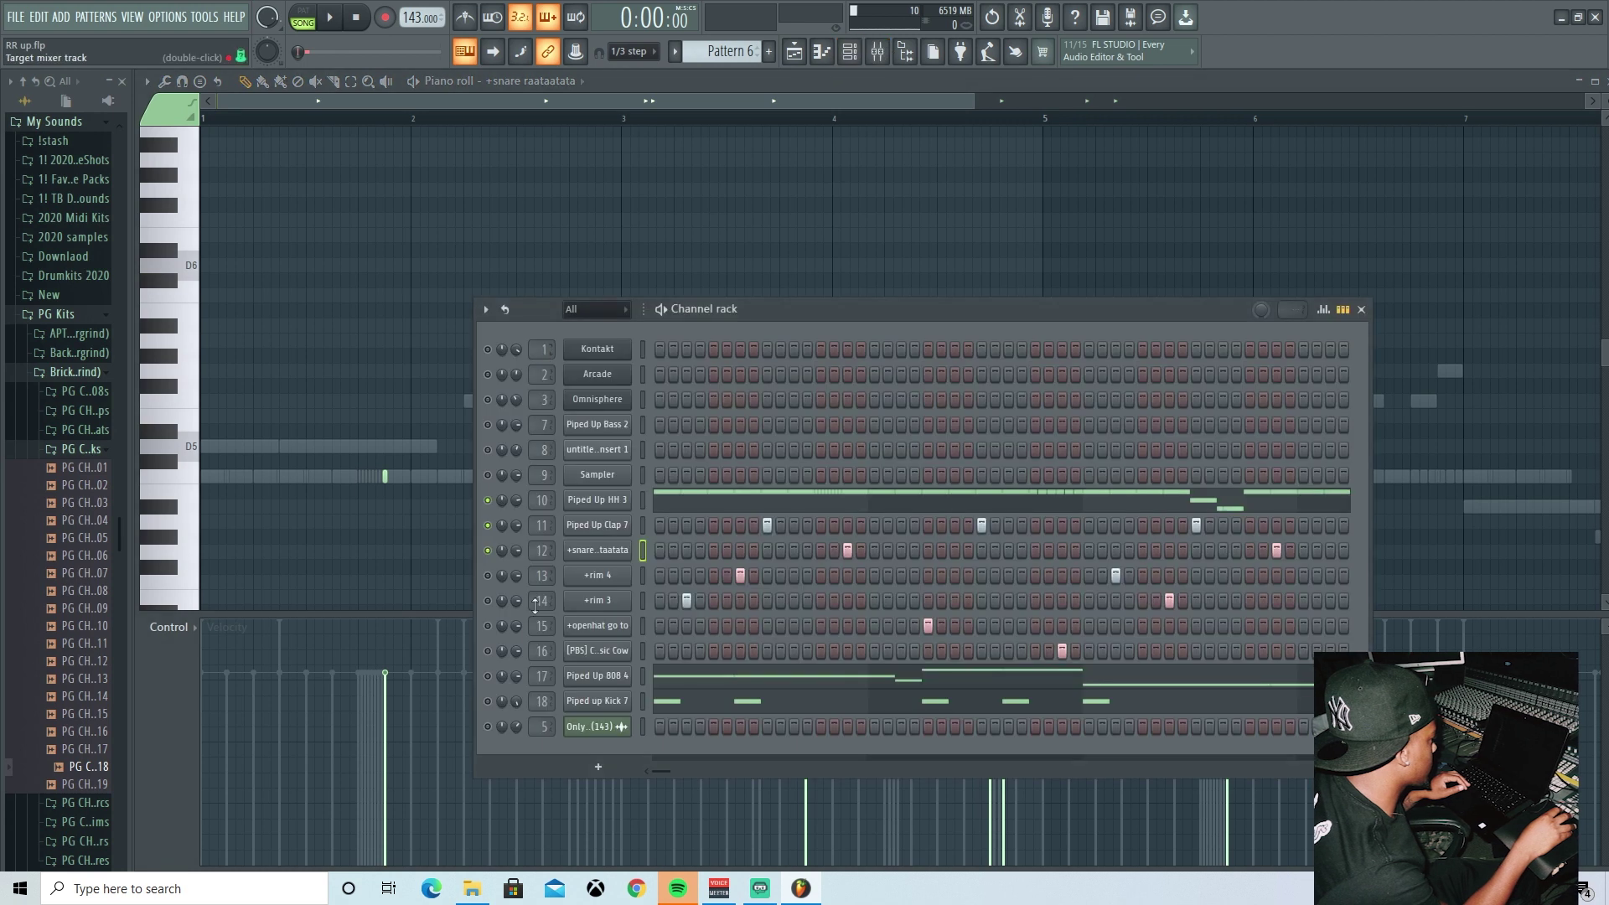
- Show the +rim 3 channel's notes in the piano roll and reopen the channel rack
{"action": "right_click", "coordinate": [591, 600]}
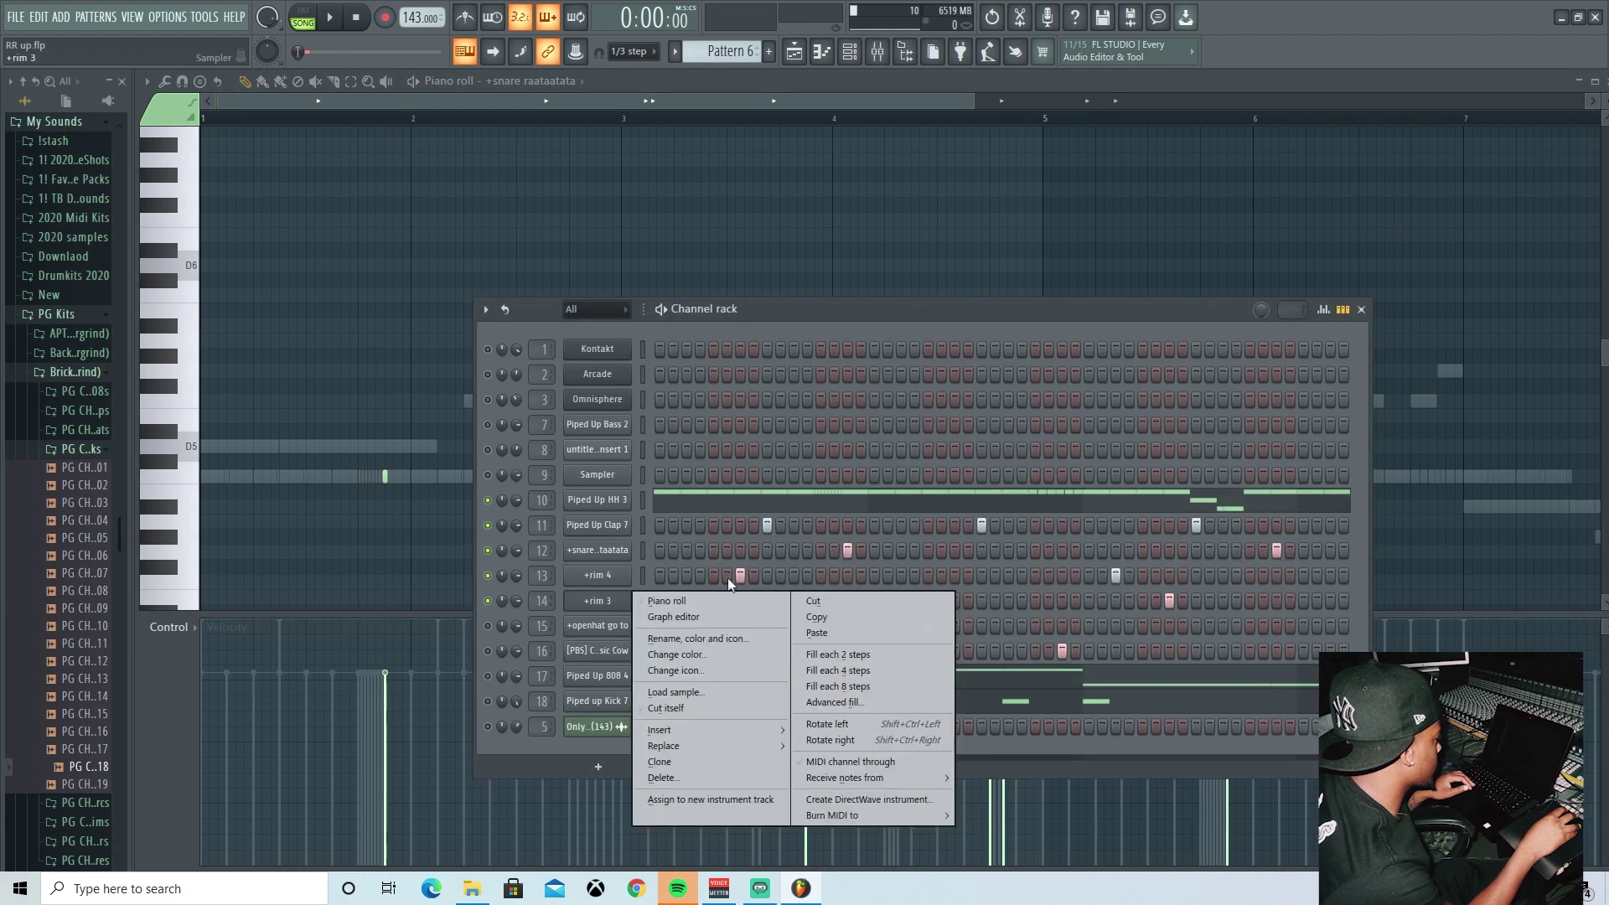
{"action": "left_click", "coordinate": [662, 600]}
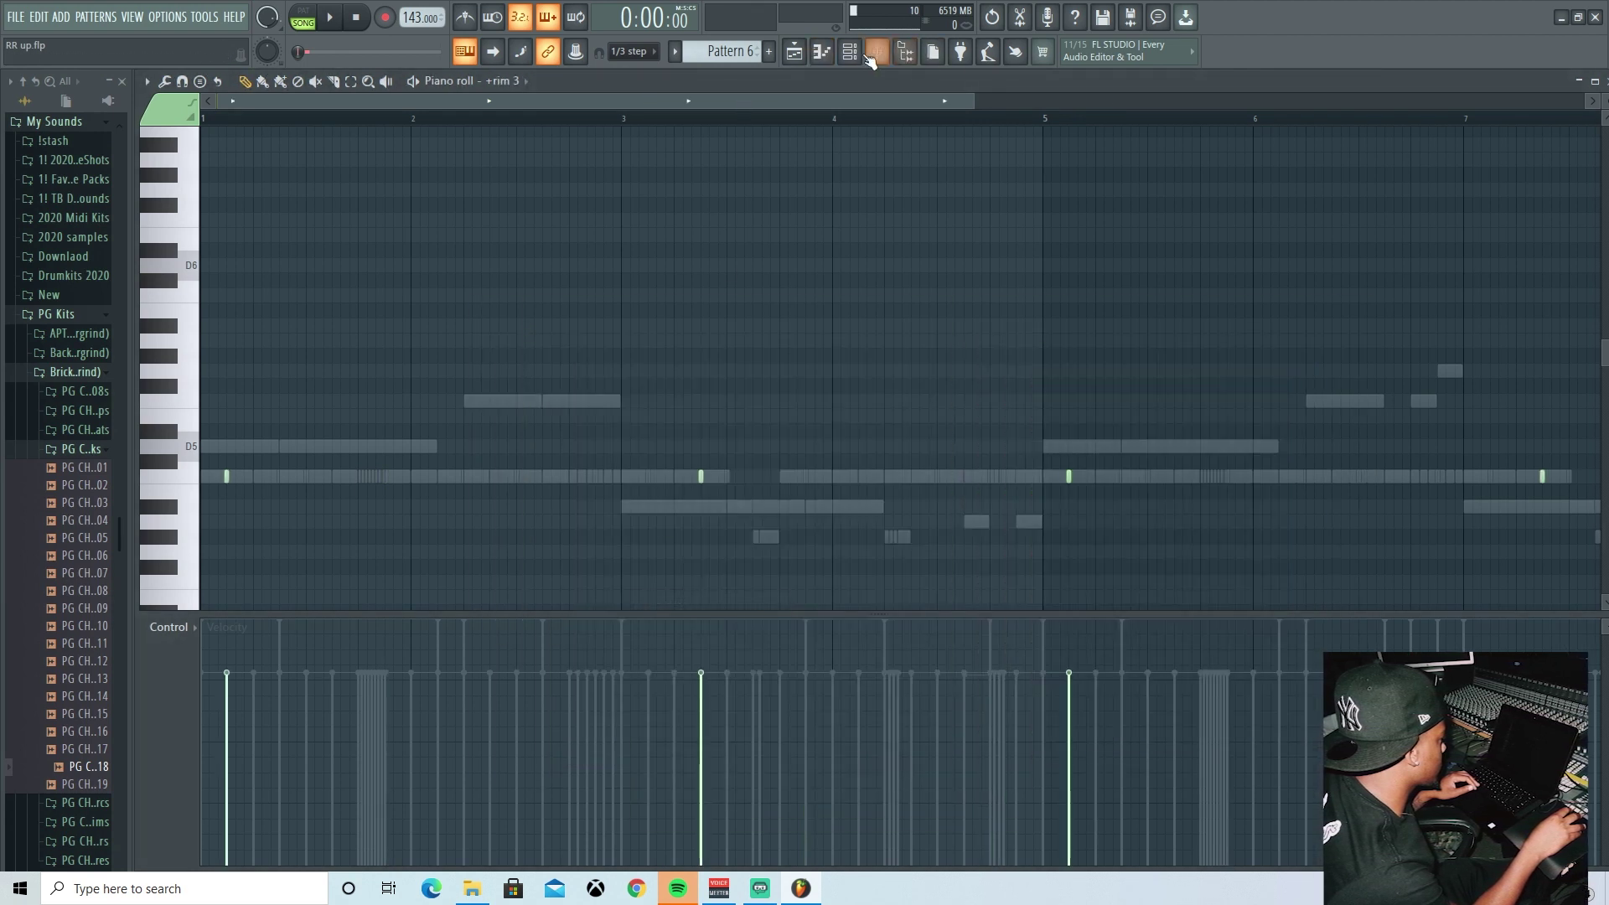
{"action": "left_click", "coordinate": [878, 52]}
- Inspect the +rim 3 and +rim 4 sample settings, then close the window
{"action": "left_click", "coordinate": [591, 601]}
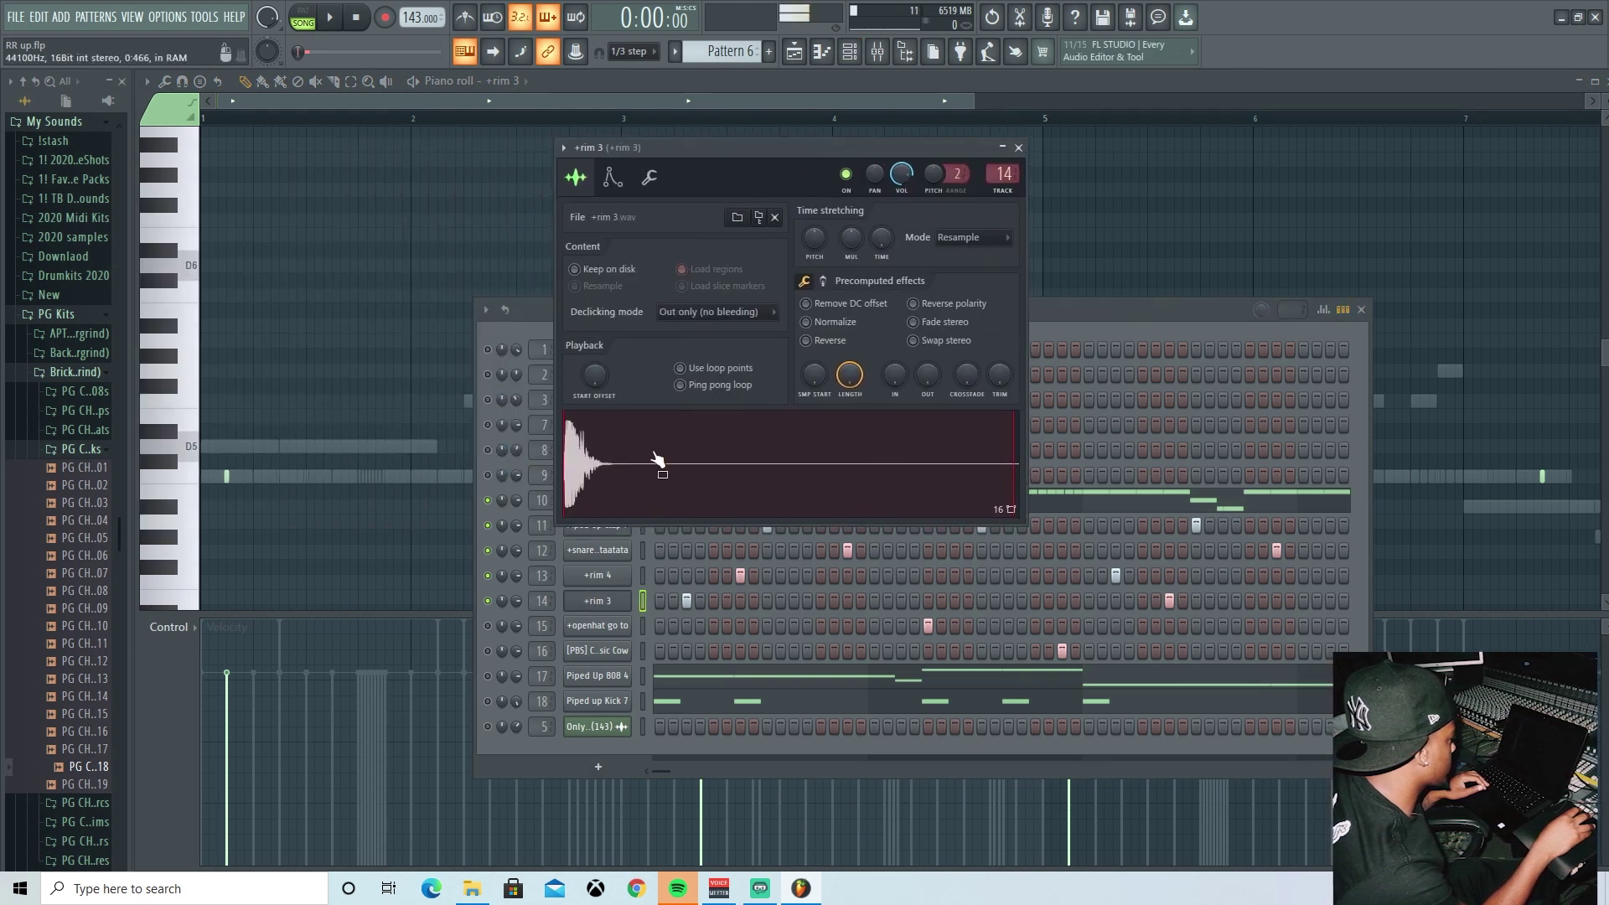
{"action": "left_click", "coordinate": [597, 575]}
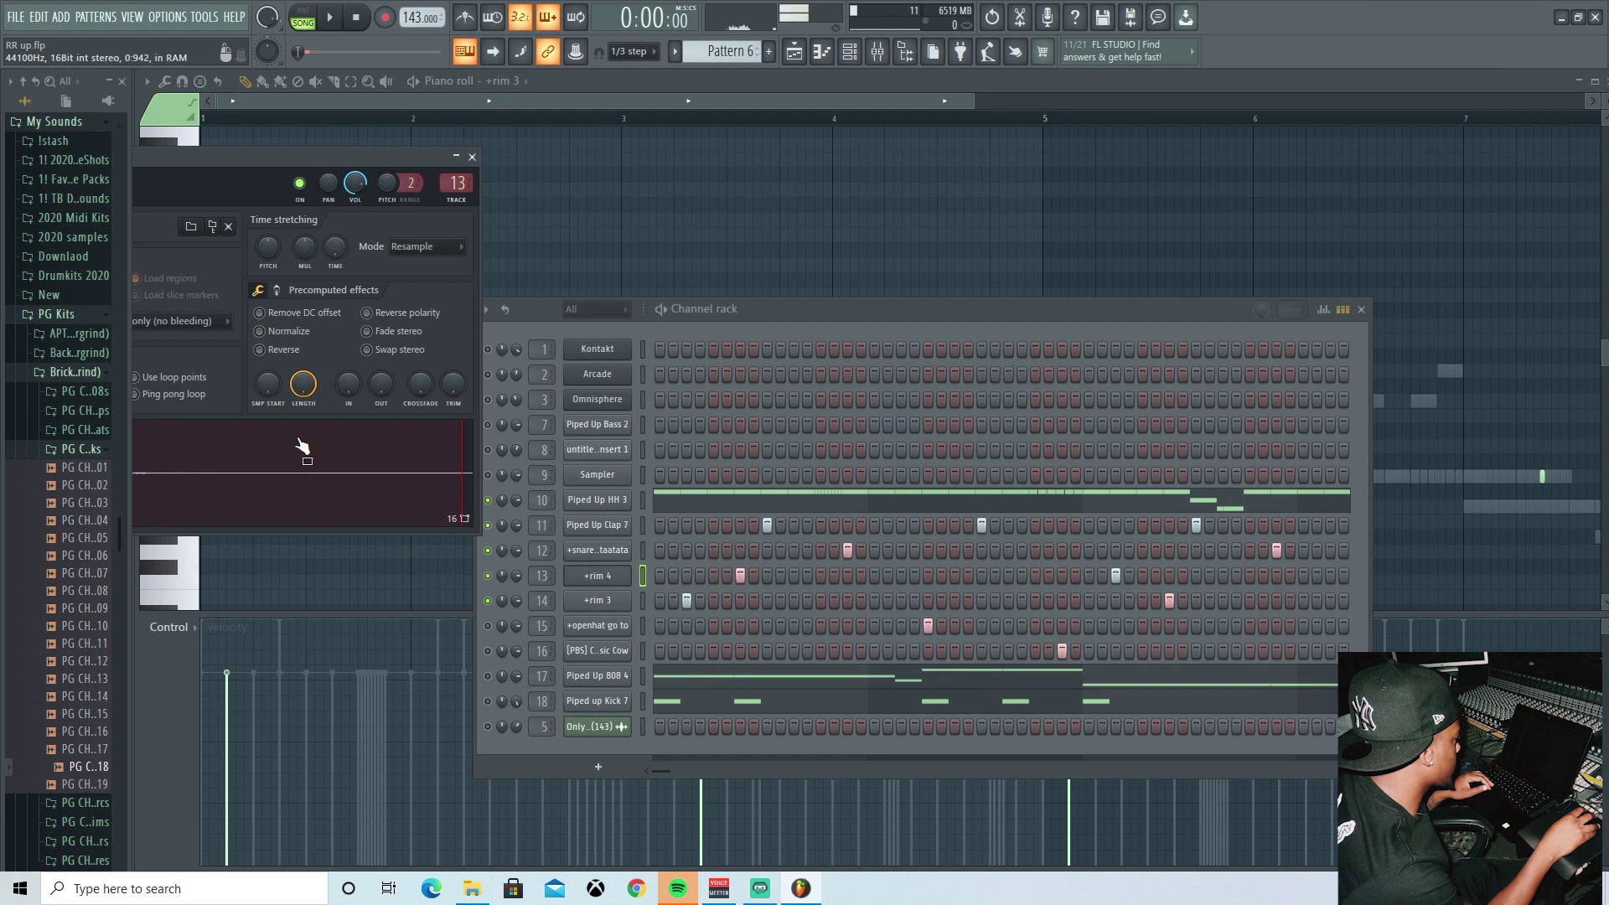
{"action": "left_click_drag", "start_coordinate": [289, 157], "coordinate": [785, 151]}
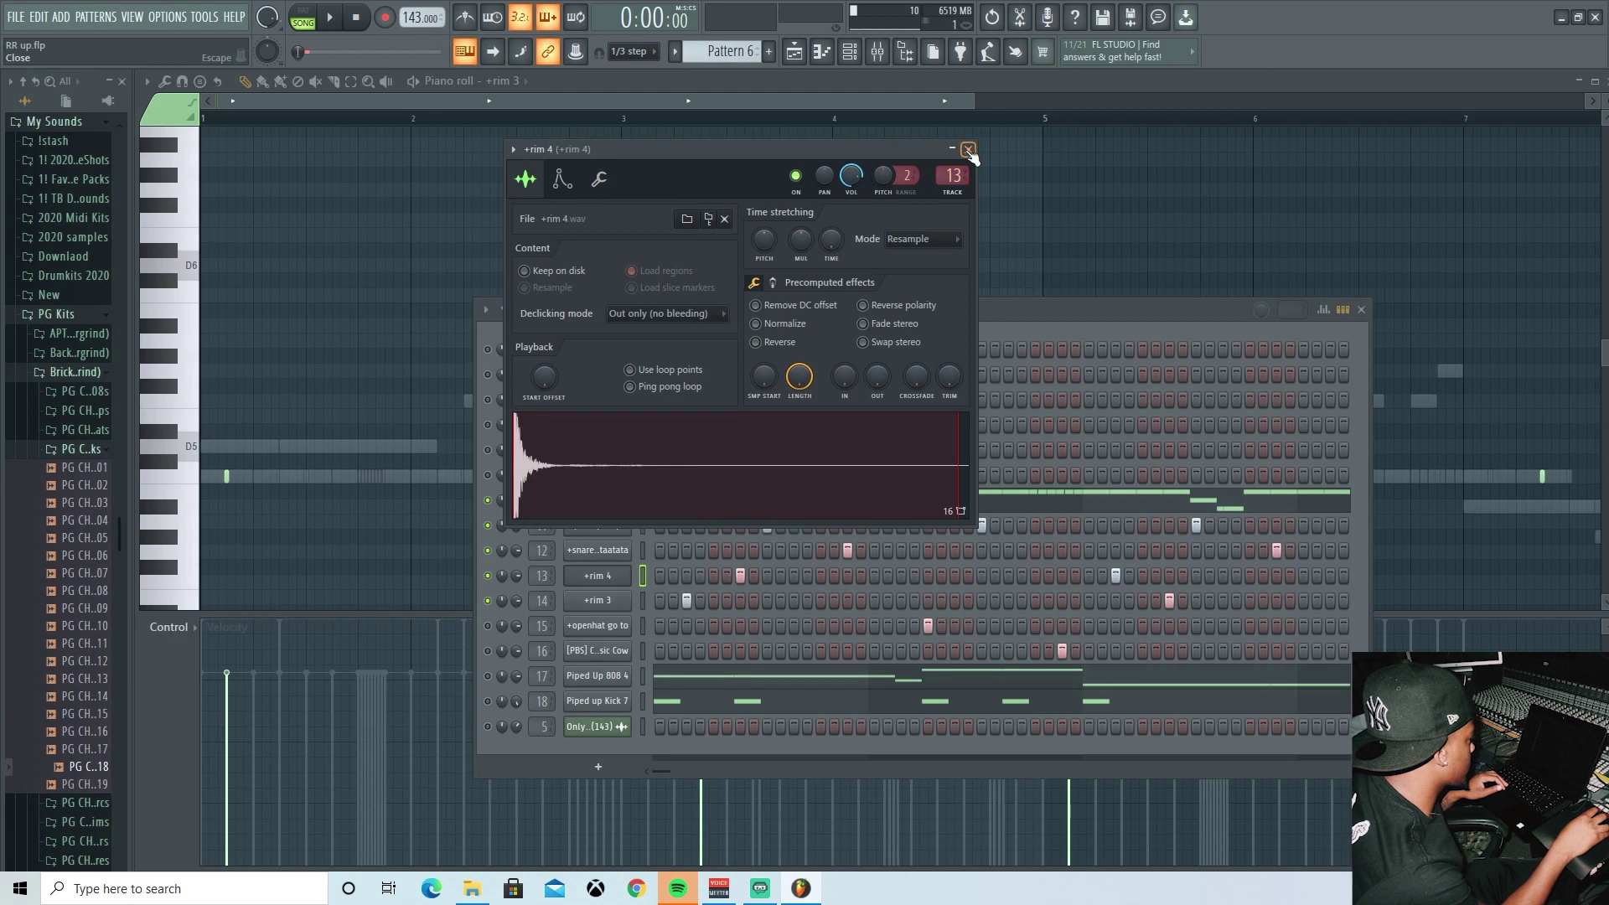
{"action": "left_click", "coordinate": [968, 150]}
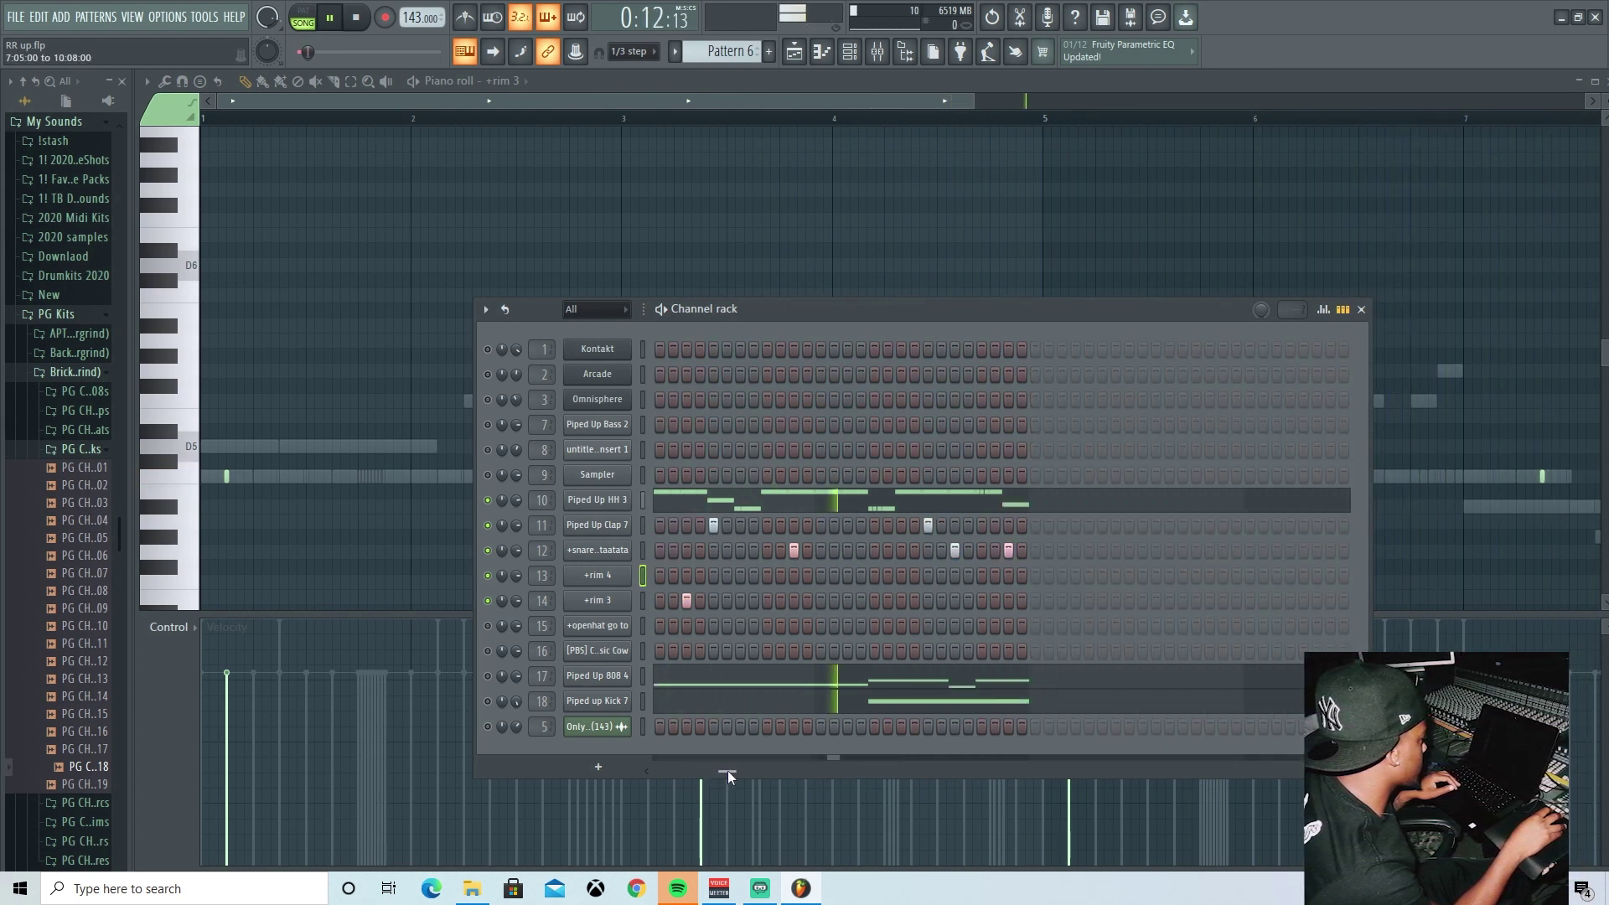
- Show the +openhat go to channel's notes in the piano roll and play the pattern once
{"action": "left_click_drag", "start_coordinate": [728, 771], "coordinate": [570, 766]}
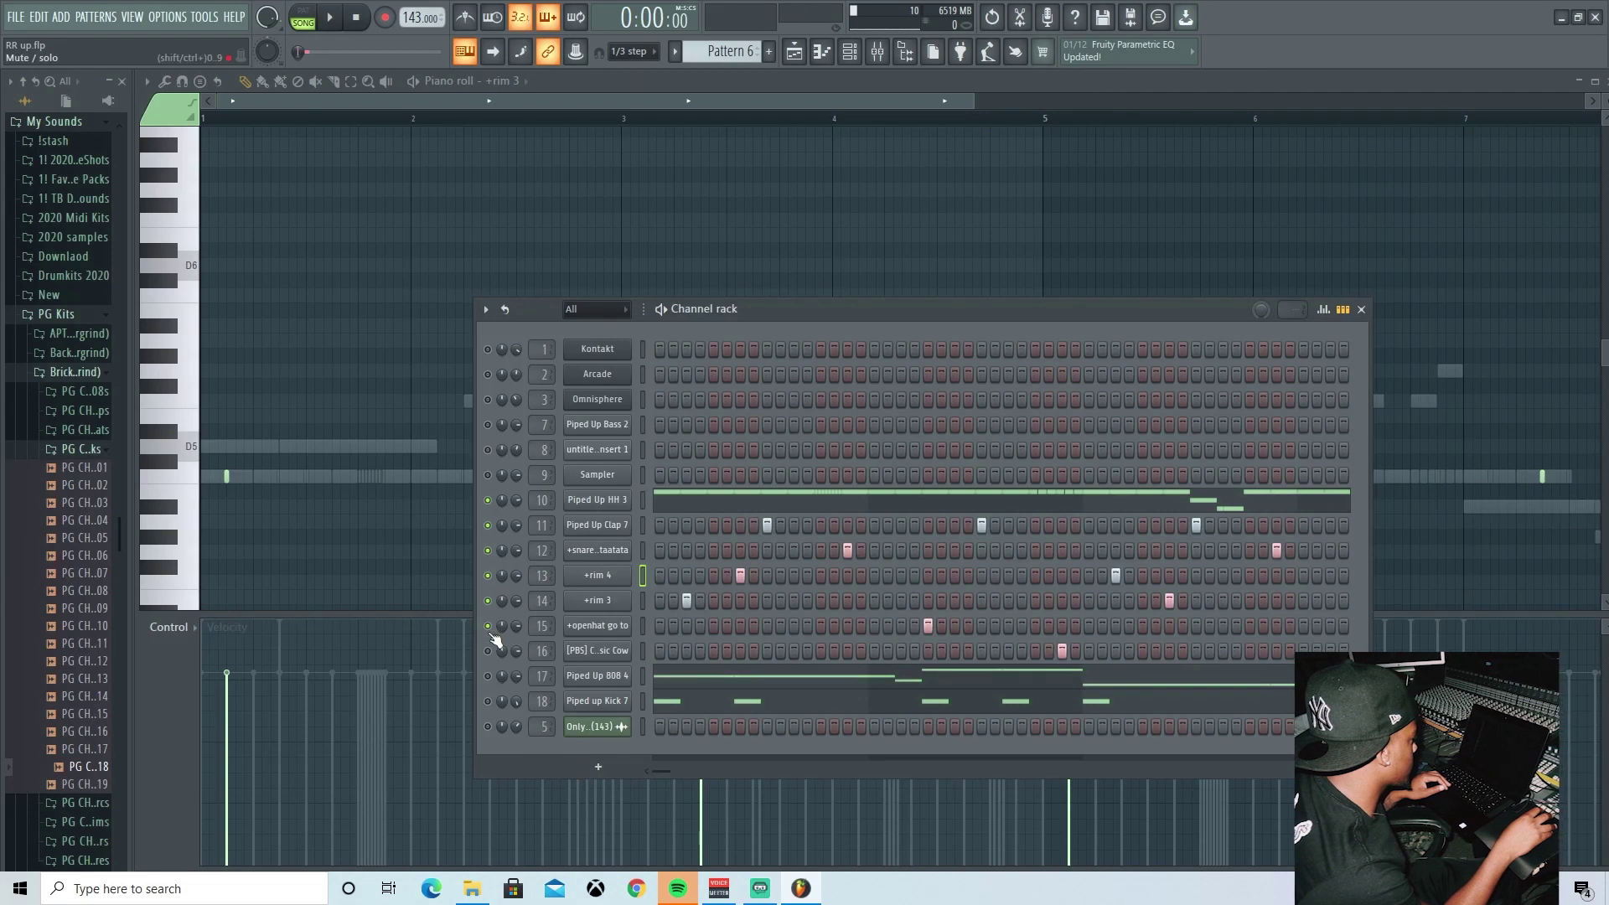
{"action": "right_click", "coordinate": [626, 625]}
{"action": "left_click", "coordinate": [662, 627]}
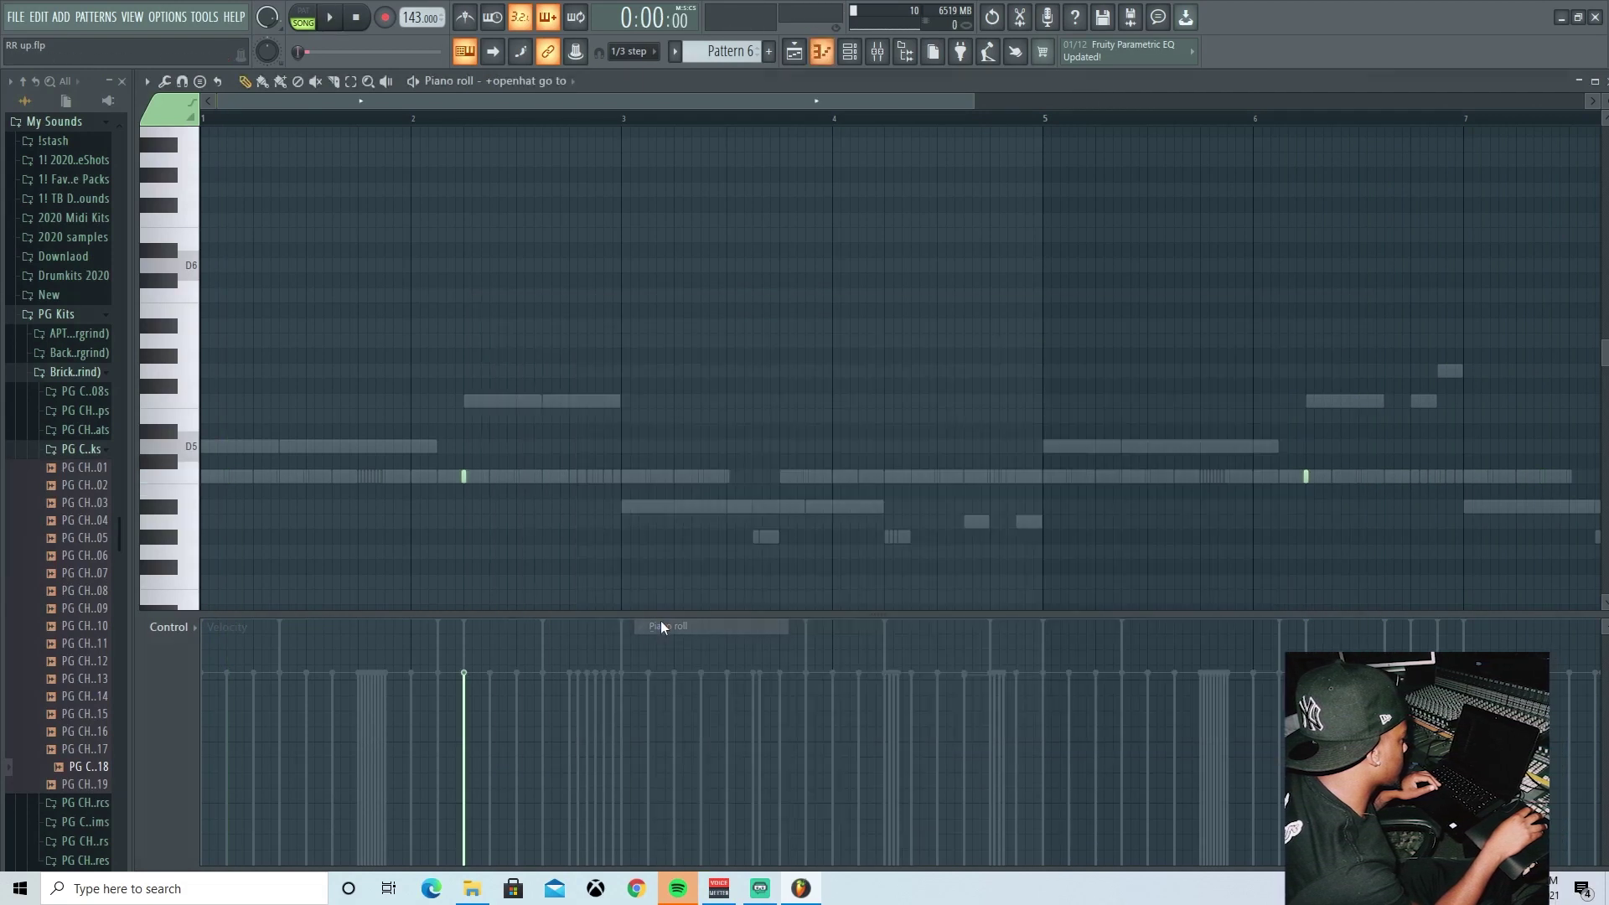
{"action": "key", "text": "space"}
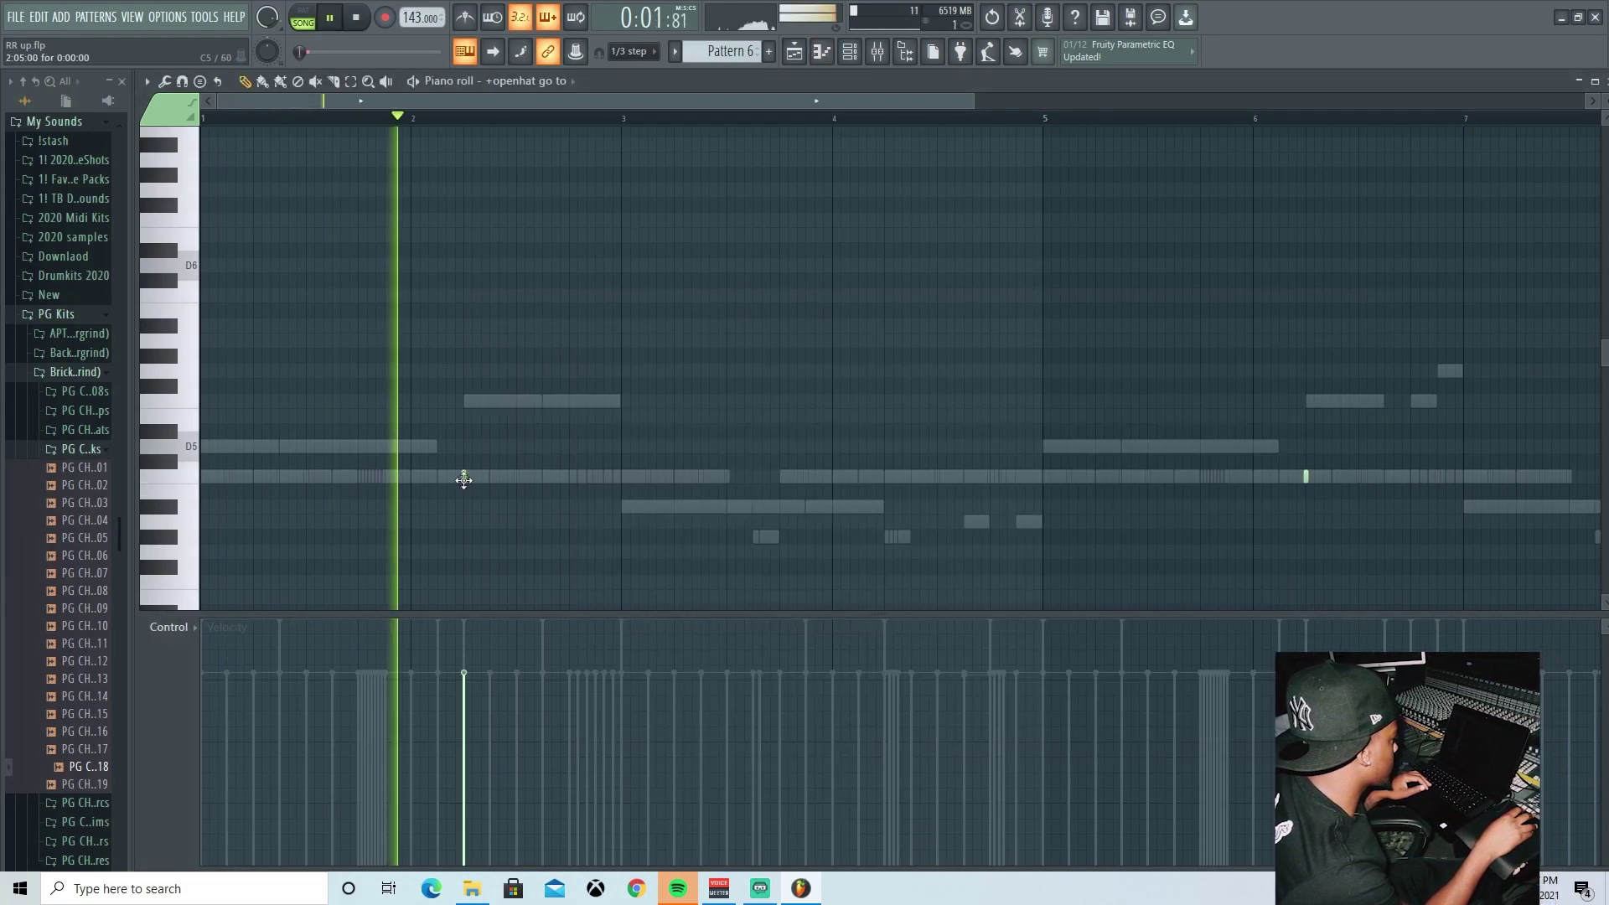
{"action": "key", "text": "space"}
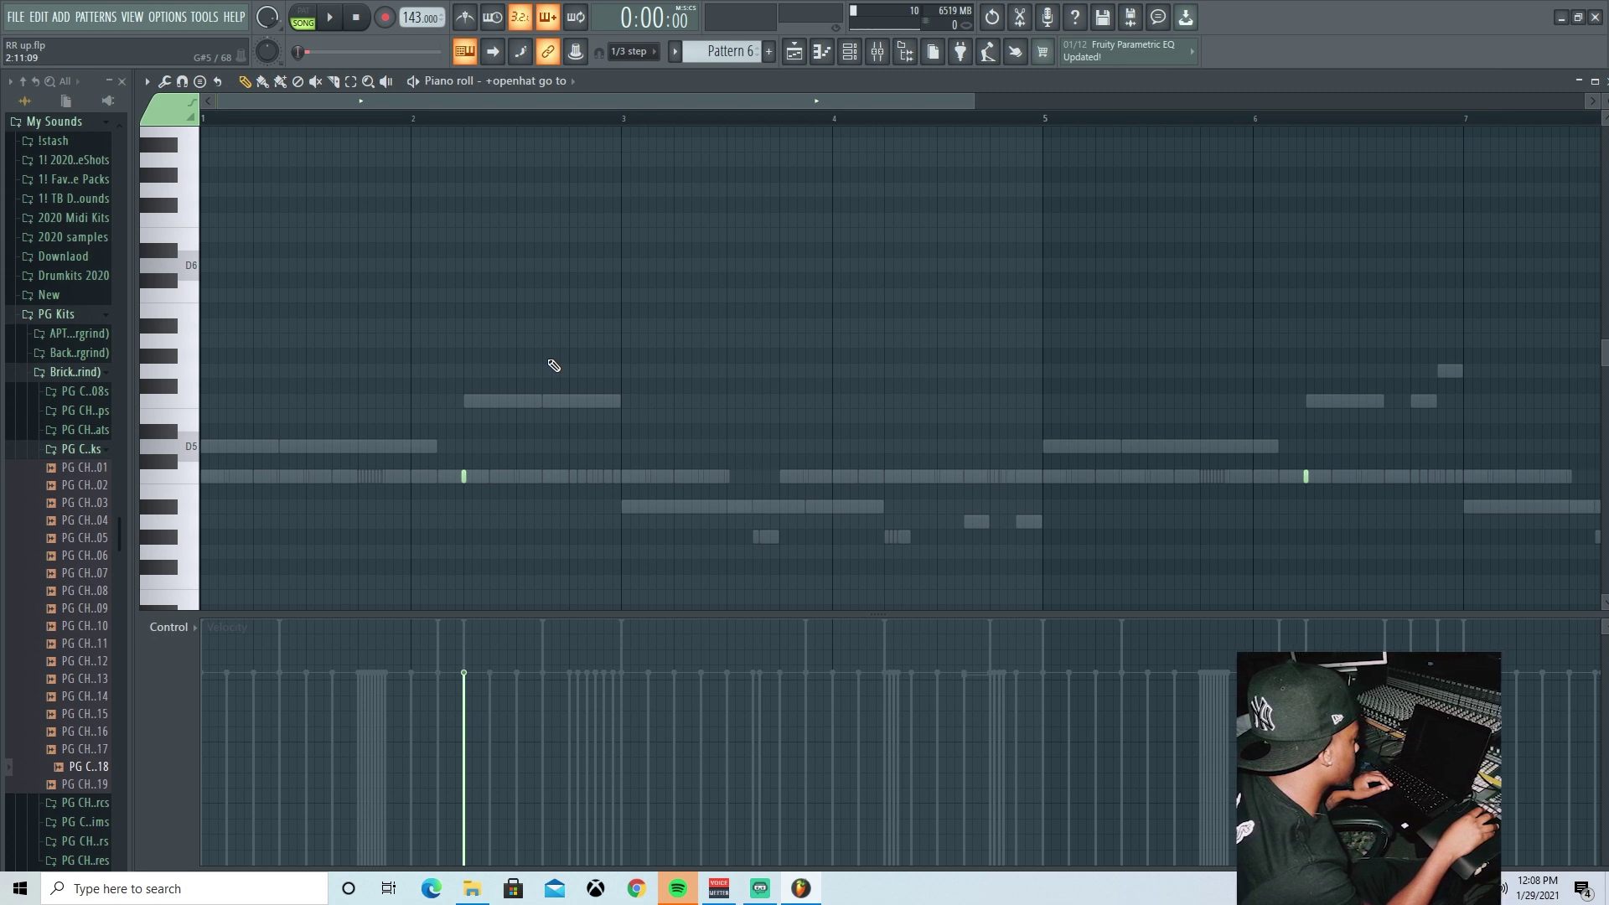
- Change the piano roll snap from 1/3 step to Line
{"action": "left_click", "coordinate": [629, 52]}
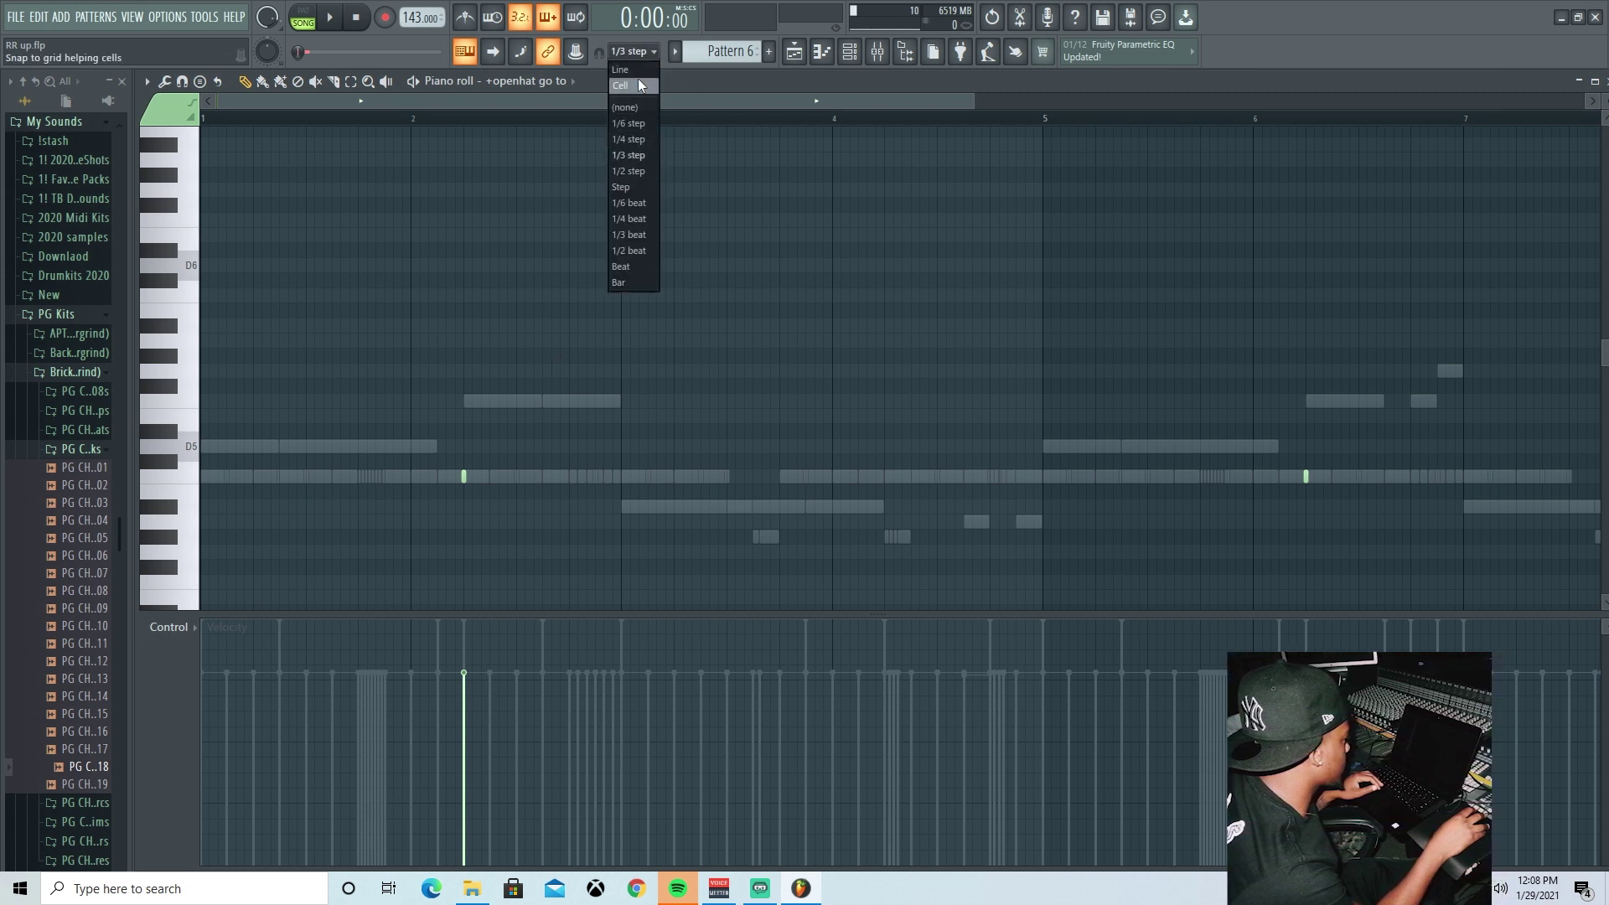
{"action": "left_click", "coordinate": [620, 85]}
{"action": "left_click", "coordinate": [627, 51]}
{"action": "left_click", "coordinate": [621, 71]}
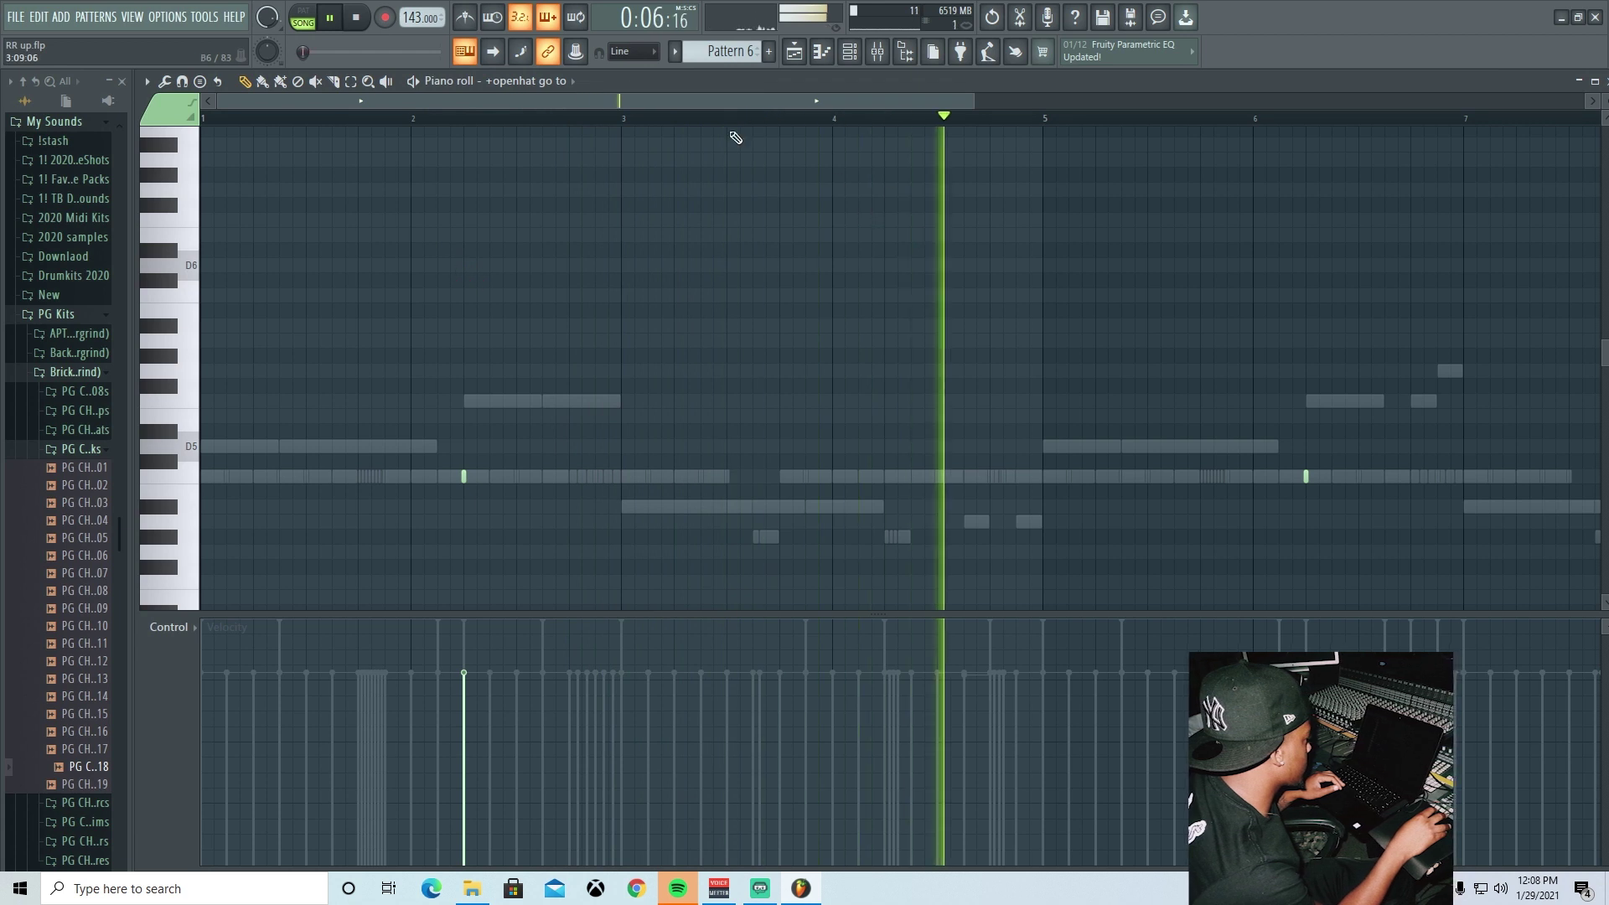
{"action": "left_click_drag", "start_coordinate": [842, 102], "coordinate": [1085, 118]}
{"action": "left_click_drag", "start_coordinate": [797, 107], "coordinate": [541, 107]}
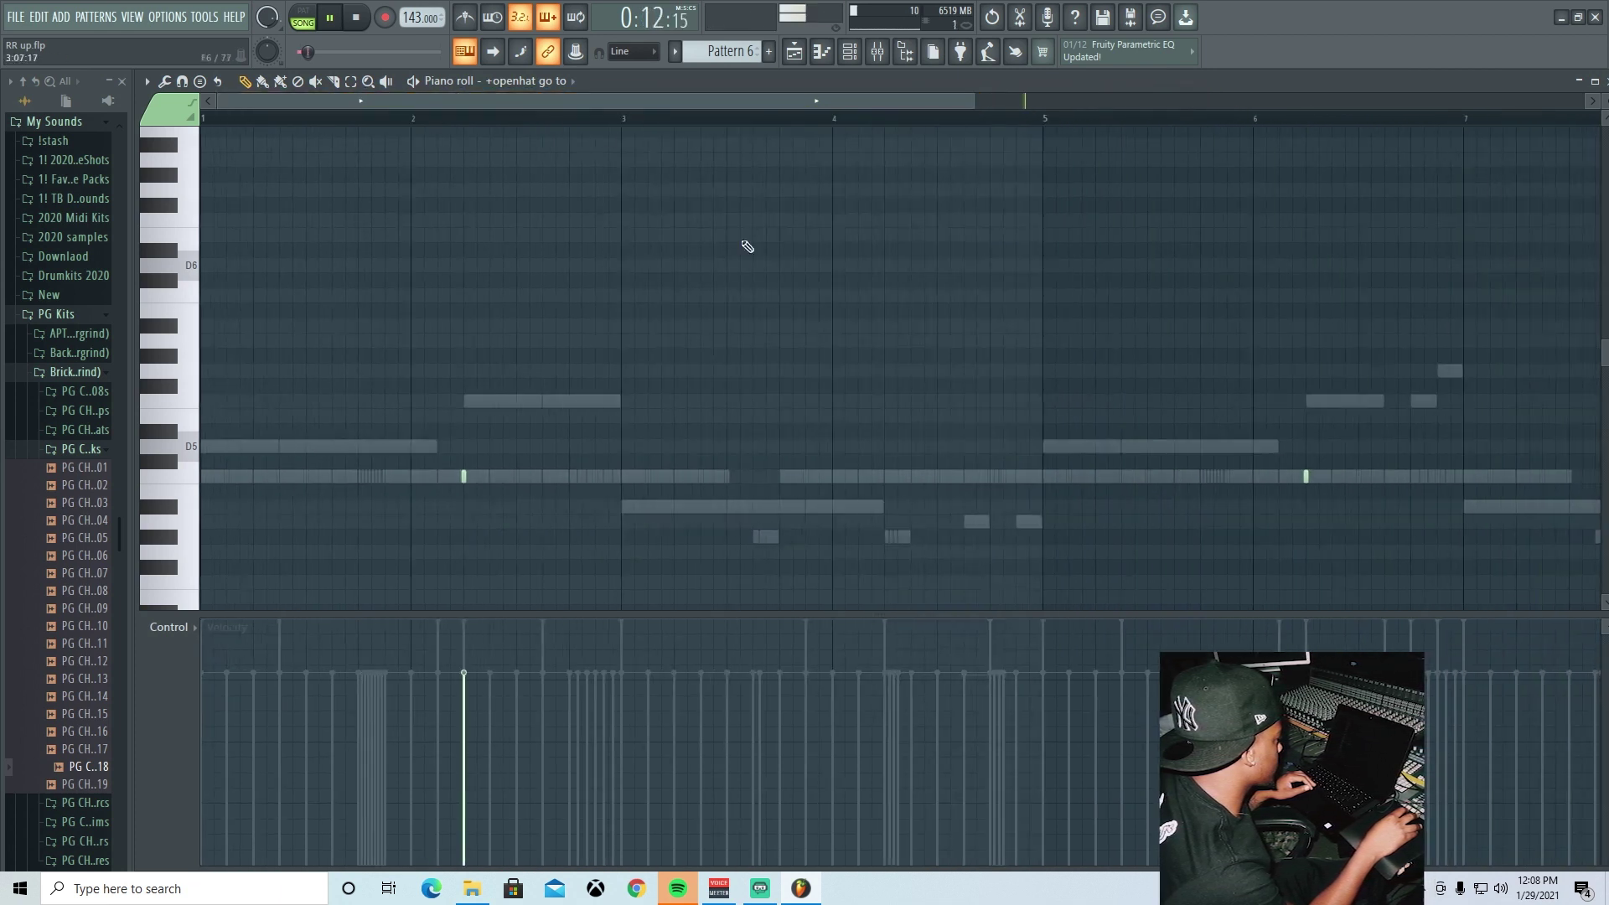
- Open the [PBS] Classic Cow notes in the piano roll and check the C5 note's properties
{"action": "left_click", "coordinate": [852, 59]}
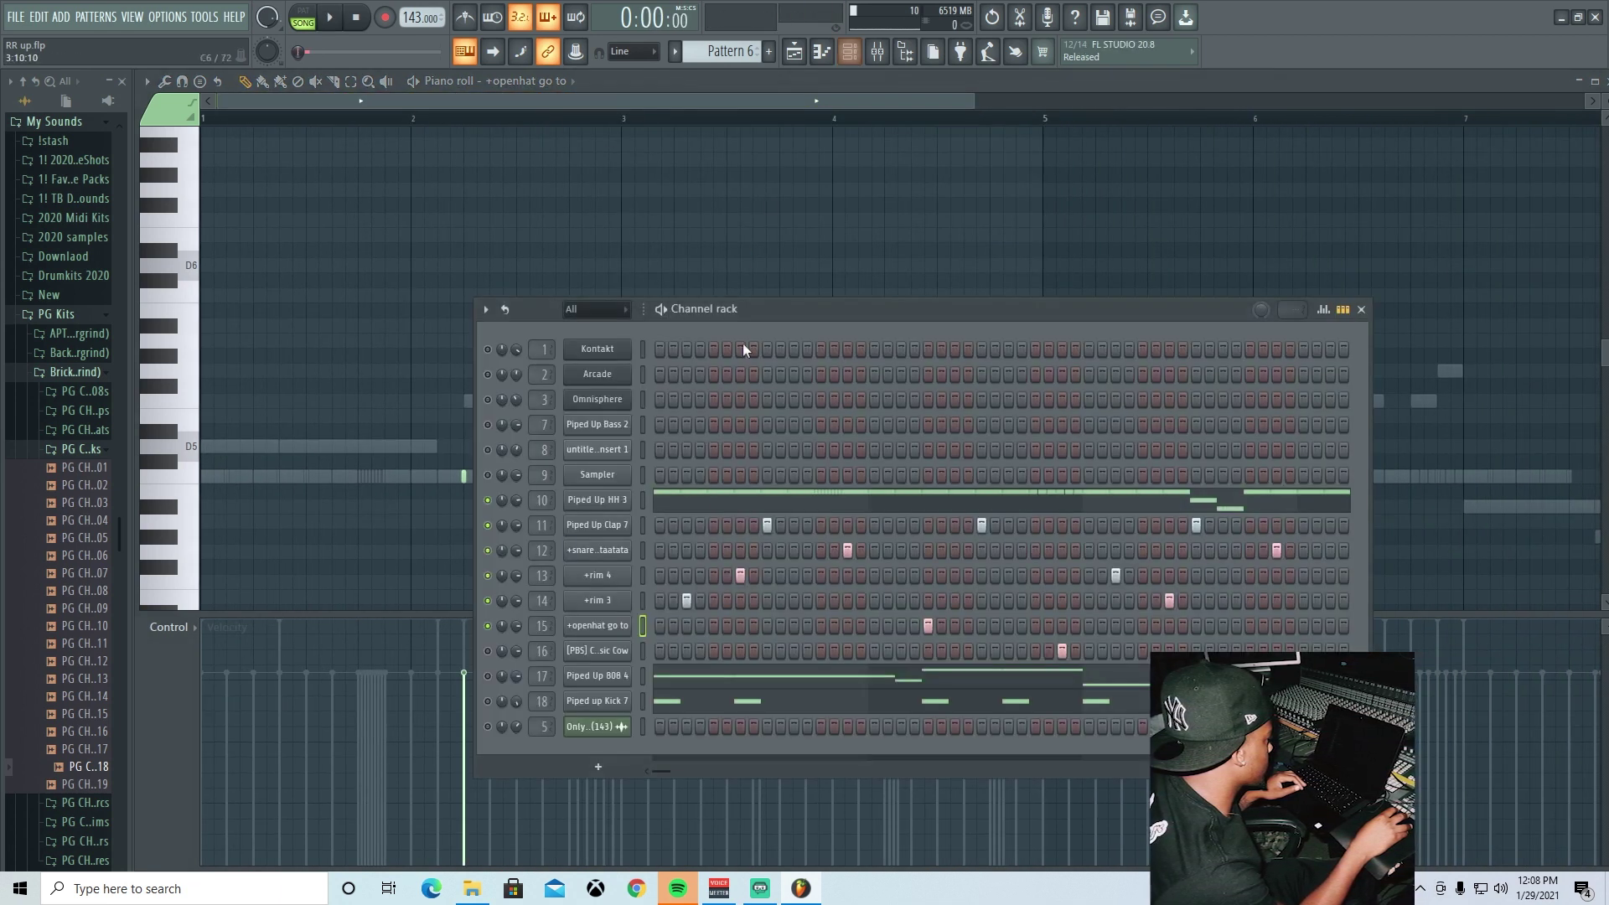
{"action": "right_click", "coordinate": [593, 656]}
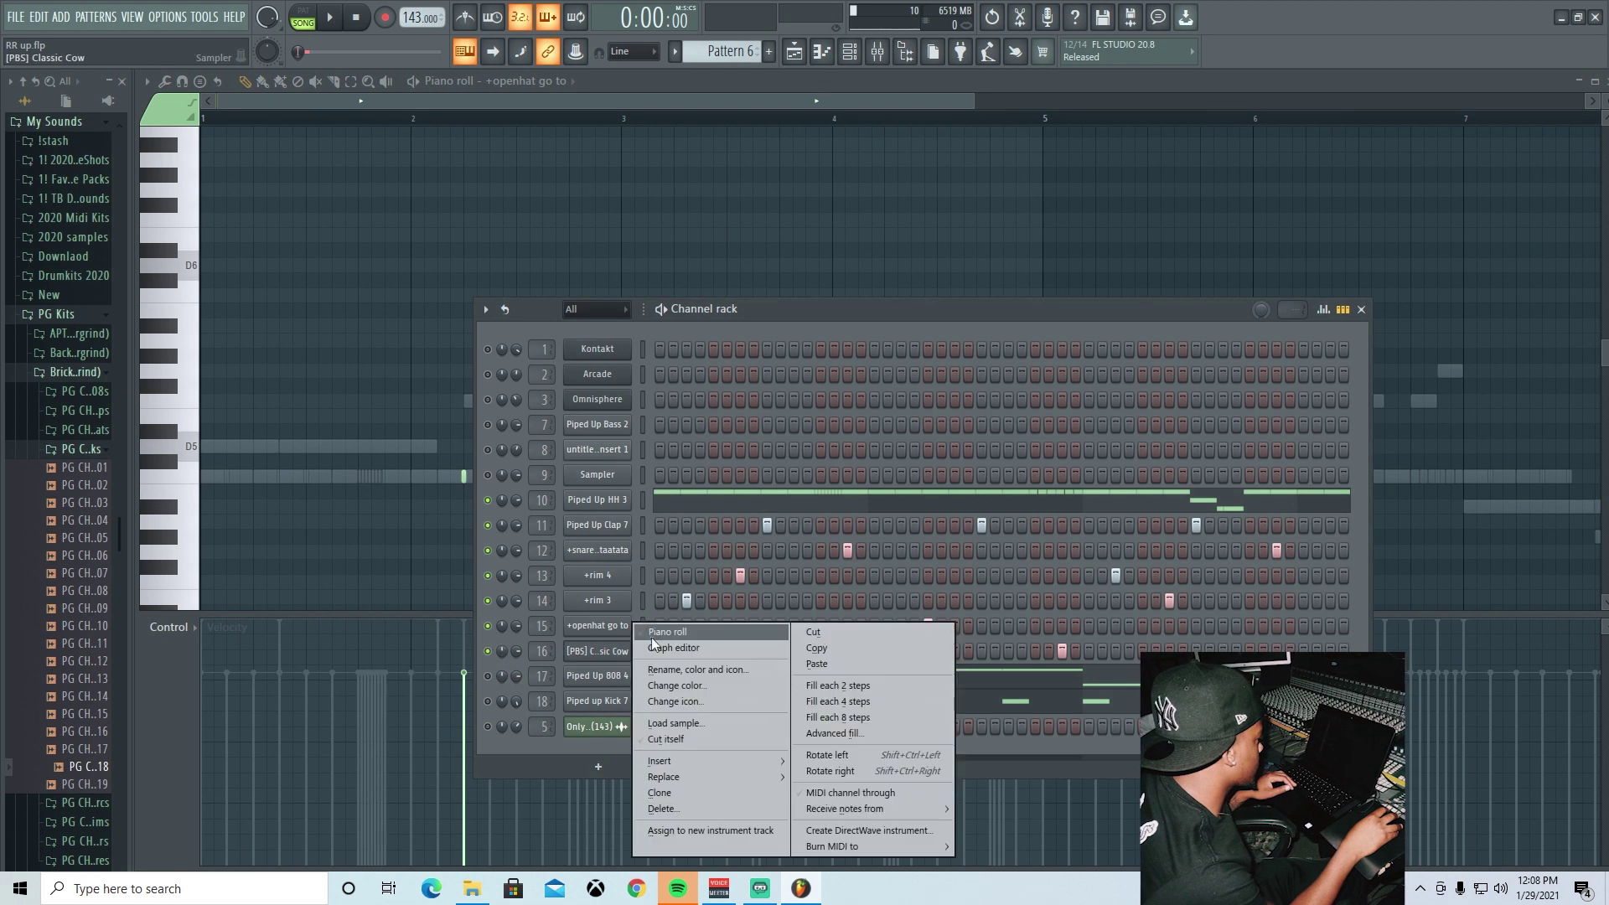
{"action": "left_click", "coordinate": [598, 640]}
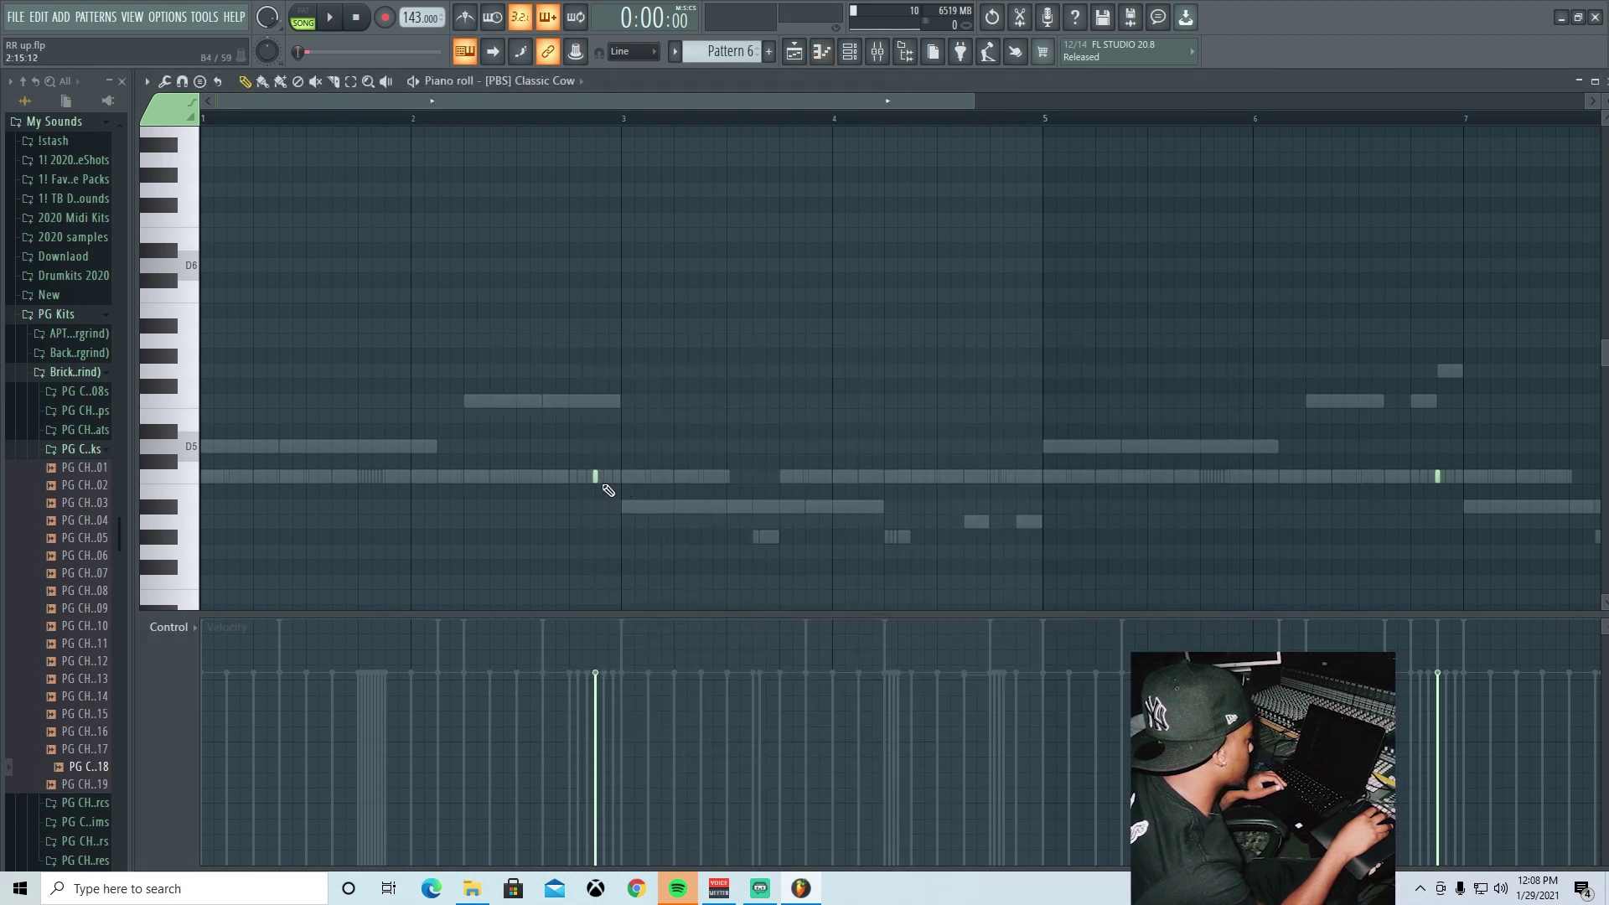
{"action": "double_click", "coordinate": [596, 479]}
{"action": "left_click", "coordinate": [898, 543]}
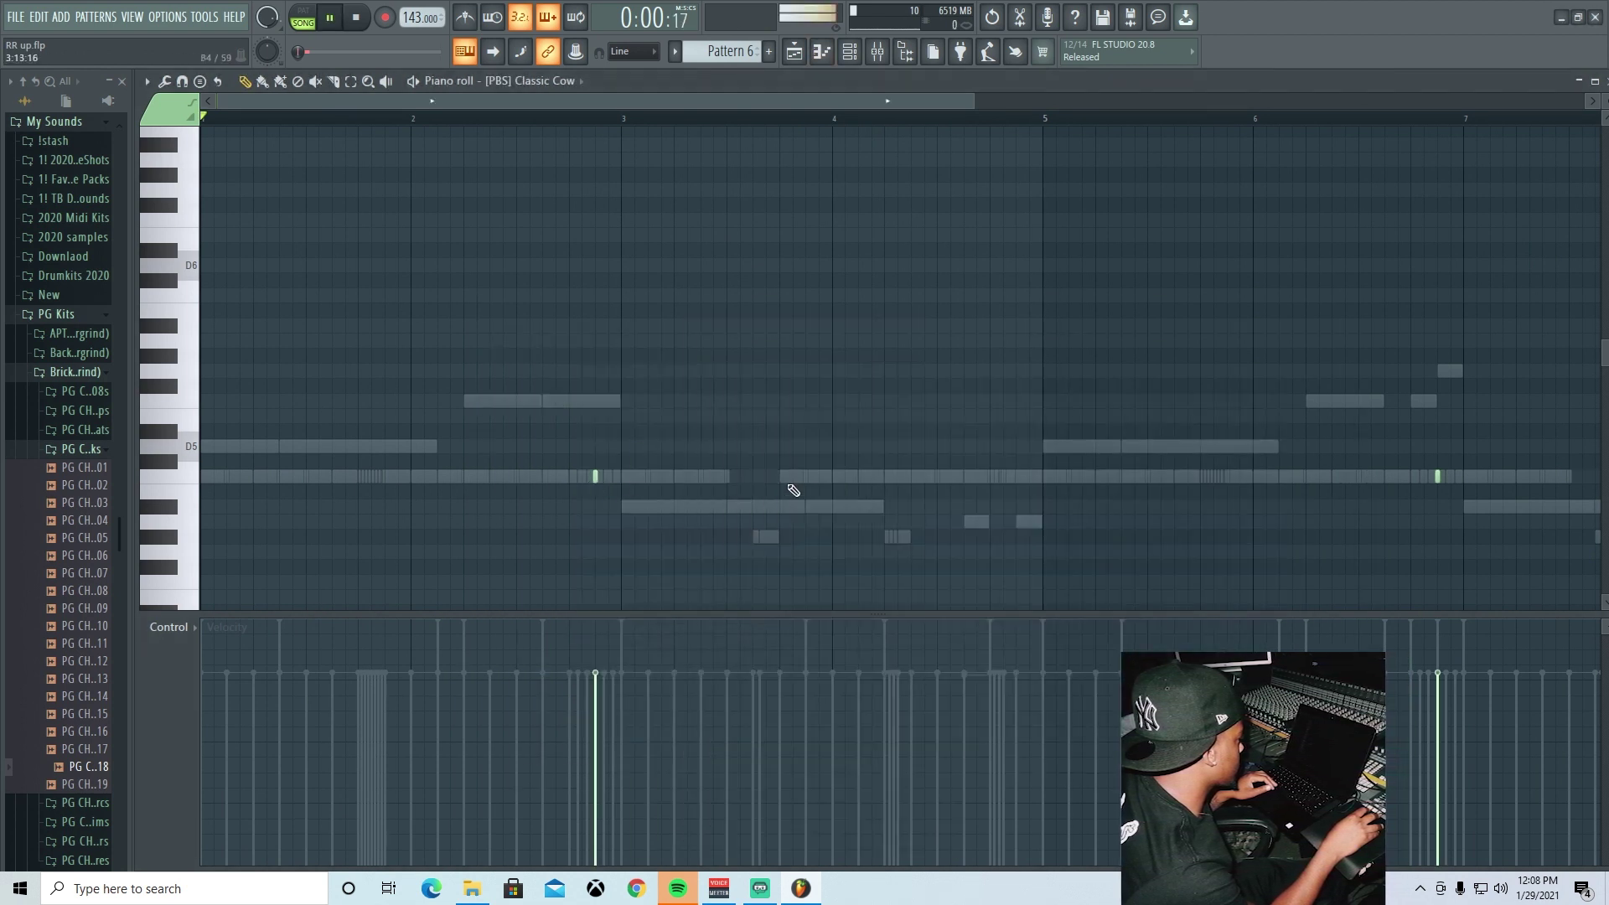
- Play the cowbell pattern, then switch the piano roll target to Piped Up 808 4
{"action": "key", "text": "space"}
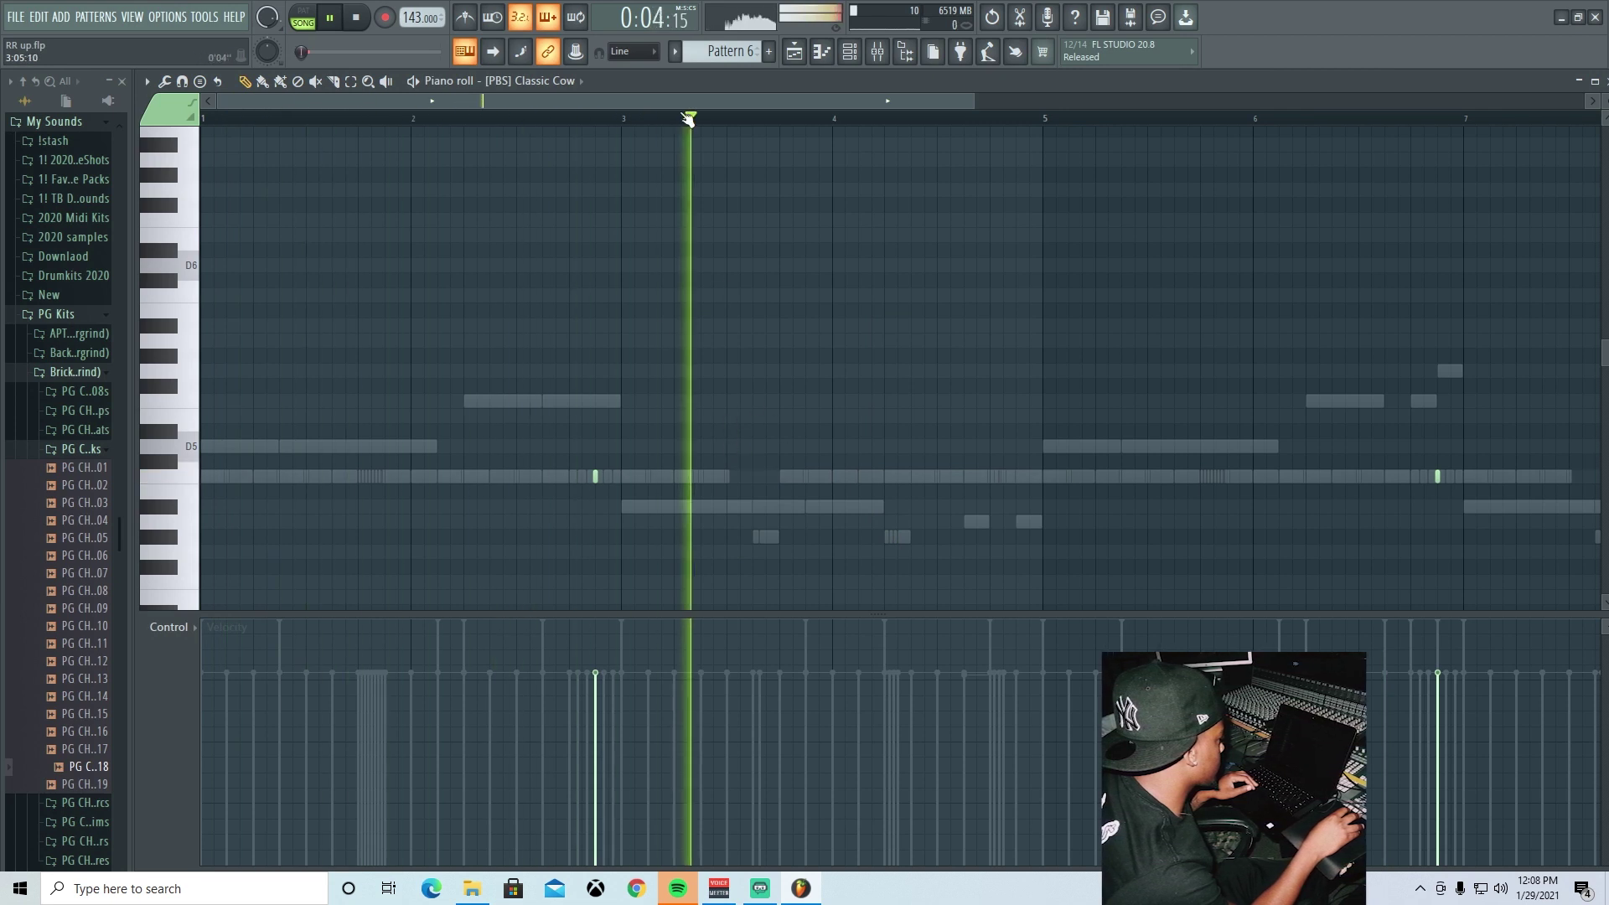
{"action": "scroll", "coordinate": [838, 310], "scroll_direction": "right", "scroll_amount": 5}
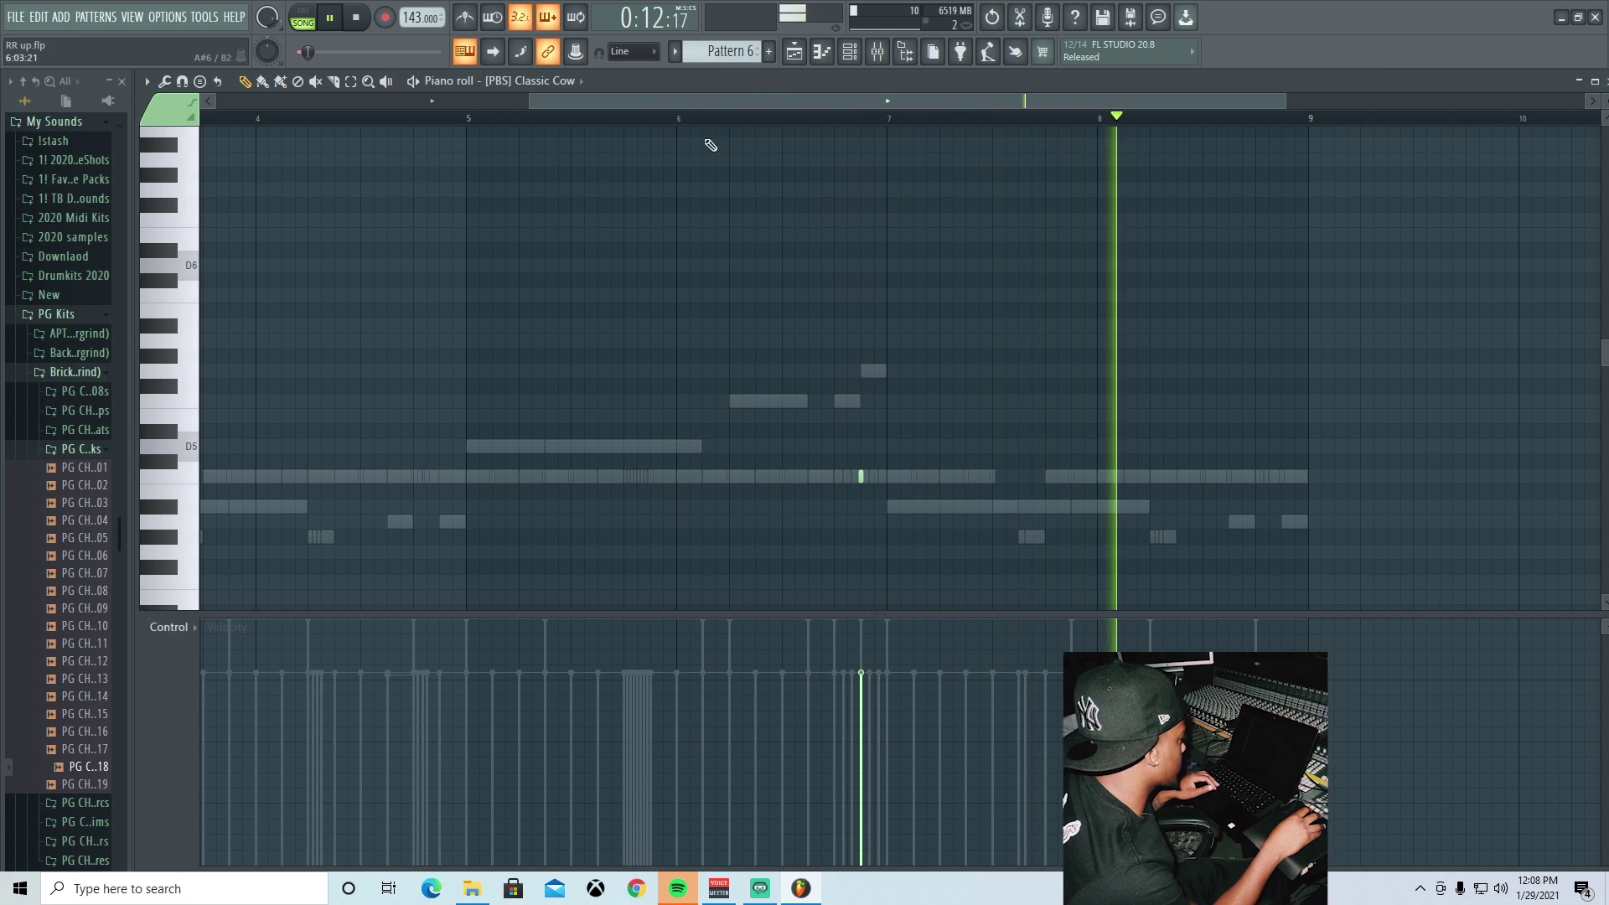
{"action": "key", "text": "space"}
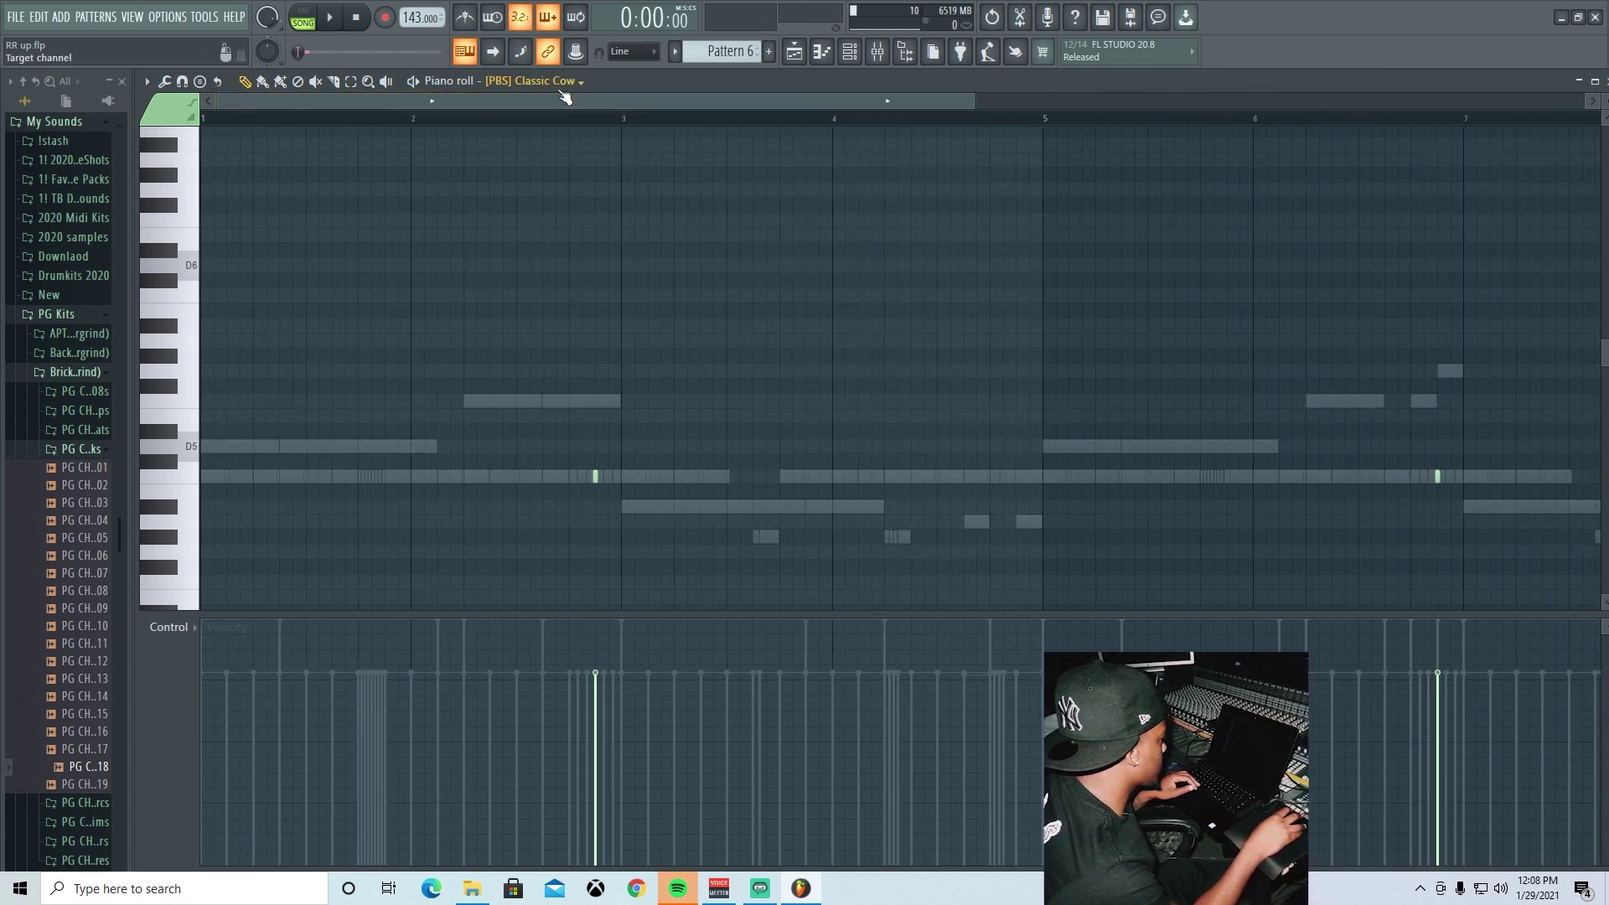
{"action": "scroll", "coordinate": [564, 94], "scroll_direction": "down", "scroll_amount": 1}
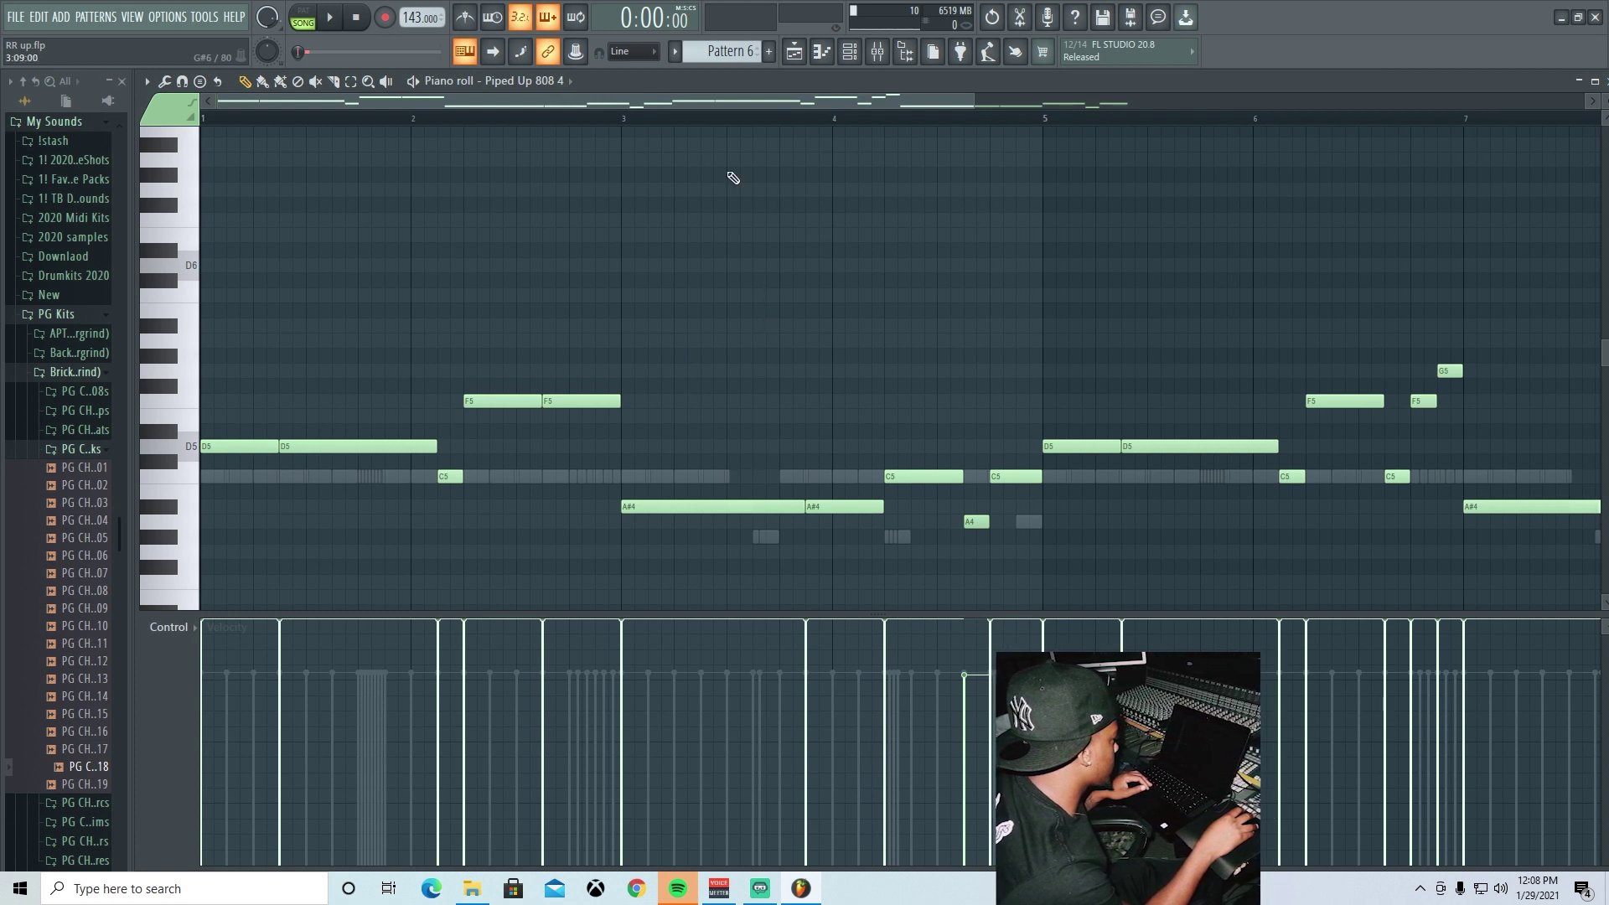
- Solo Track 12 in the playlist and open its Kontakt pattern in the piano roll
{"action": "left_click", "coordinate": [795, 55]}
{"action": "right_click", "coordinate": [352, 307]}
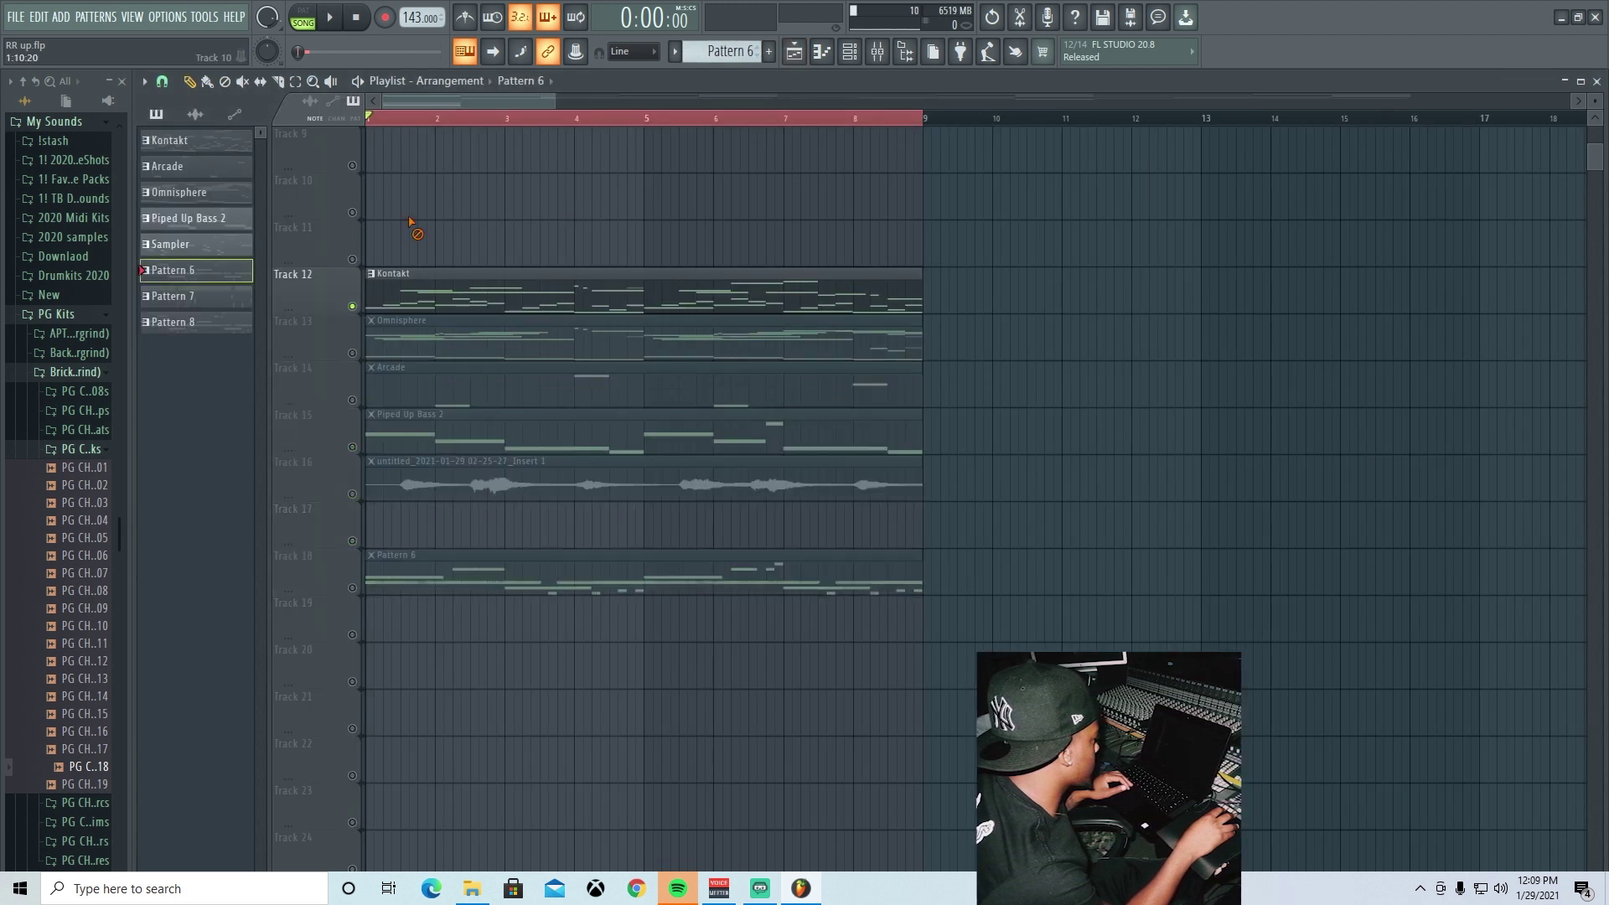
{"action": "double_click", "coordinate": [450, 309]}
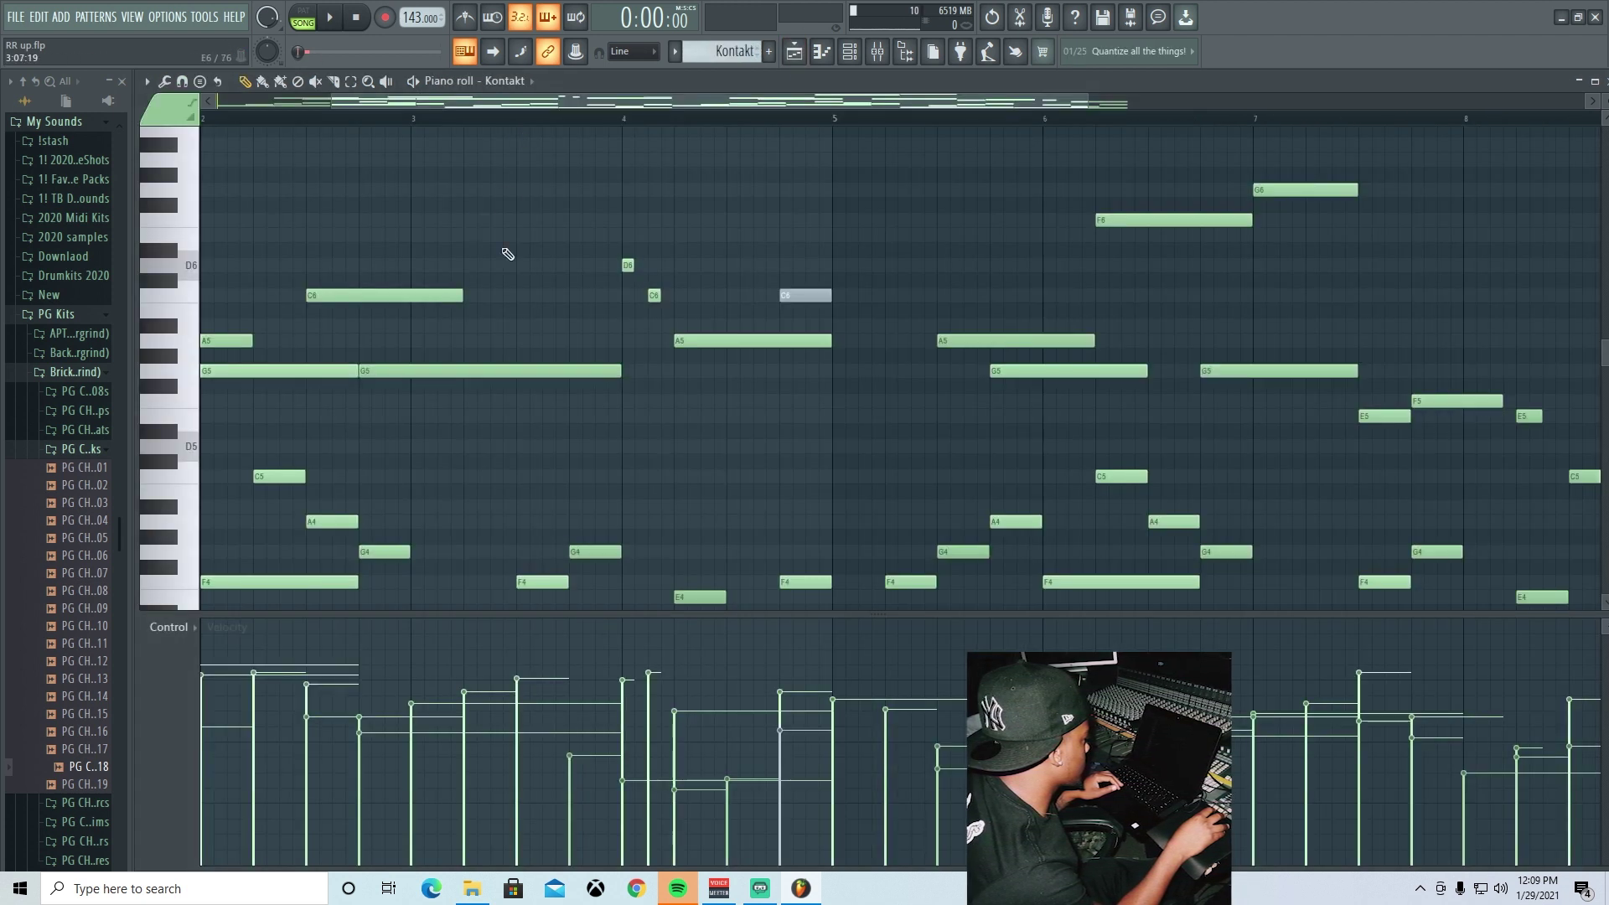
- Step the piano roll target through Arcade to Omnisphere and return the view to bar 1
{"action": "scroll", "coordinate": [503, 251], "scroll_direction": "down", "scroll_amount": 5}
{"action": "scroll", "coordinate": [426, 330], "scroll_direction": "down", "scroll_amount": 2}
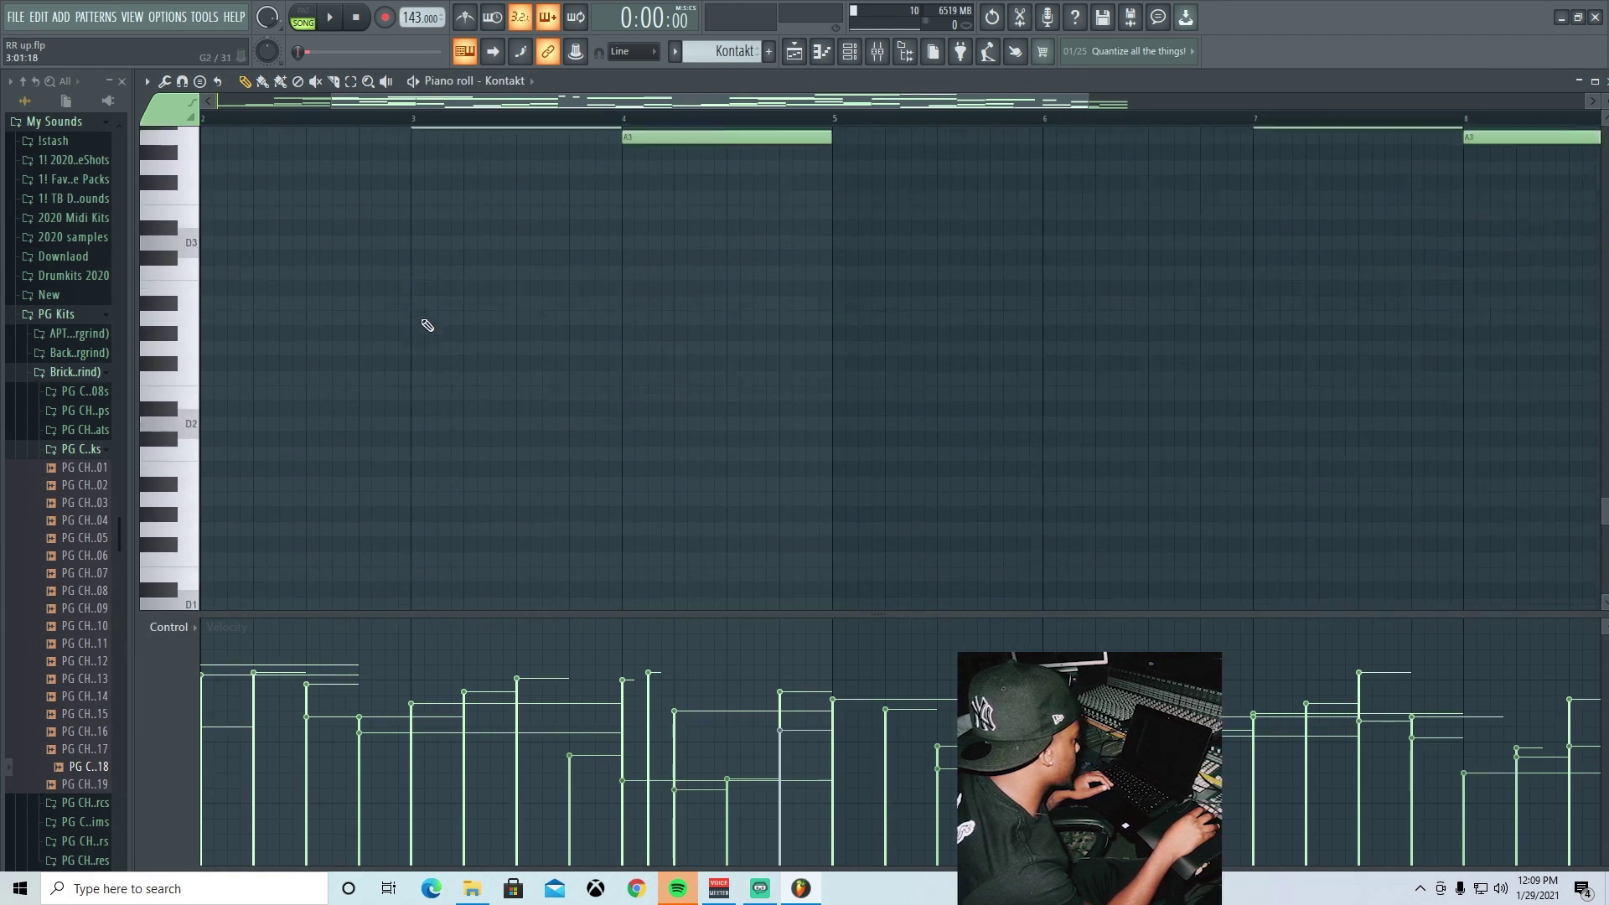
{"action": "scroll", "coordinate": [737, 51], "scroll_direction": "down", "scroll_amount": 2}
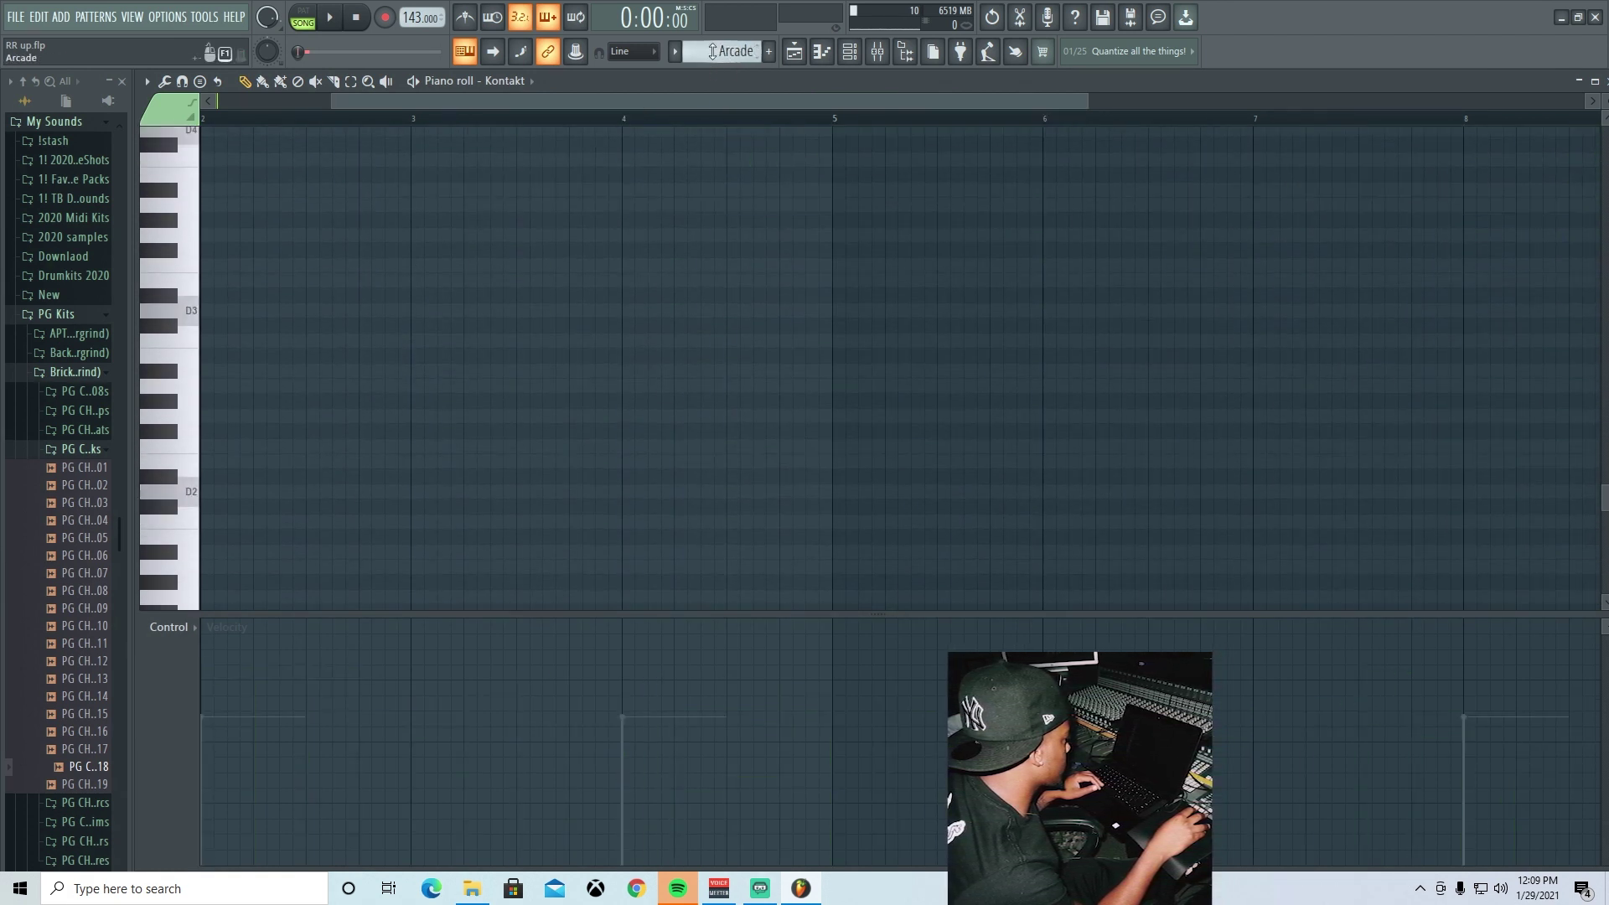
{"action": "scroll", "coordinate": [712, 51], "scroll_direction": "down", "scroll_amount": 1}
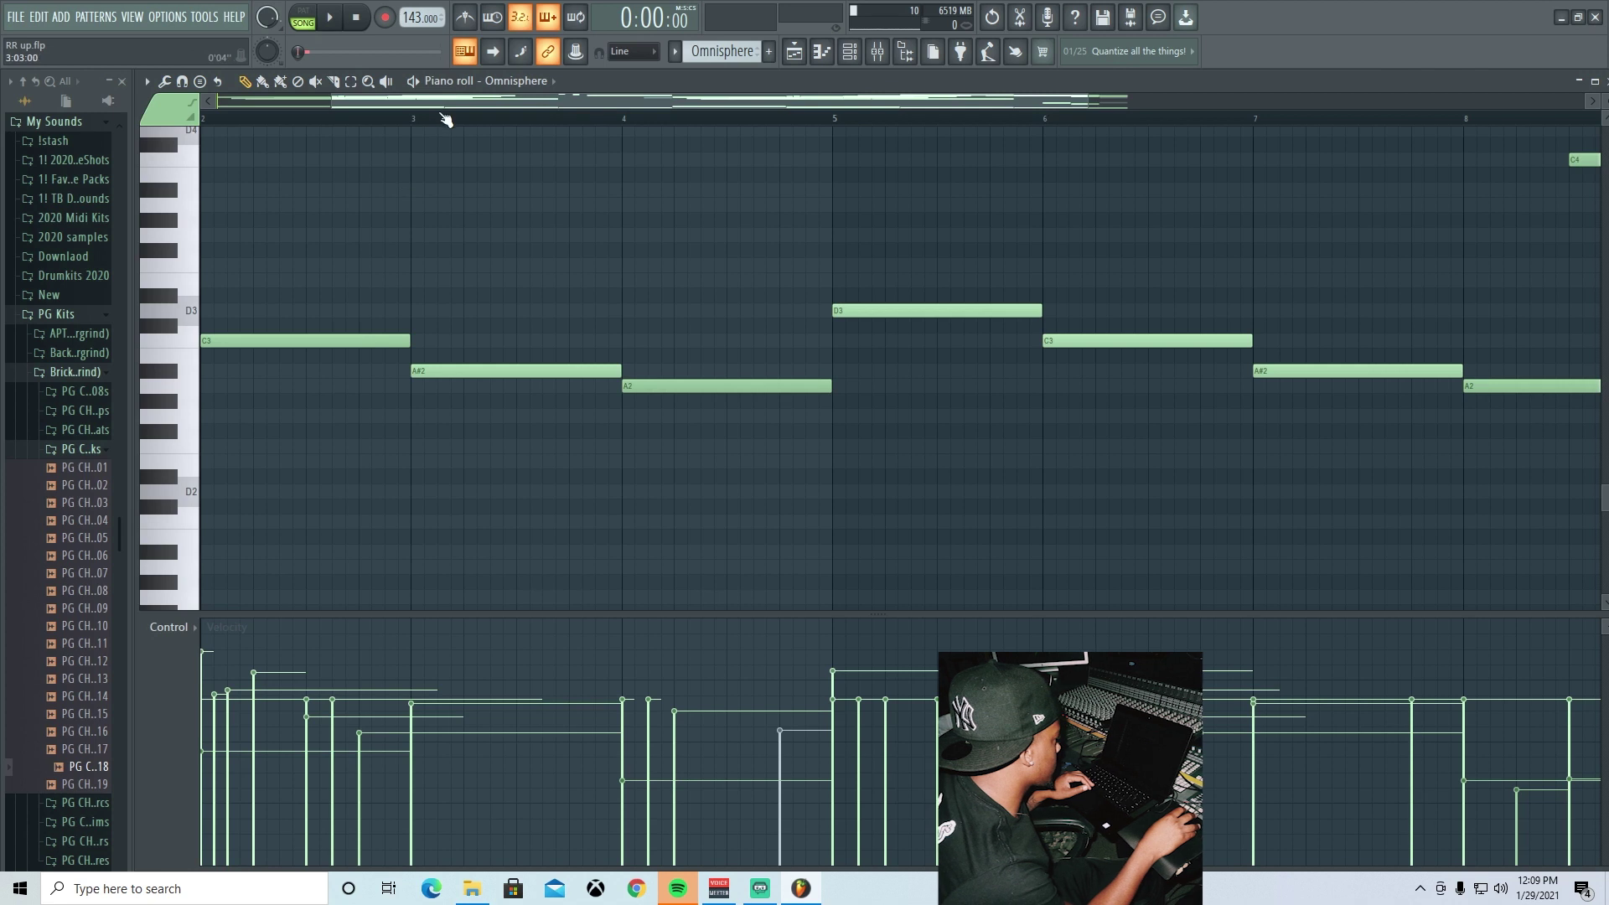
{"action": "left_click_drag", "start_coordinate": [470, 102], "coordinate": [5, 152]}
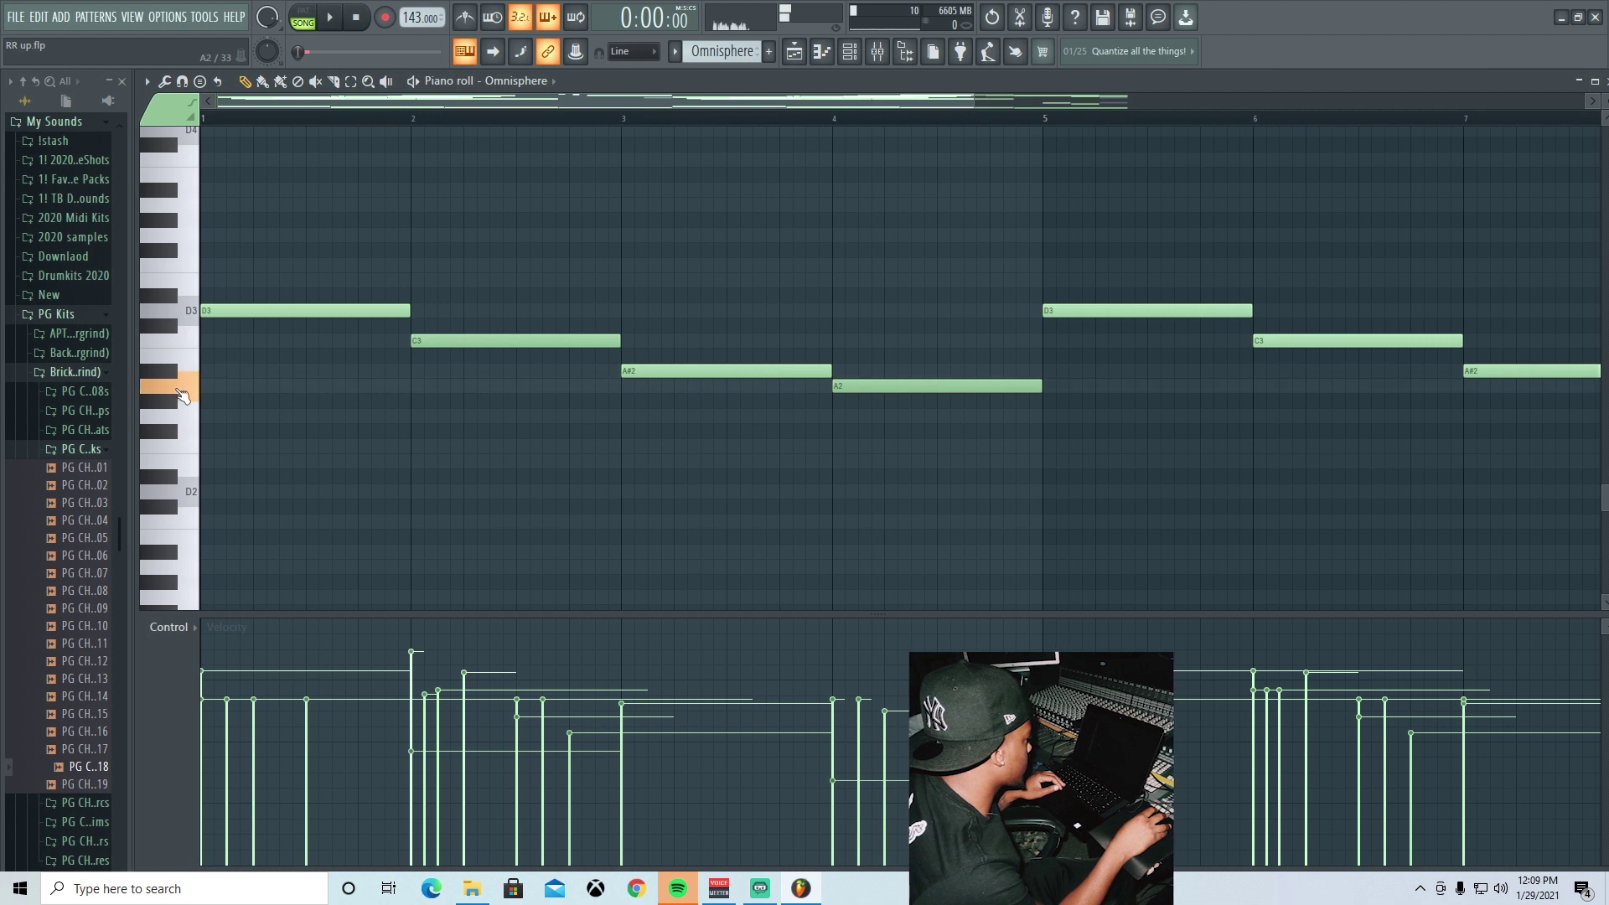
{"action": "scroll", "coordinate": [183, 396], "scroll_direction": "up", "scroll_amount": 2}
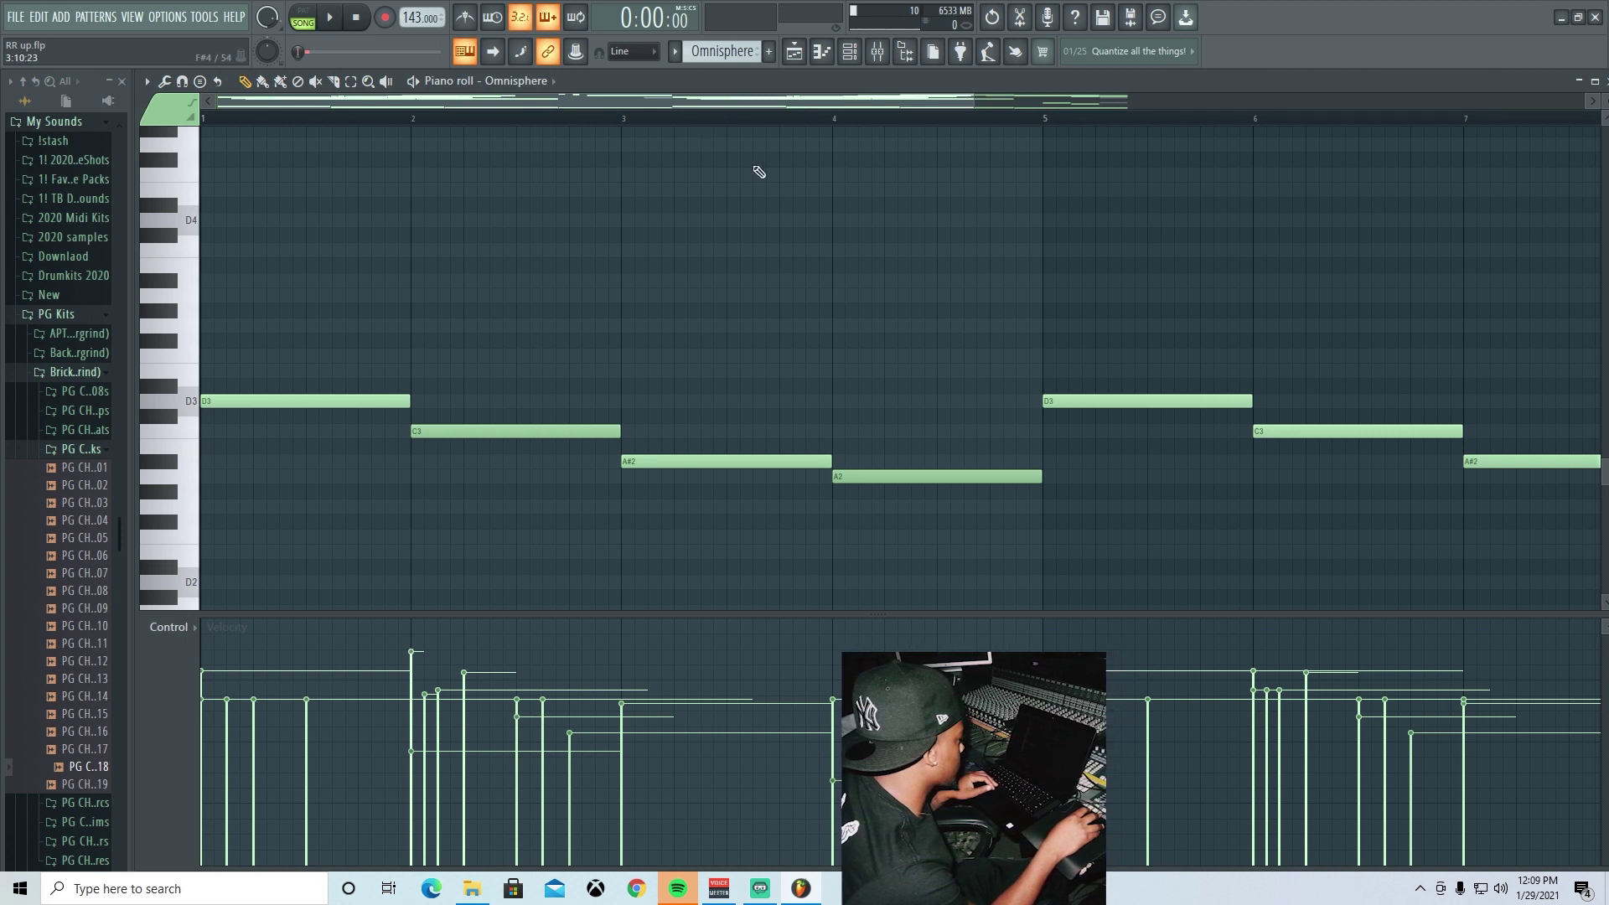
- Open the Piped Up 808 4 notes in the piano roll and preview the D5 note
{"action": "left_click", "coordinate": [795, 55]}
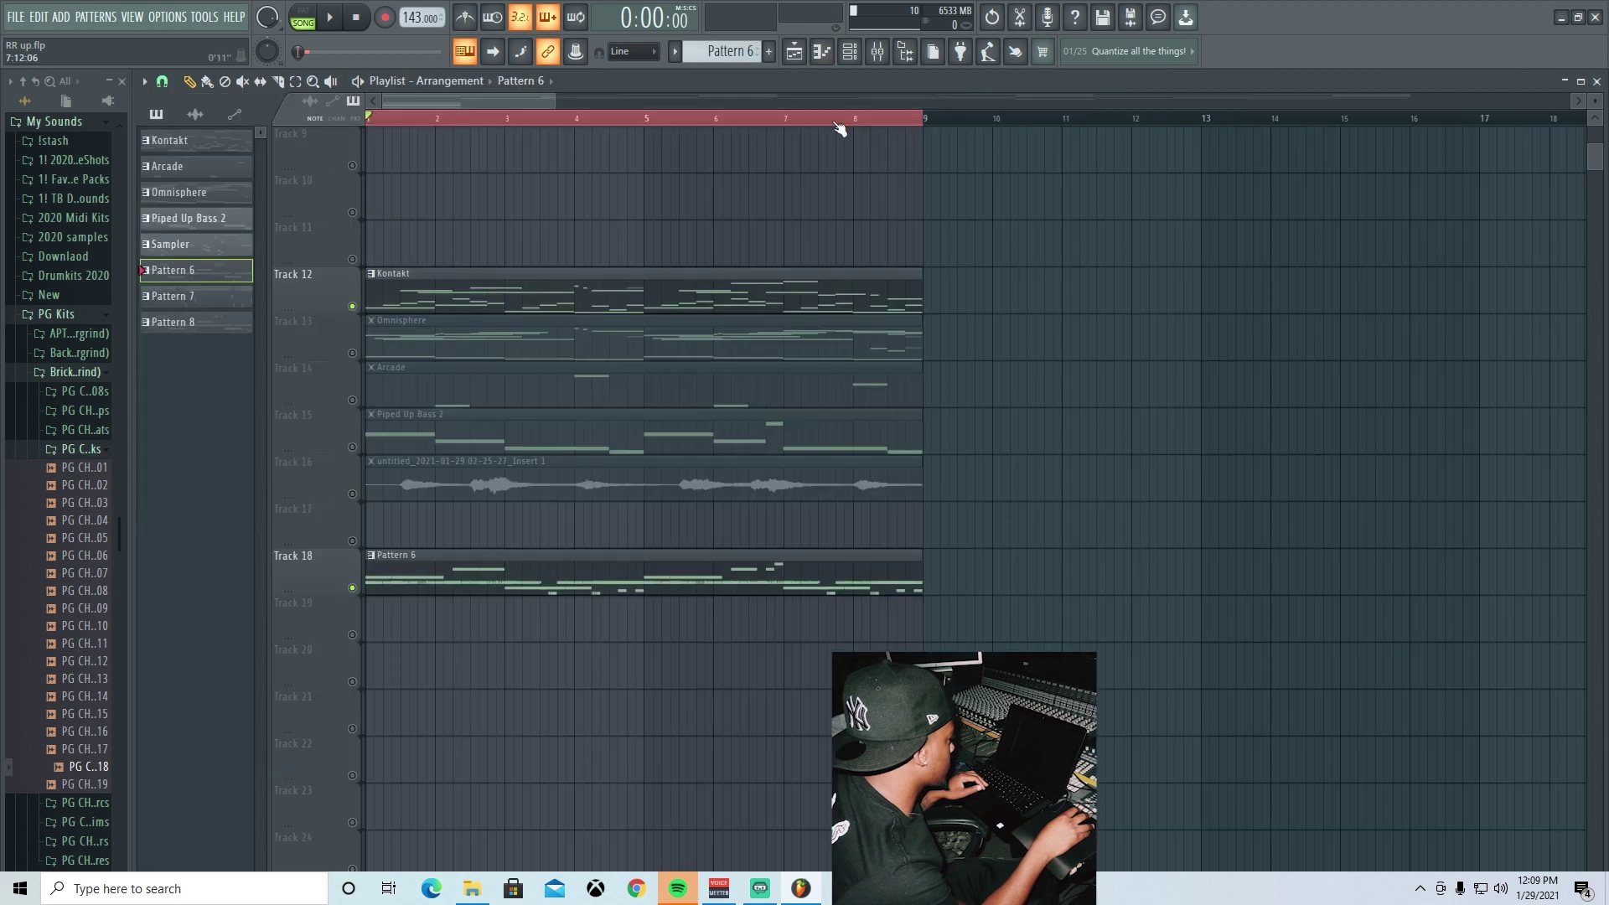
{"action": "left_click", "coordinate": [866, 60]}
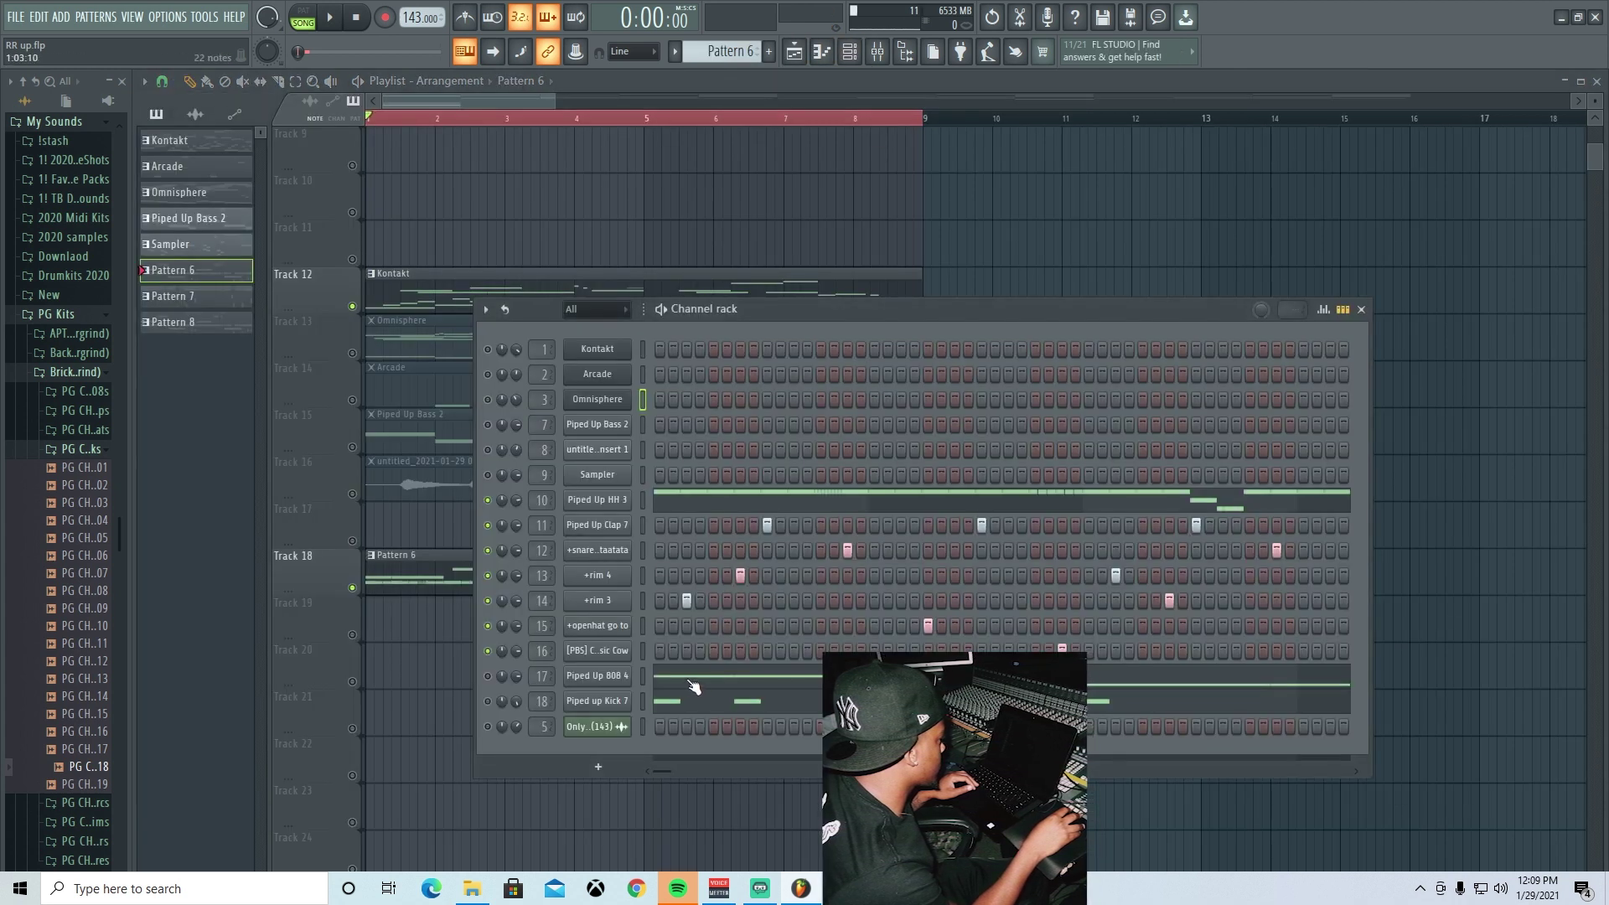
{"action": "left_click", "coordinate": [718, 683]}
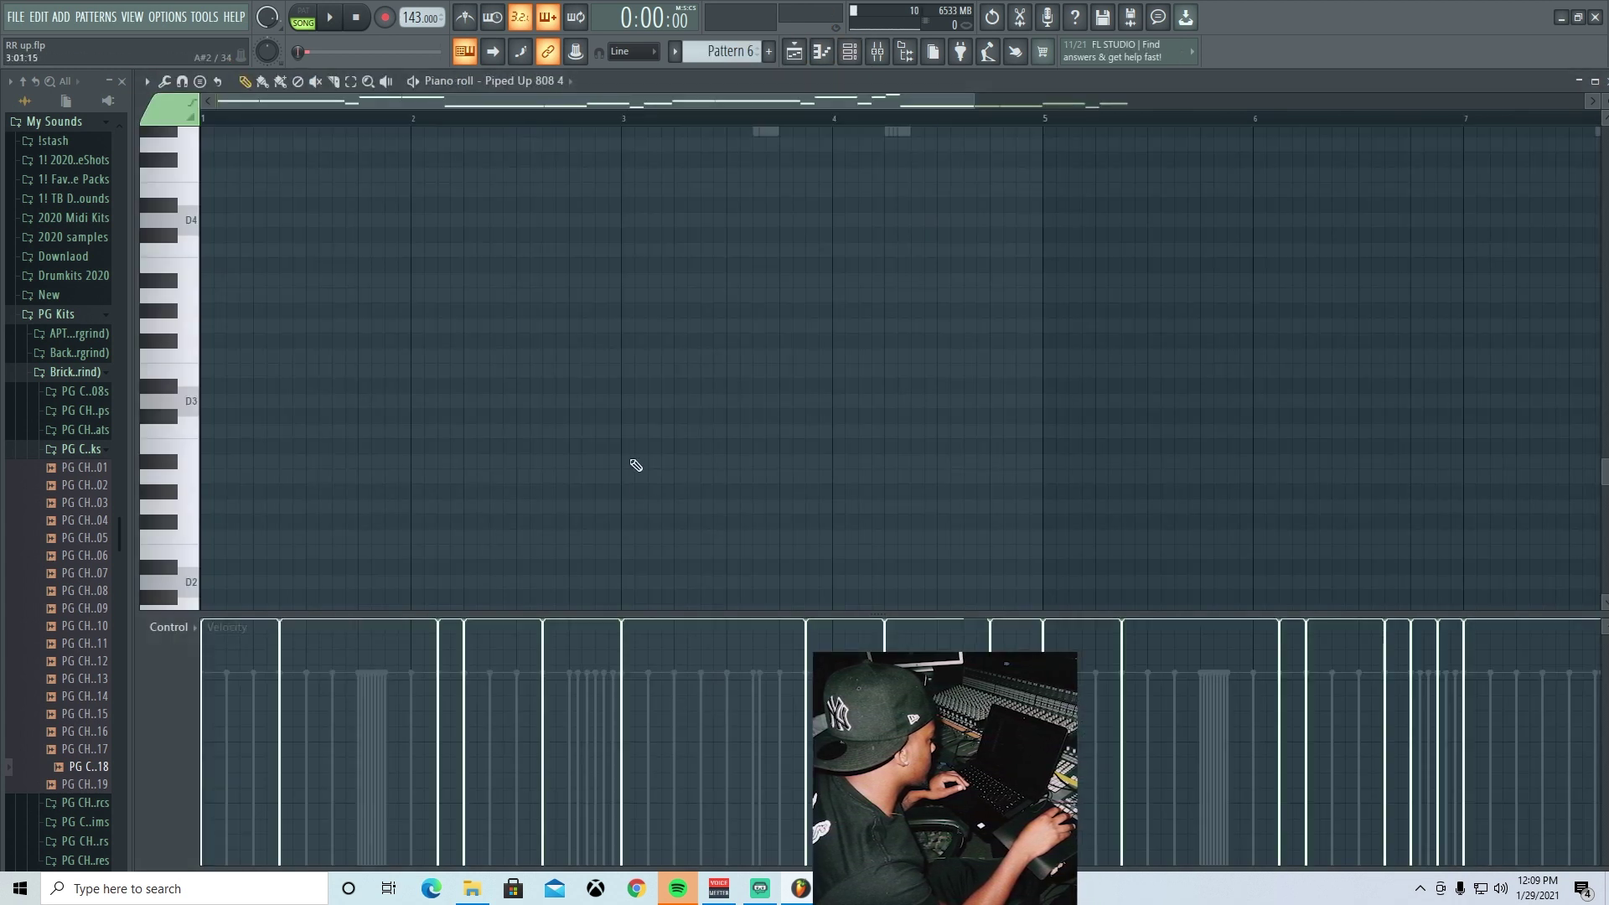
{"action": "scroll", "coordinate": [636, 465], "scroll_direction": "up", "scroll_amount": 8}
{"action": "scroll", "coordinate": [528, 506], "scroll_direction": "up", "scroll_amount": 3}
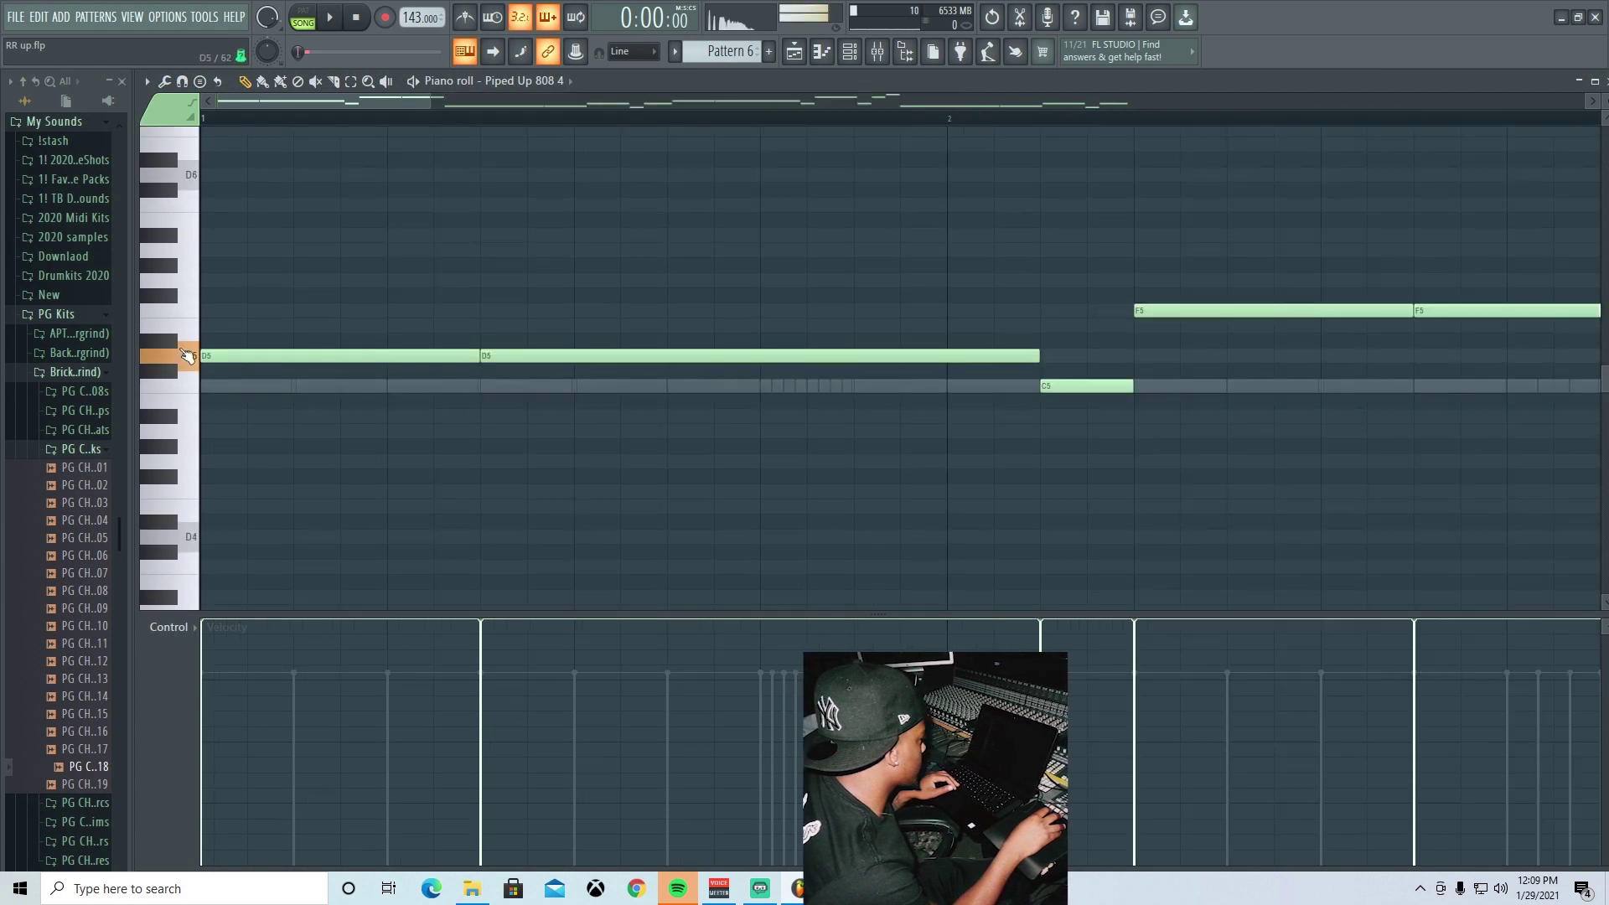
{"action": "left_click", "coordinate": [301, 370]}
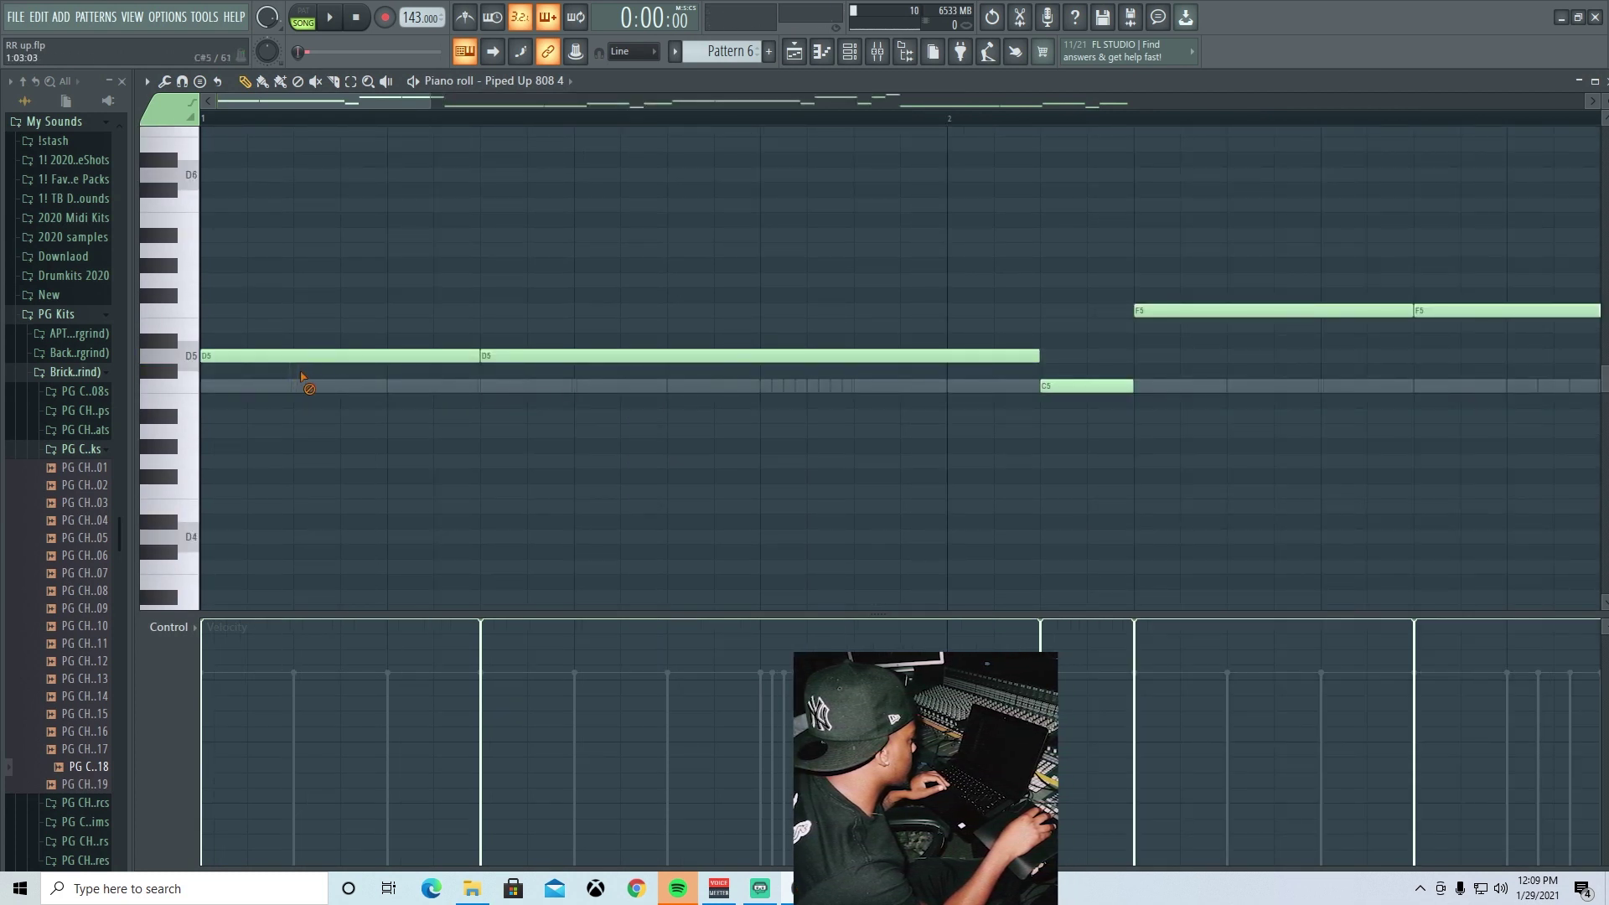
{"action": "left_click", "coordinate": [300, 360]}
{"action": "scroll", "coordinate": [444, 125], "scroll_direction": "down", "scroll_amount": 5}
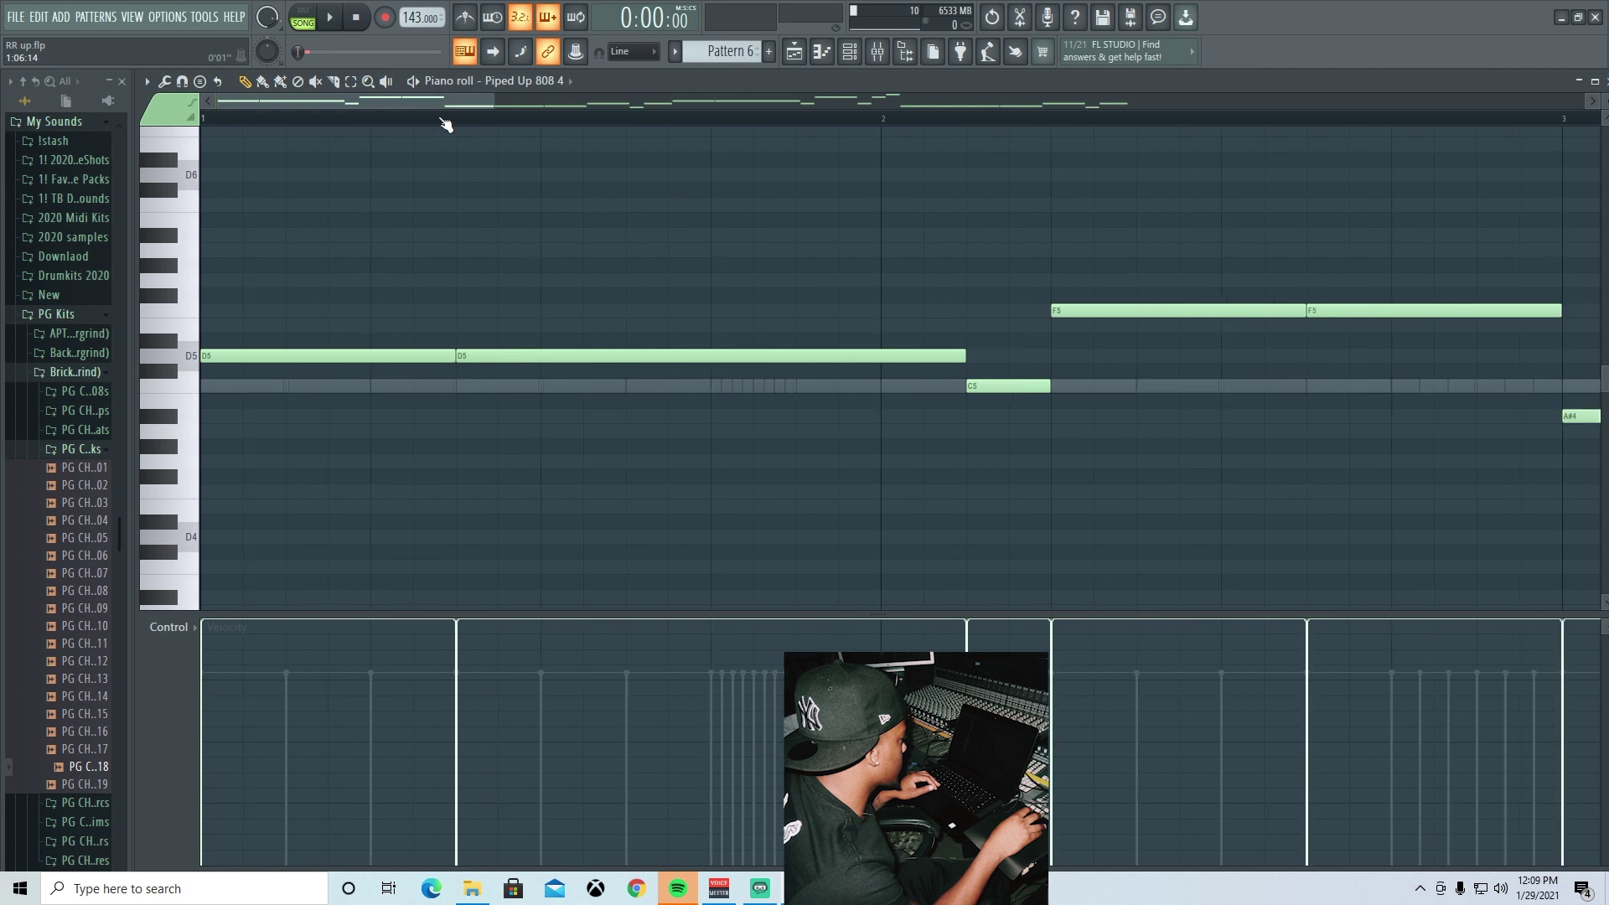
{"action": "left_click", "coordinate": [272, 359]}
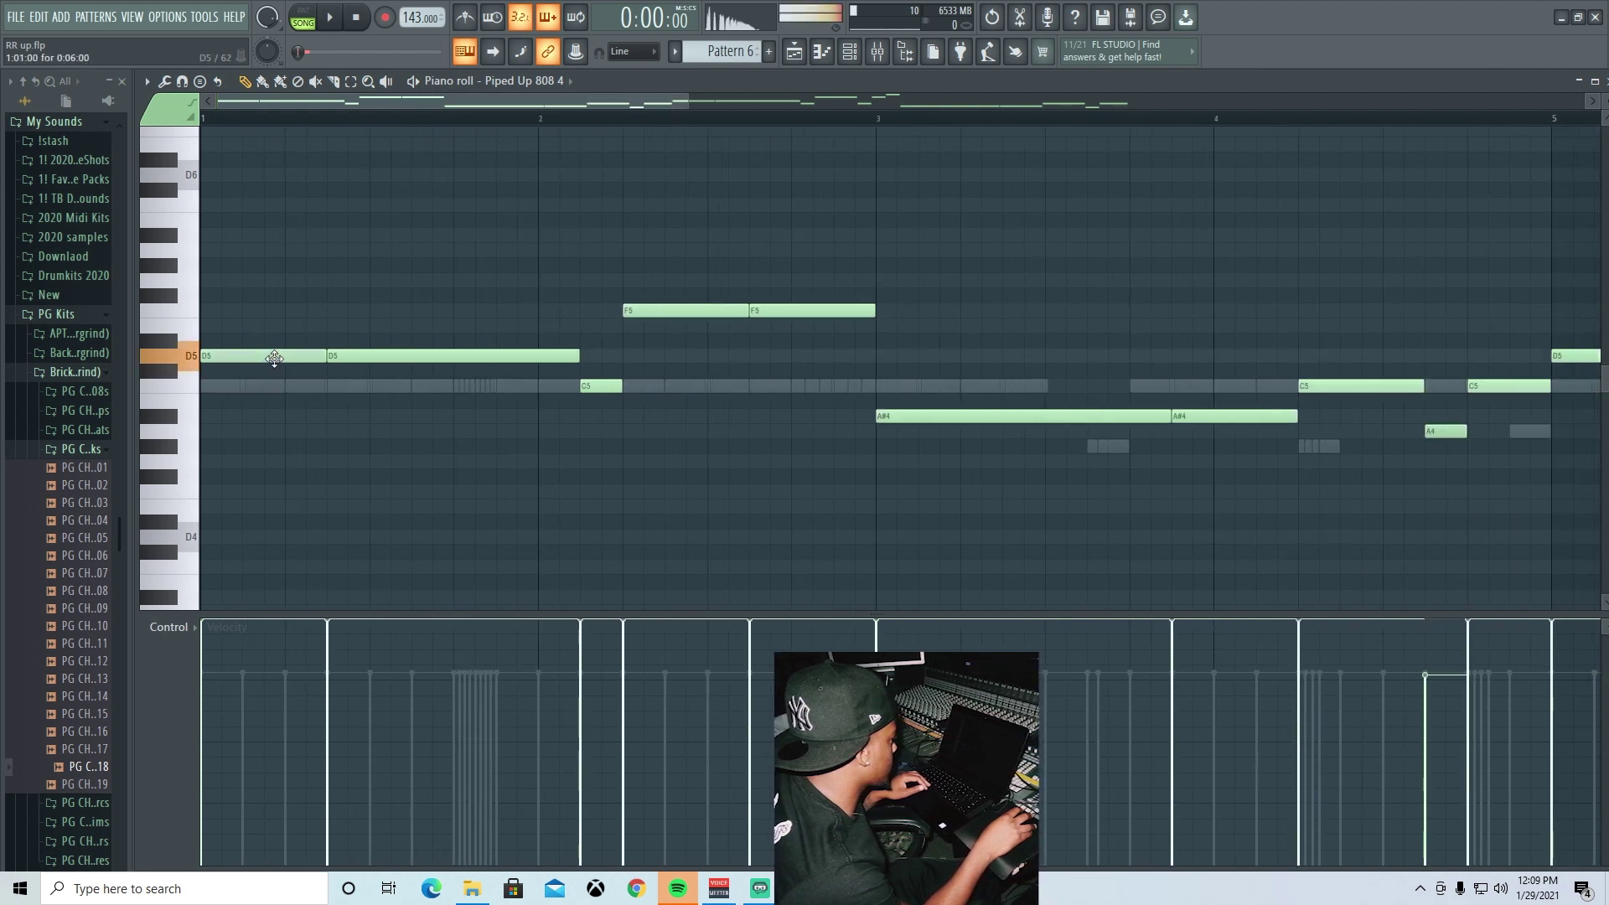
{"action": "left_click", "coordinate": [363, 361]}
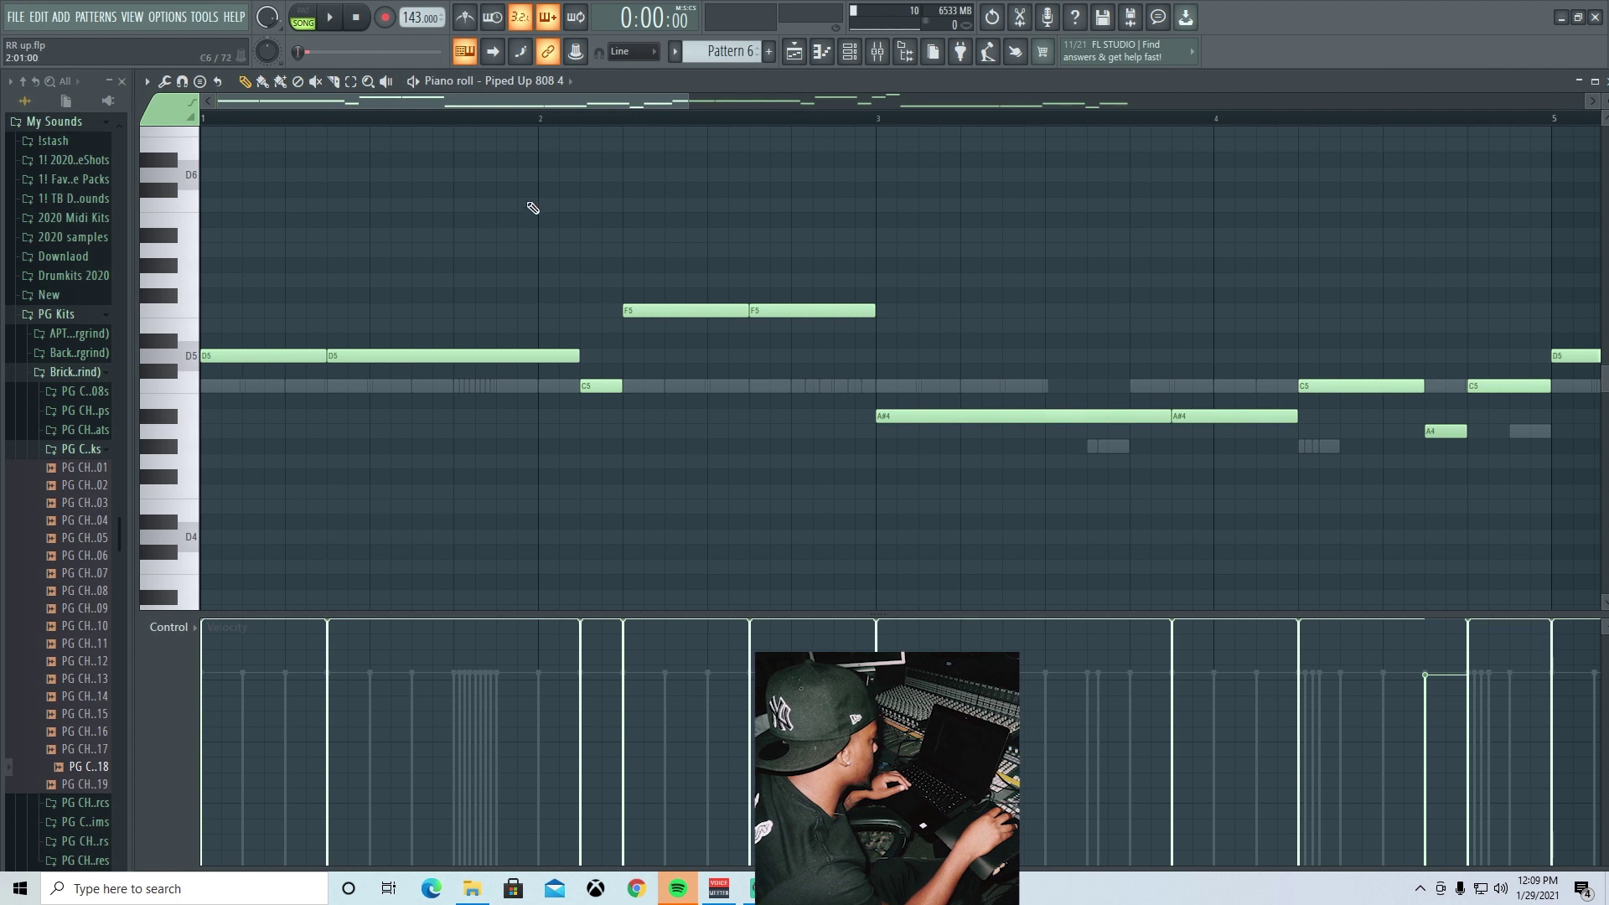
- Play the 808 pattern and raise its bar-8 note from C5 to E5
{"action": "key", "text": "space"}
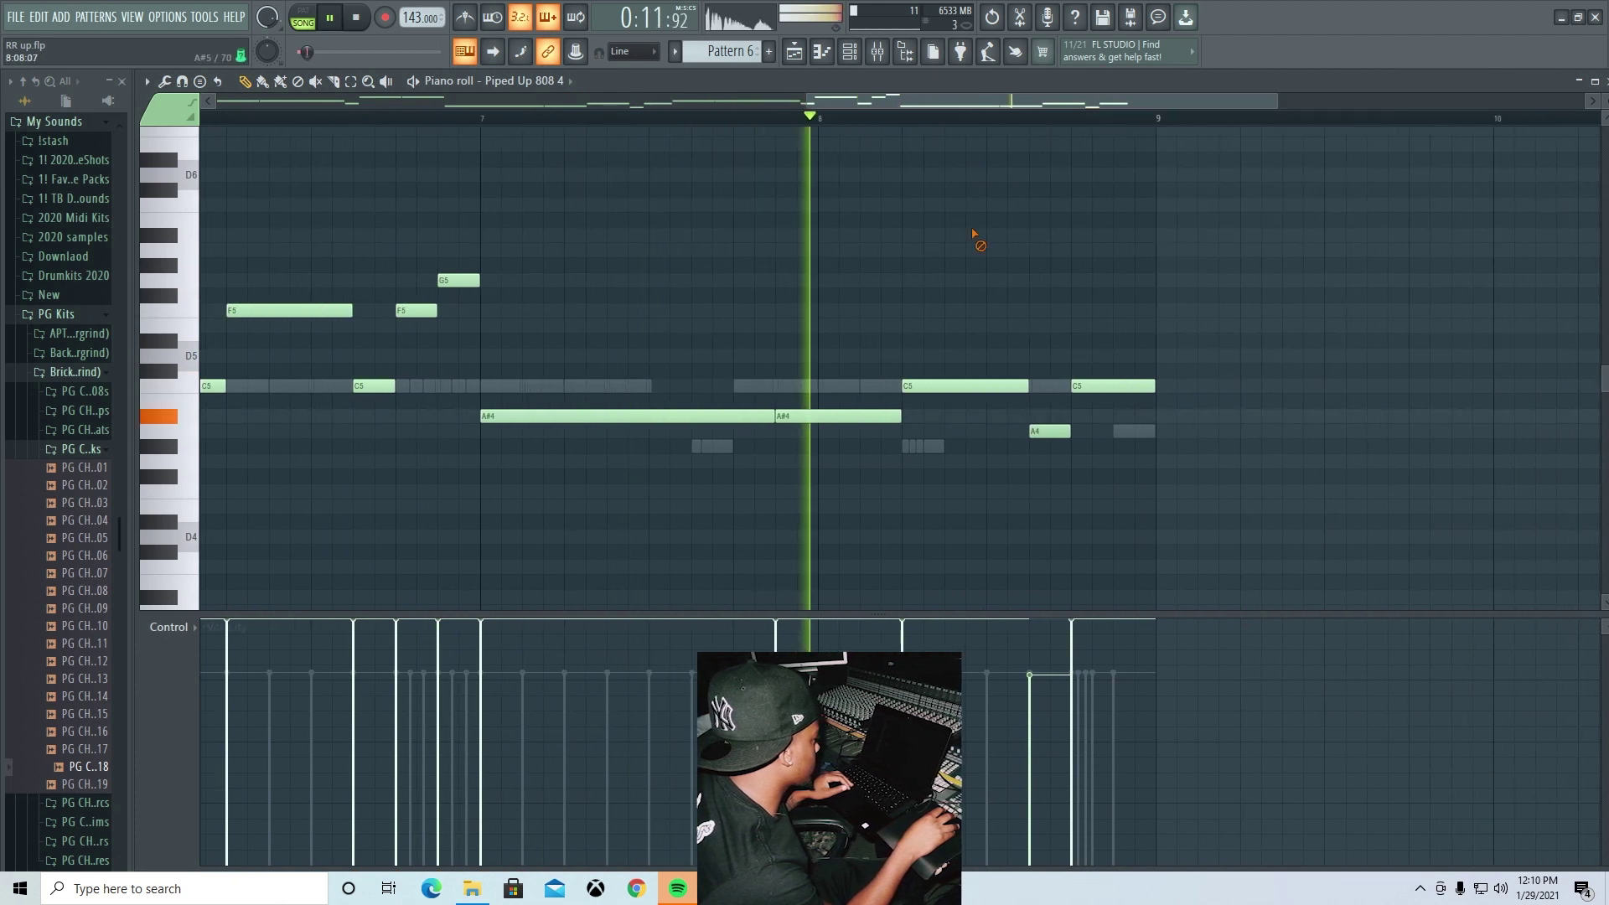
{"action": "key", "text": "space"}
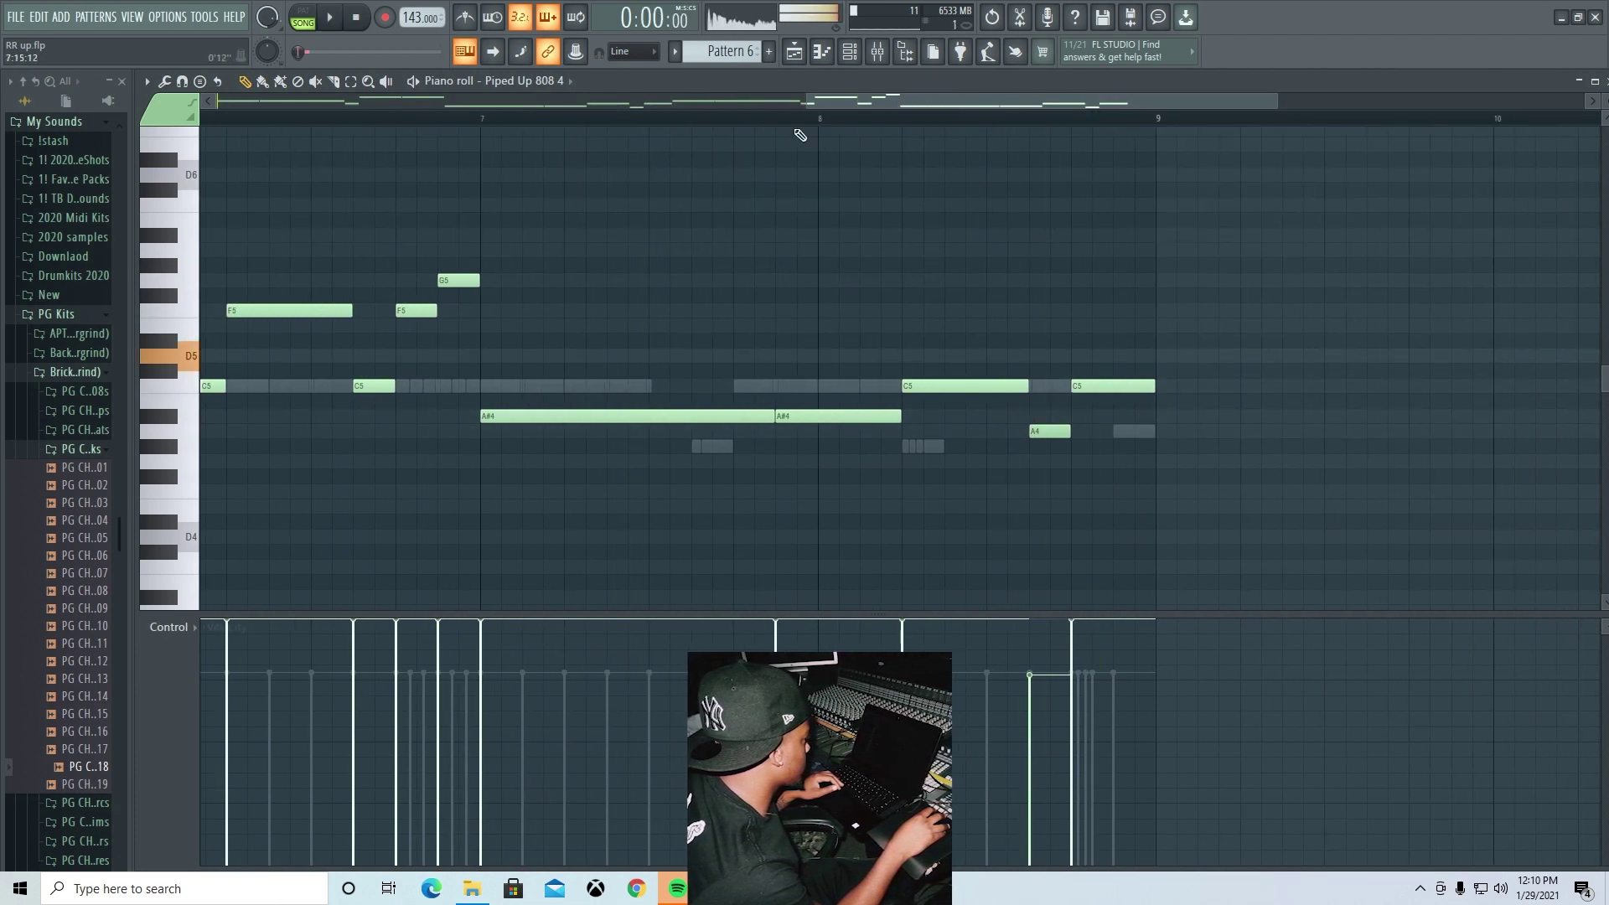
{"action": "left_click_drag", "start_coordinate": [1106, 382], "coordinate": [1110, 322]}
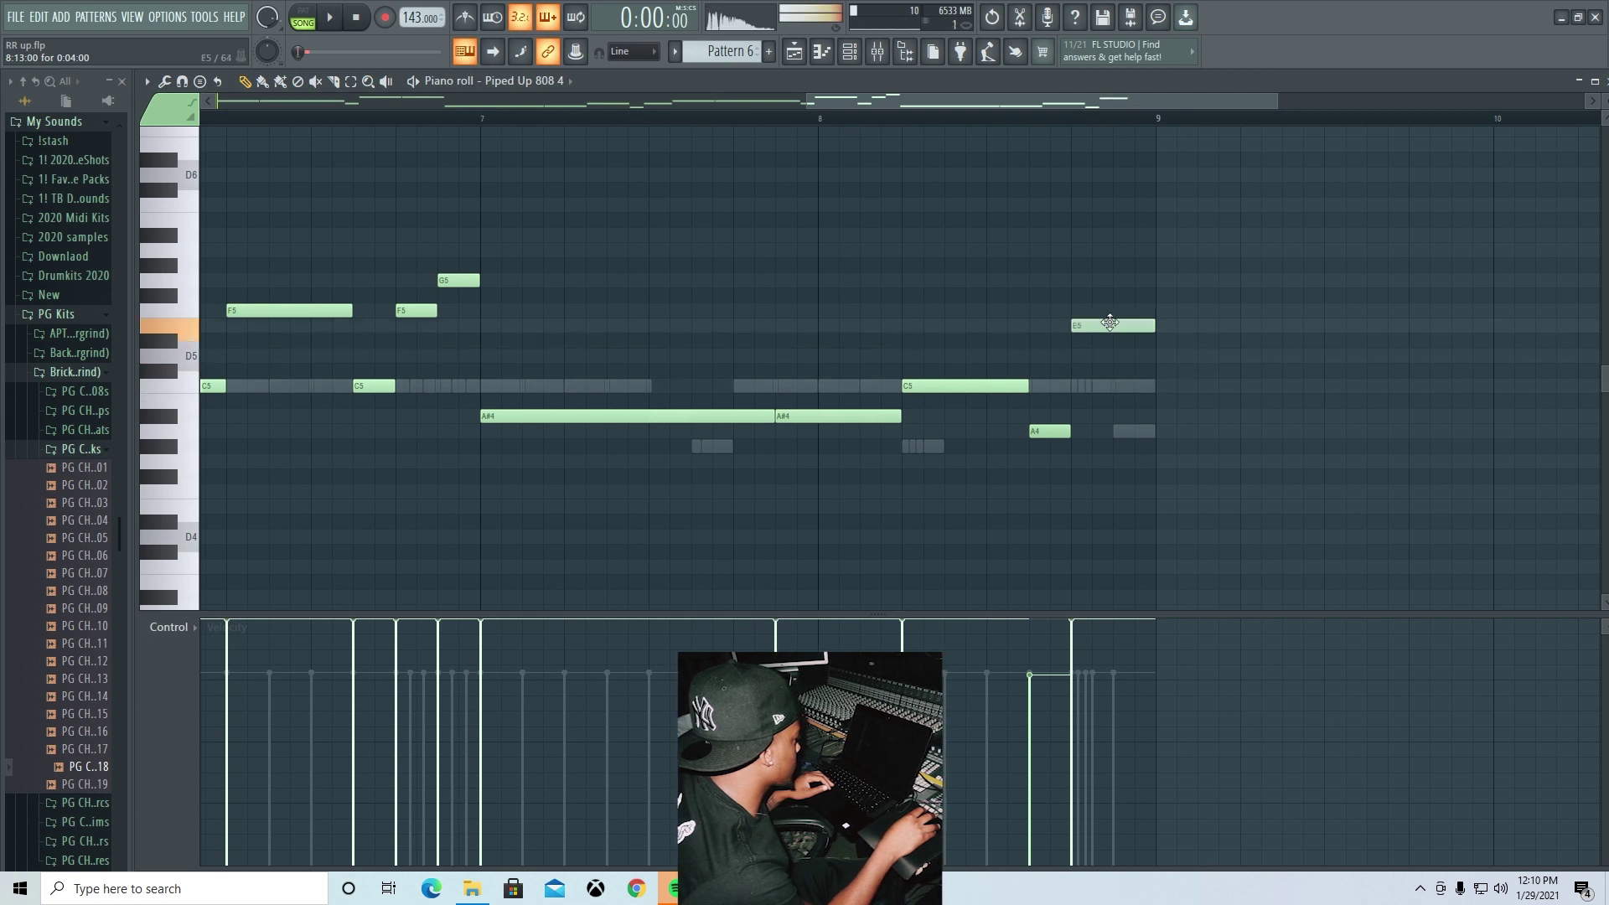
{"action": "left_click", "coordinate": [1086, 311]}
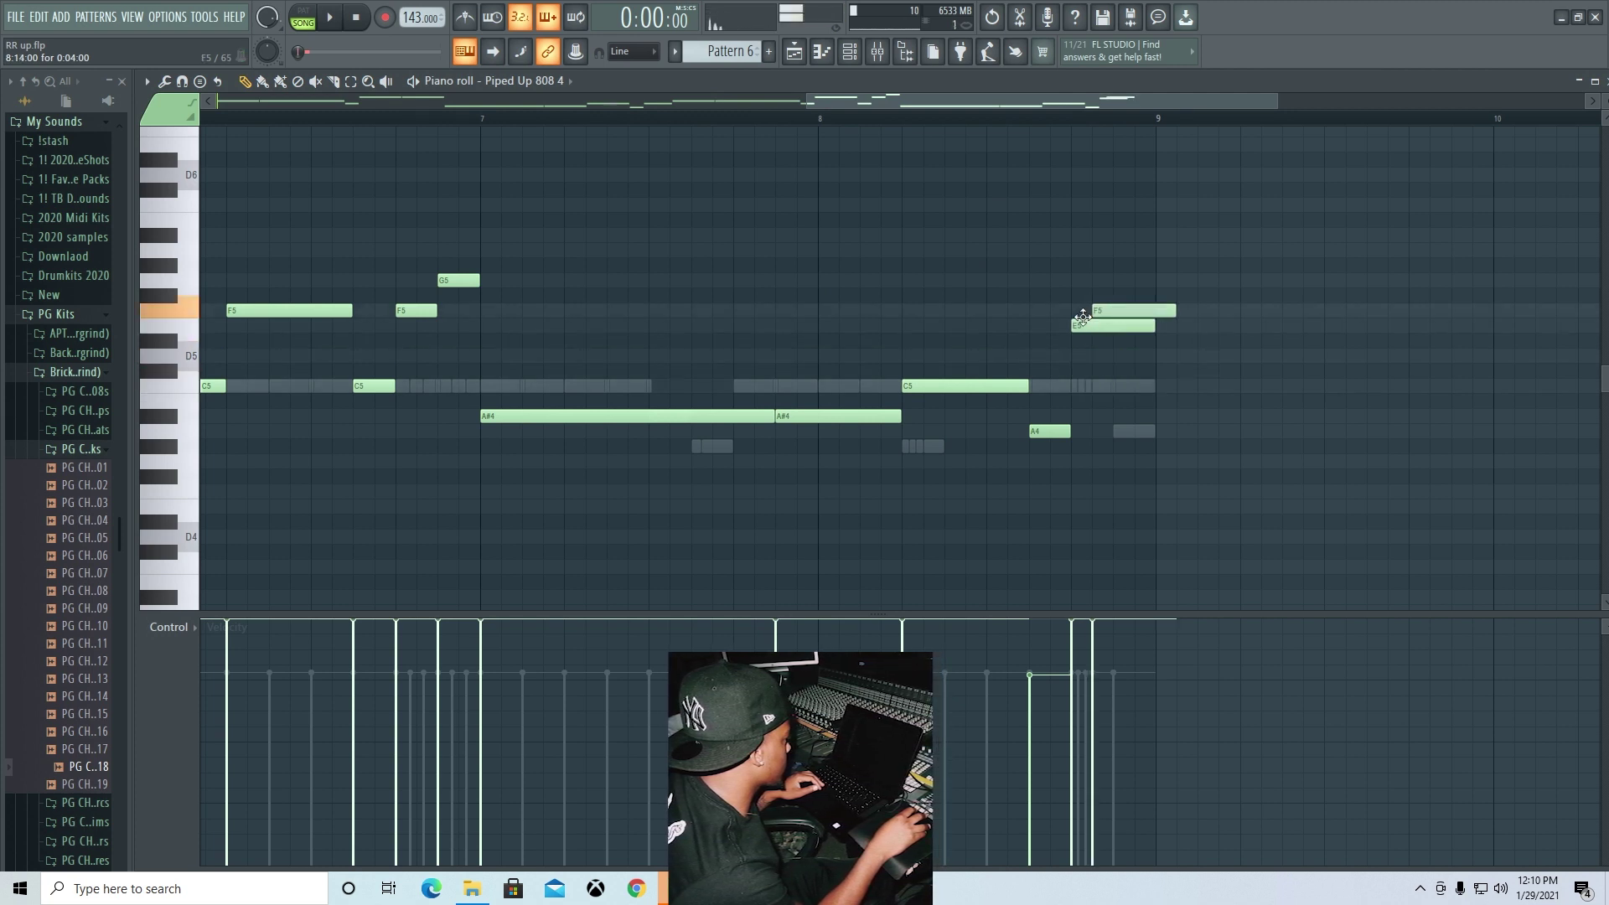
{"action": "key", "text": "ctrl+z"}
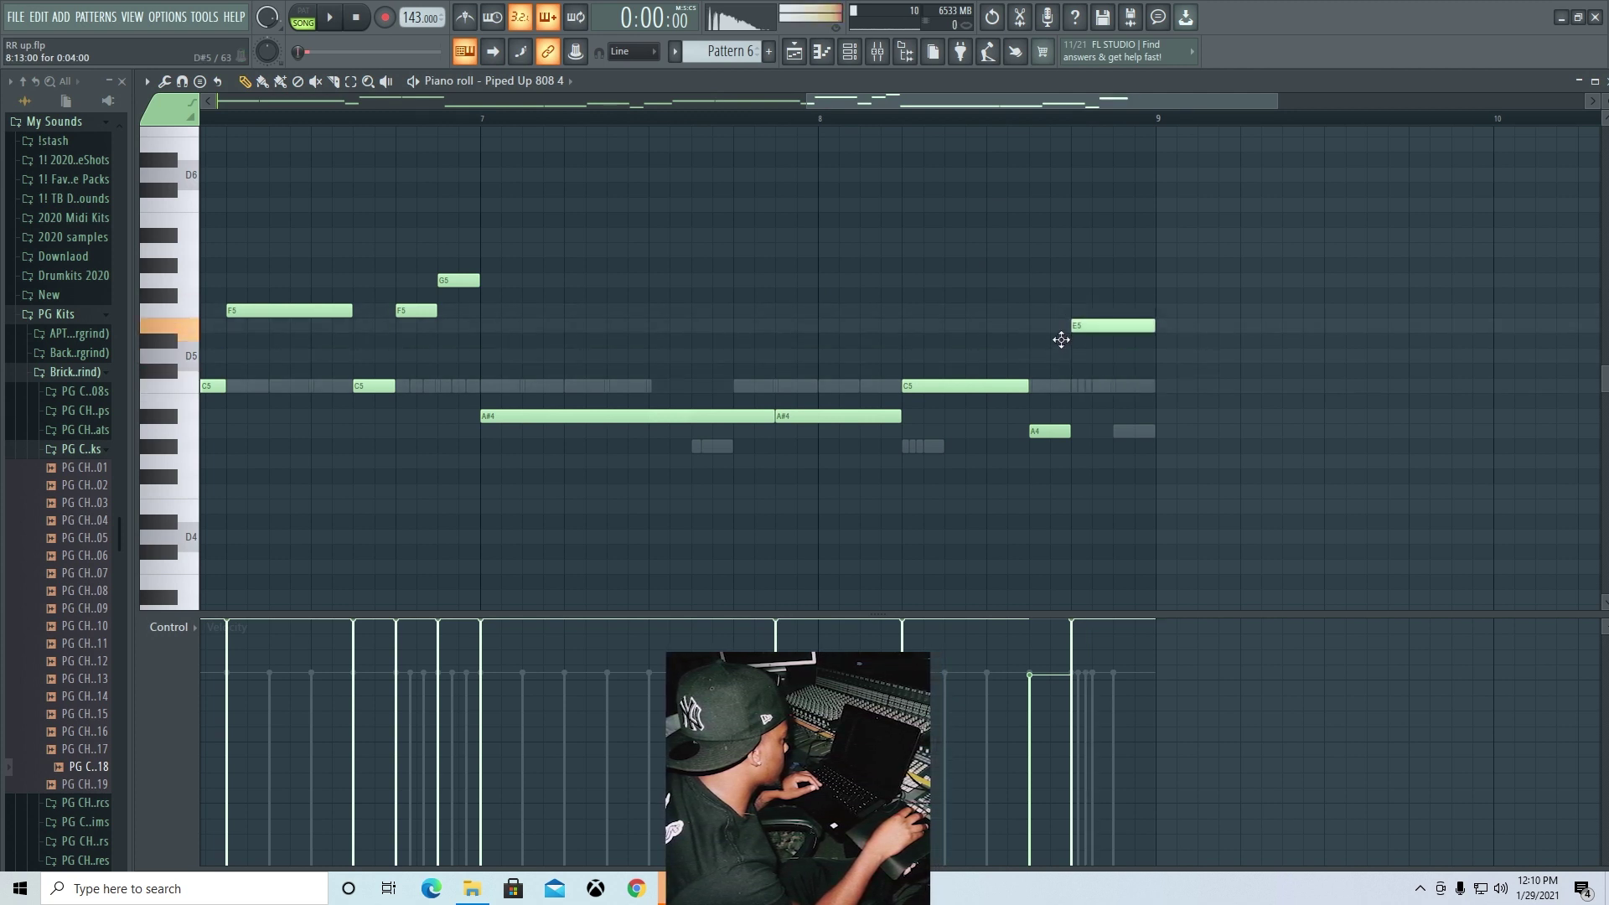
- Audition the revised 808 line, then open the Piped up Kick 7 notes
{"action": "left_click", "coordinate": [728, 120]}
{"action": "key", "text": "space"}
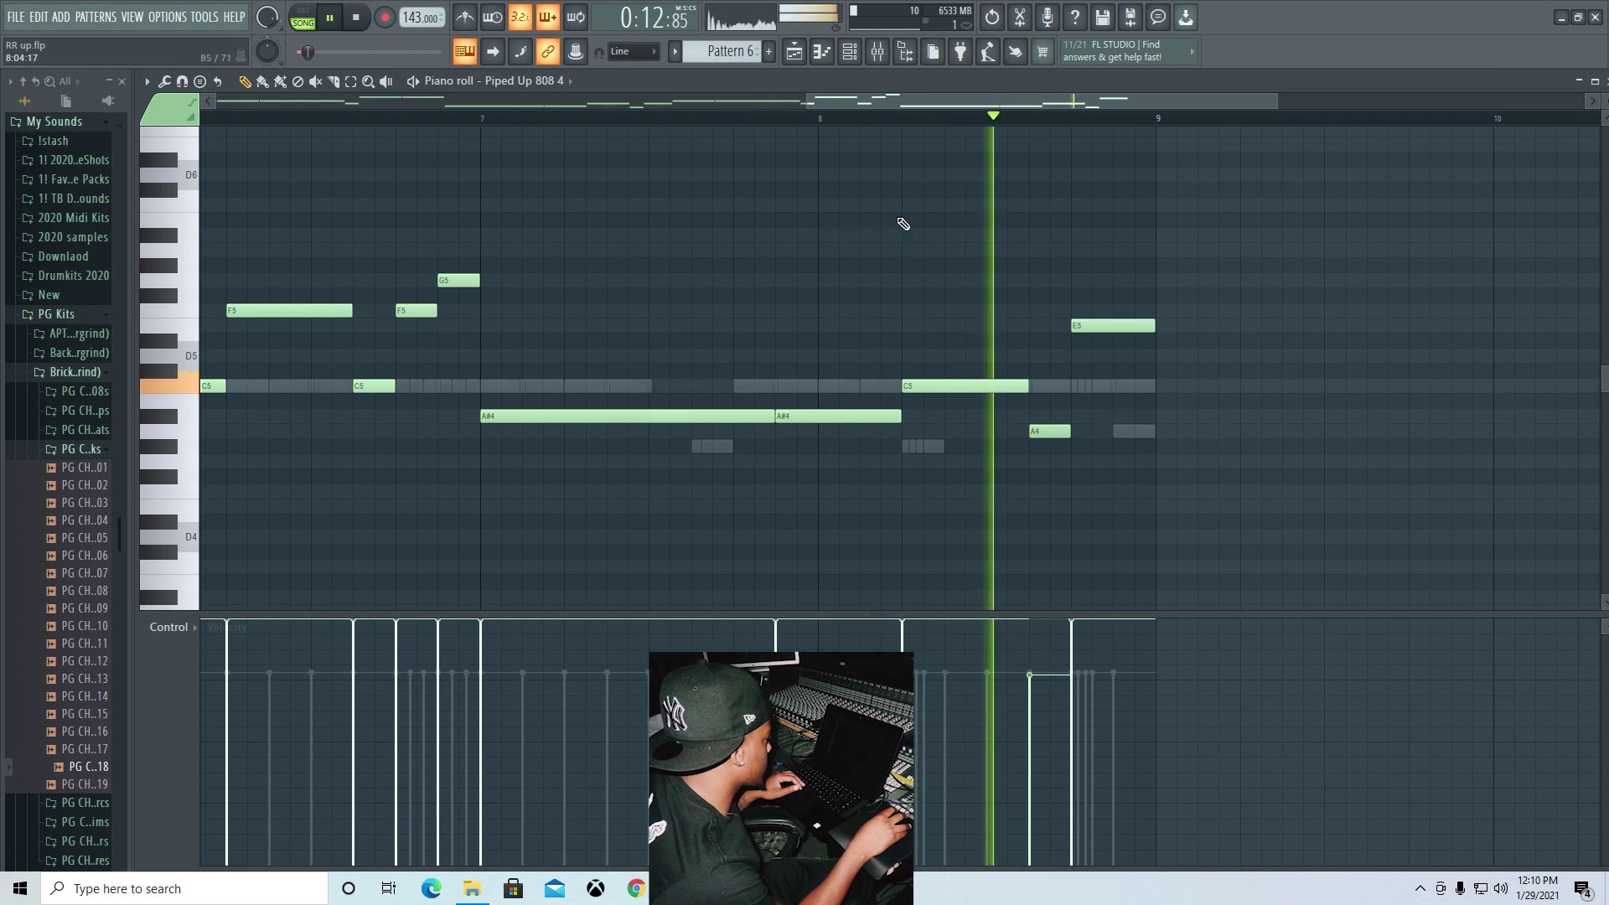
{"action": "left_click_drag", "start_coordinate": [826, 118], "coordinate": [360, 106]}
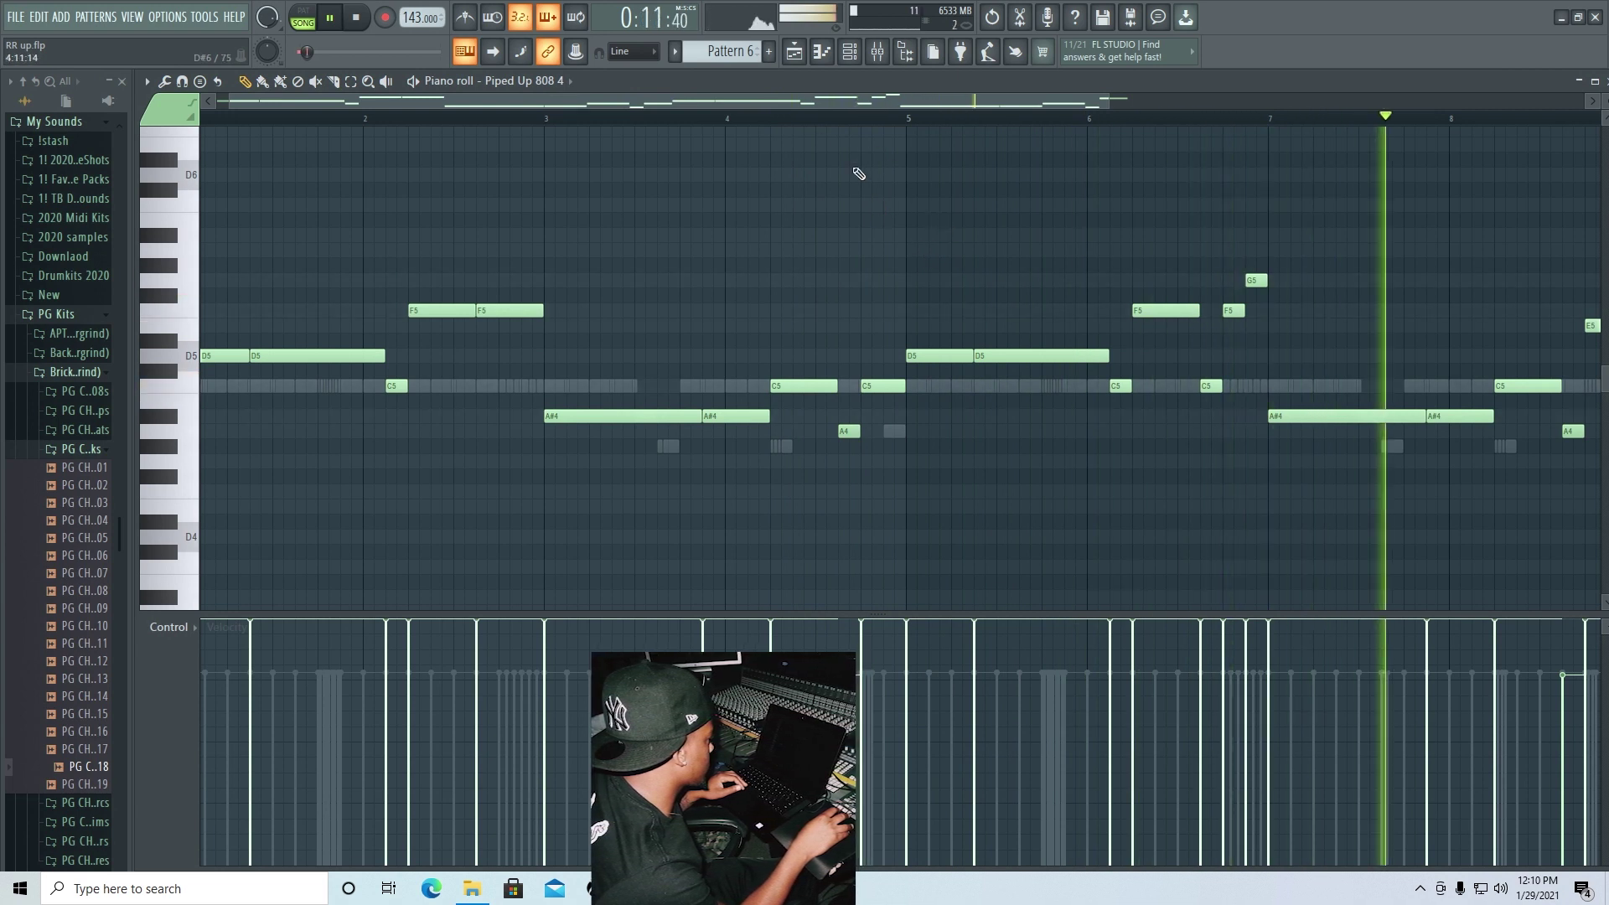
{"action": "left_click_drag", "start_coordinate": [848, 104], "coordinate": [819, 201]}
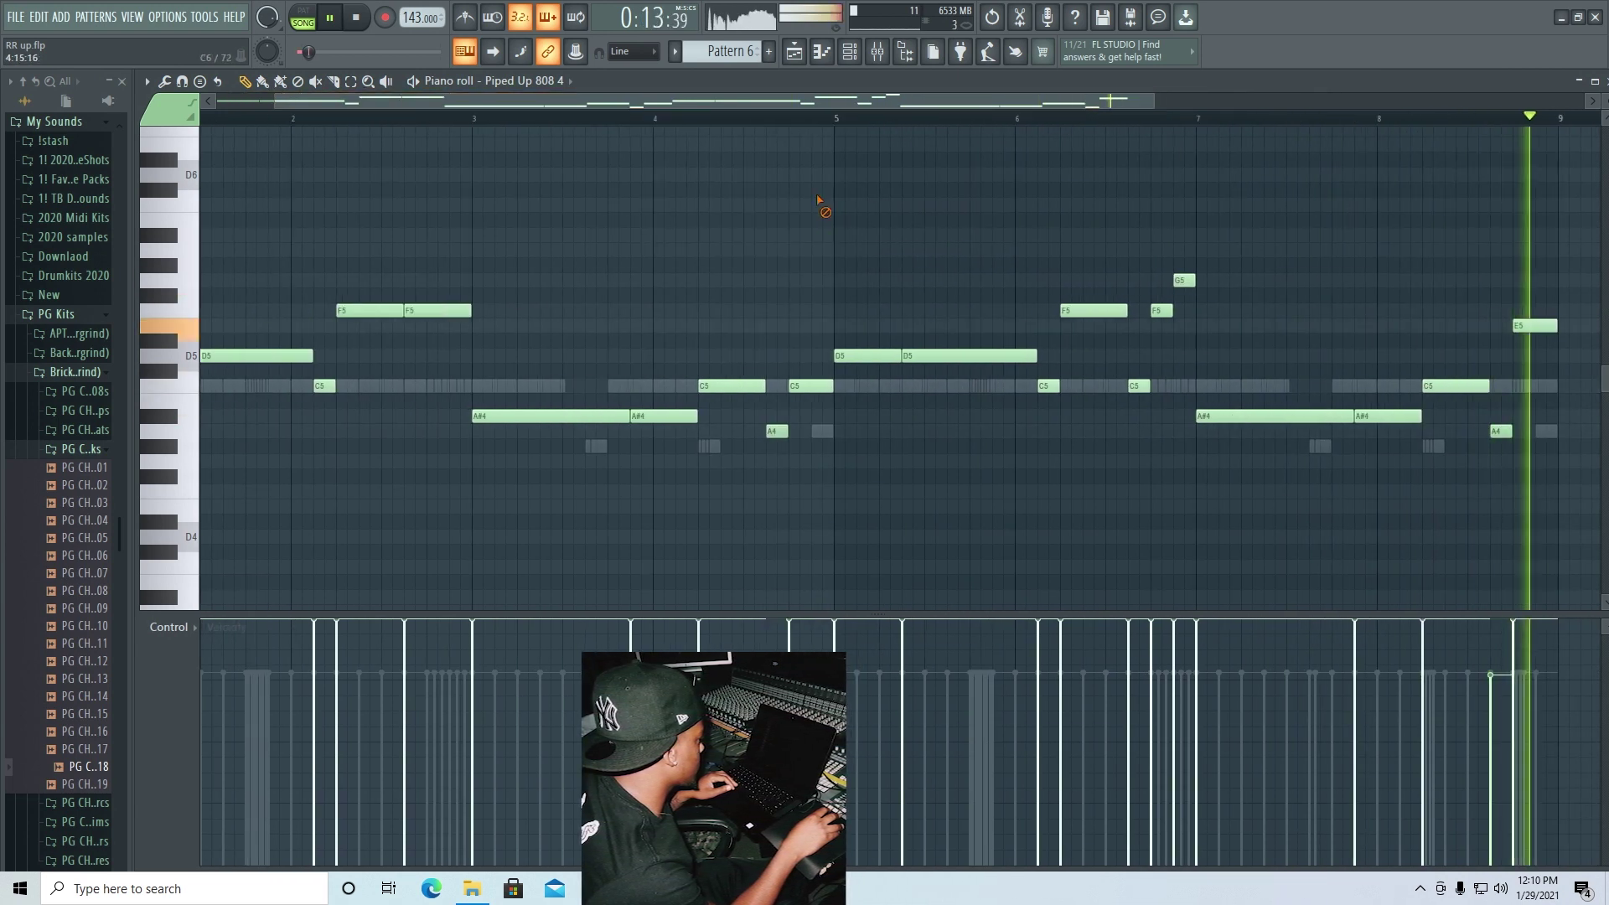
{"action": "key", "text": "space"}
{"action": "left_click", "coordinate": [849, 51]}
{"action": "left_click", "coordinate": [838, 514]}
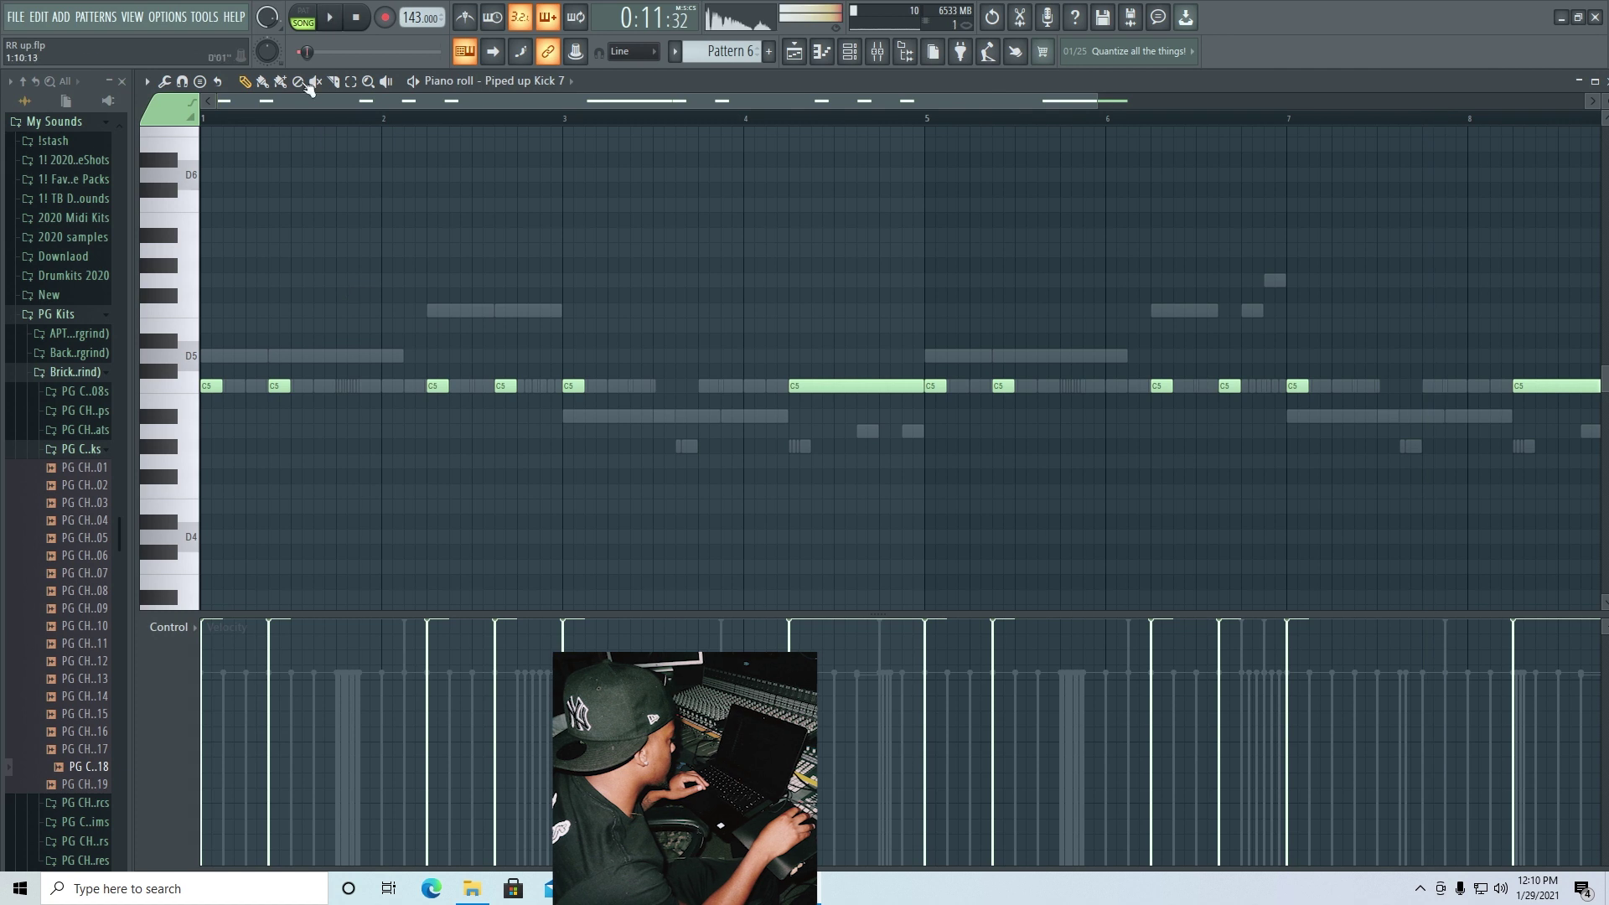
- Play and stop the Piped up Kick 7 pattern, then bring the channel rack back up
{"action": "key", "text": "space"}
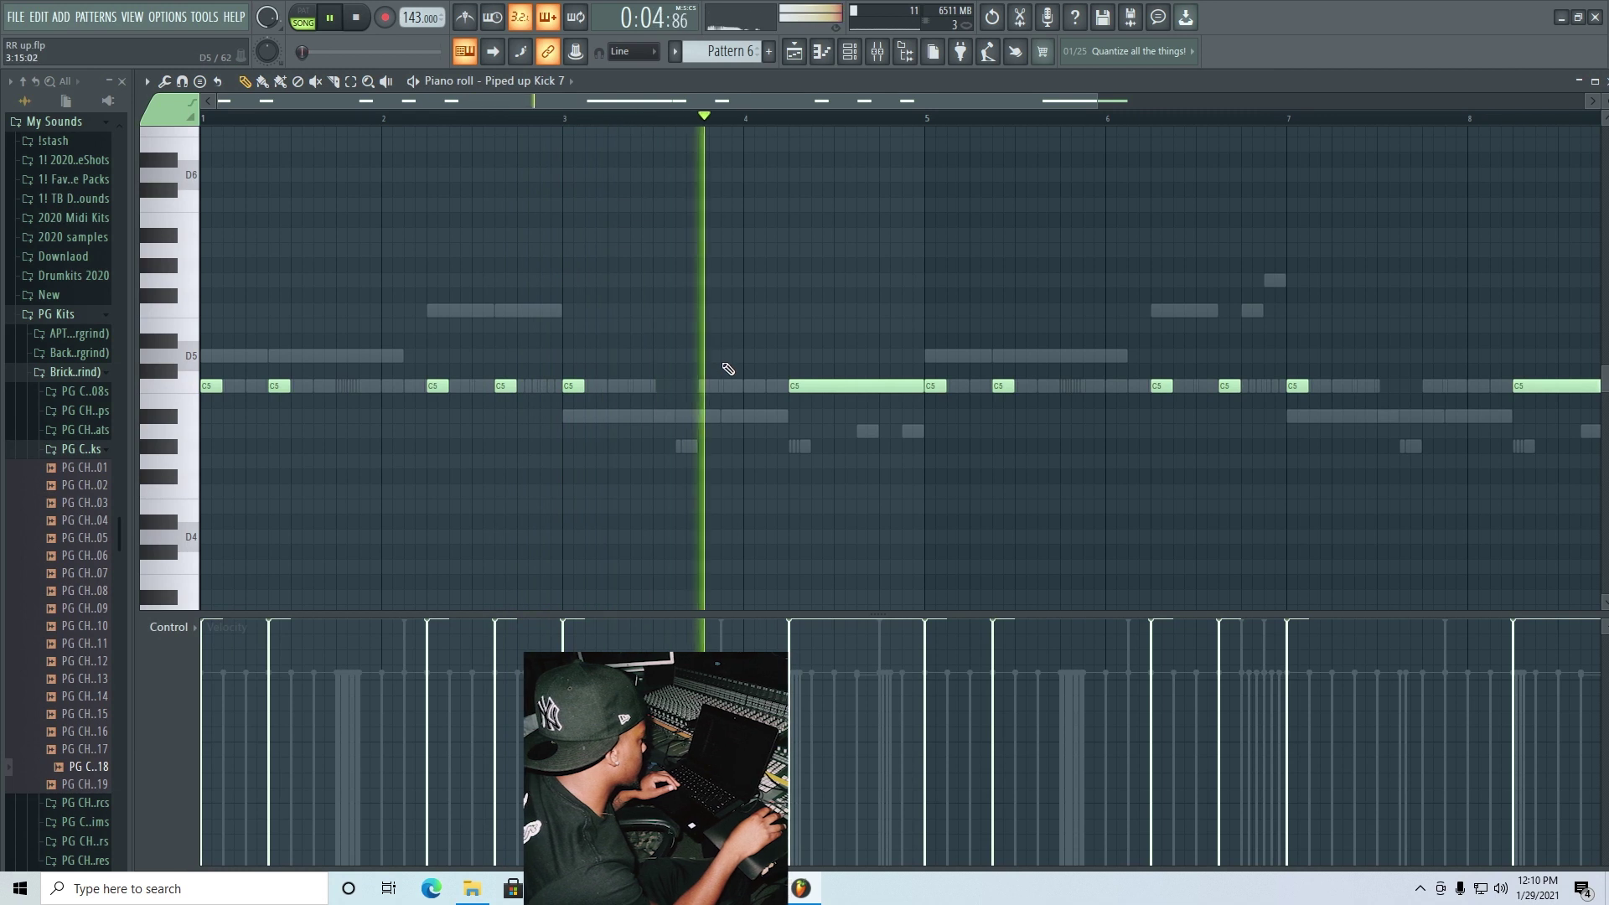
{"action": "left_click_drag", "start_coordinate": [706, 104], "coordinate": [894, 240]}
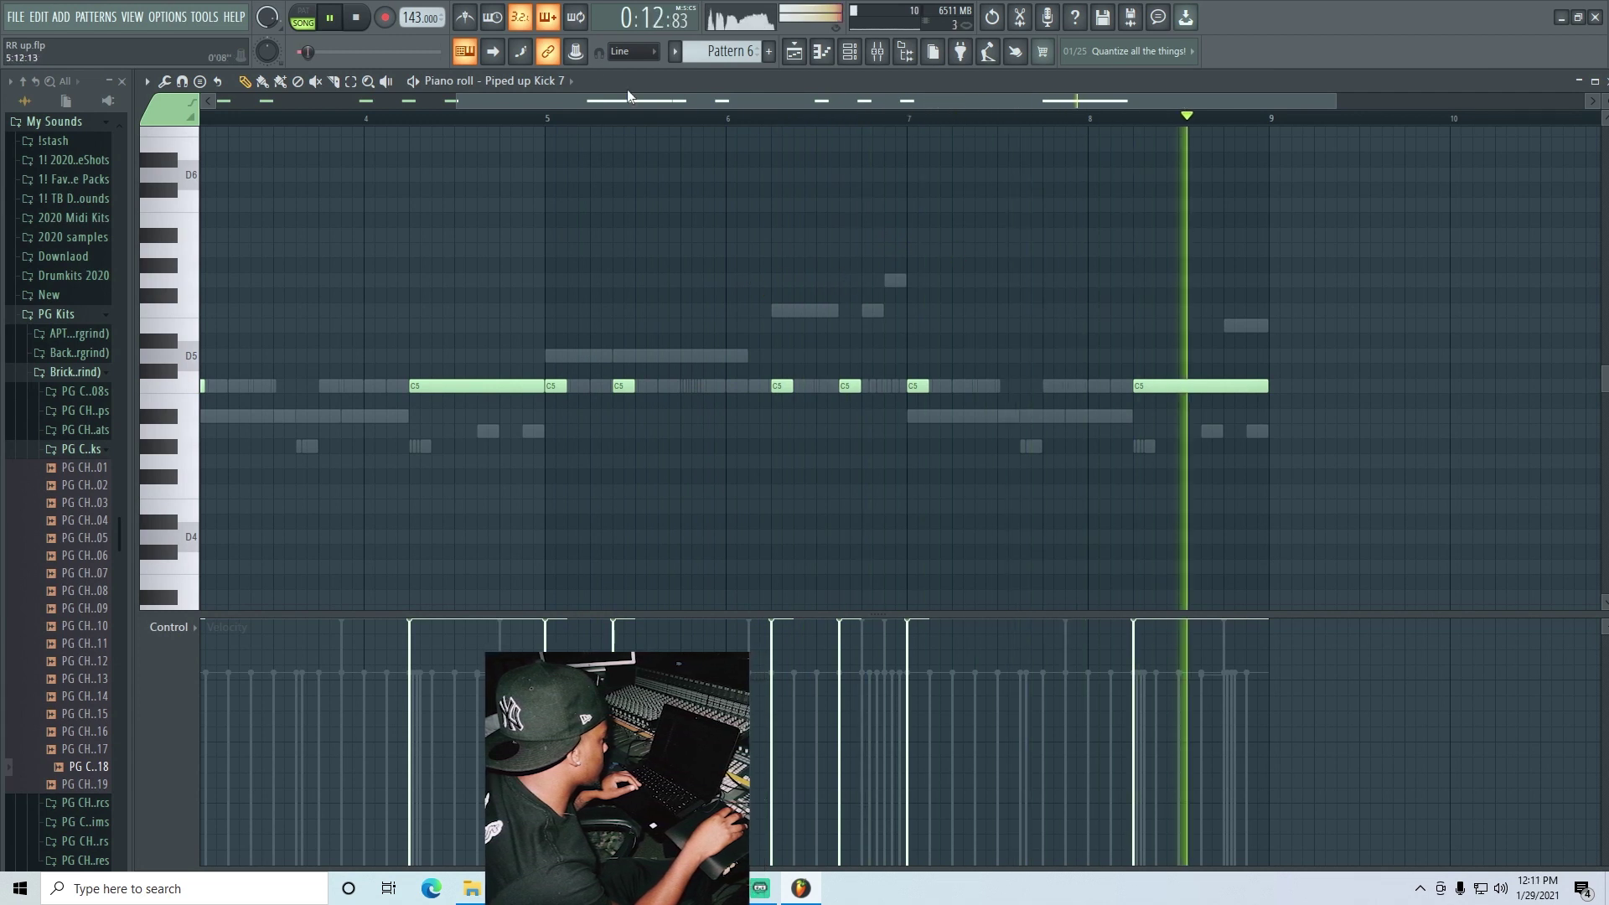
{"action": "key", "text": "space"}
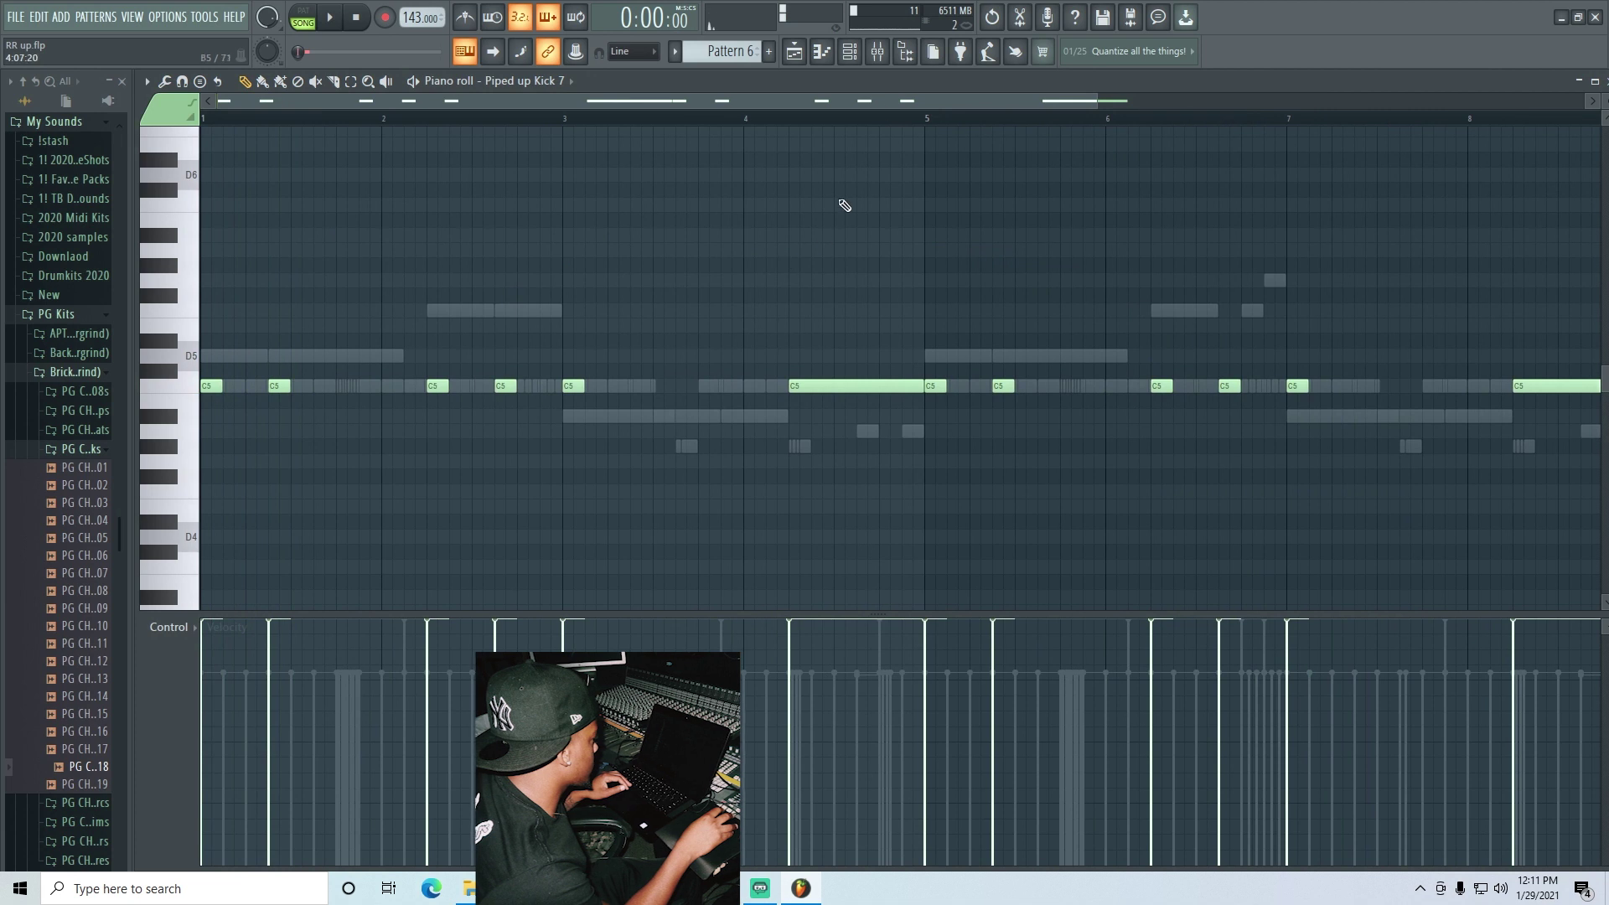
{"action": "left_click", "coordinate": [849, 51]}
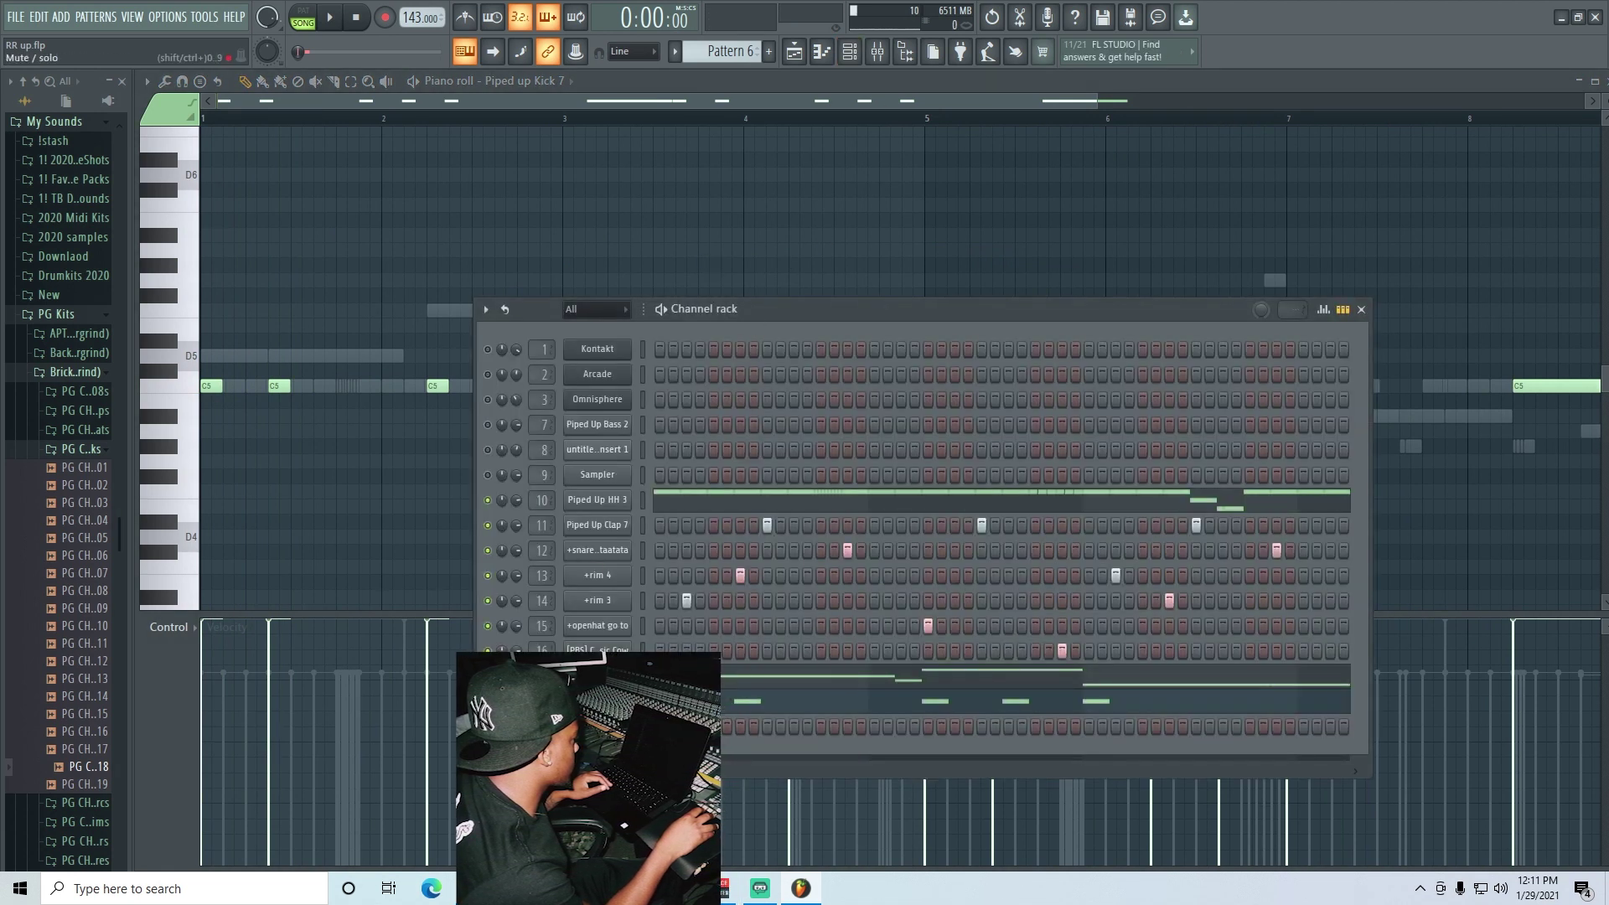
- Close the channel rack with F6 and show the playlist arrangement
{"action": "key", "text": "F6"}
{"action": "left_click", "coordinate": [794, 51]}
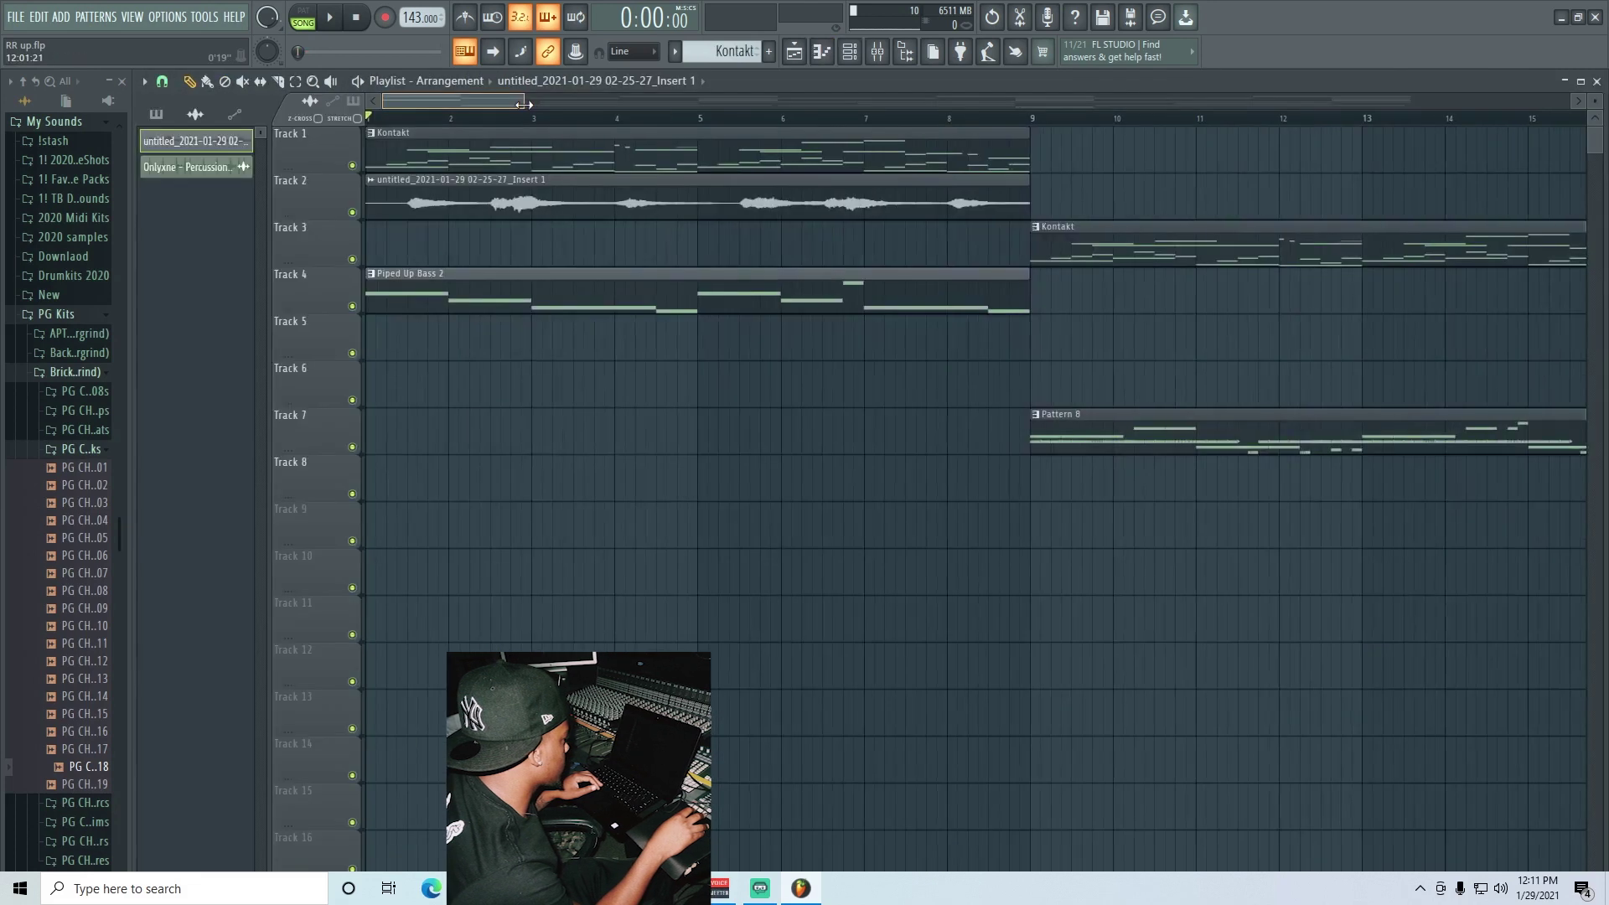